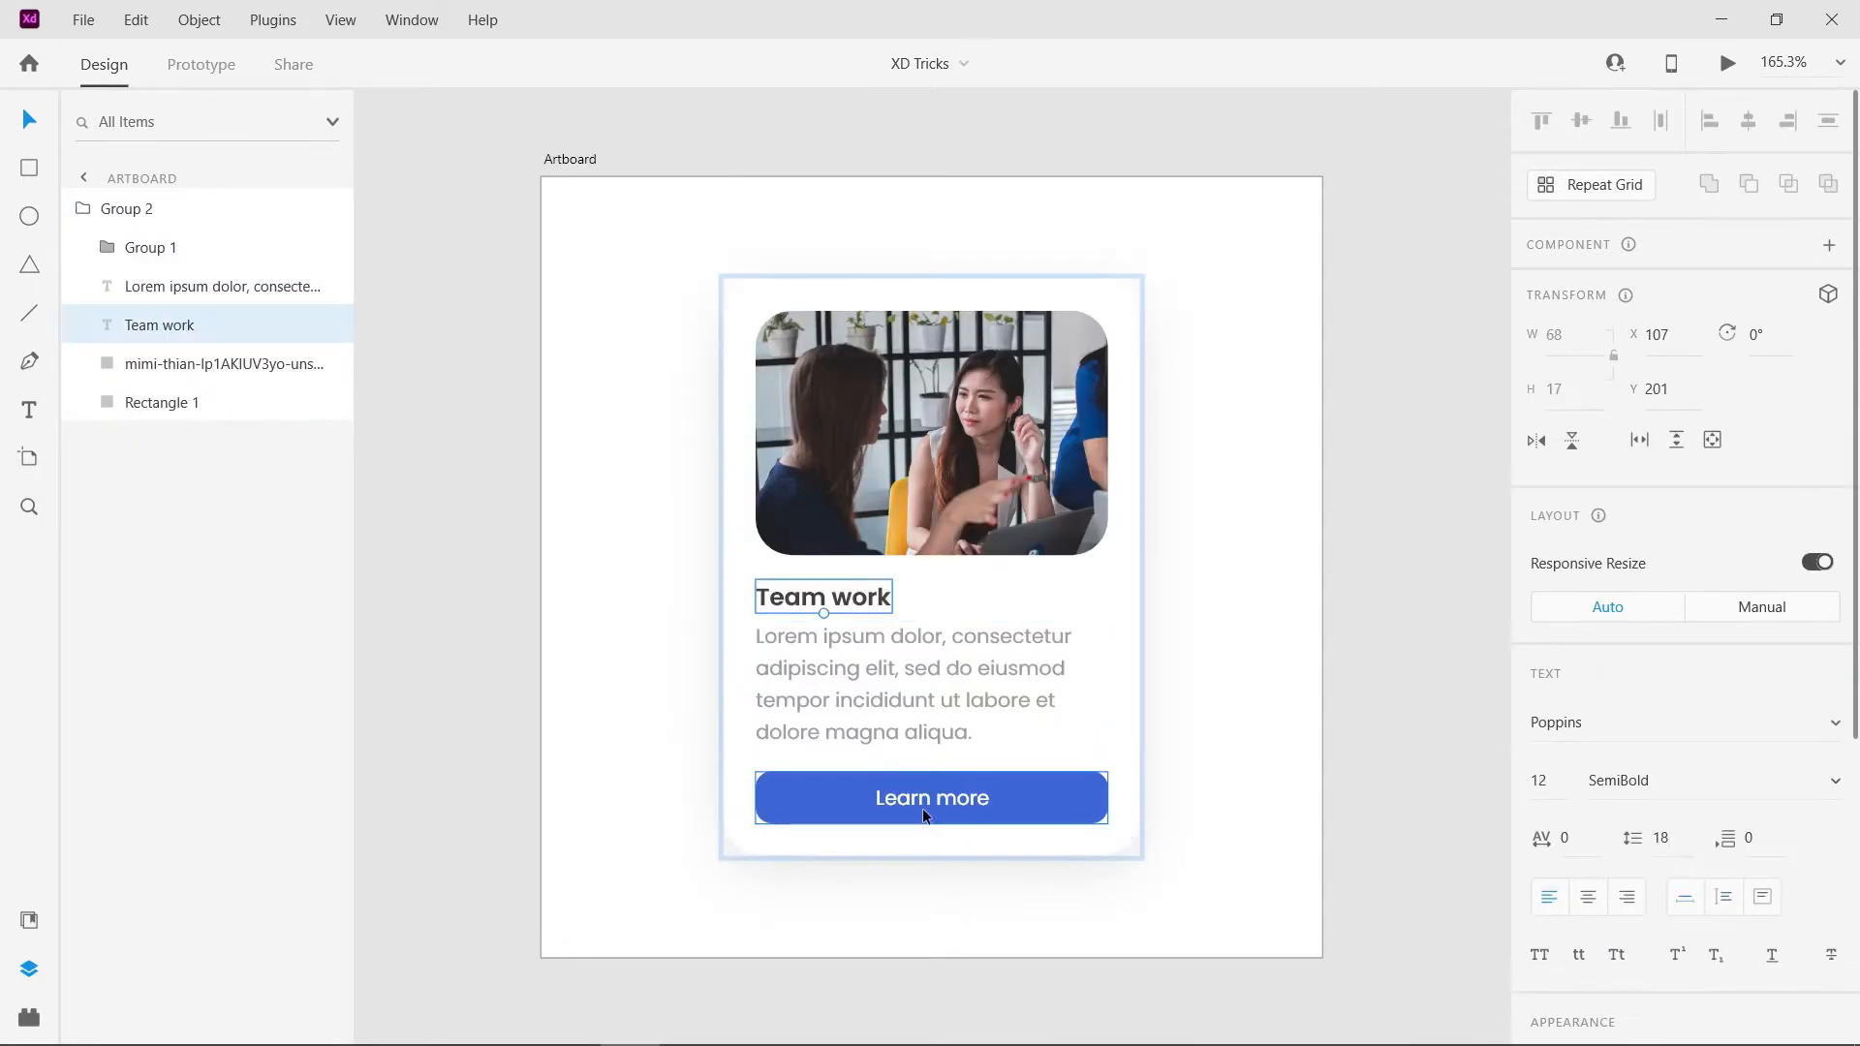
left_click(922, 808)
key("Escape")
double_click(973, 804)
double_click(972, 804)
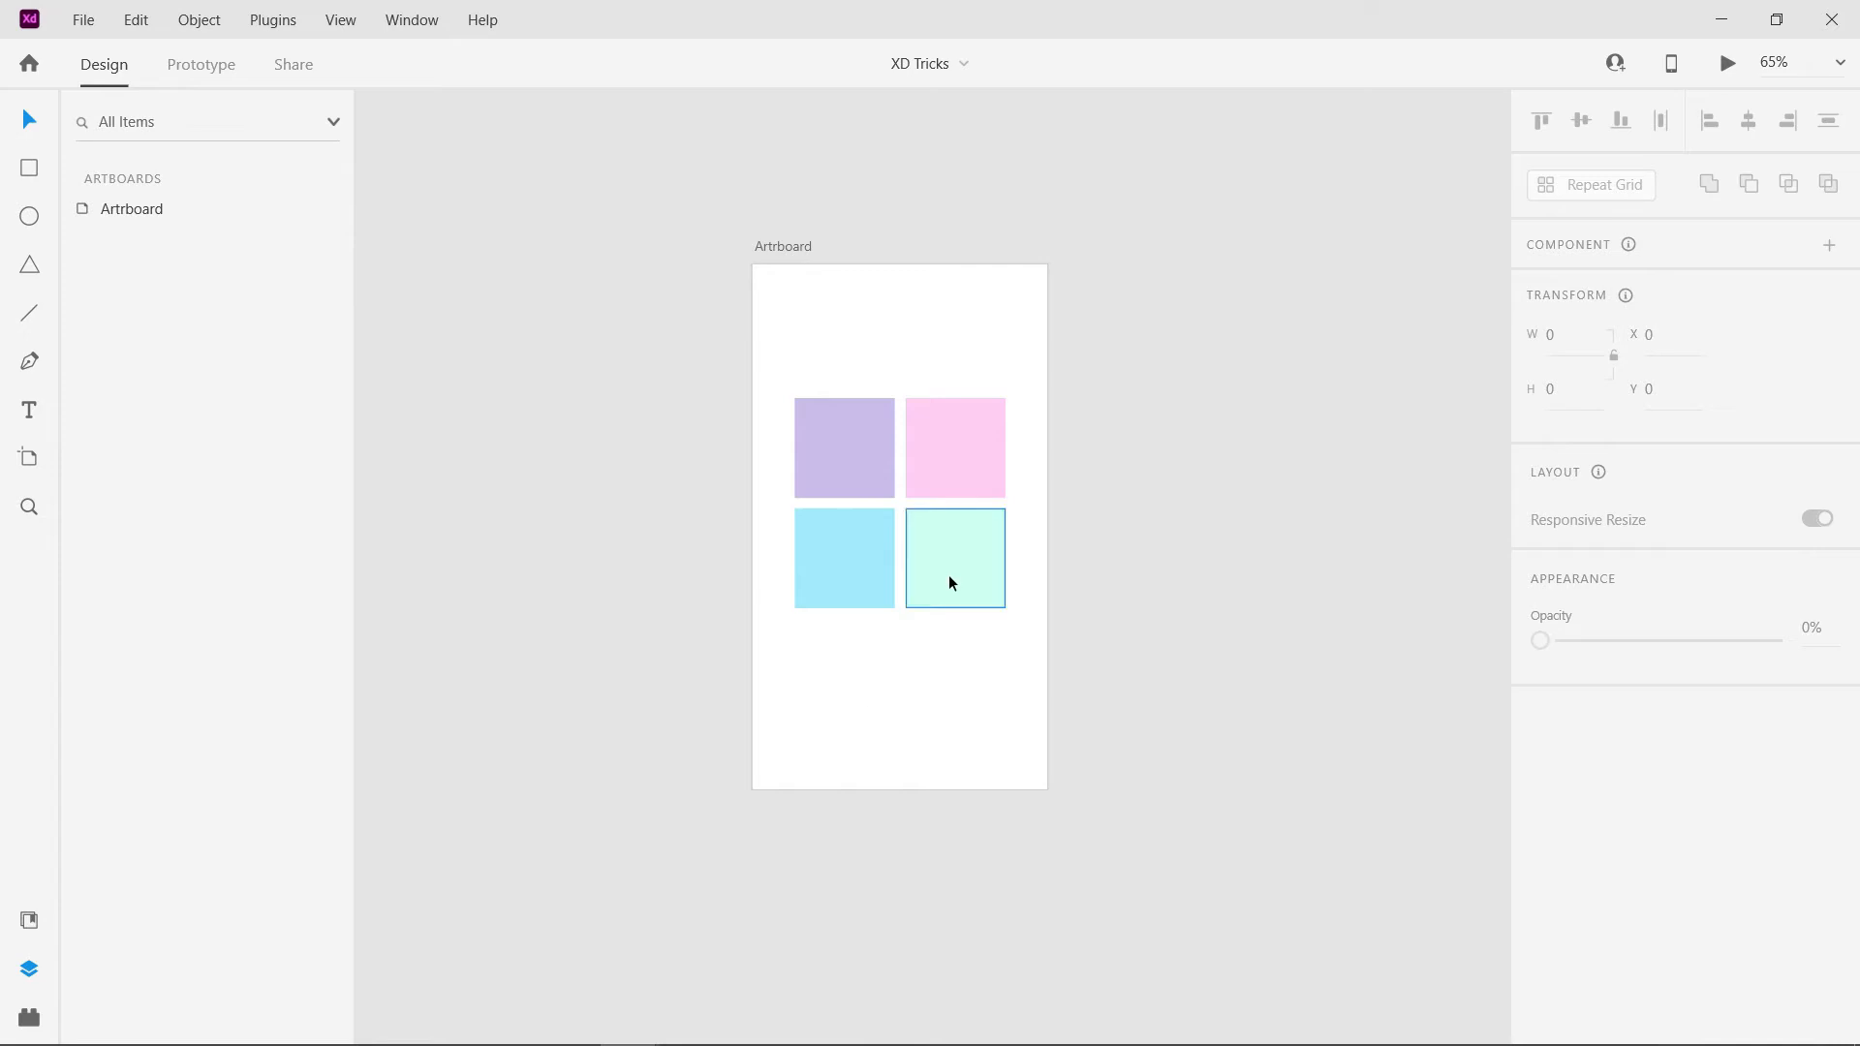
left_click_drag(949, 573, 971, 608)
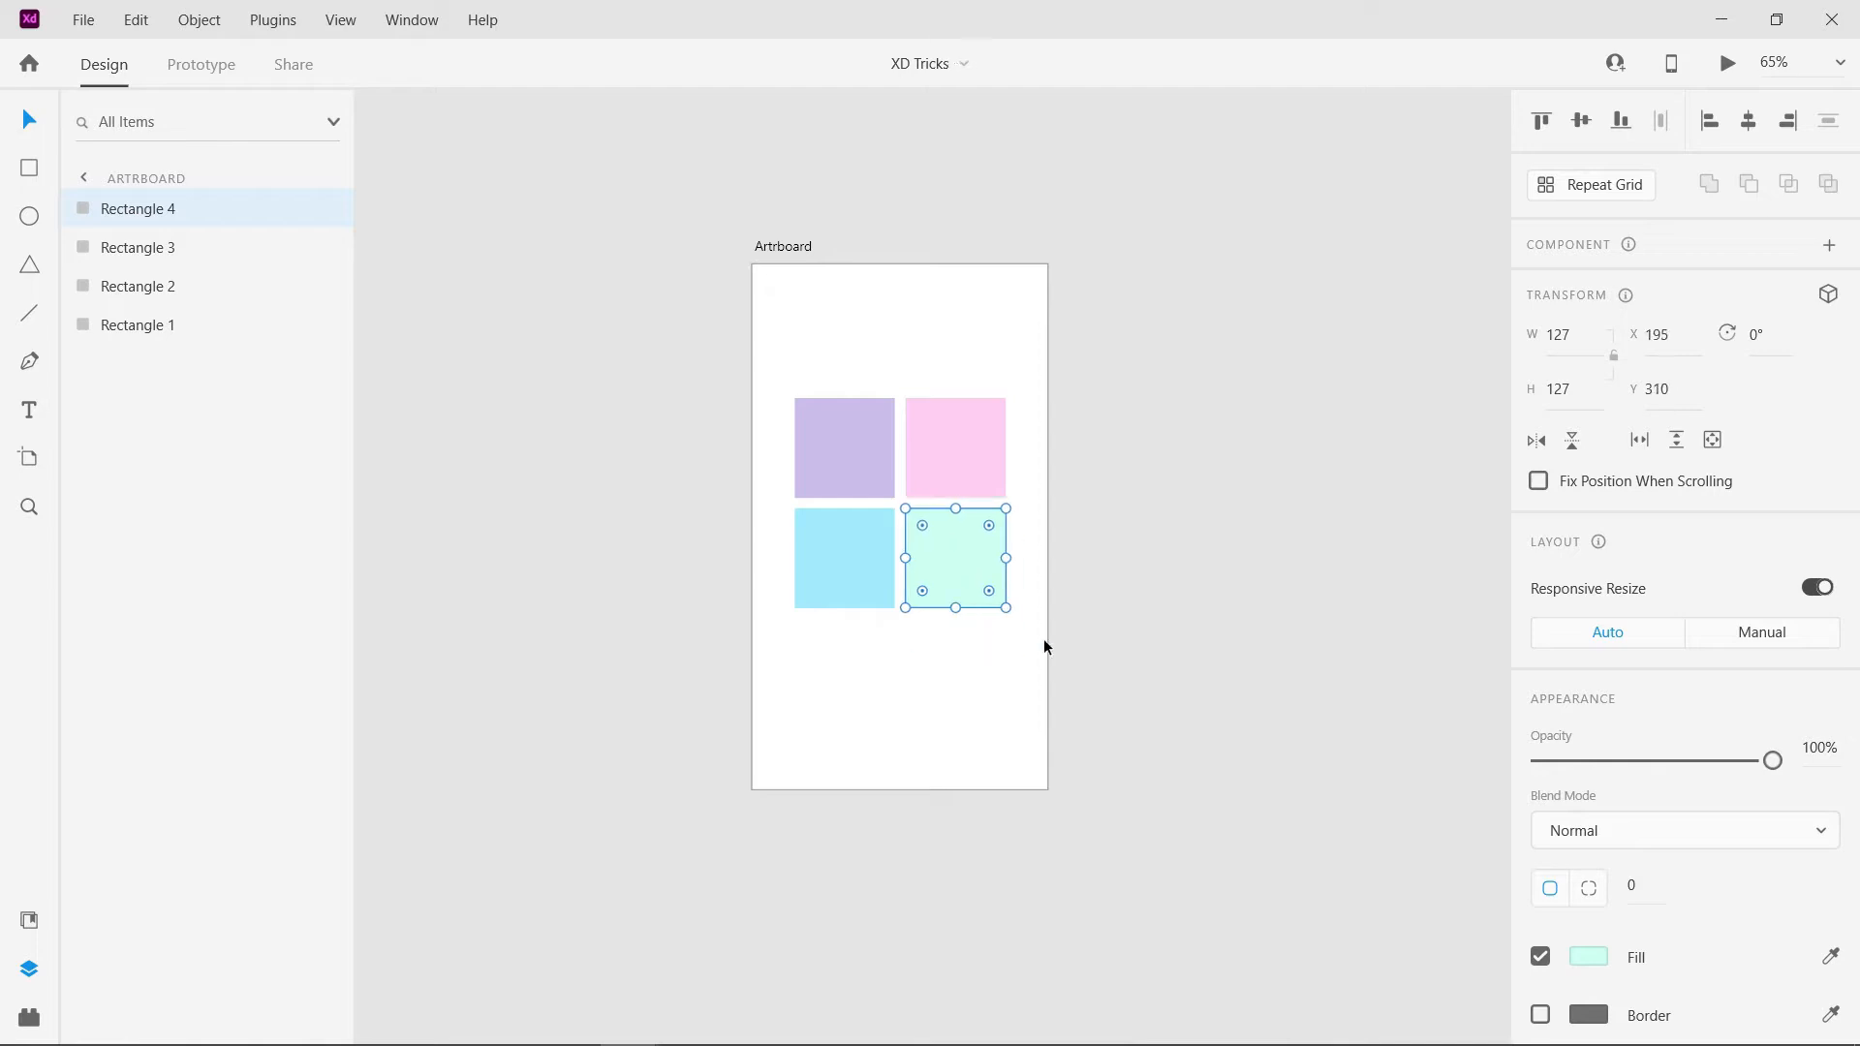
- Duplicate the artboard containing the four coloured squares and move the copy
left_click(764, 244)
key("ctrl+d")
left_click_drag(1143, 246, 1186, 312)
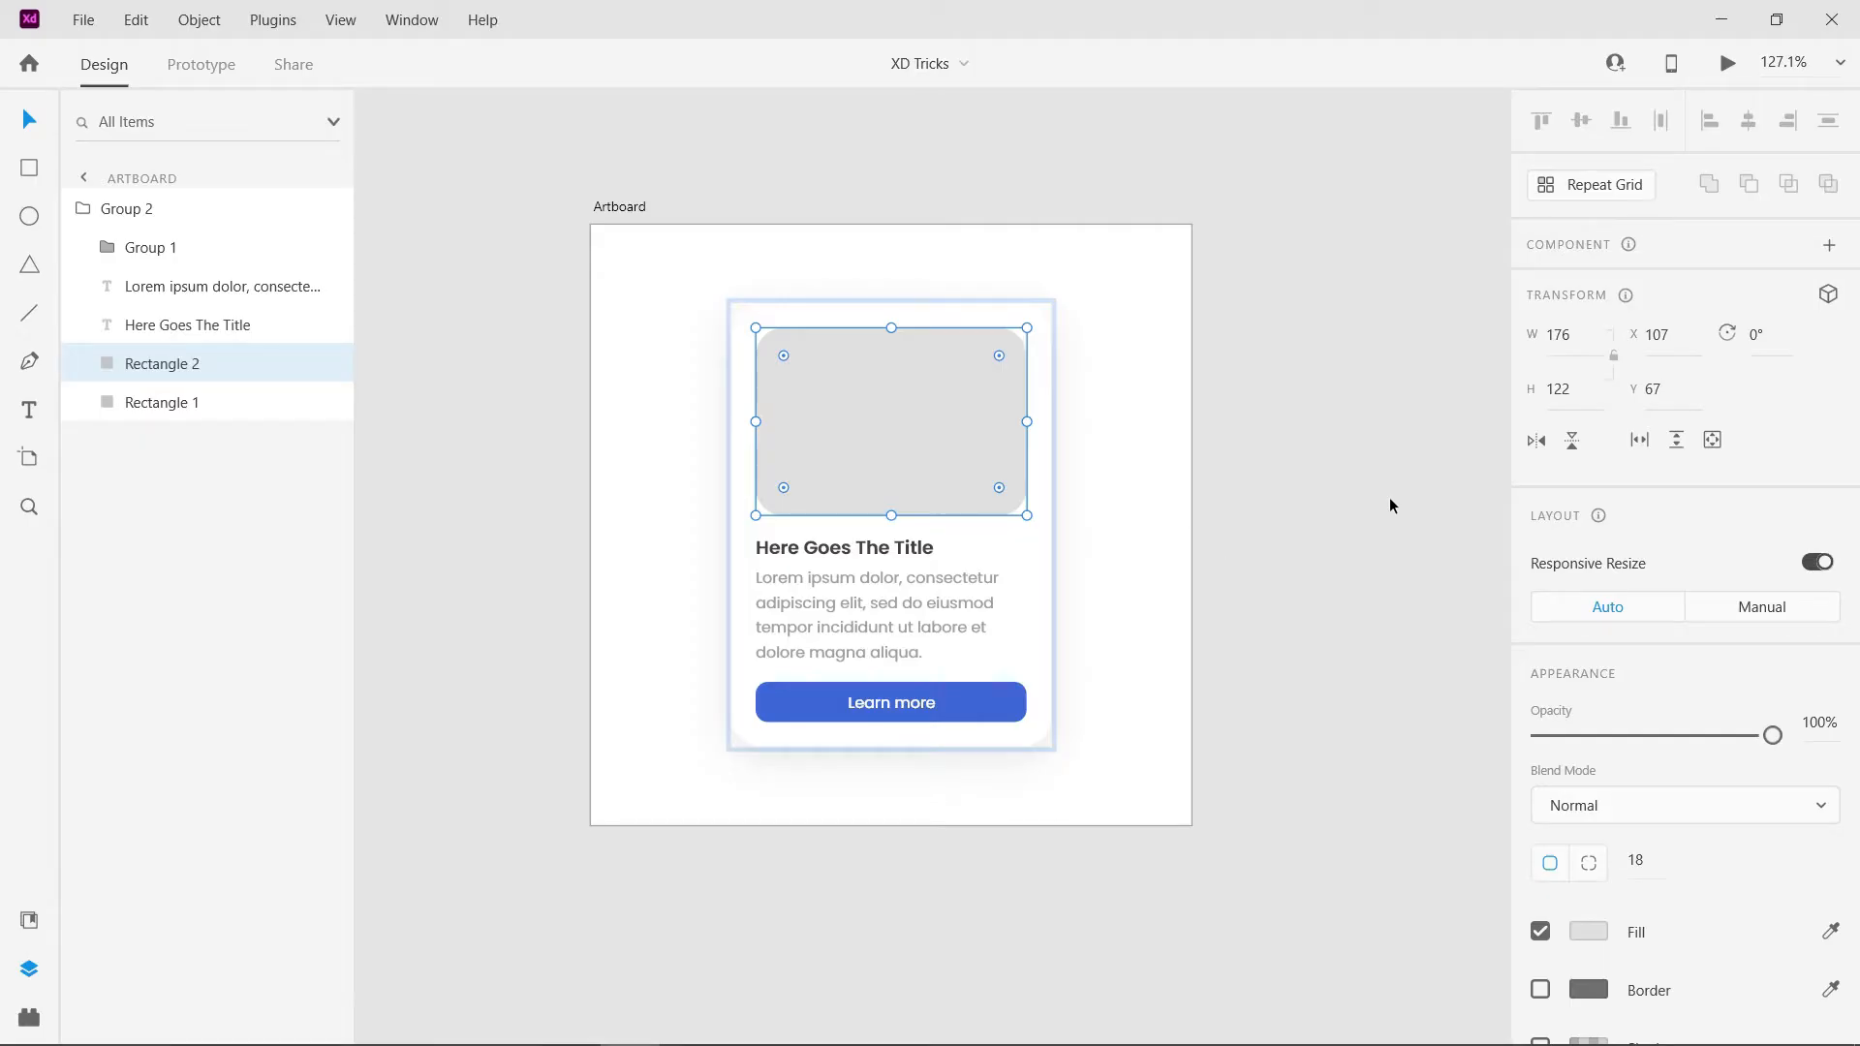
- Place the image xps-dpbXgTh0Lac-unsplash from the Images folder on the pasteboard beside the card artboard
left_click(1375, 498)
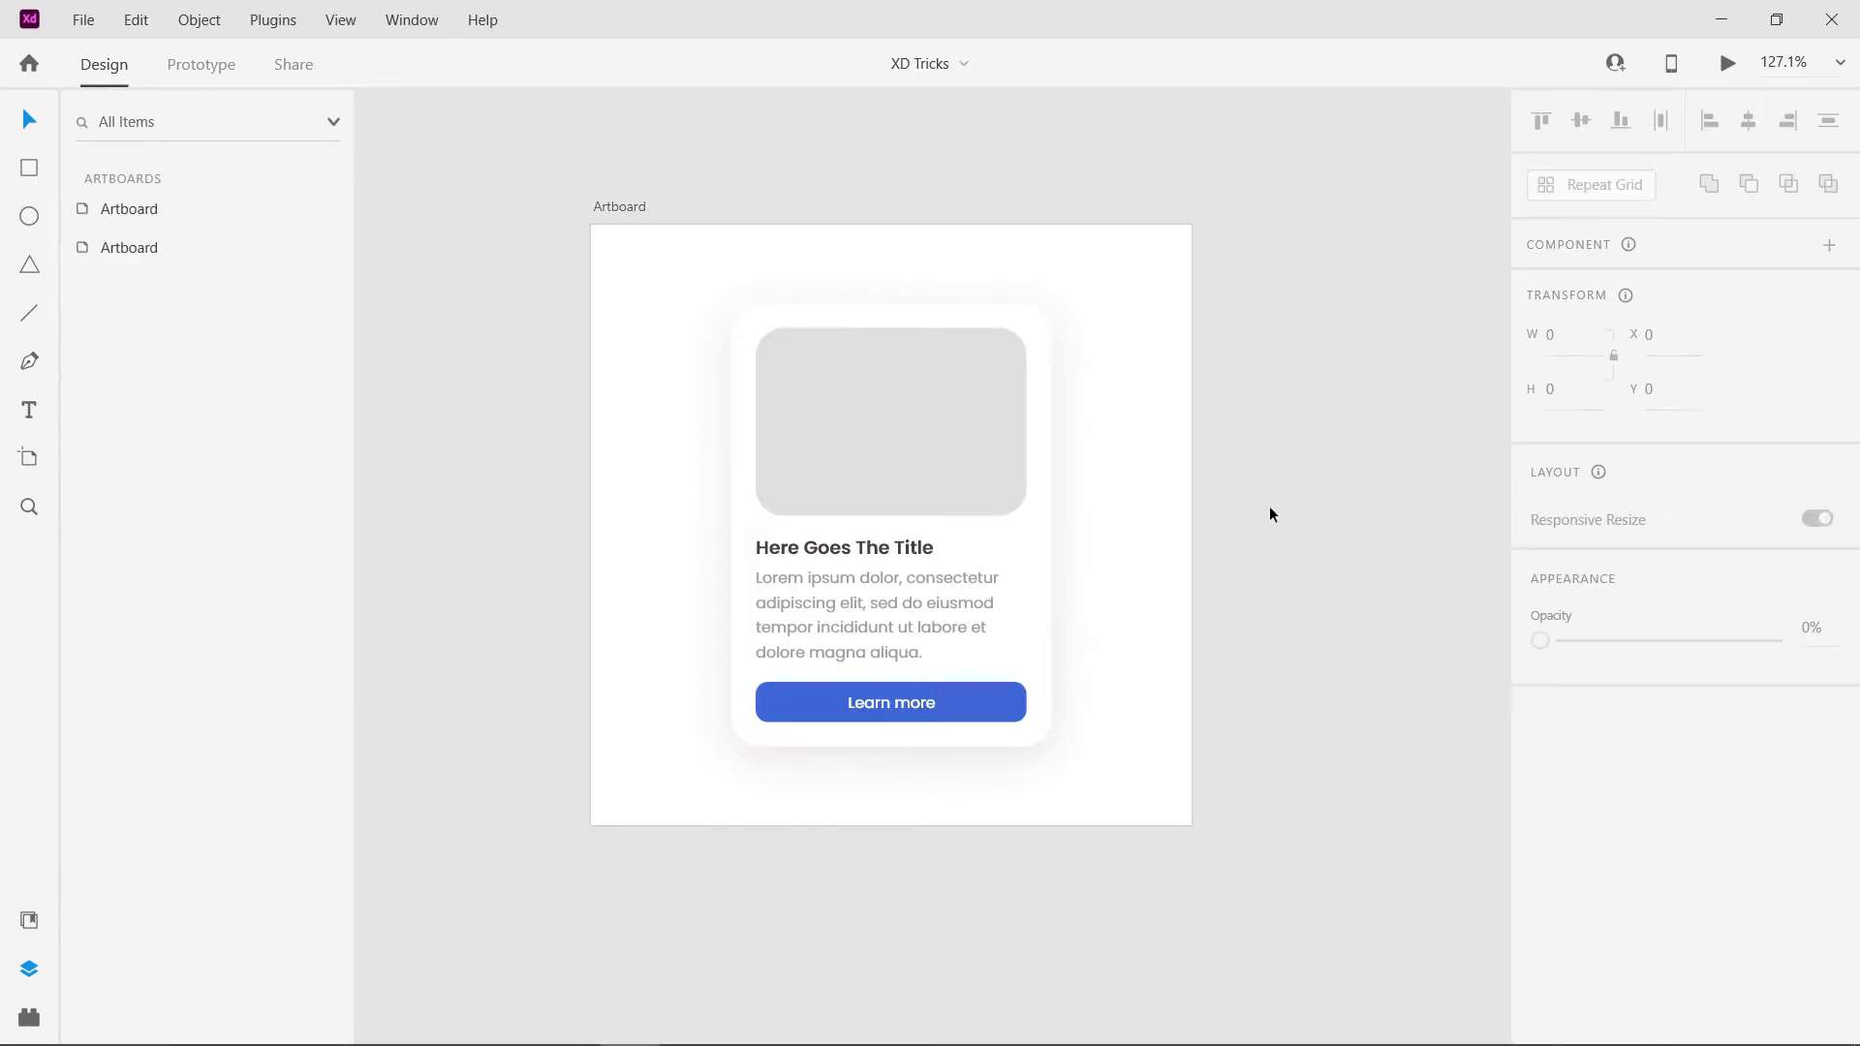
left_click(268, 1022)
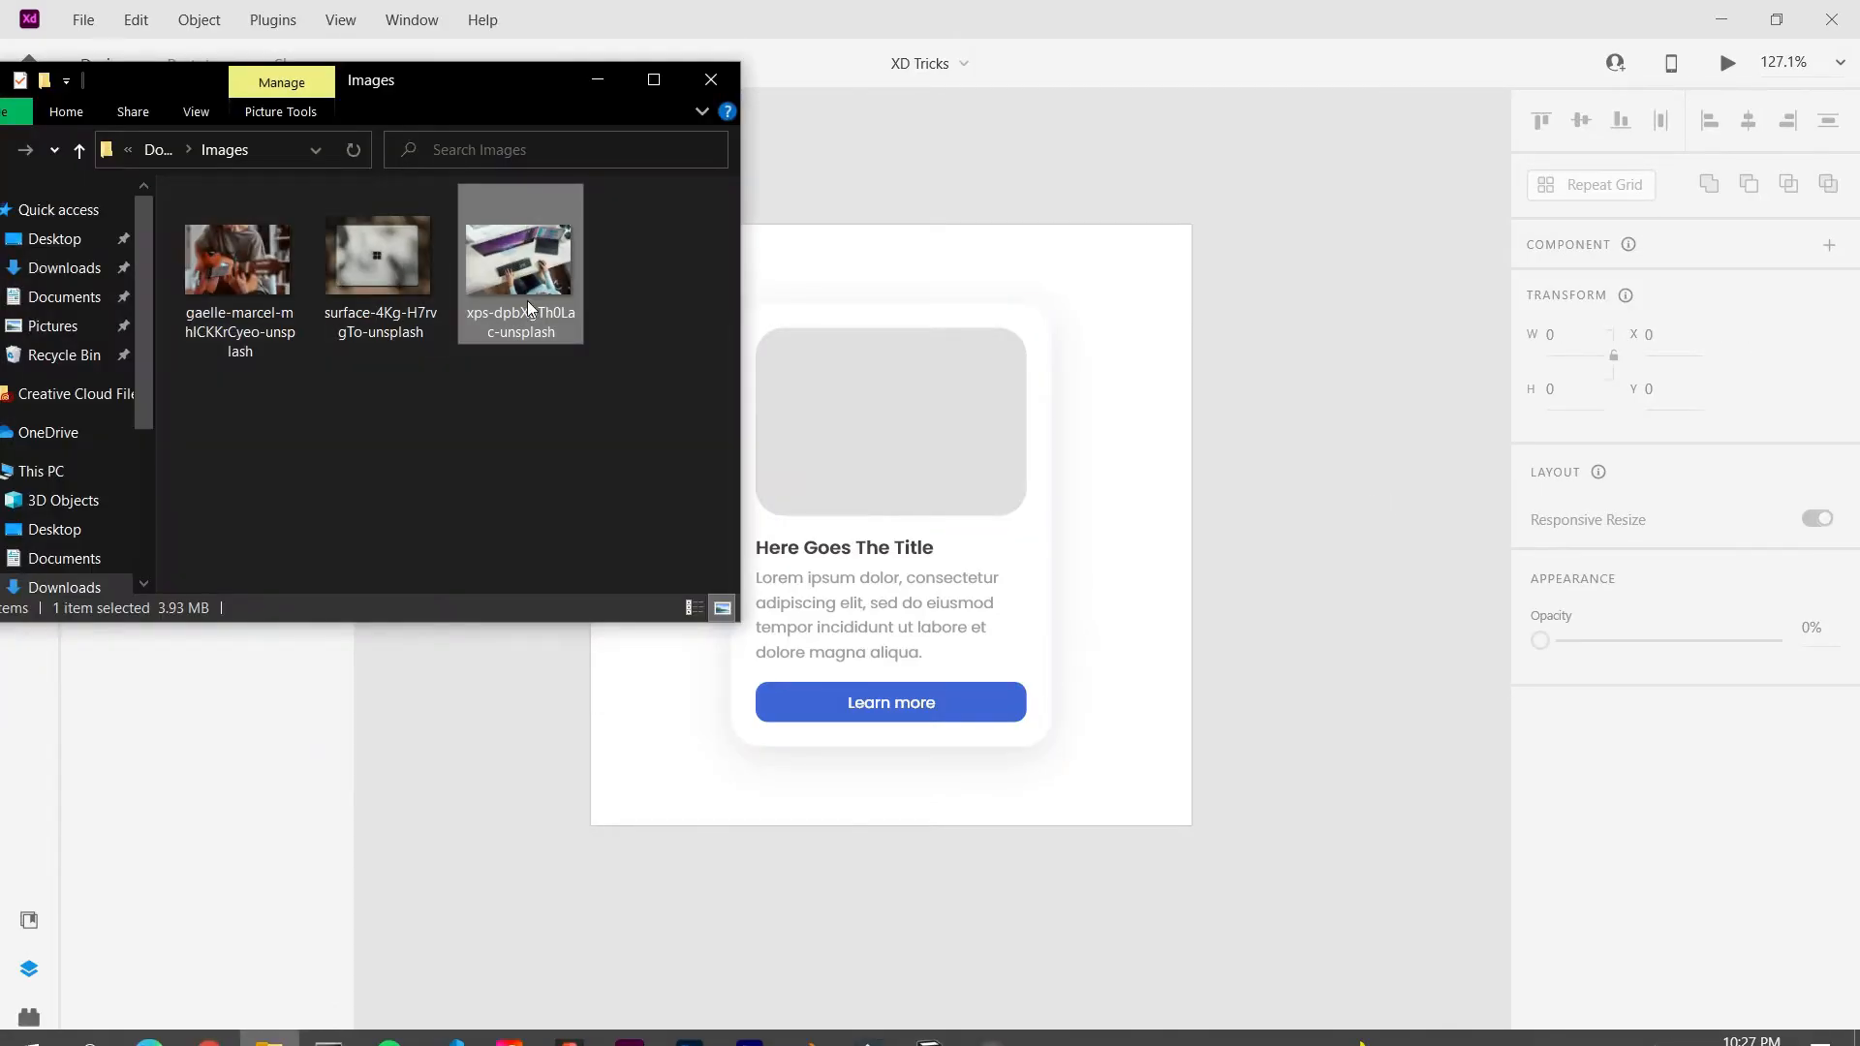
left_click_drag(1313, 524, 1311, 523)
left_click(597, 81)
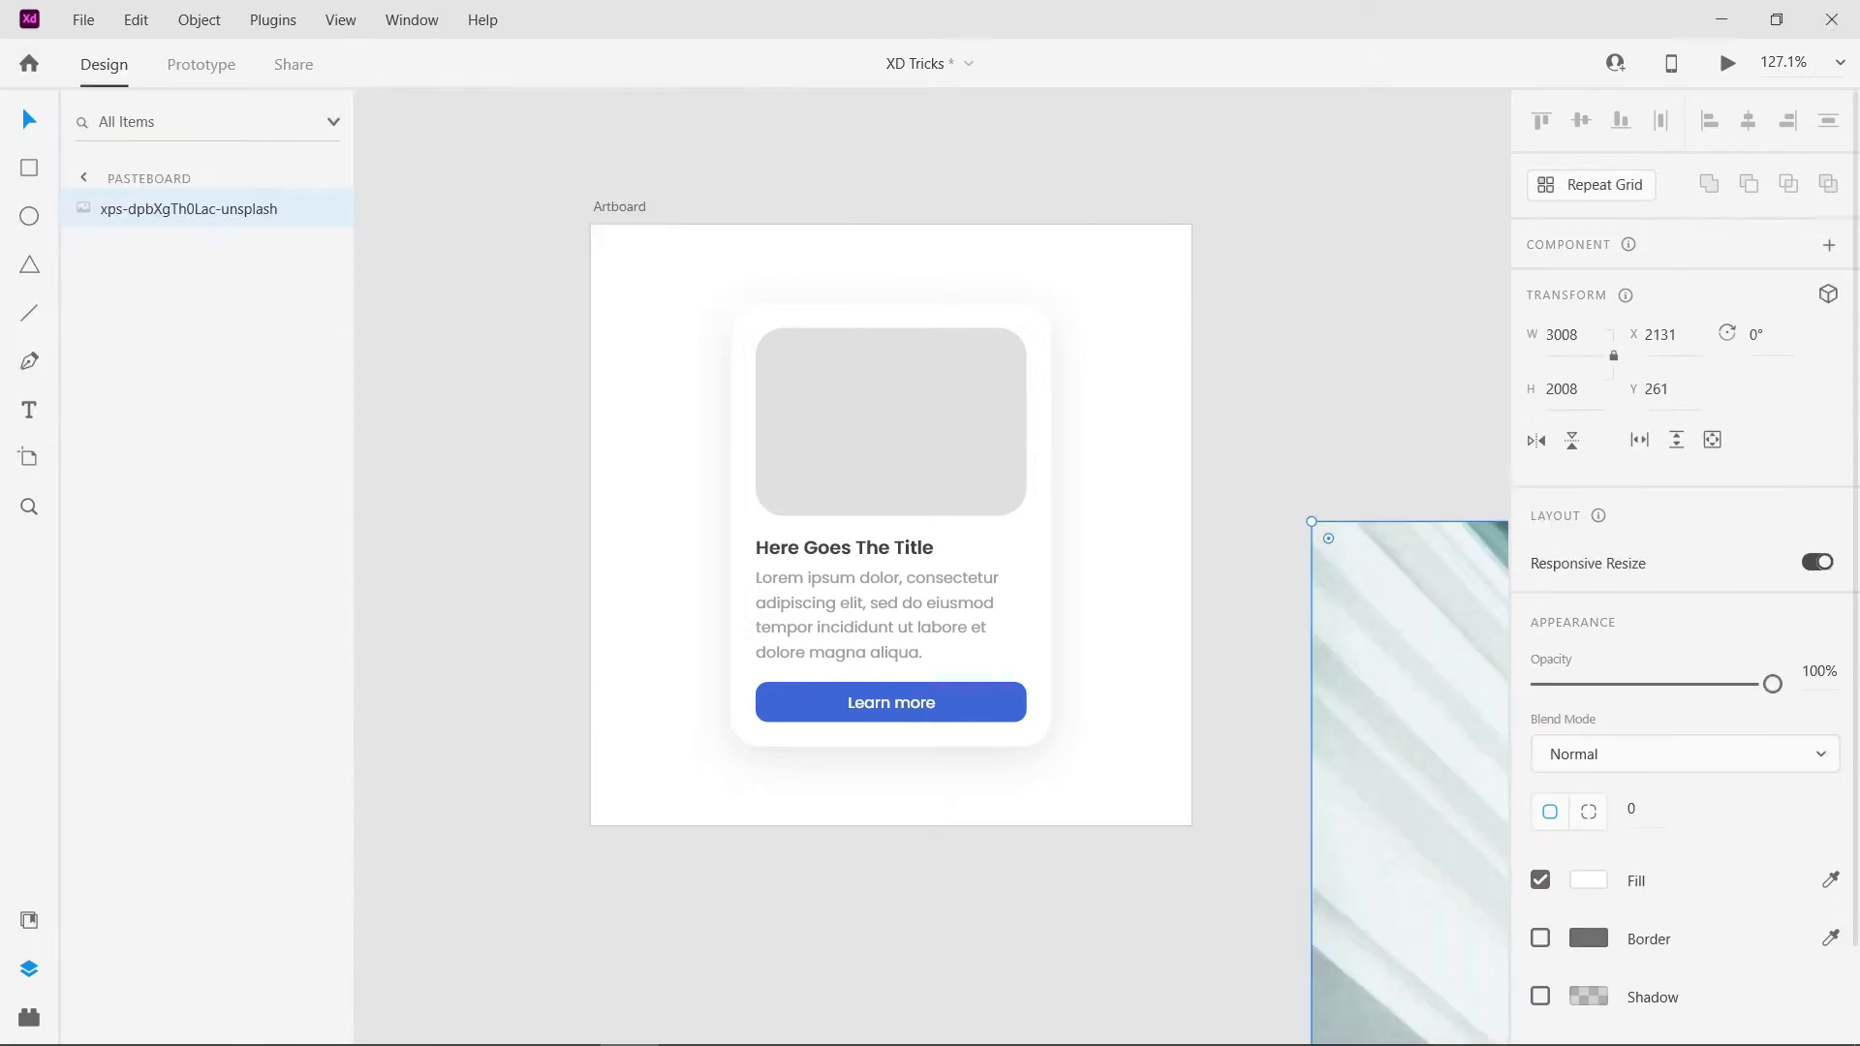
- Set the desk photo's height to 130 and place it over the card's grey image placeholder
scroll(978, 499, "down", 5)
left_click(1564, 390)
type("130")
key("Return")
left_click_drag(1180, 531, 899, 444)
scroll(829, 401, "up", 5)
scroll(864, 405, "down", 3)
- Move the photo's layer just above Rectangle 2 in the card group and mask it with that rectangle
left_click_drag(189, 208, 179, 412)
left_click(179, 412)
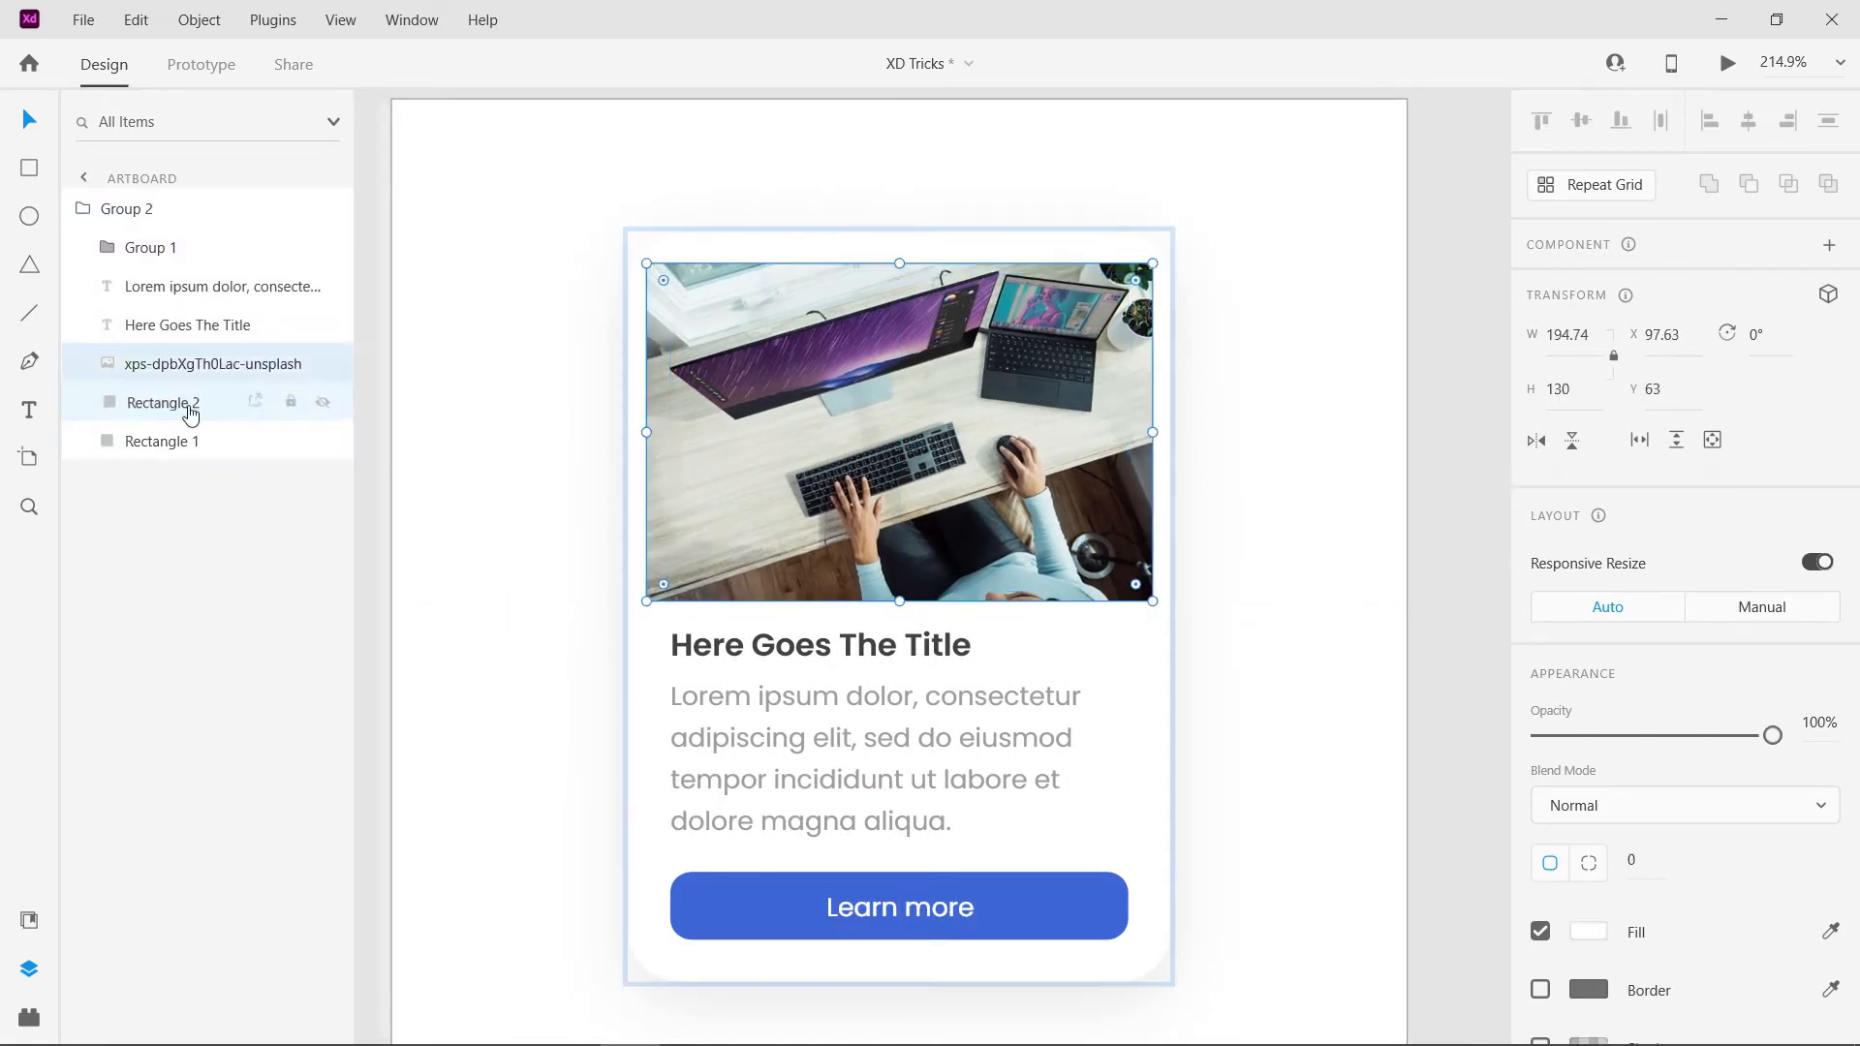
left_click(165, 363, "shift")
right_click(722, 412)
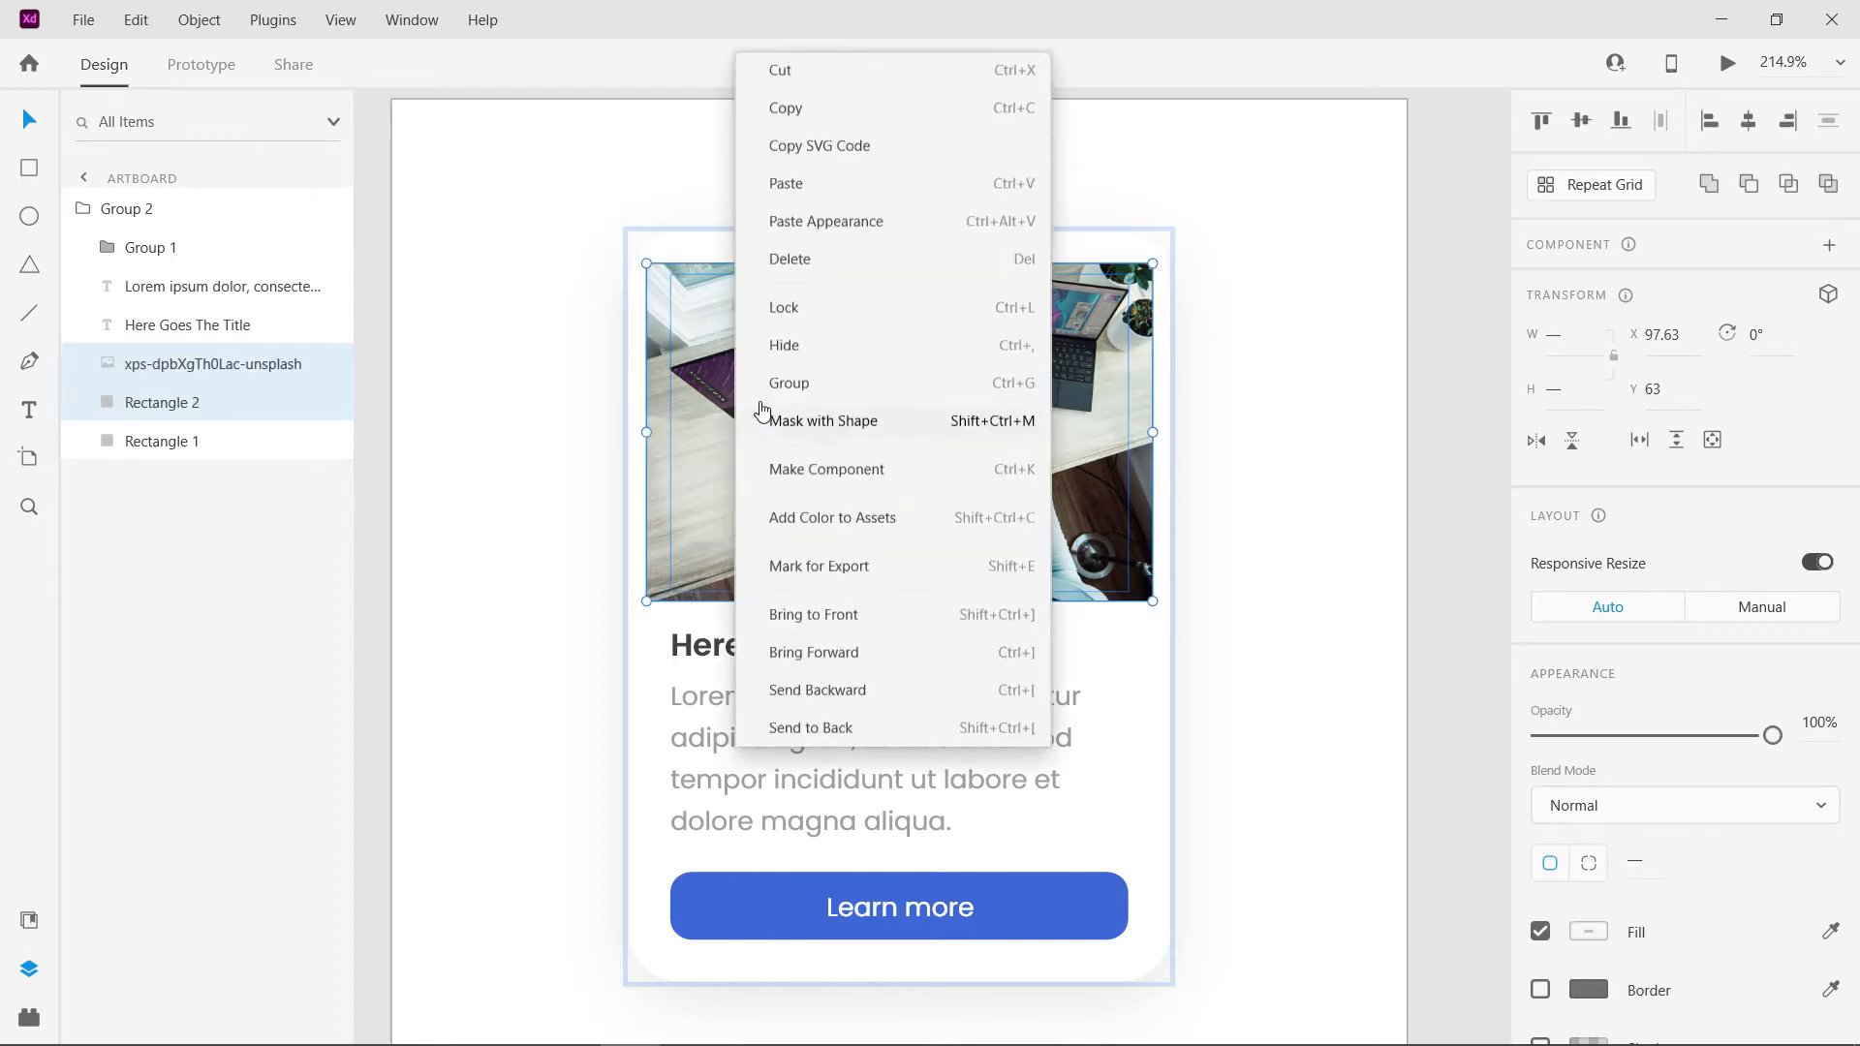
left_click(835, 378)
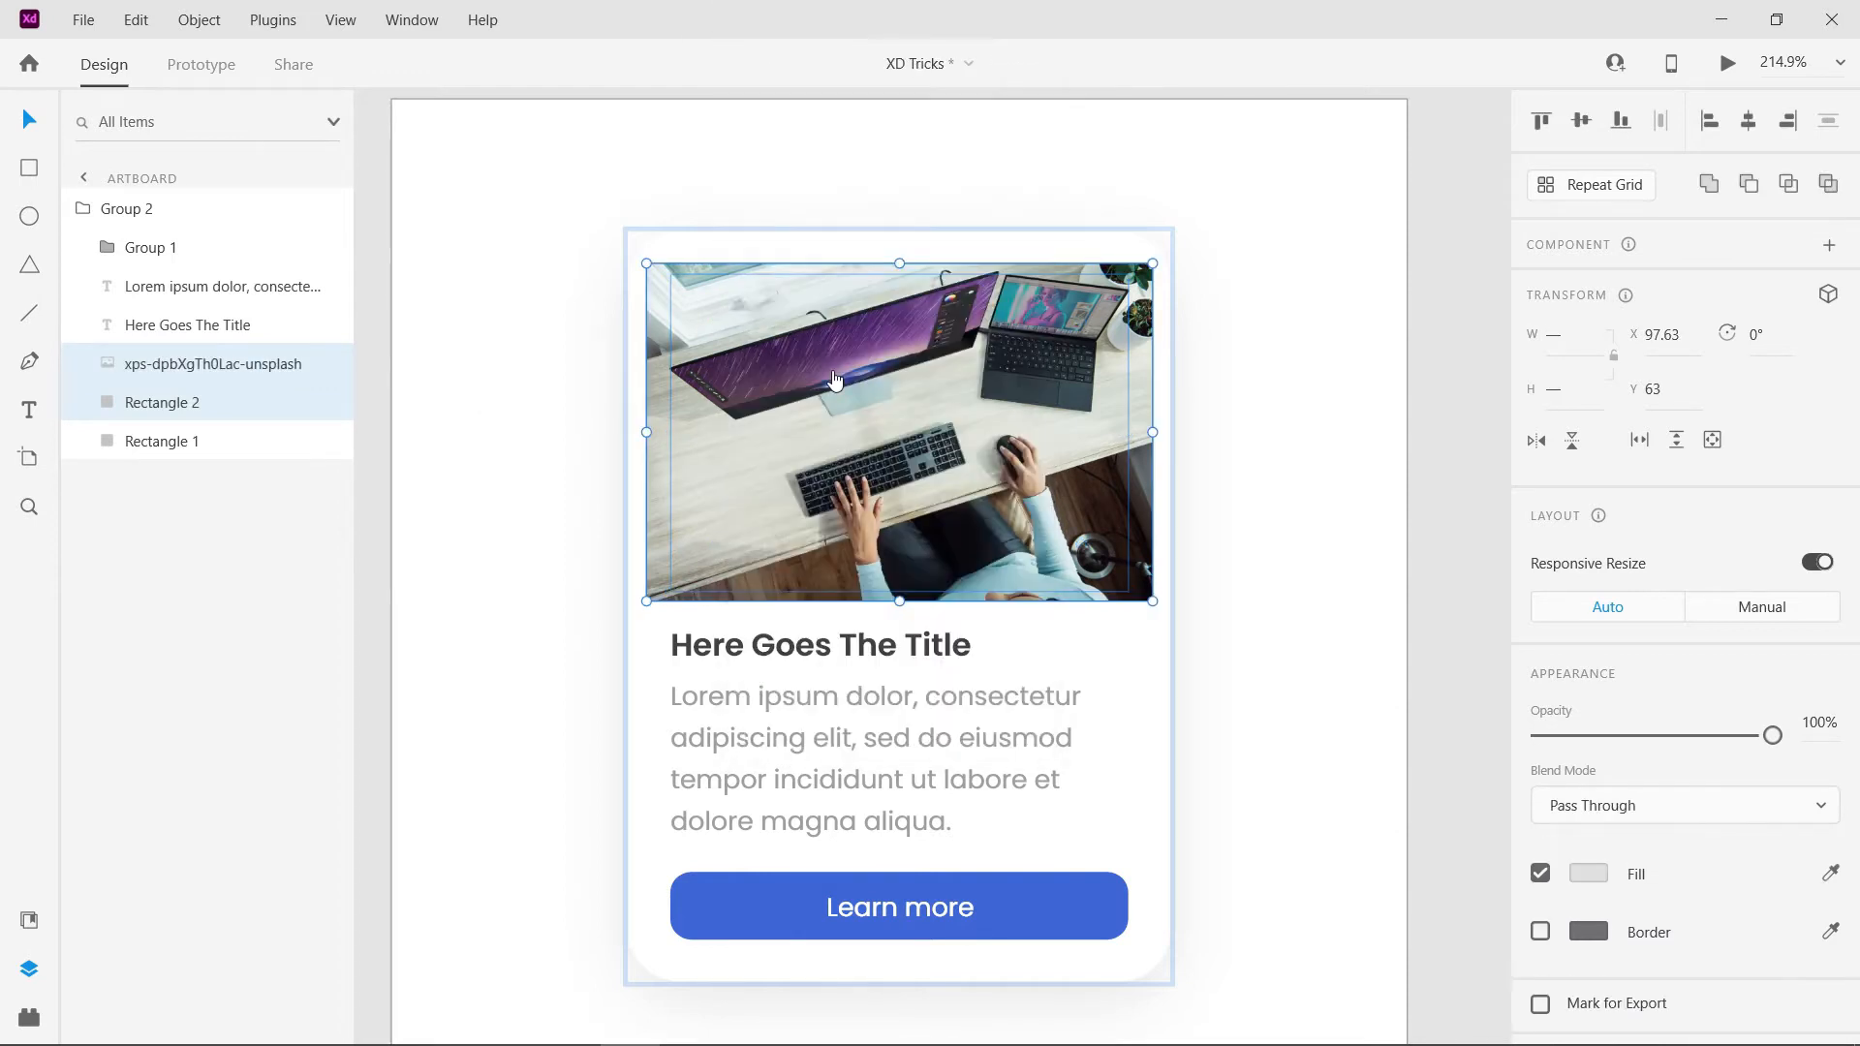
left_click(1258, 404)
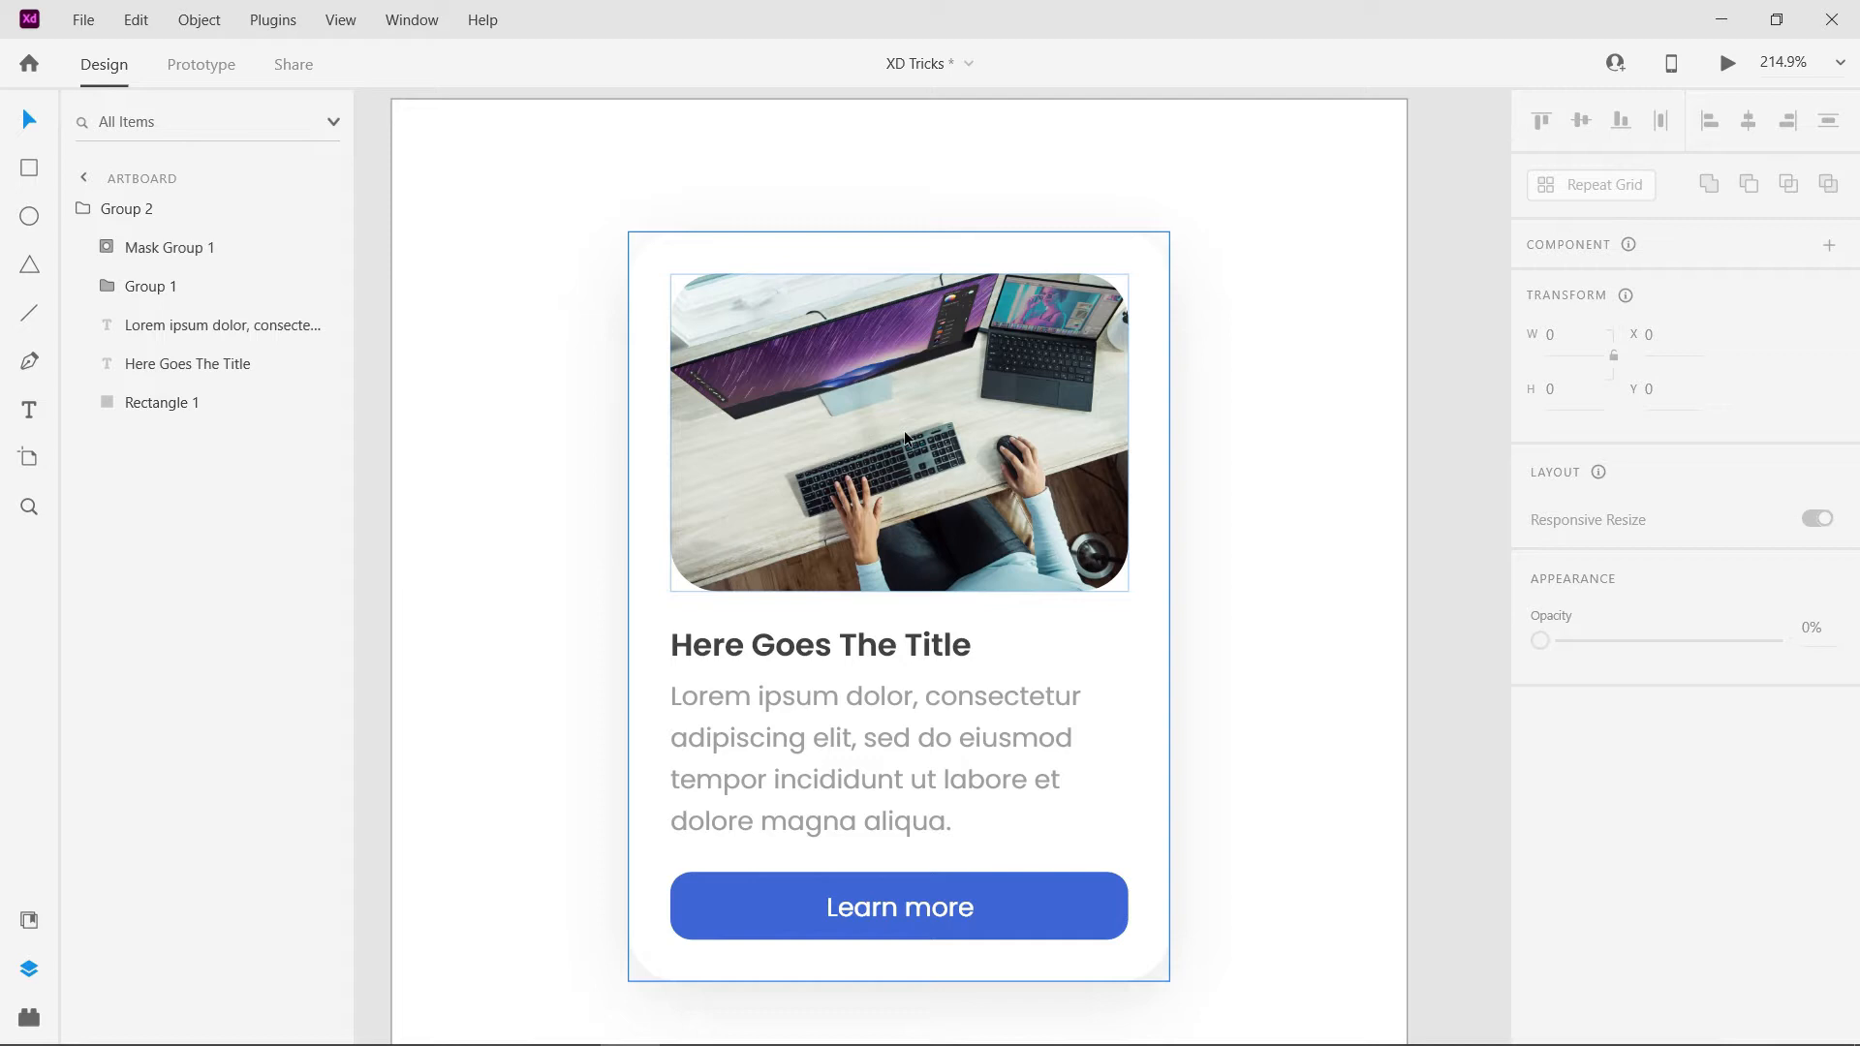
- Ungroup the card's masked image and remove the photo from the placeholder rectangle
double_click(984, 414)
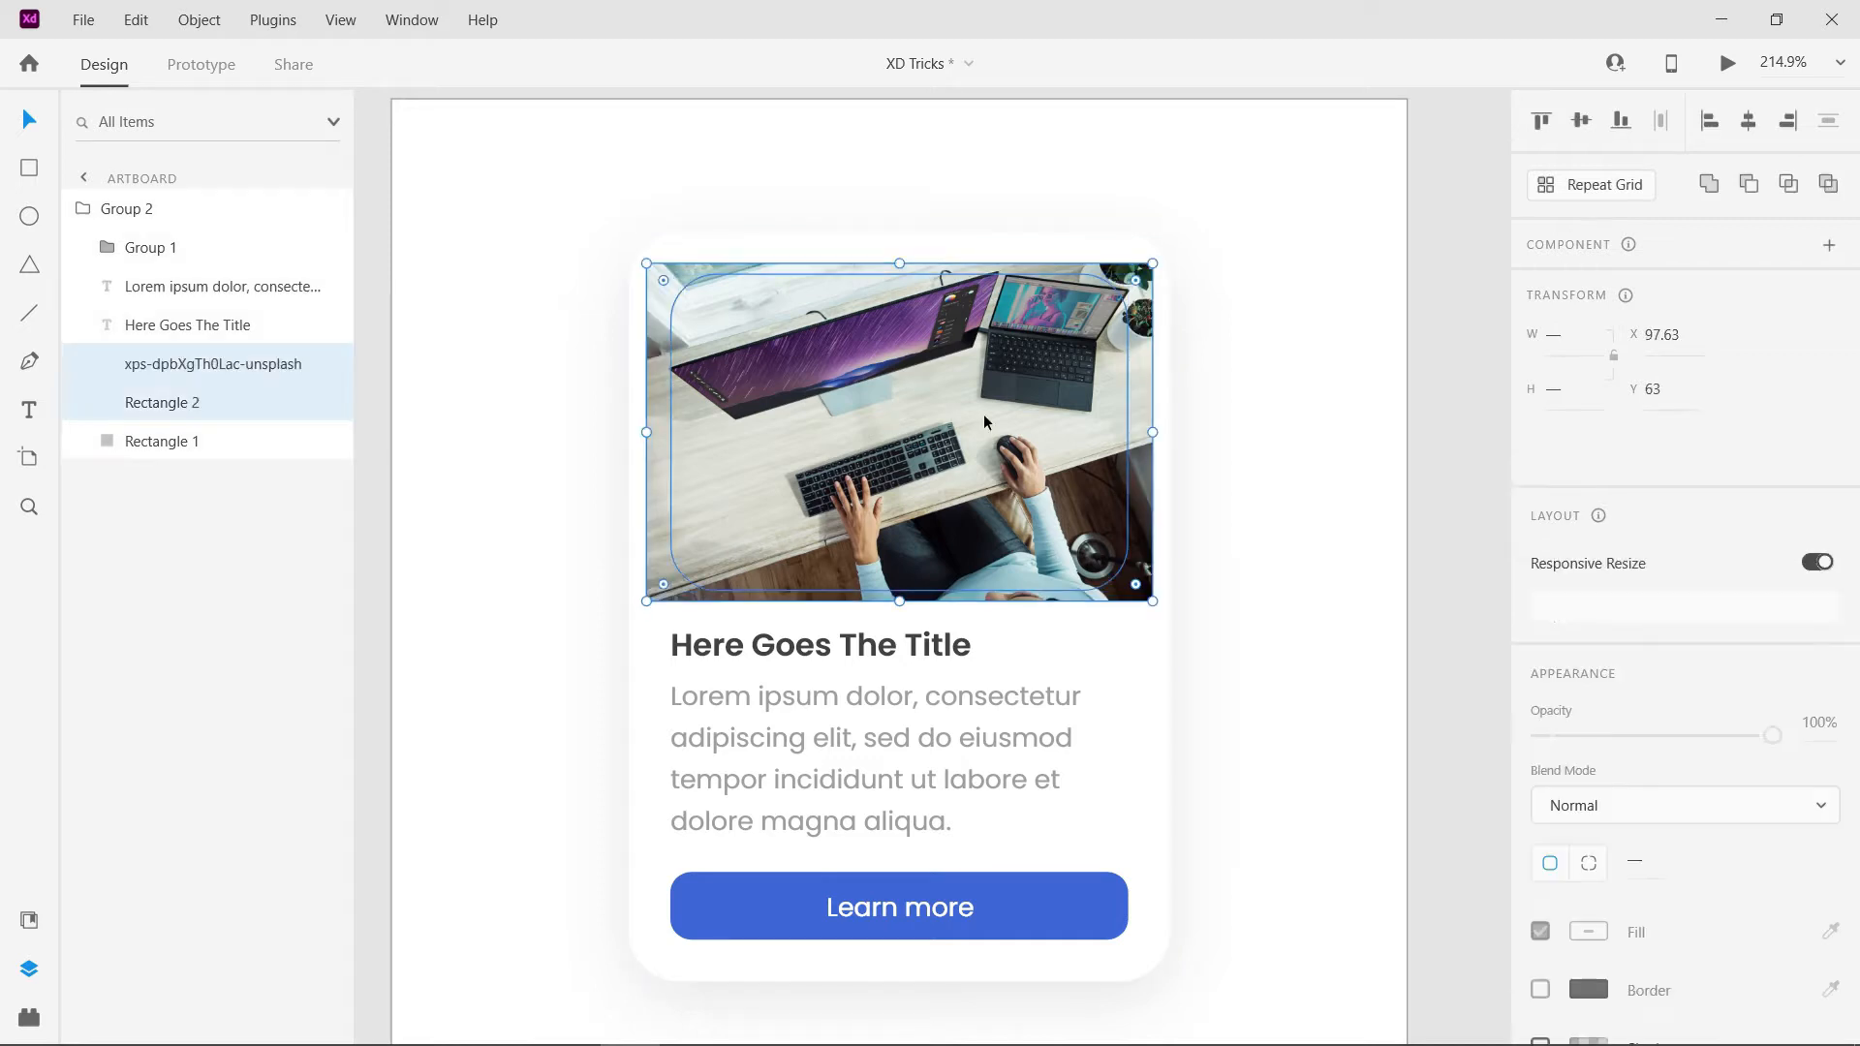
key("ctrl+shift+g")
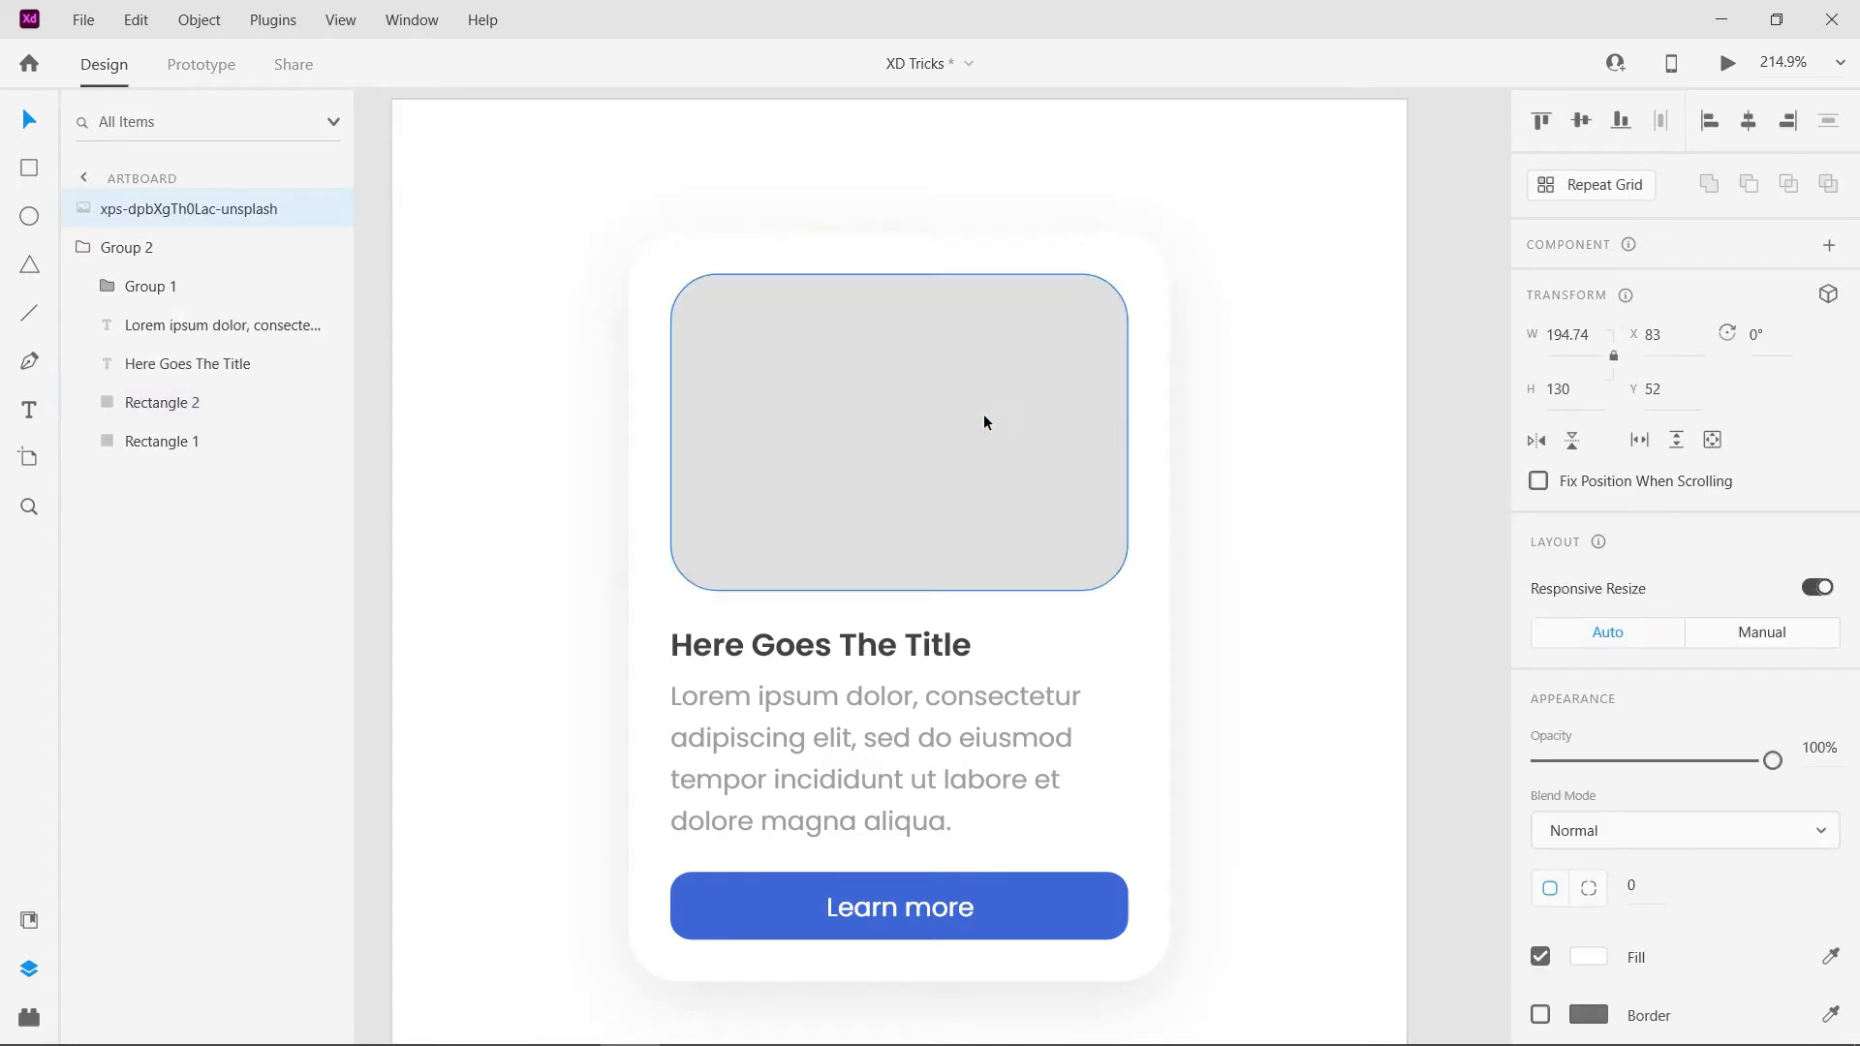
scroll(846, 399, "down", 3)
key("Delete")
scroll(847, 399, "up", 3)
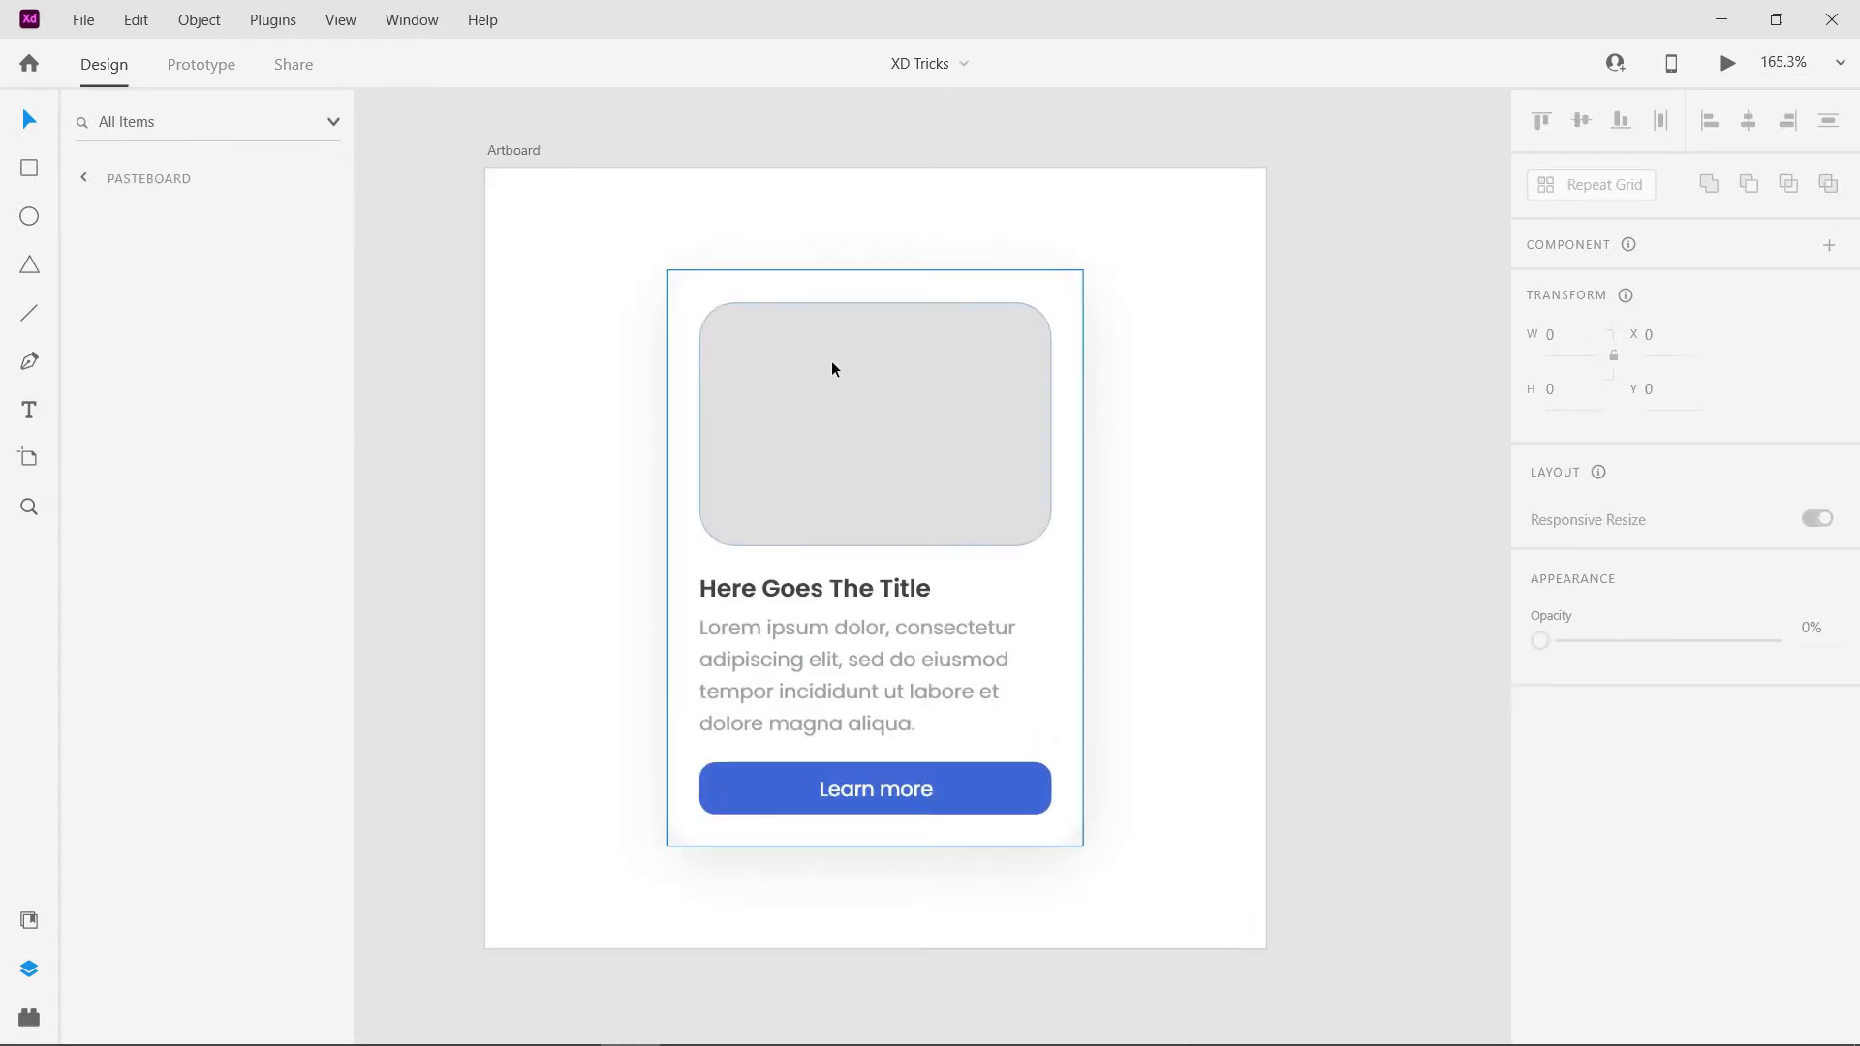
- Fill the card's grey placeholder rectangle with the image xps-dpbXgTh0Lac-unsplash from the Images folder
left_click(268, 1019)
left_click(506, 308)
left_click_drag(508, 315, 929, 417)
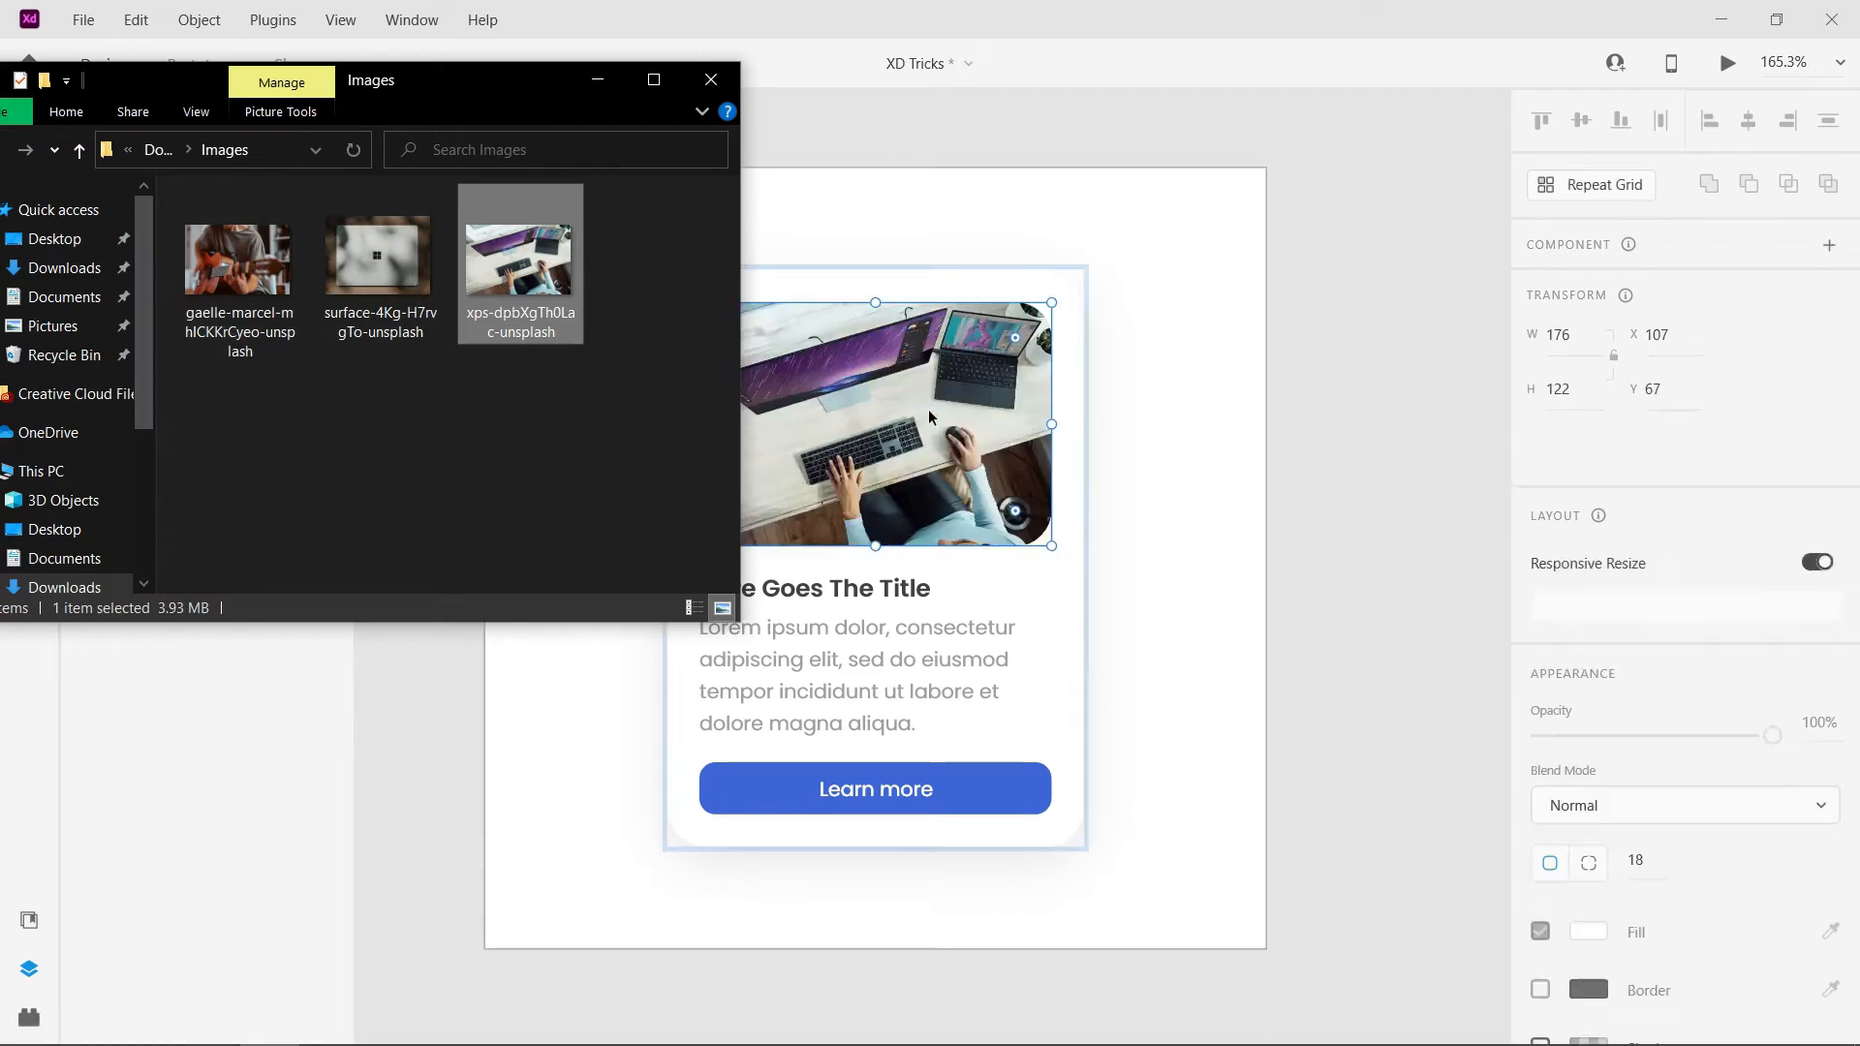
left_click(598, 80)
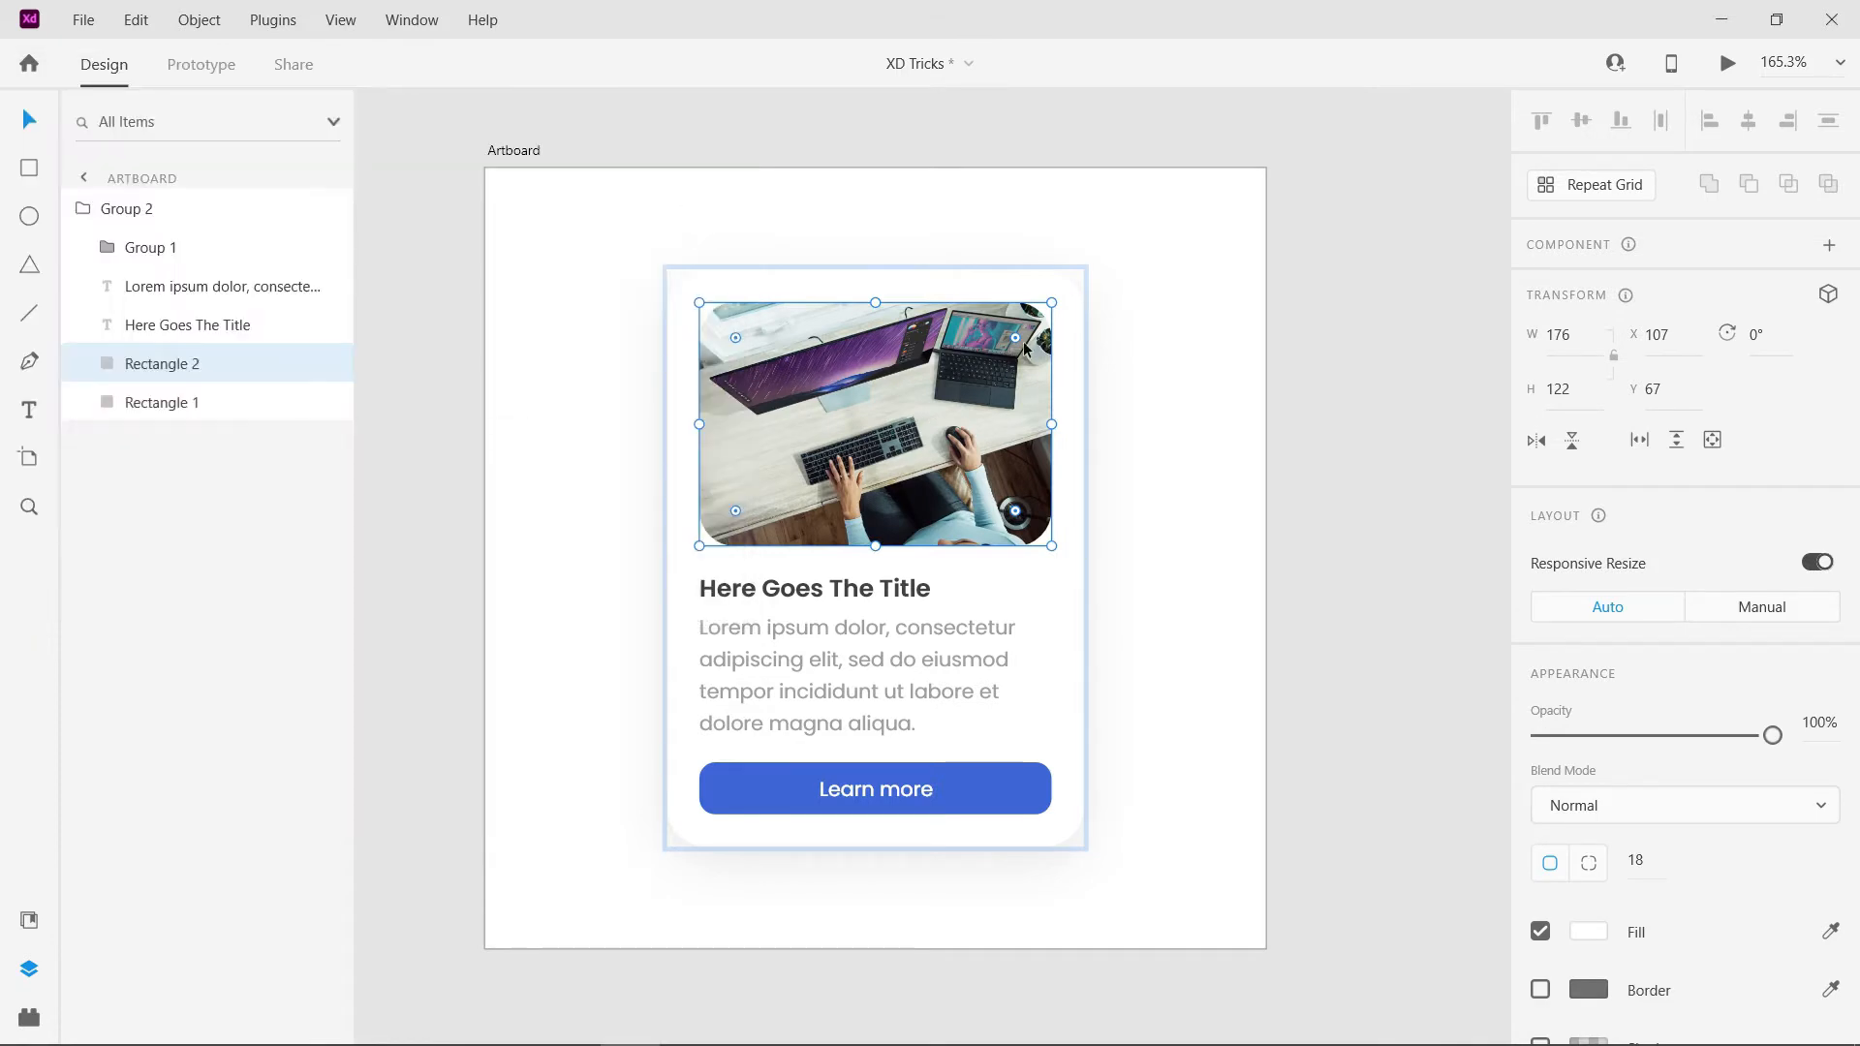
- Replace the card's image fill with the guitar player photo from the Images folder
key("Escape")
left_click(269, 1035)
left_click_drag(242, 312, 966, 505)
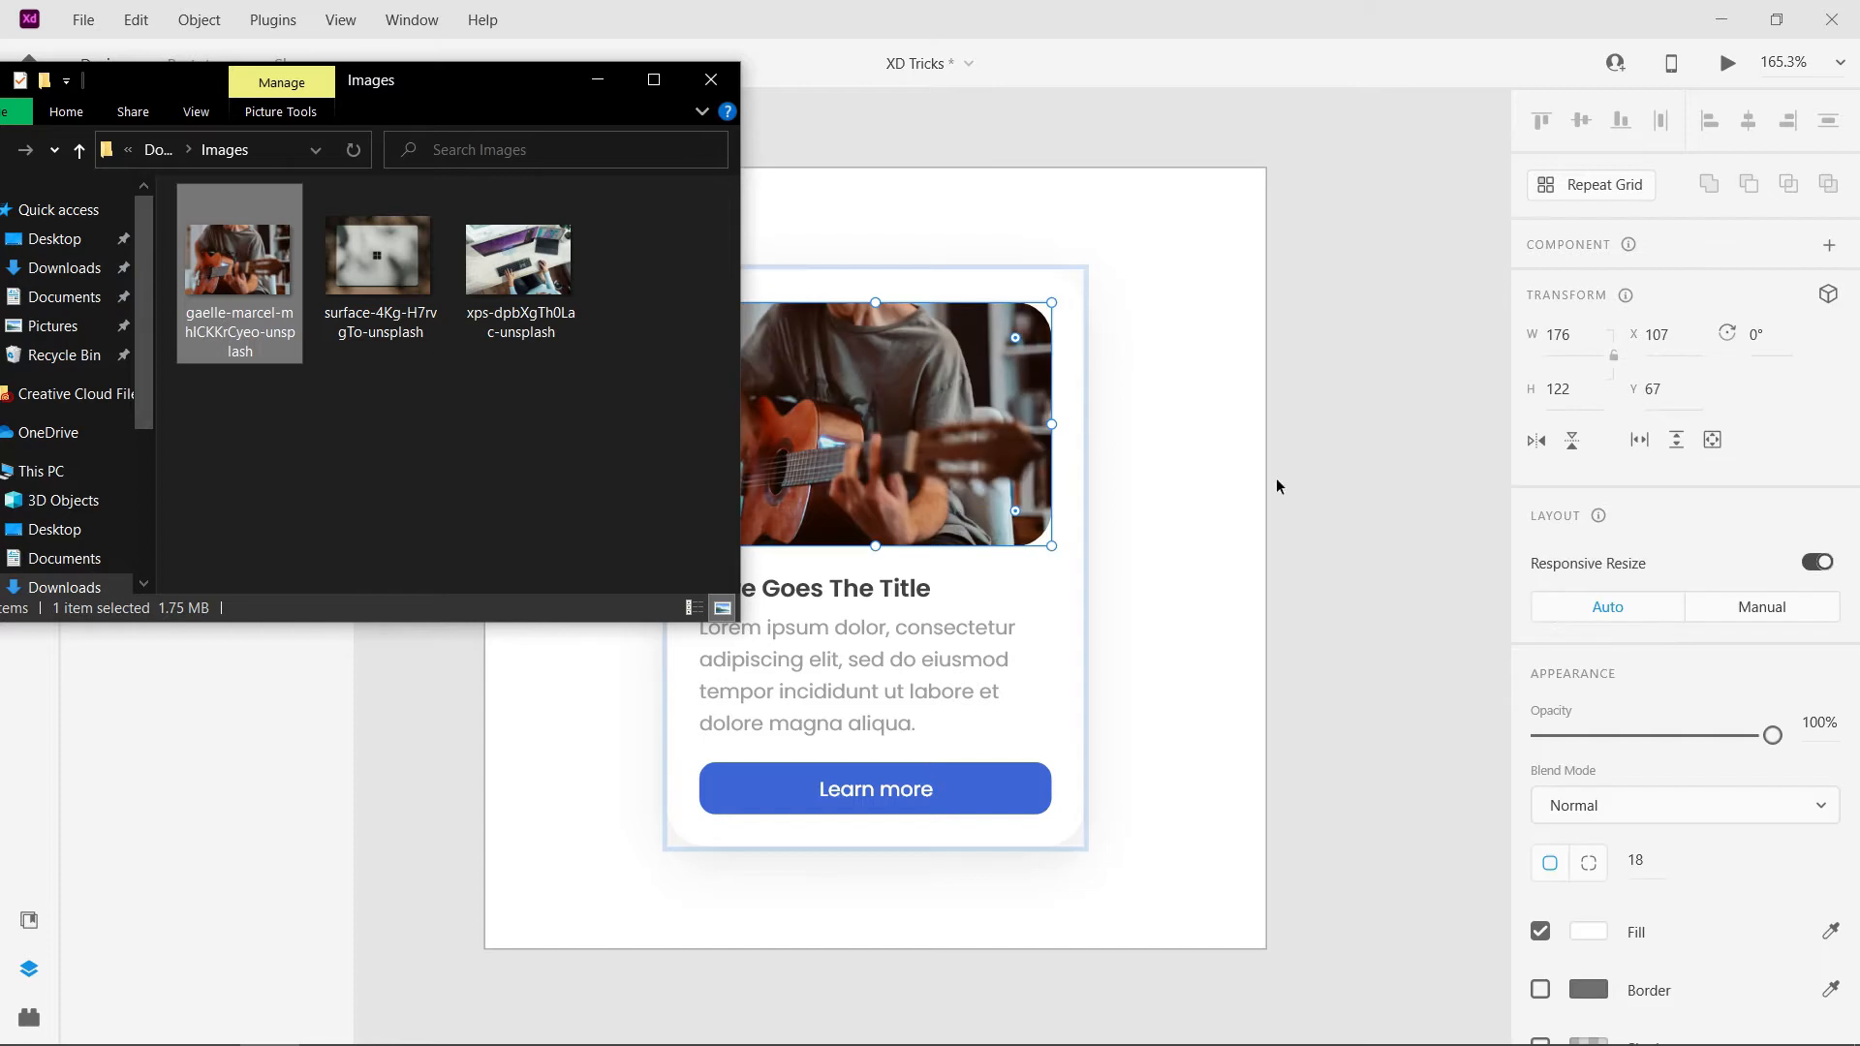
left_click(597, 79)
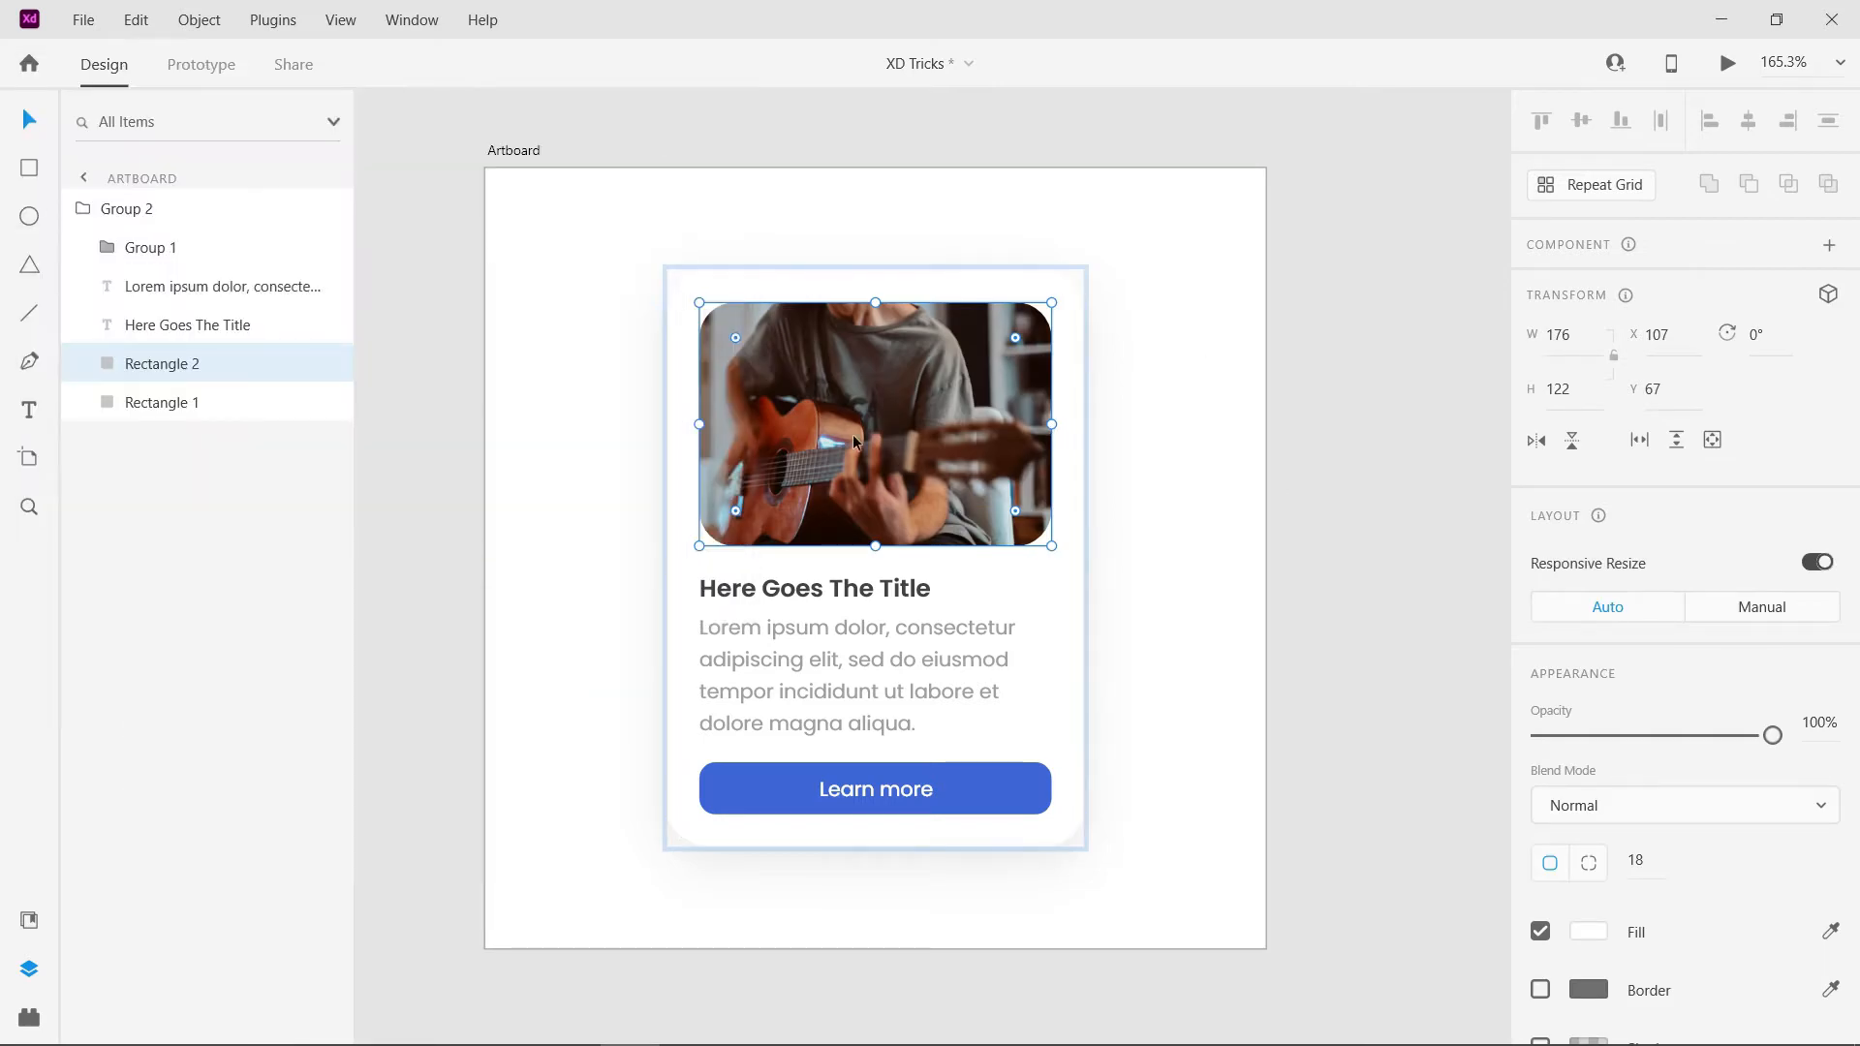
- Enlarge the guitar photo inside the card's rounded rectangle and reposition it within the frame
double_click(945, 323)
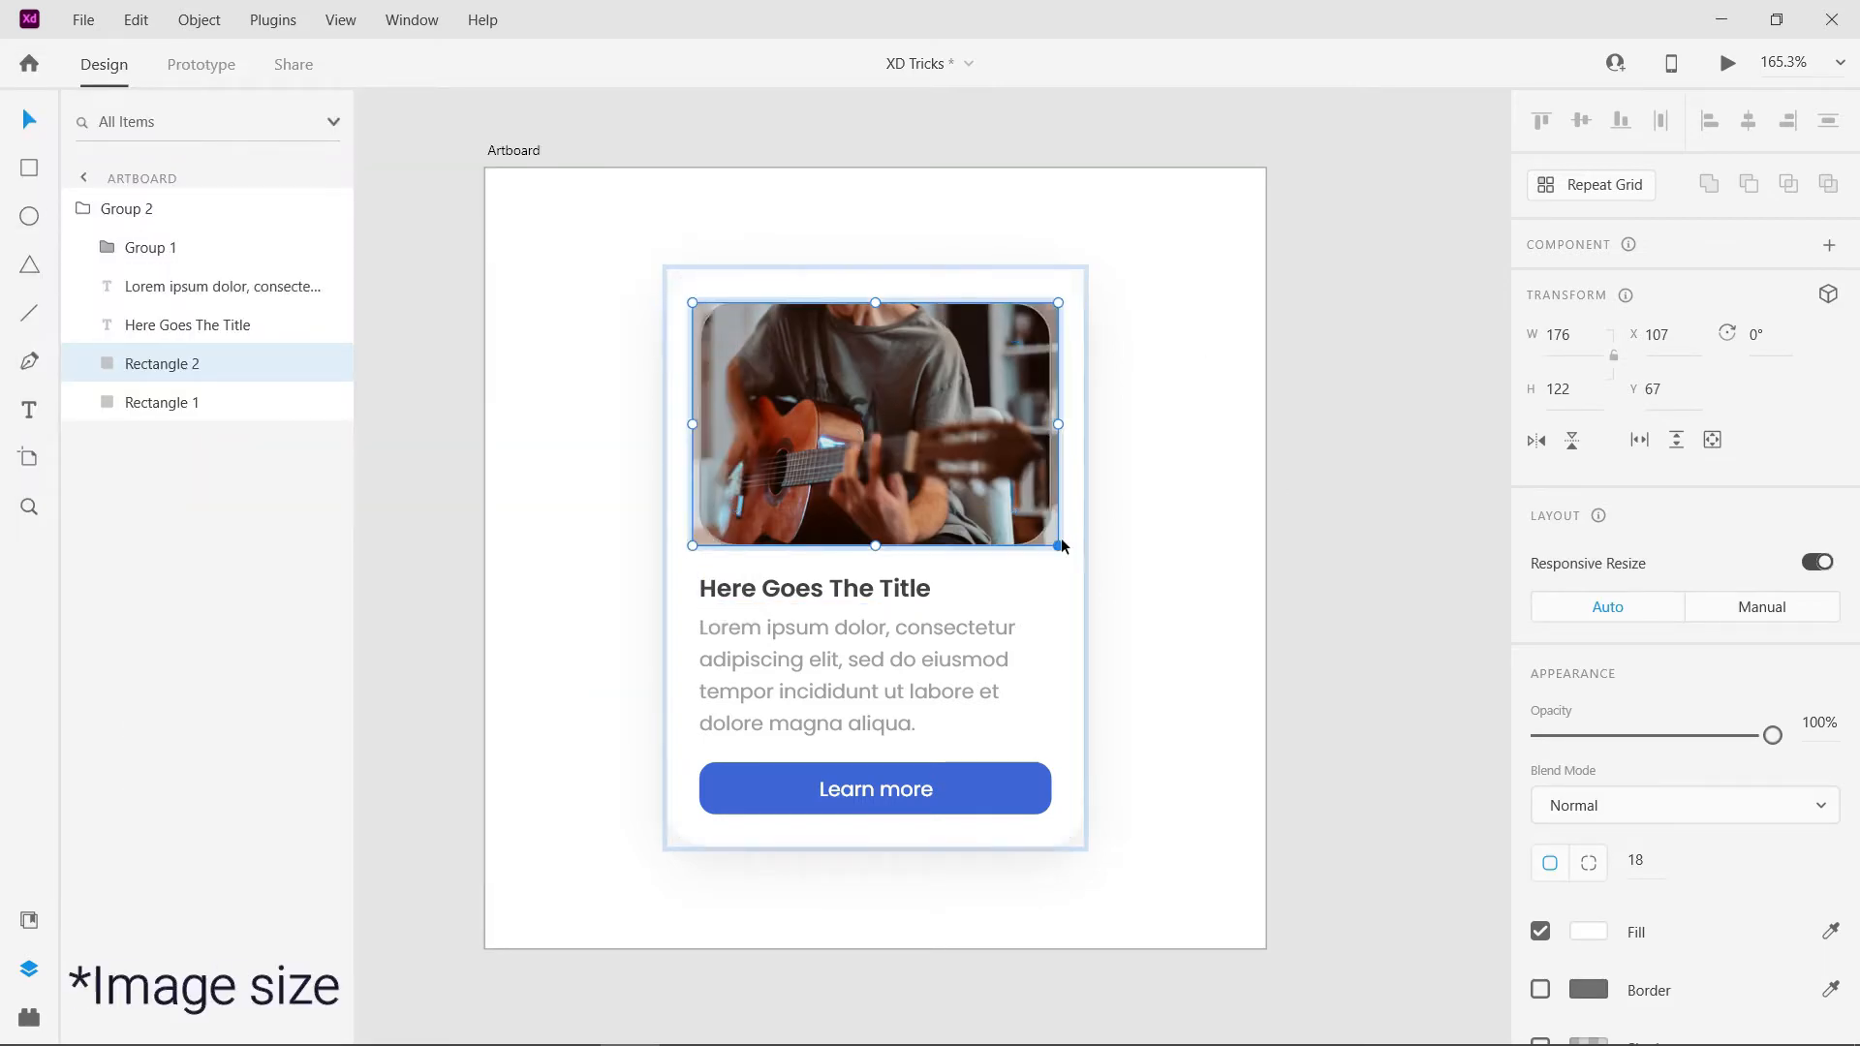
scroll(1038, 531, "up", 2)
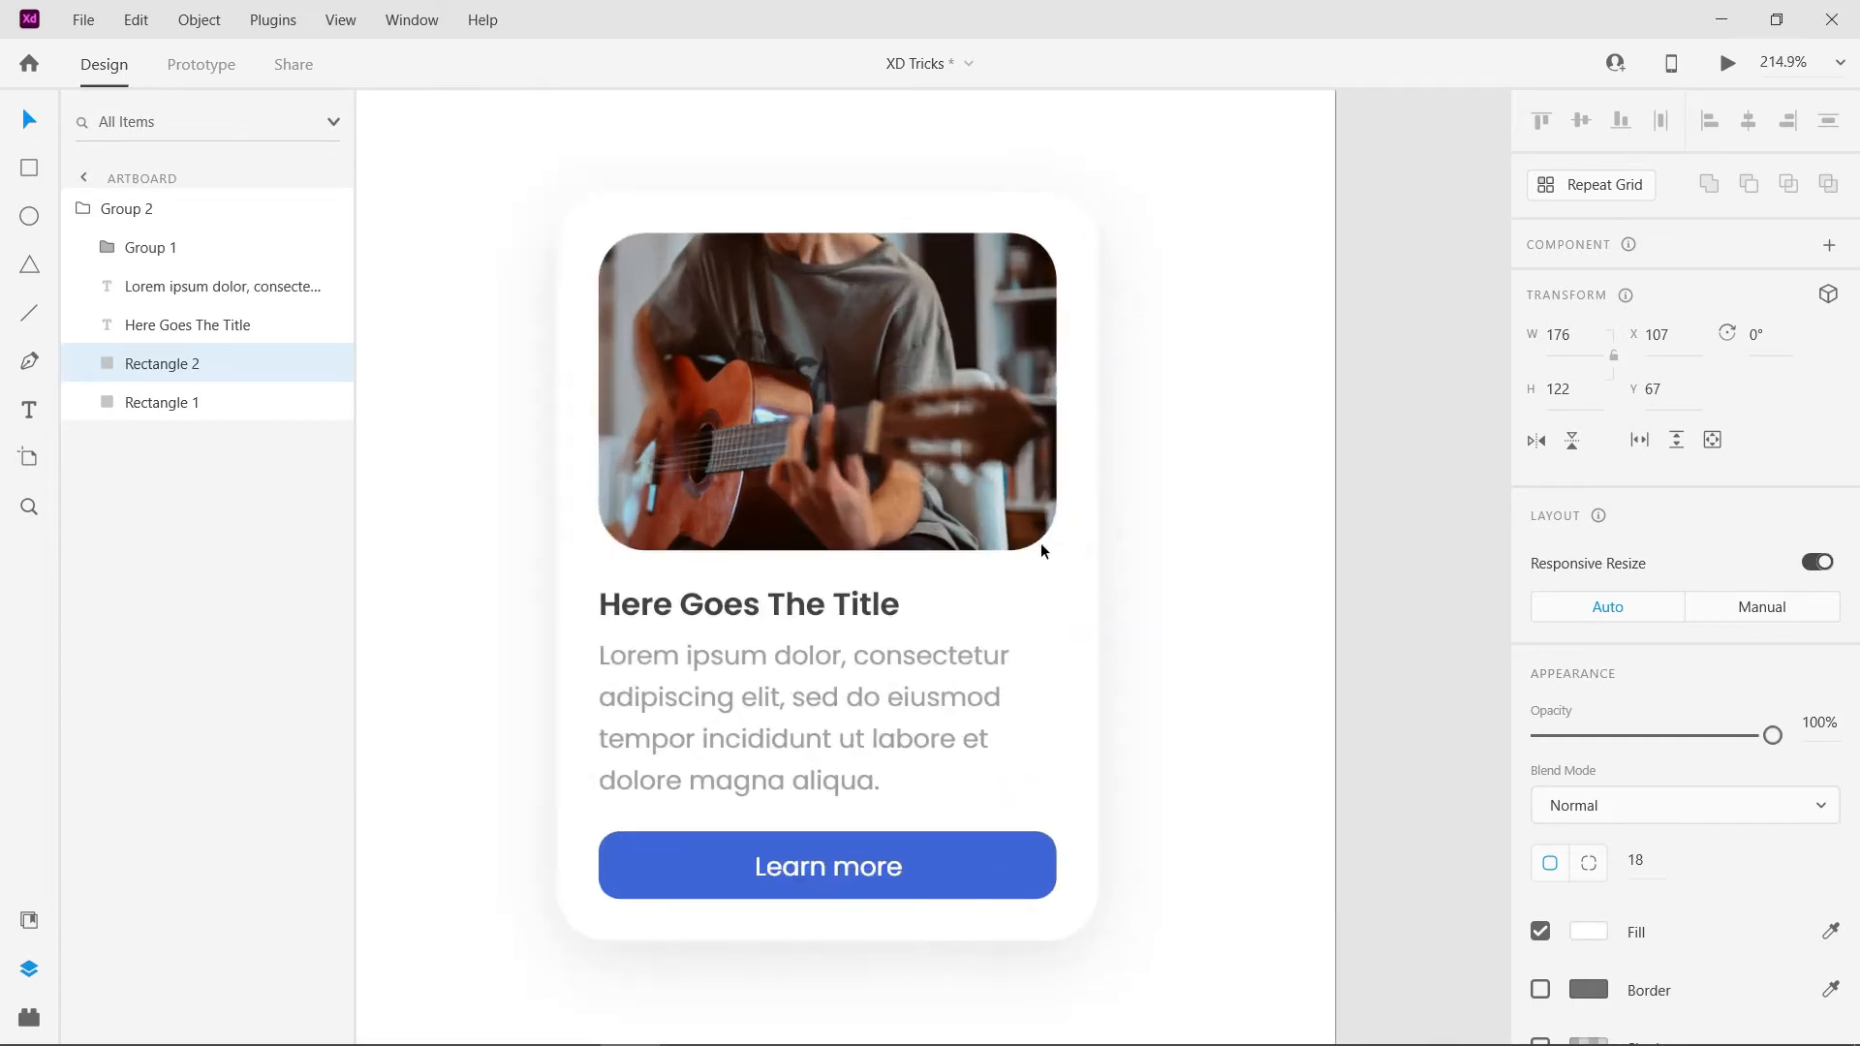
left_click_drag(1066, 549, 1144, 601)
left_click_drag(917, 456, 877, 427)
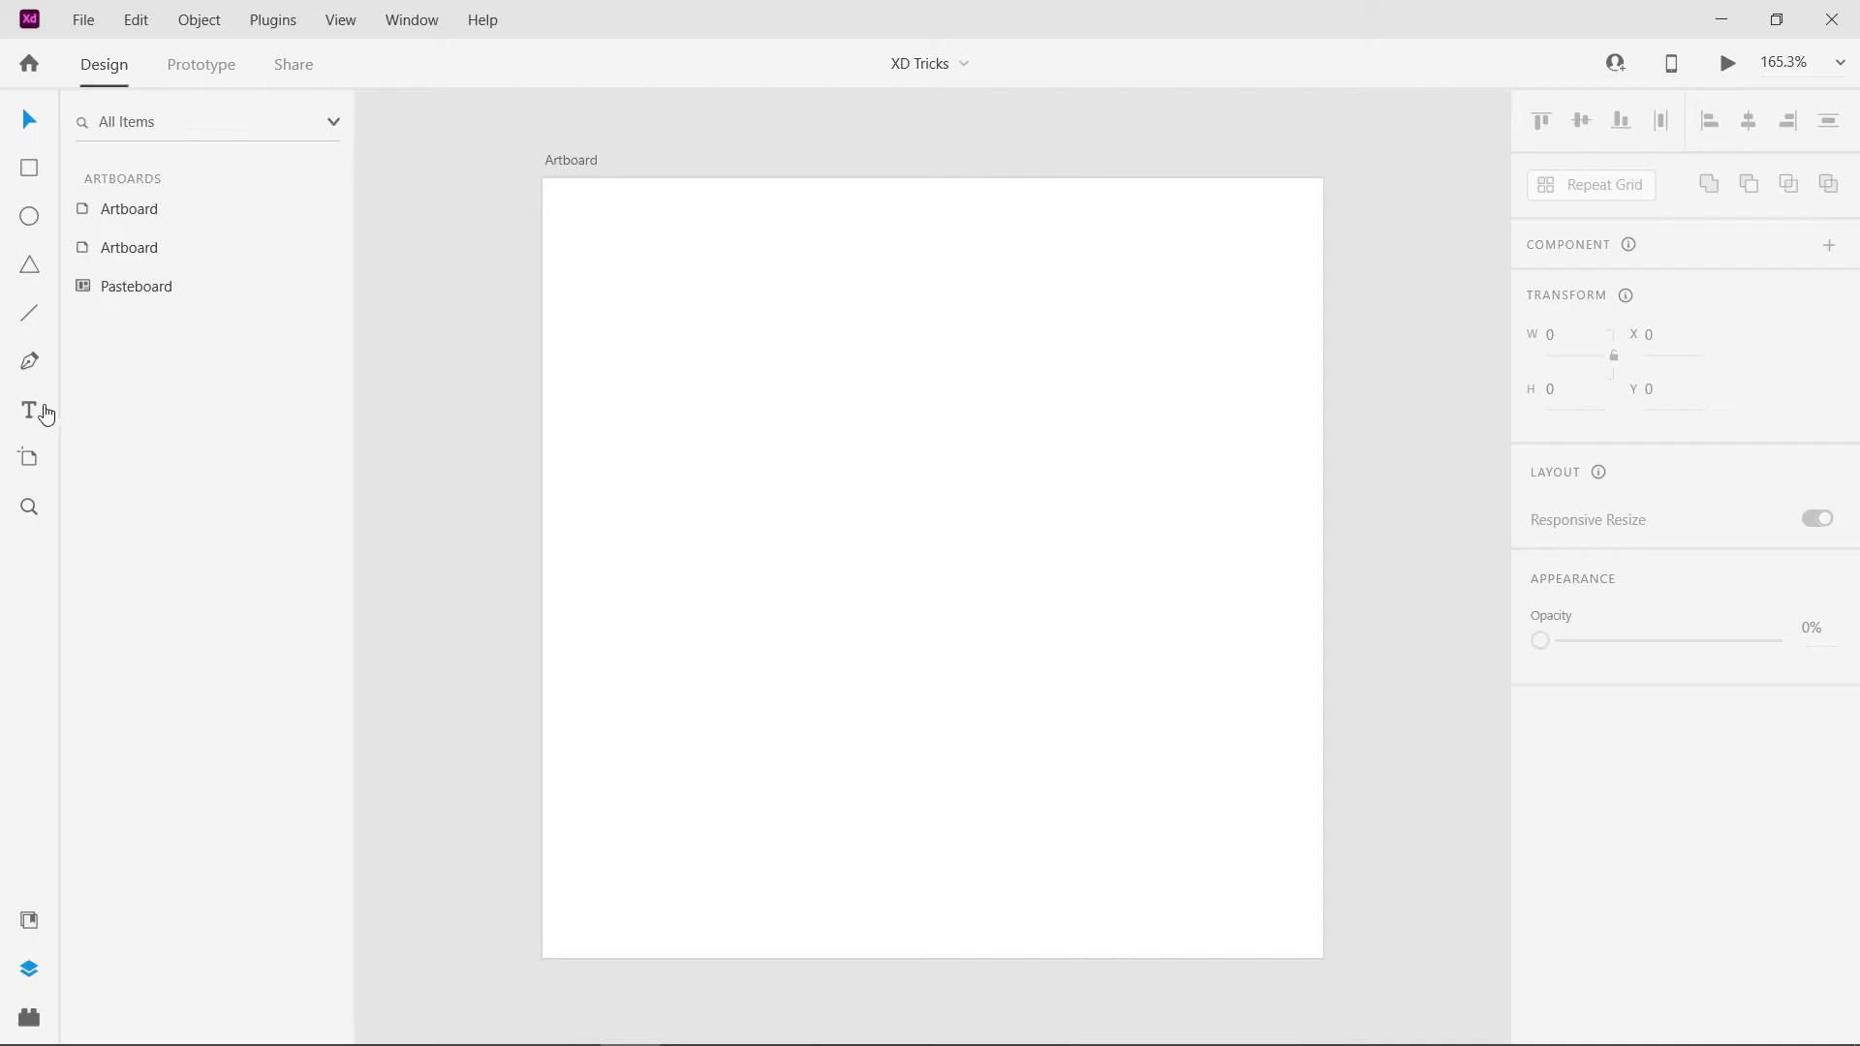
- Add the text "God Is A Designer" to the blank artboard and centre it
left_click(45, 414)
left_click(933, 594)
type("God Is A Designer")
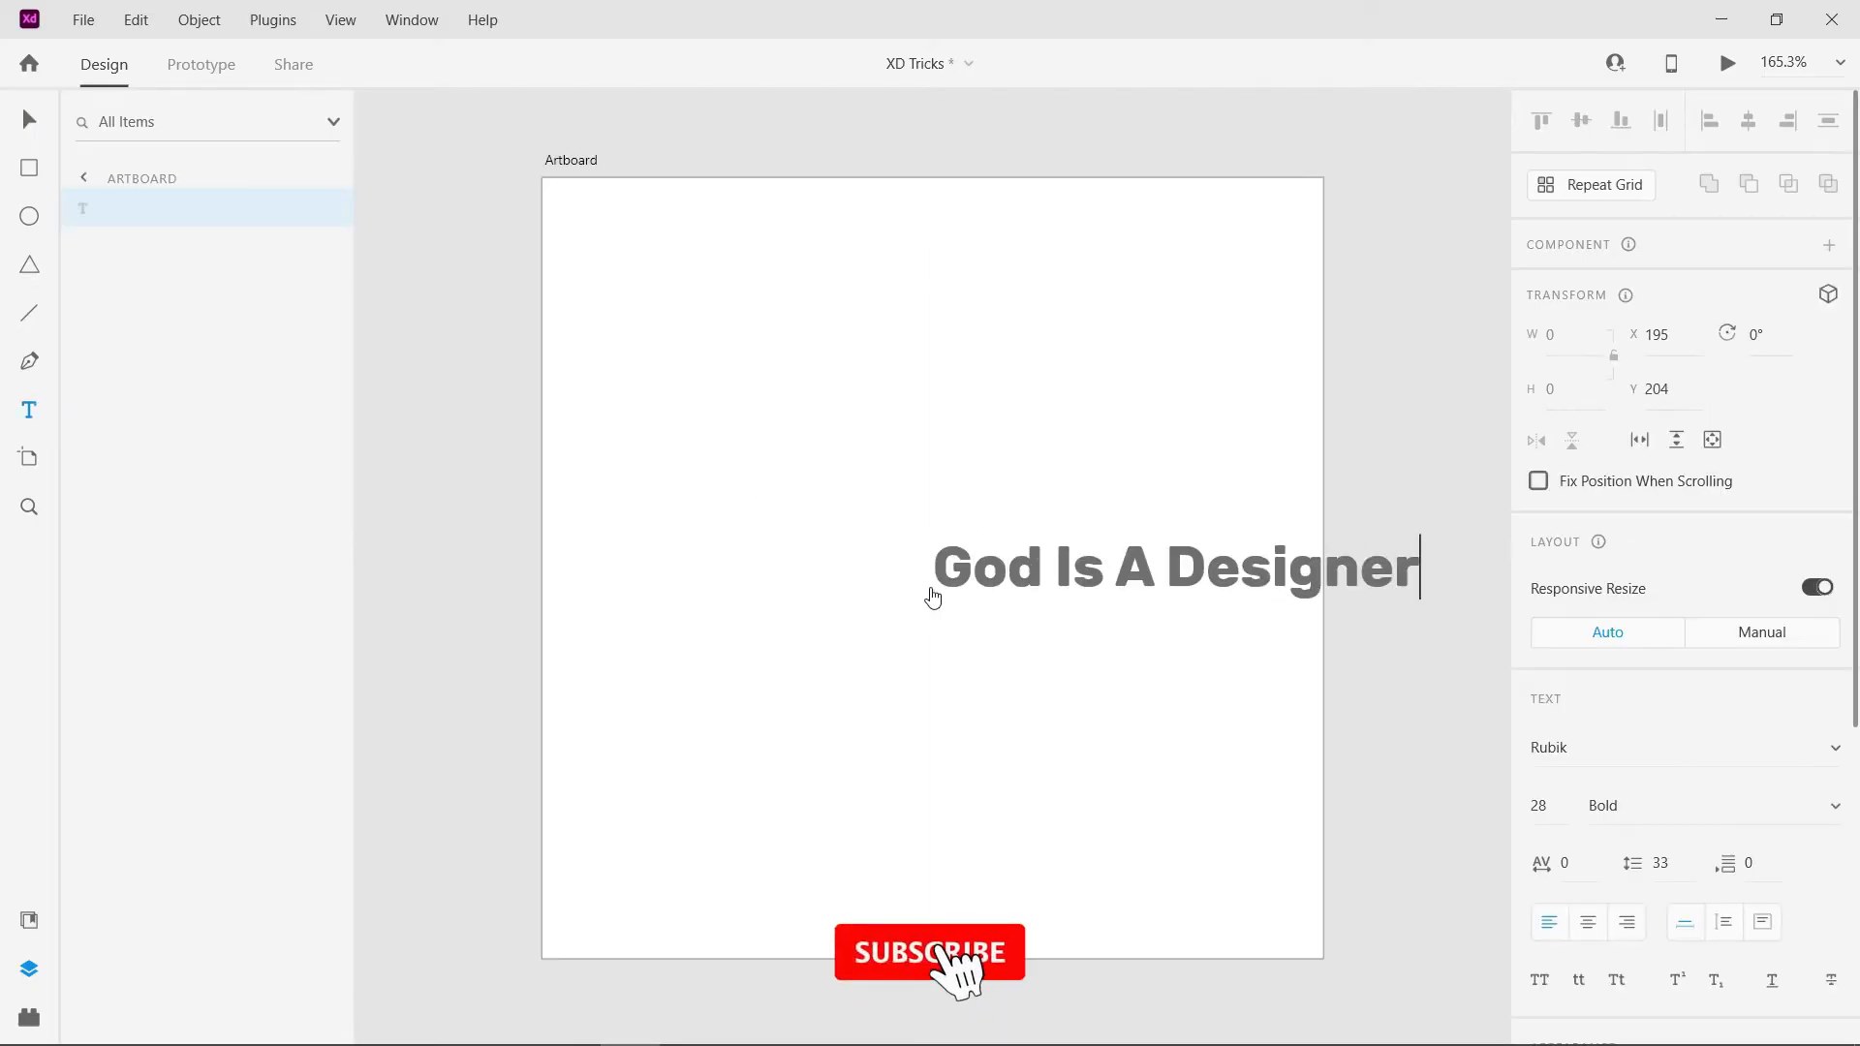
key("Escape")
key("shift+c")
key("v")
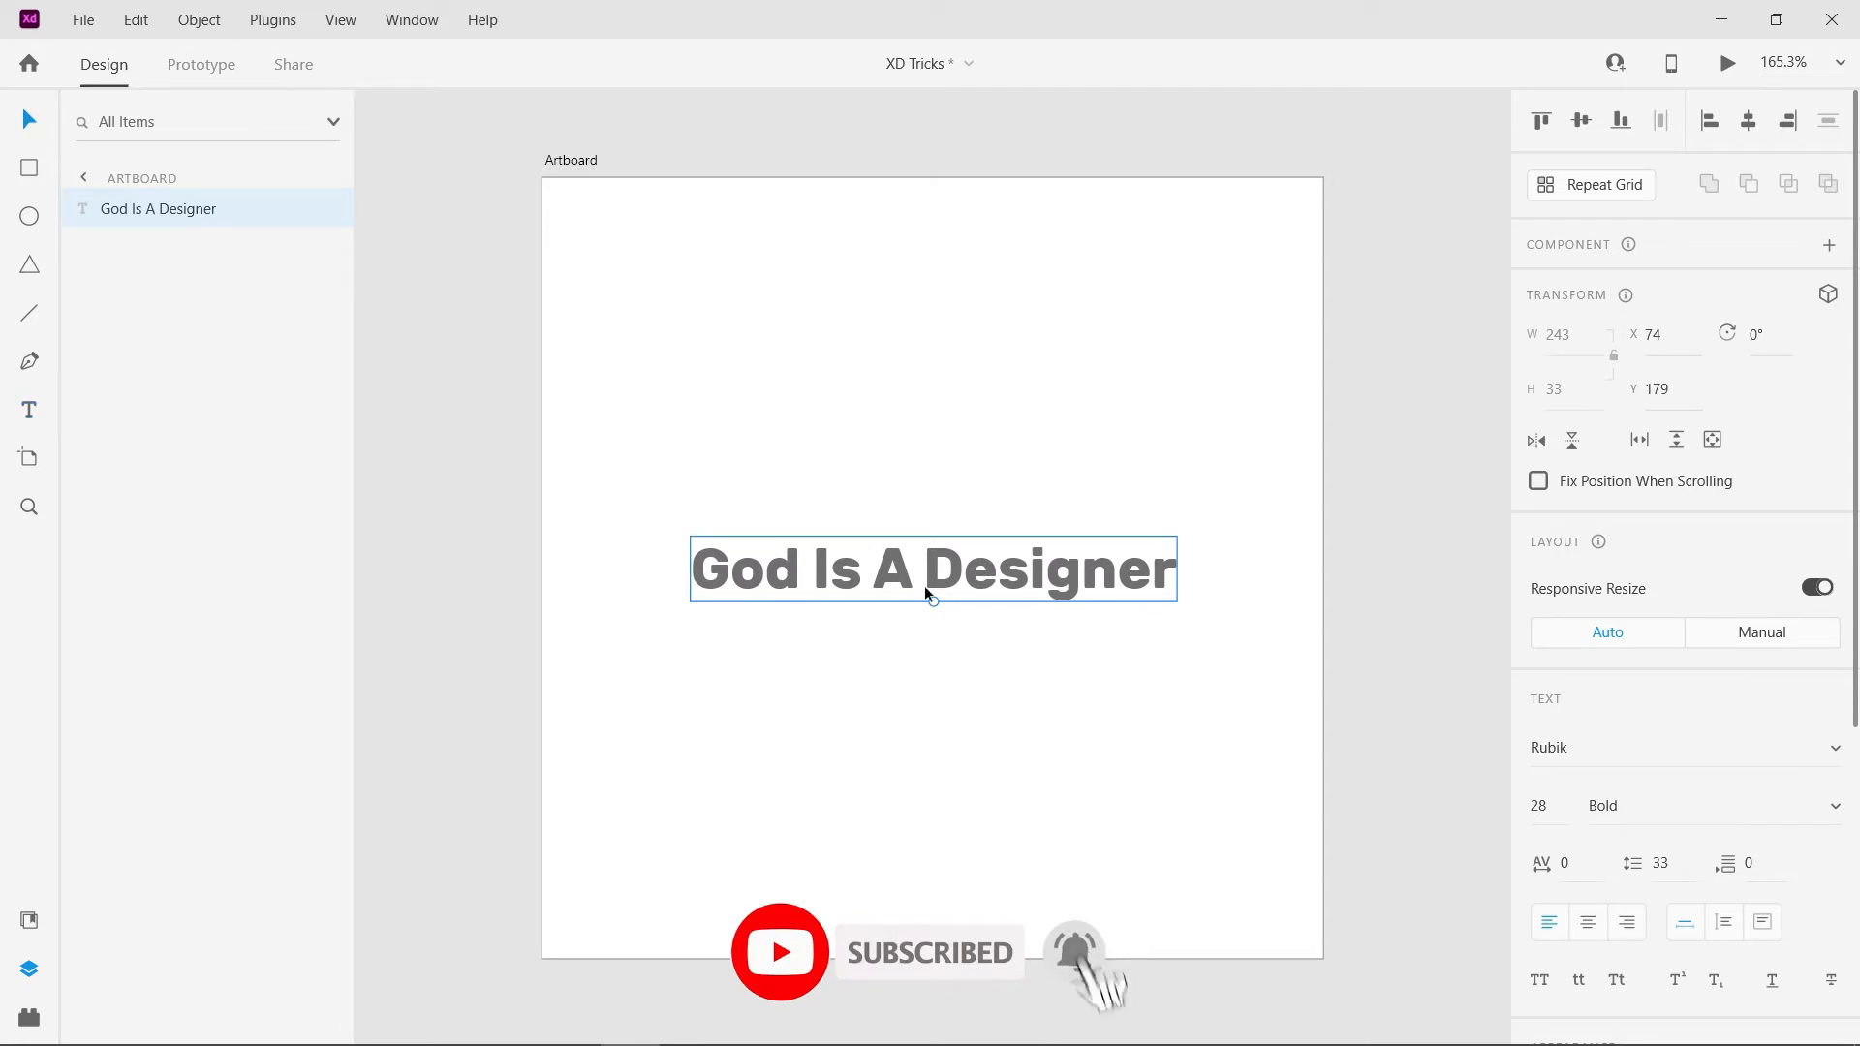
- Try different solid fill colours on the "God Is A Designer" text and undo the colour changes
scroll(1681, 581, "down", 3)
left_click(1589, 960)
left_click_drag(1304, 728, 1466, 718)
left_click(1325, 728)
left_click_drag(1465, 814, 1475, 920)
left_click(1538, 916)
key("ctrl+z")
key("ctrl+z")
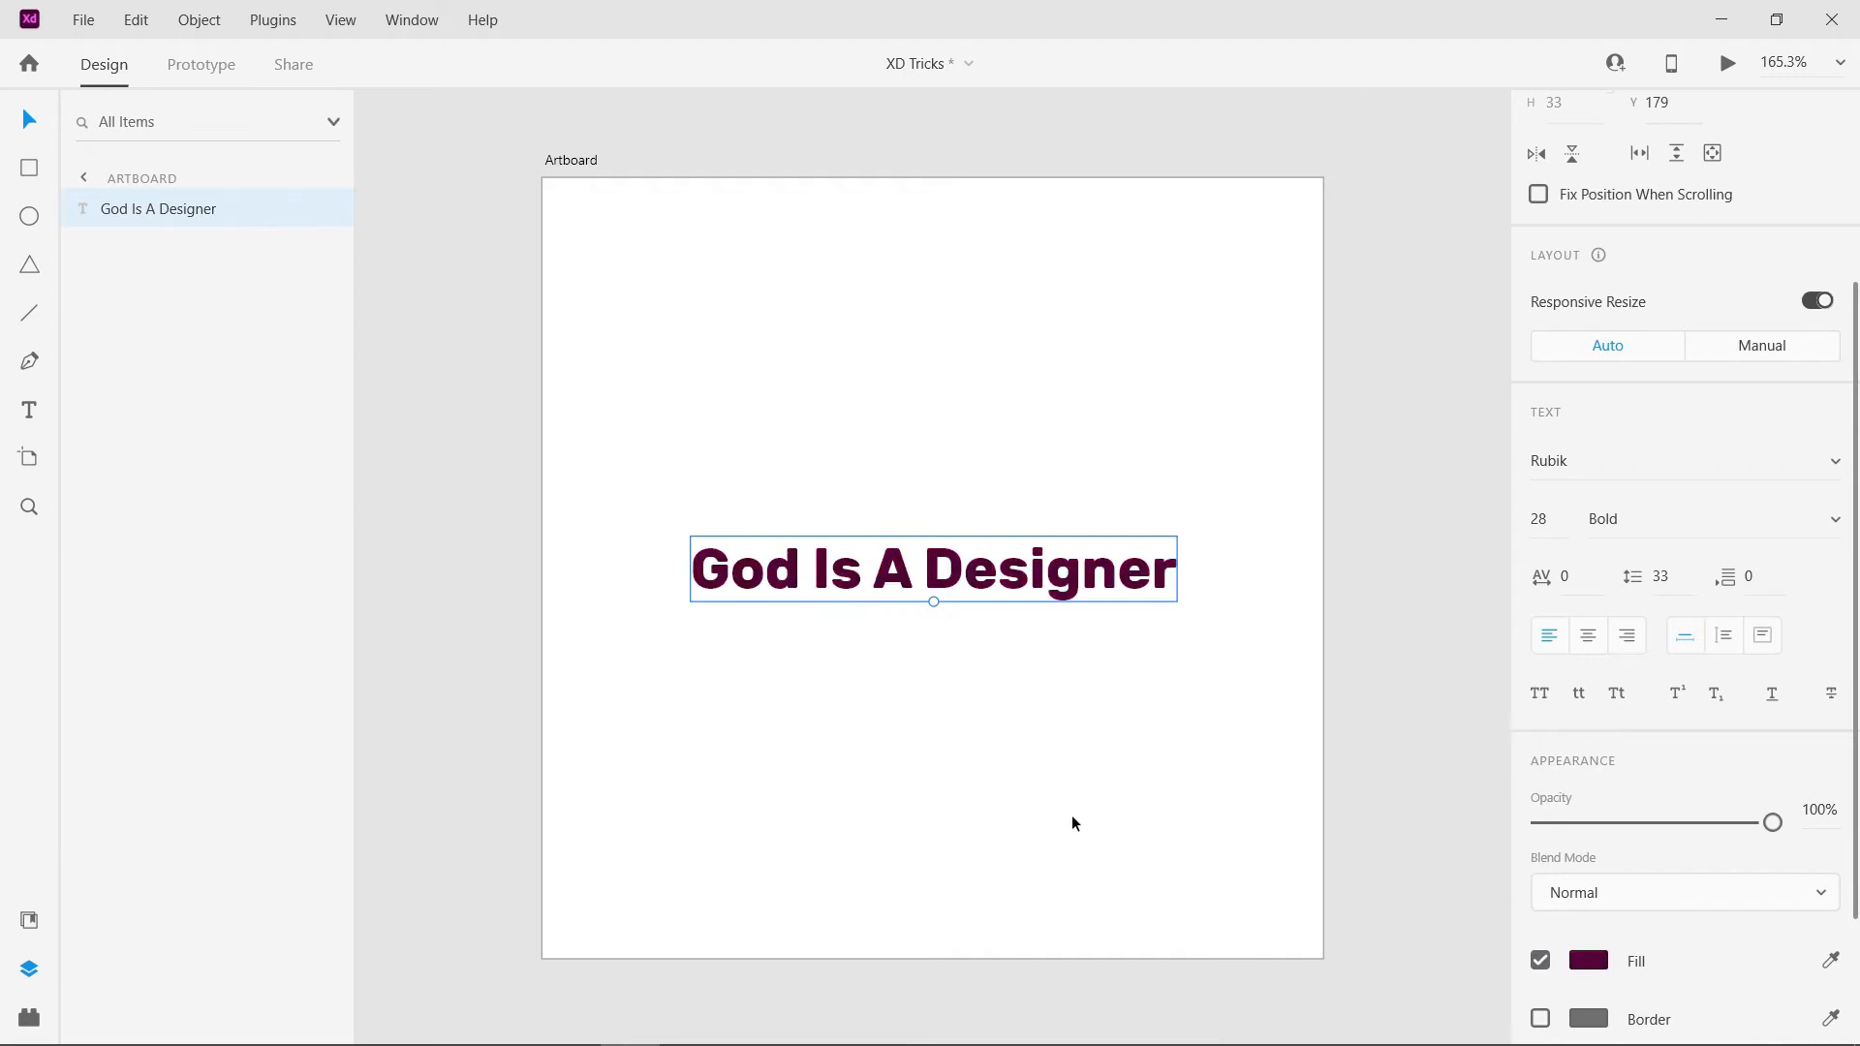
key("ctrl+z")
left_click(1071, 816)
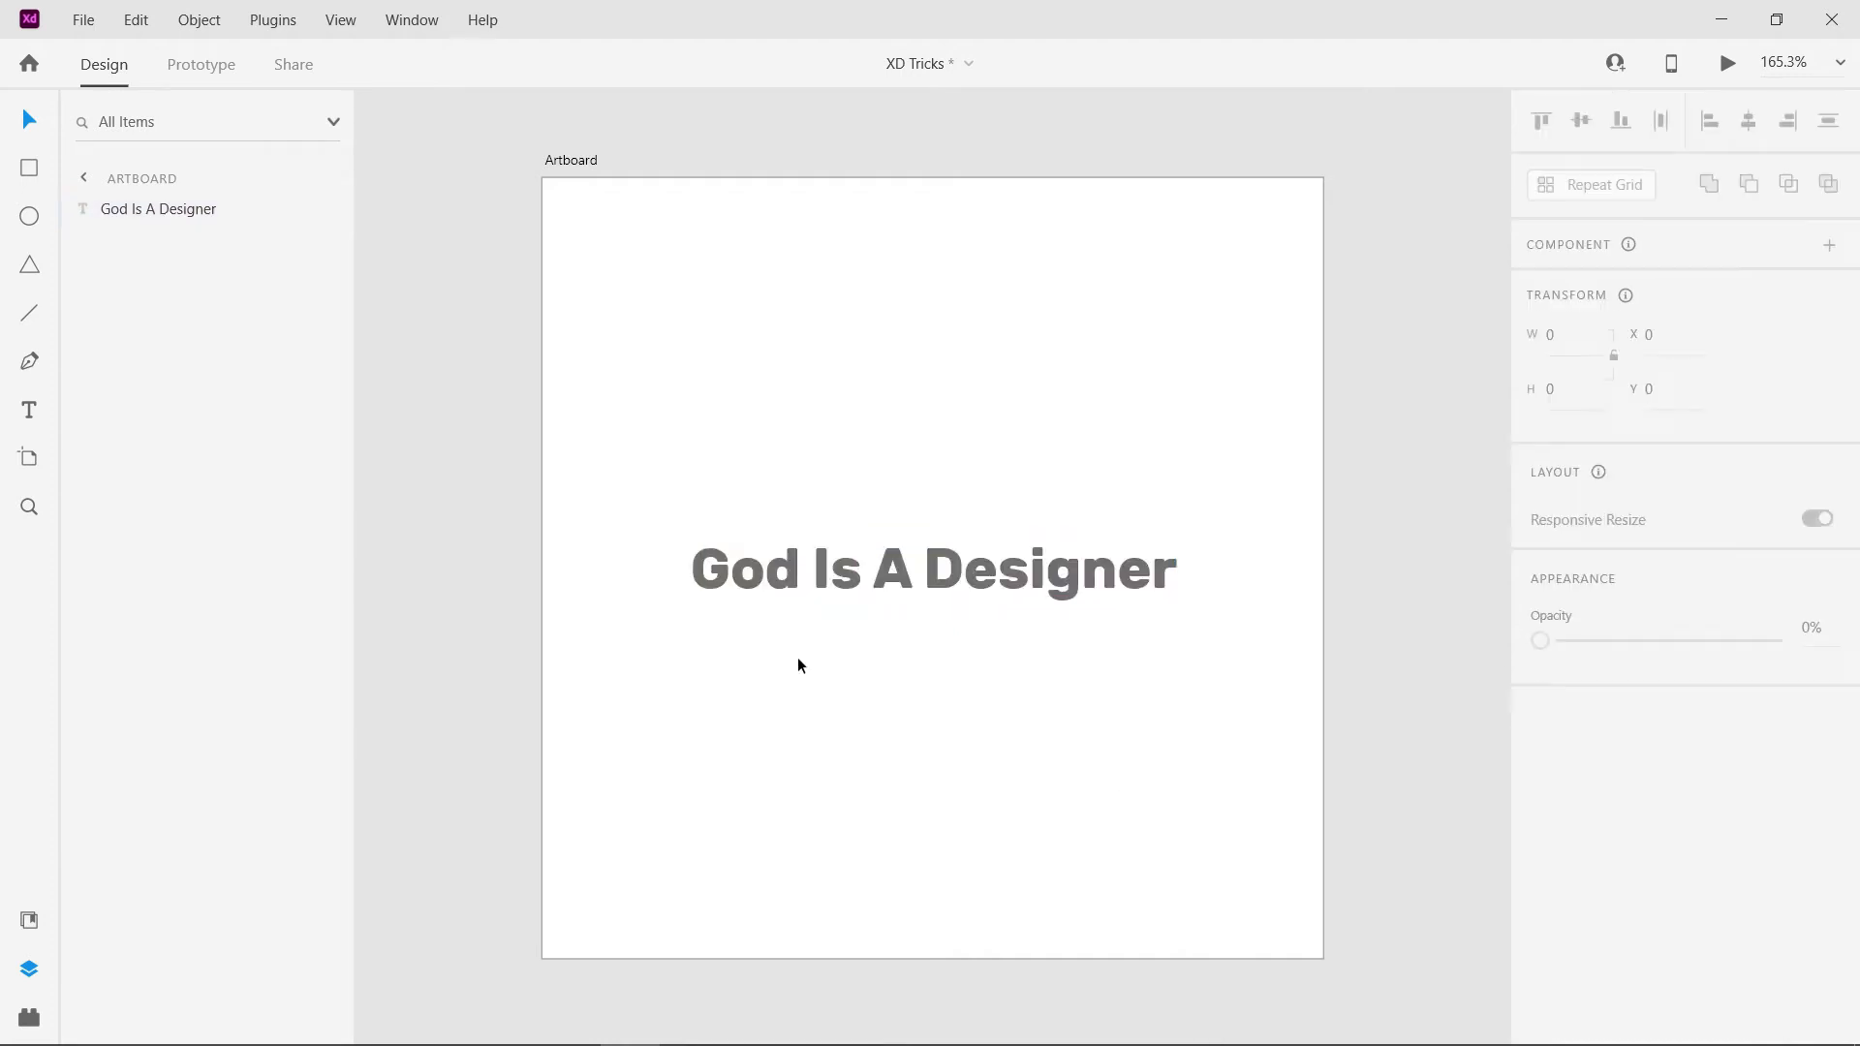
- Convert the "God Is A Designer" text to a path and inspect its outlines
left_click(1005, 539)
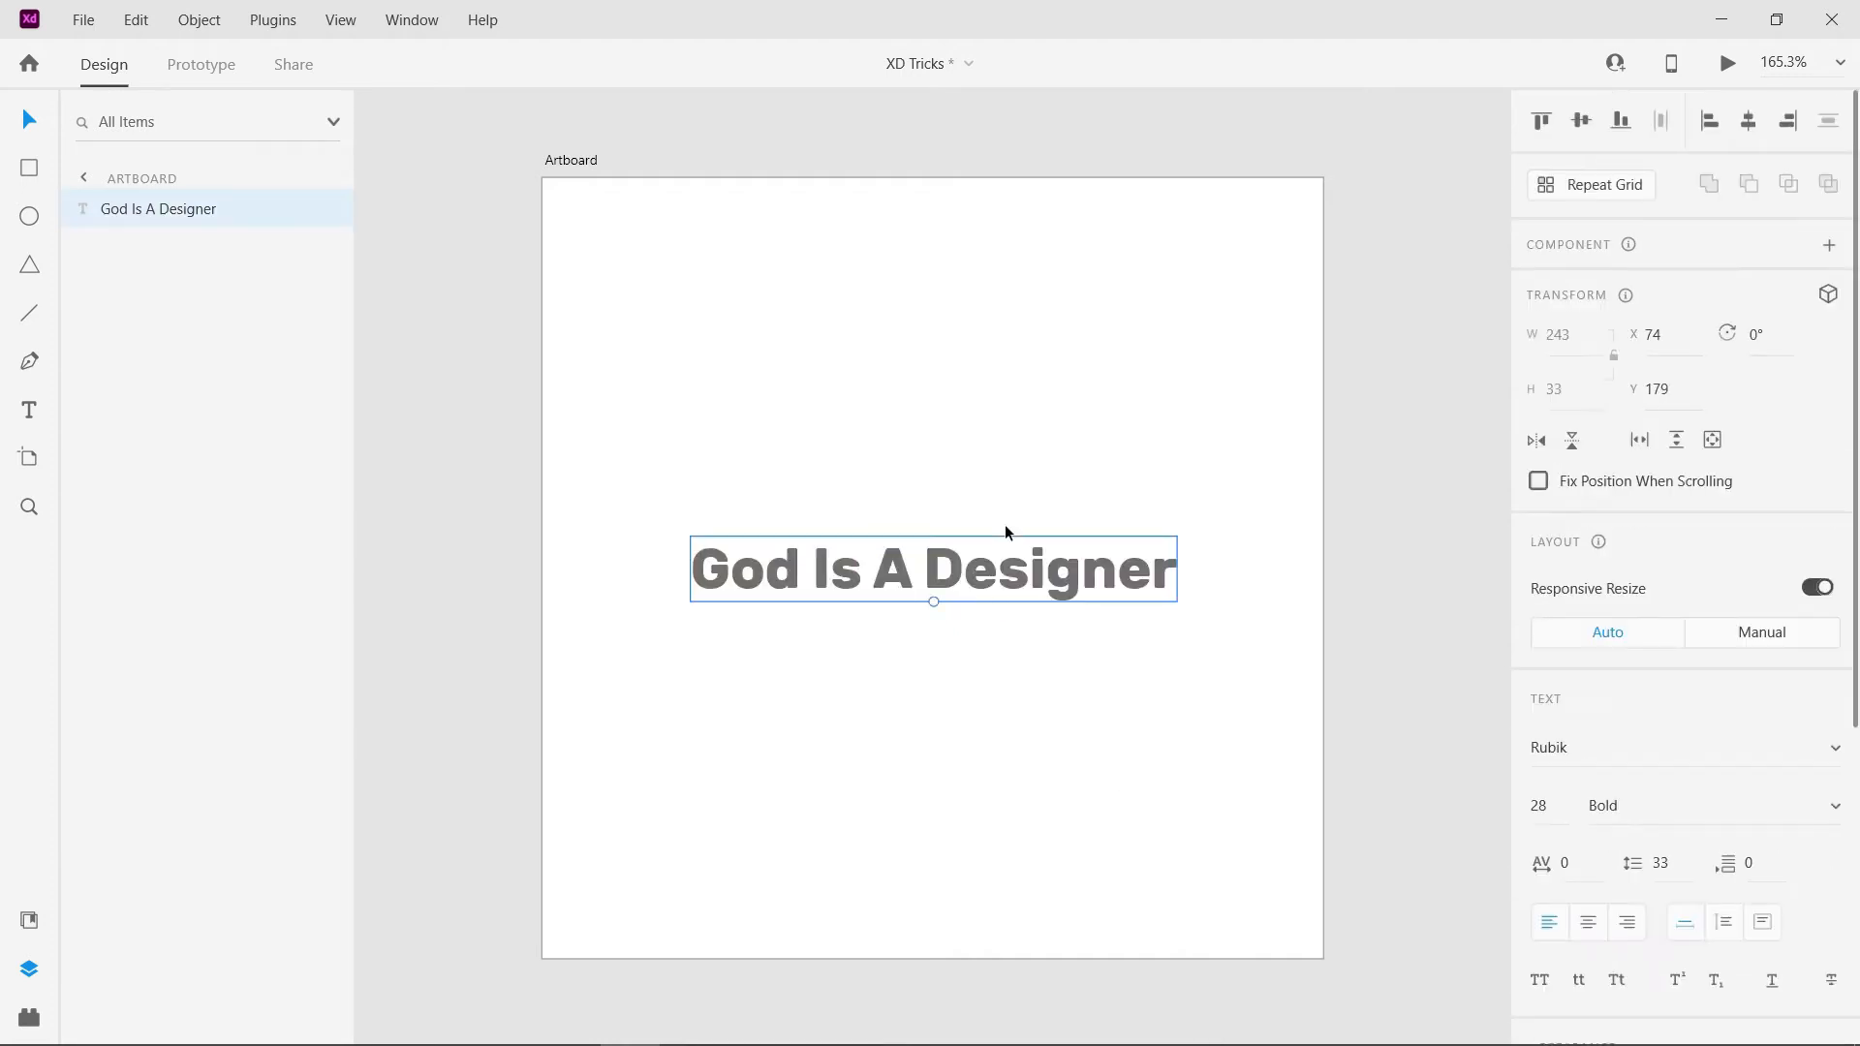
left_click(197, 24)
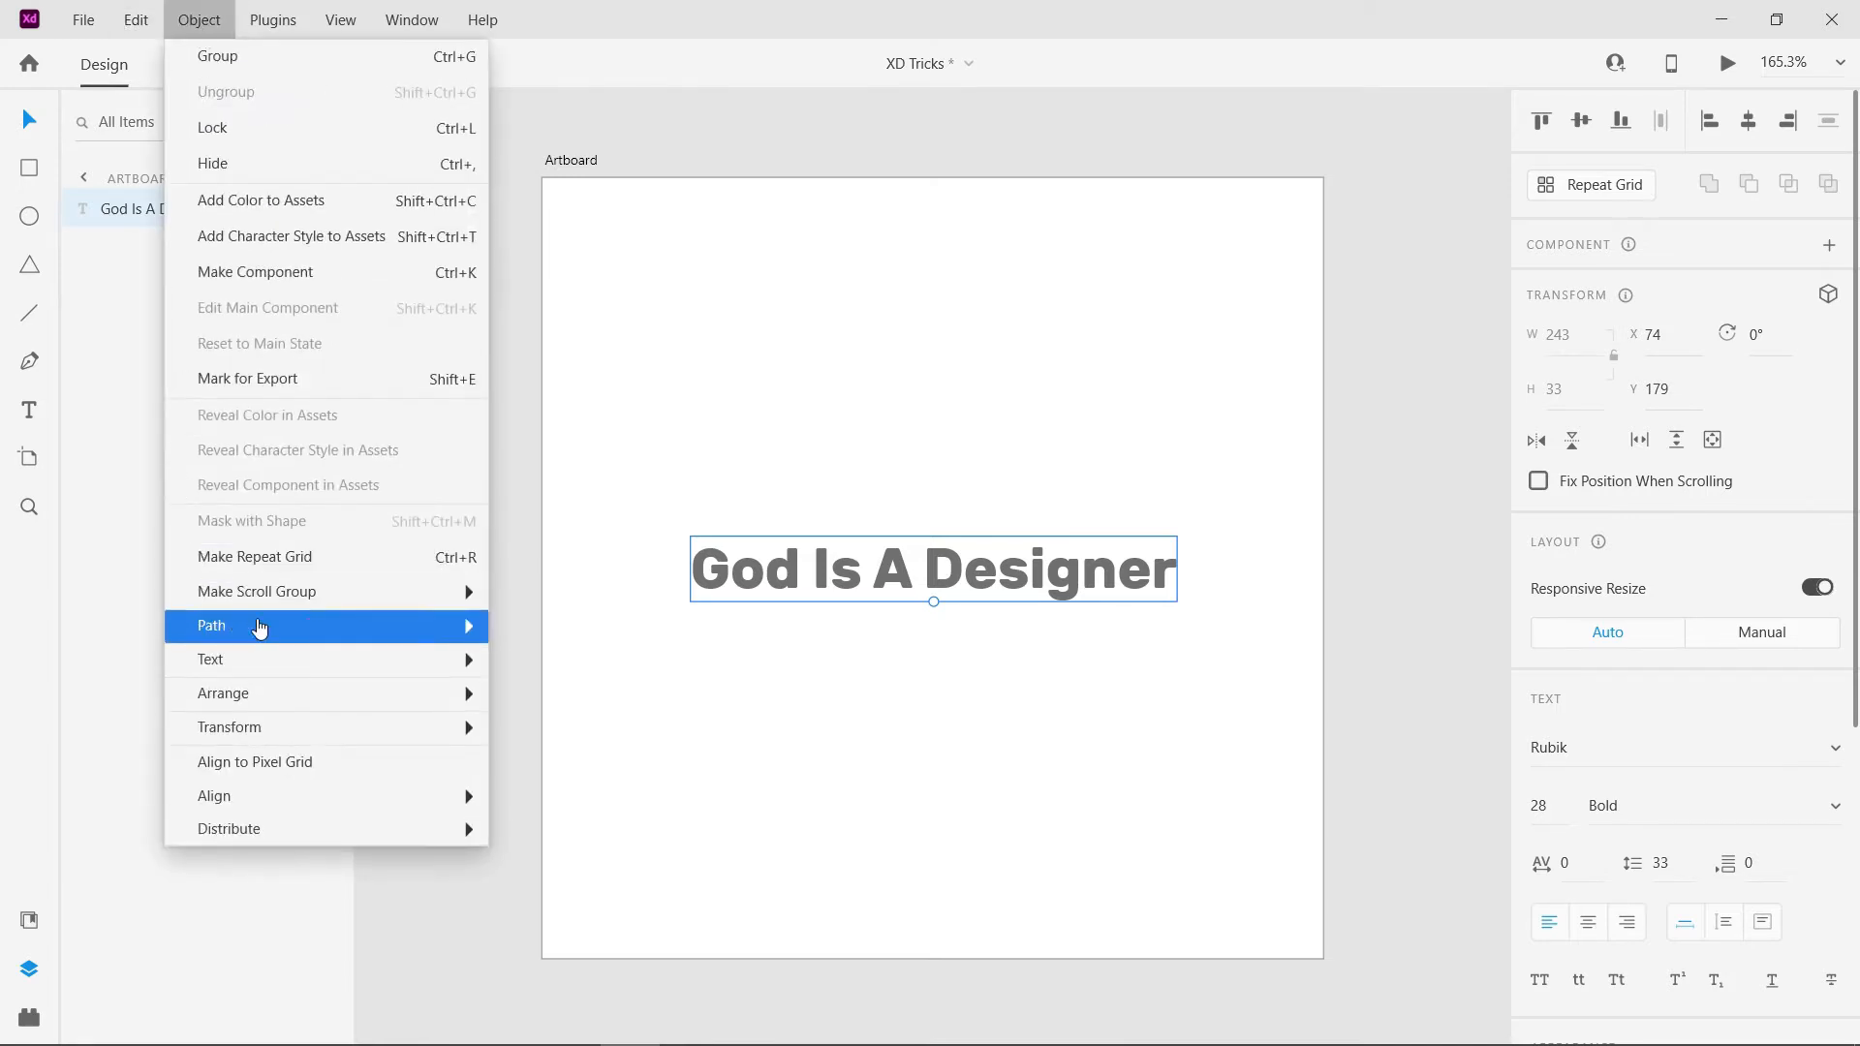
mouse_move(456, 637)
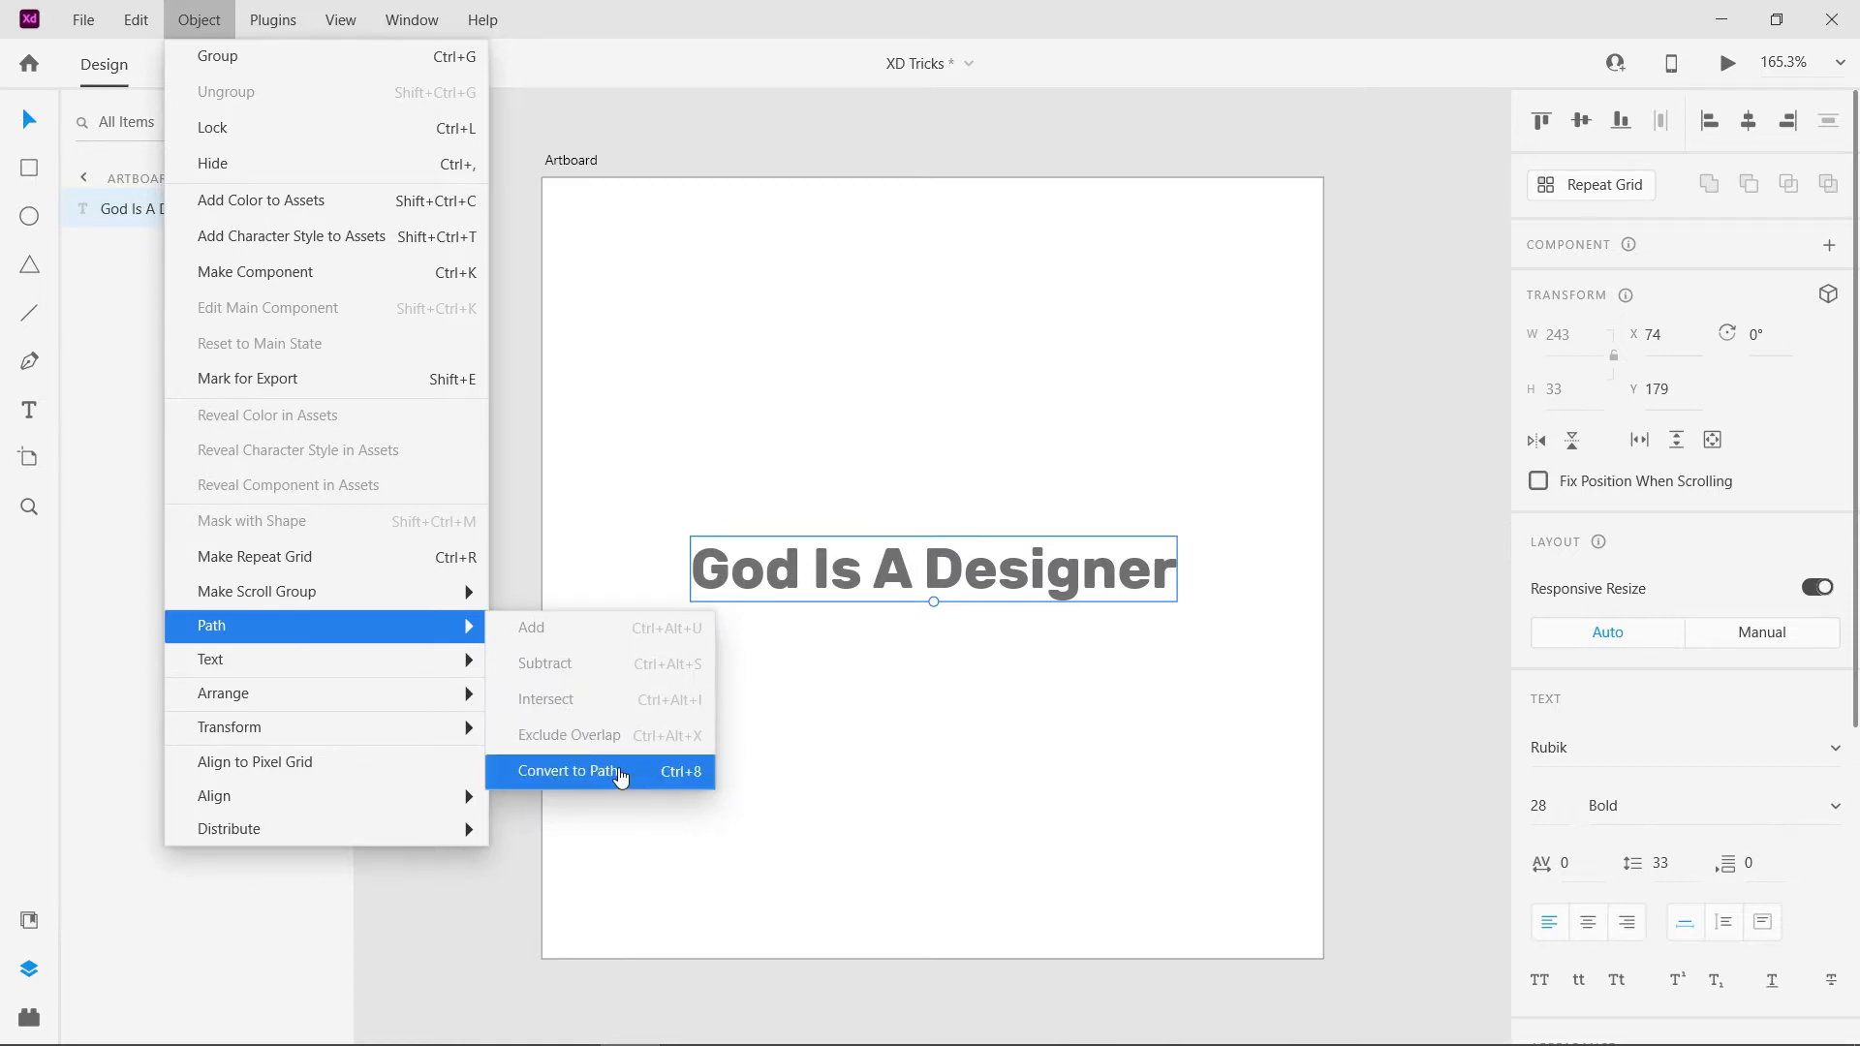
left_click(621, 778)
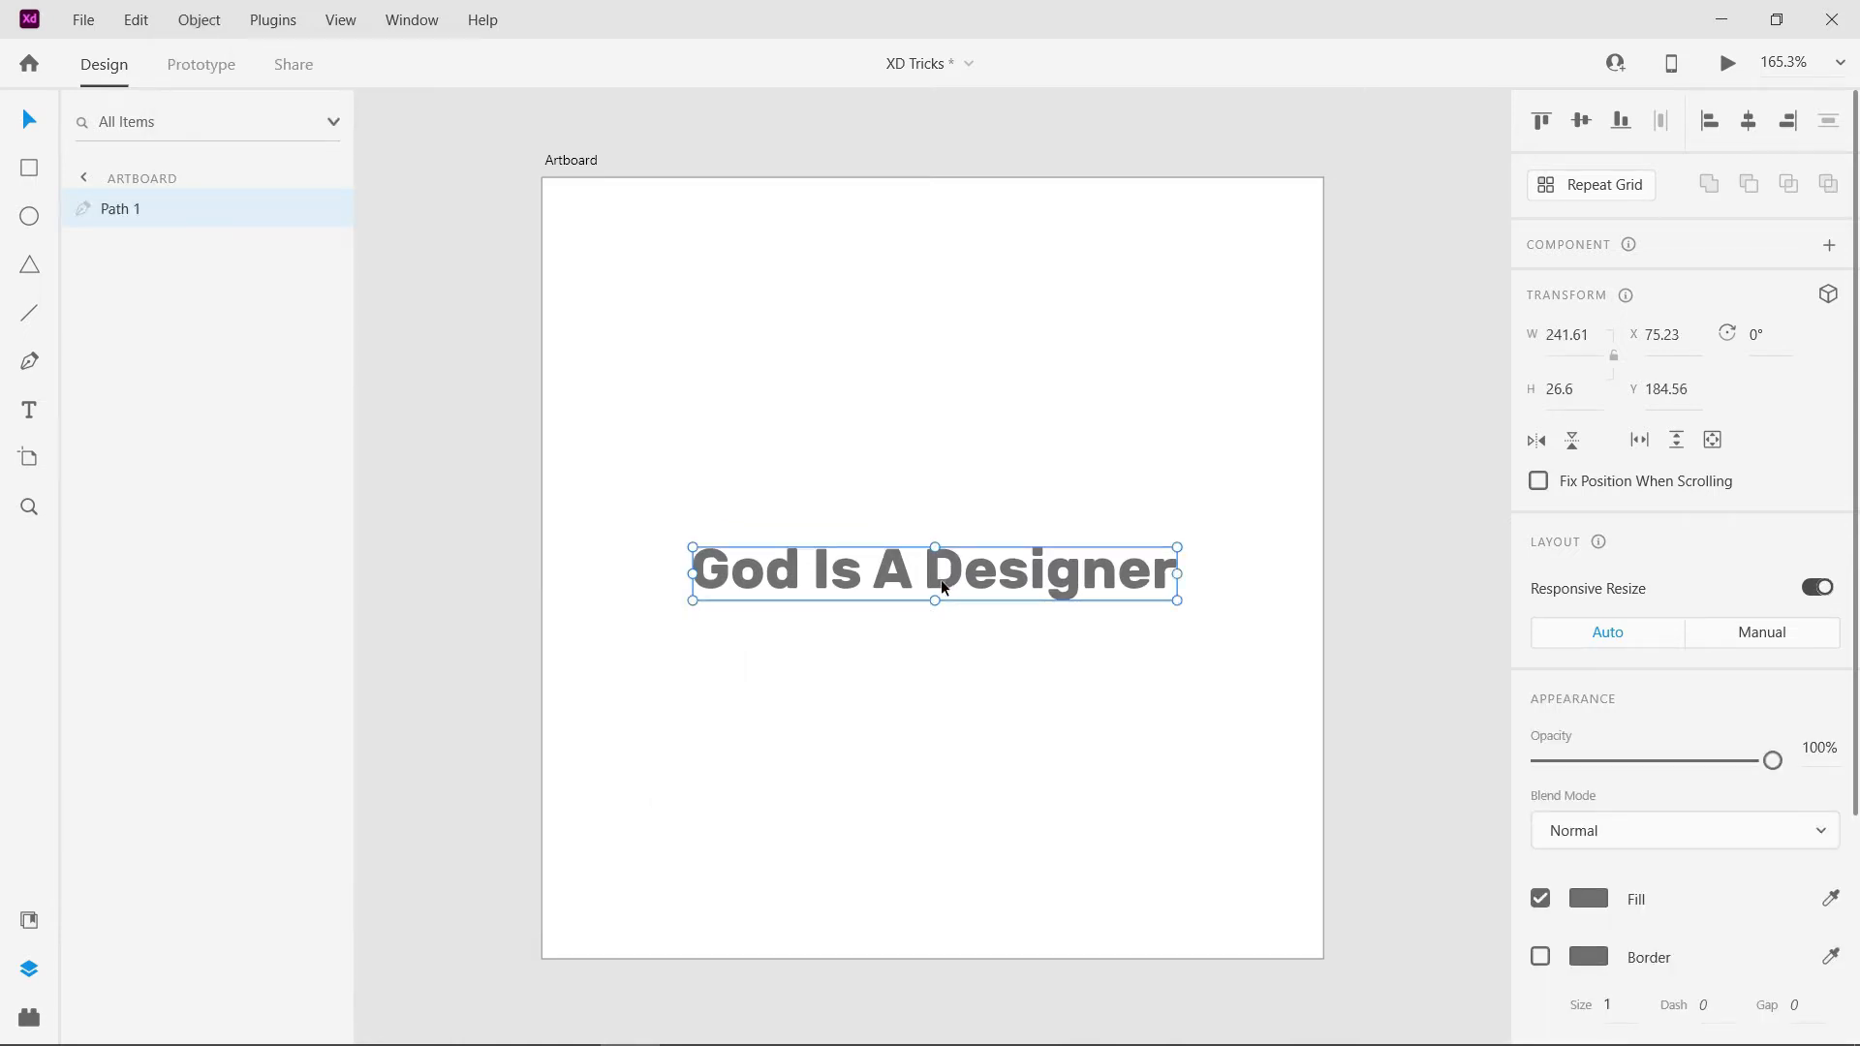
scroll(897, 568, "up", 3)
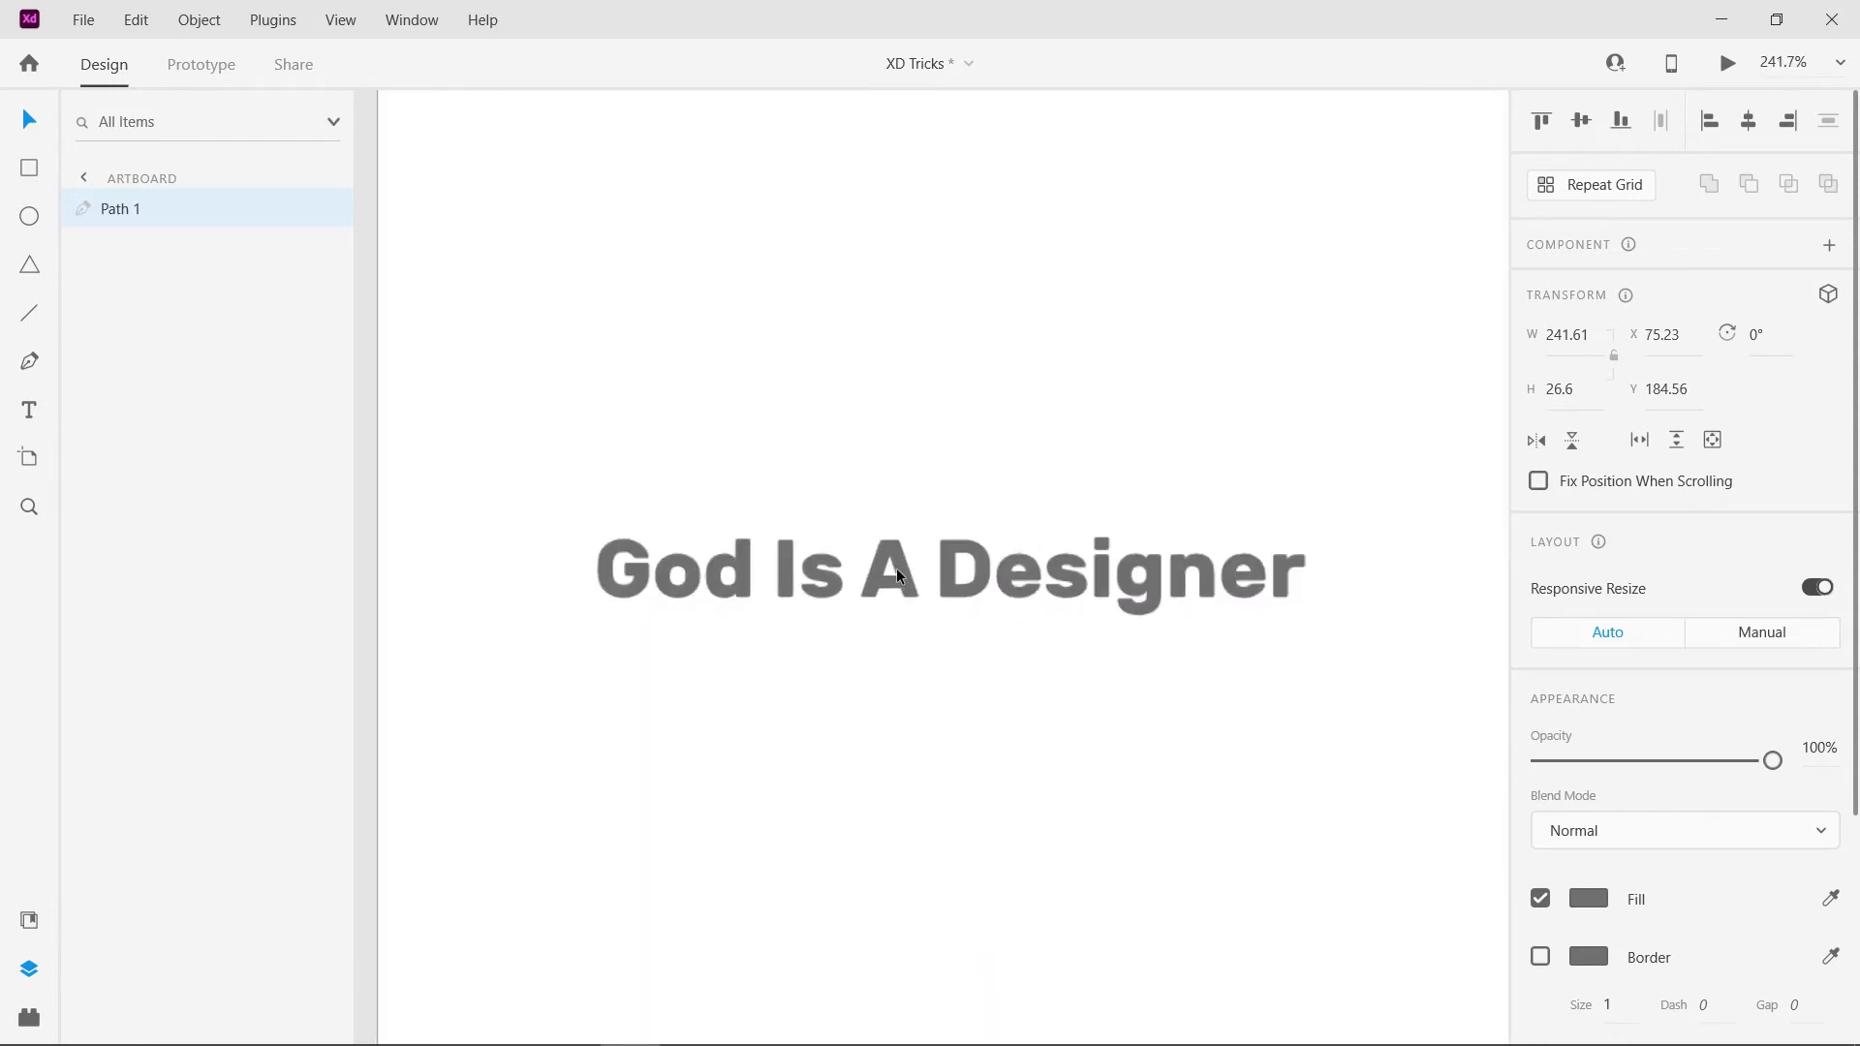
double_click(969, 590)
key("Escape")
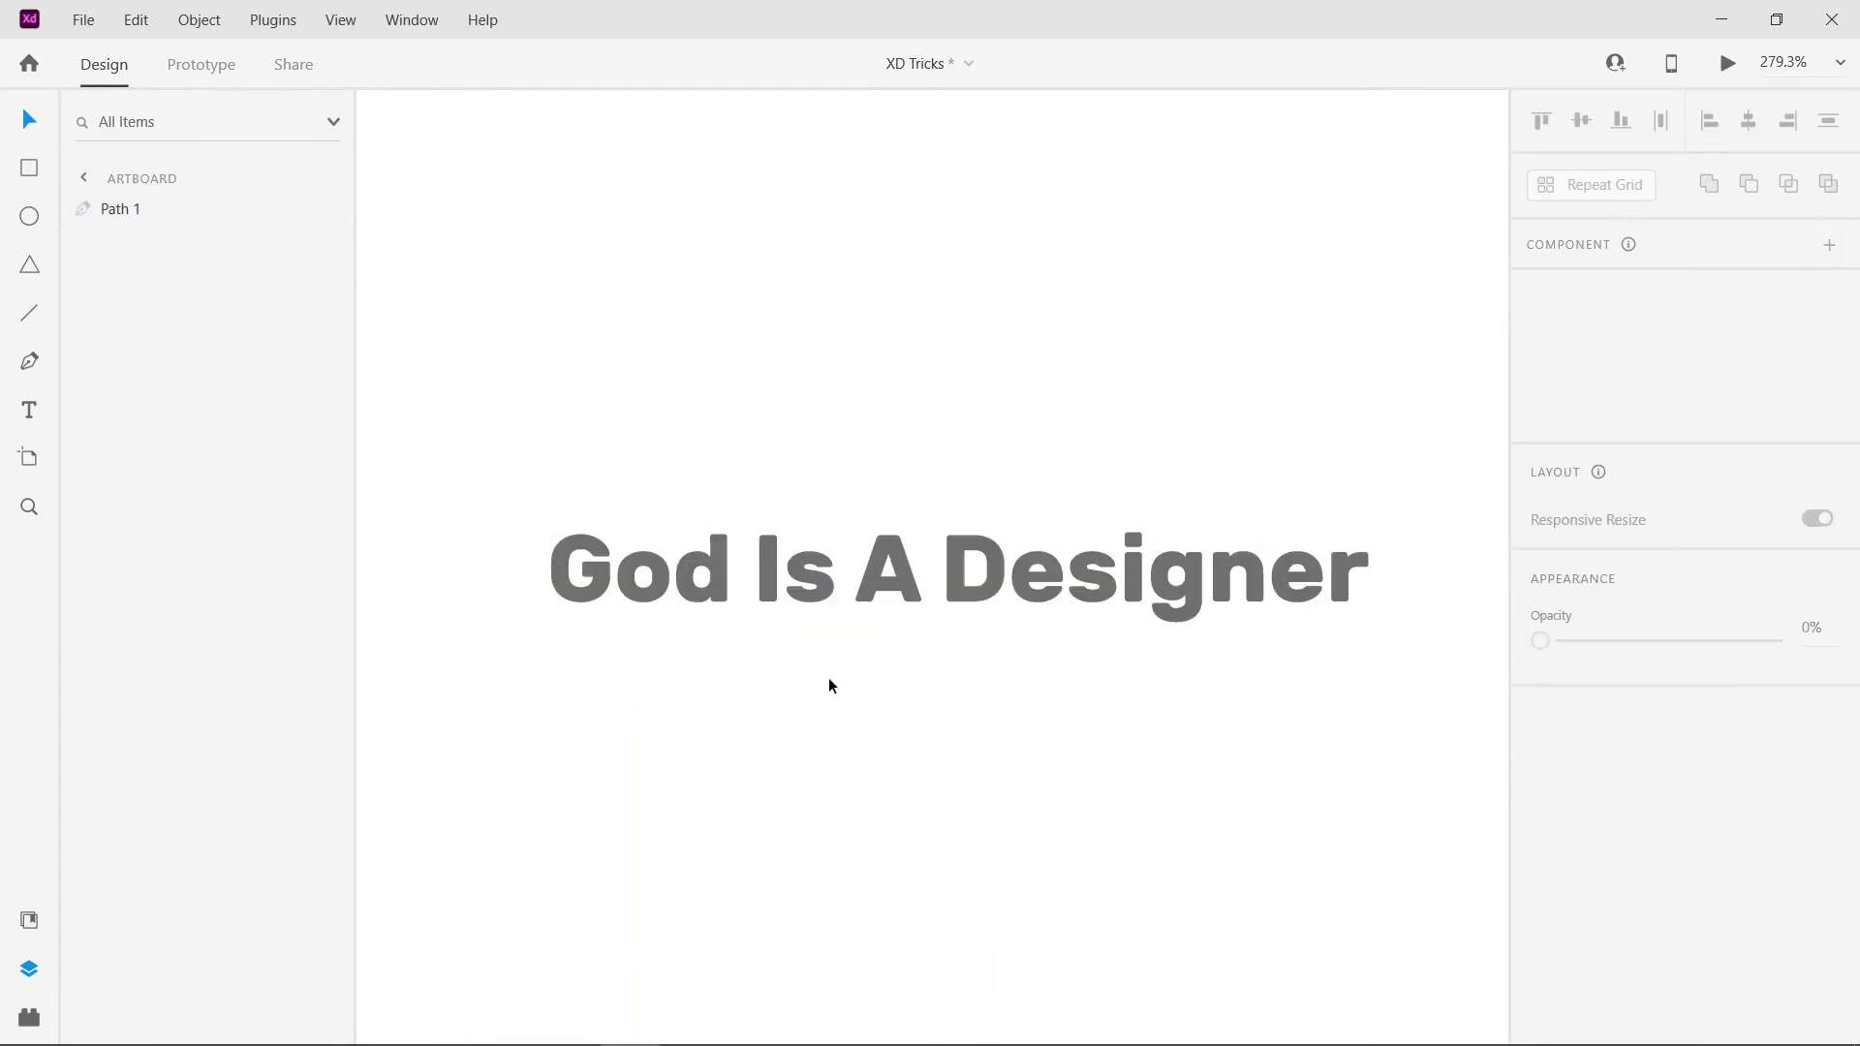
- Fill the text path with a linear gradient from magenta-purple to blue #2450DD
scroll(815, 659, "down", 3)
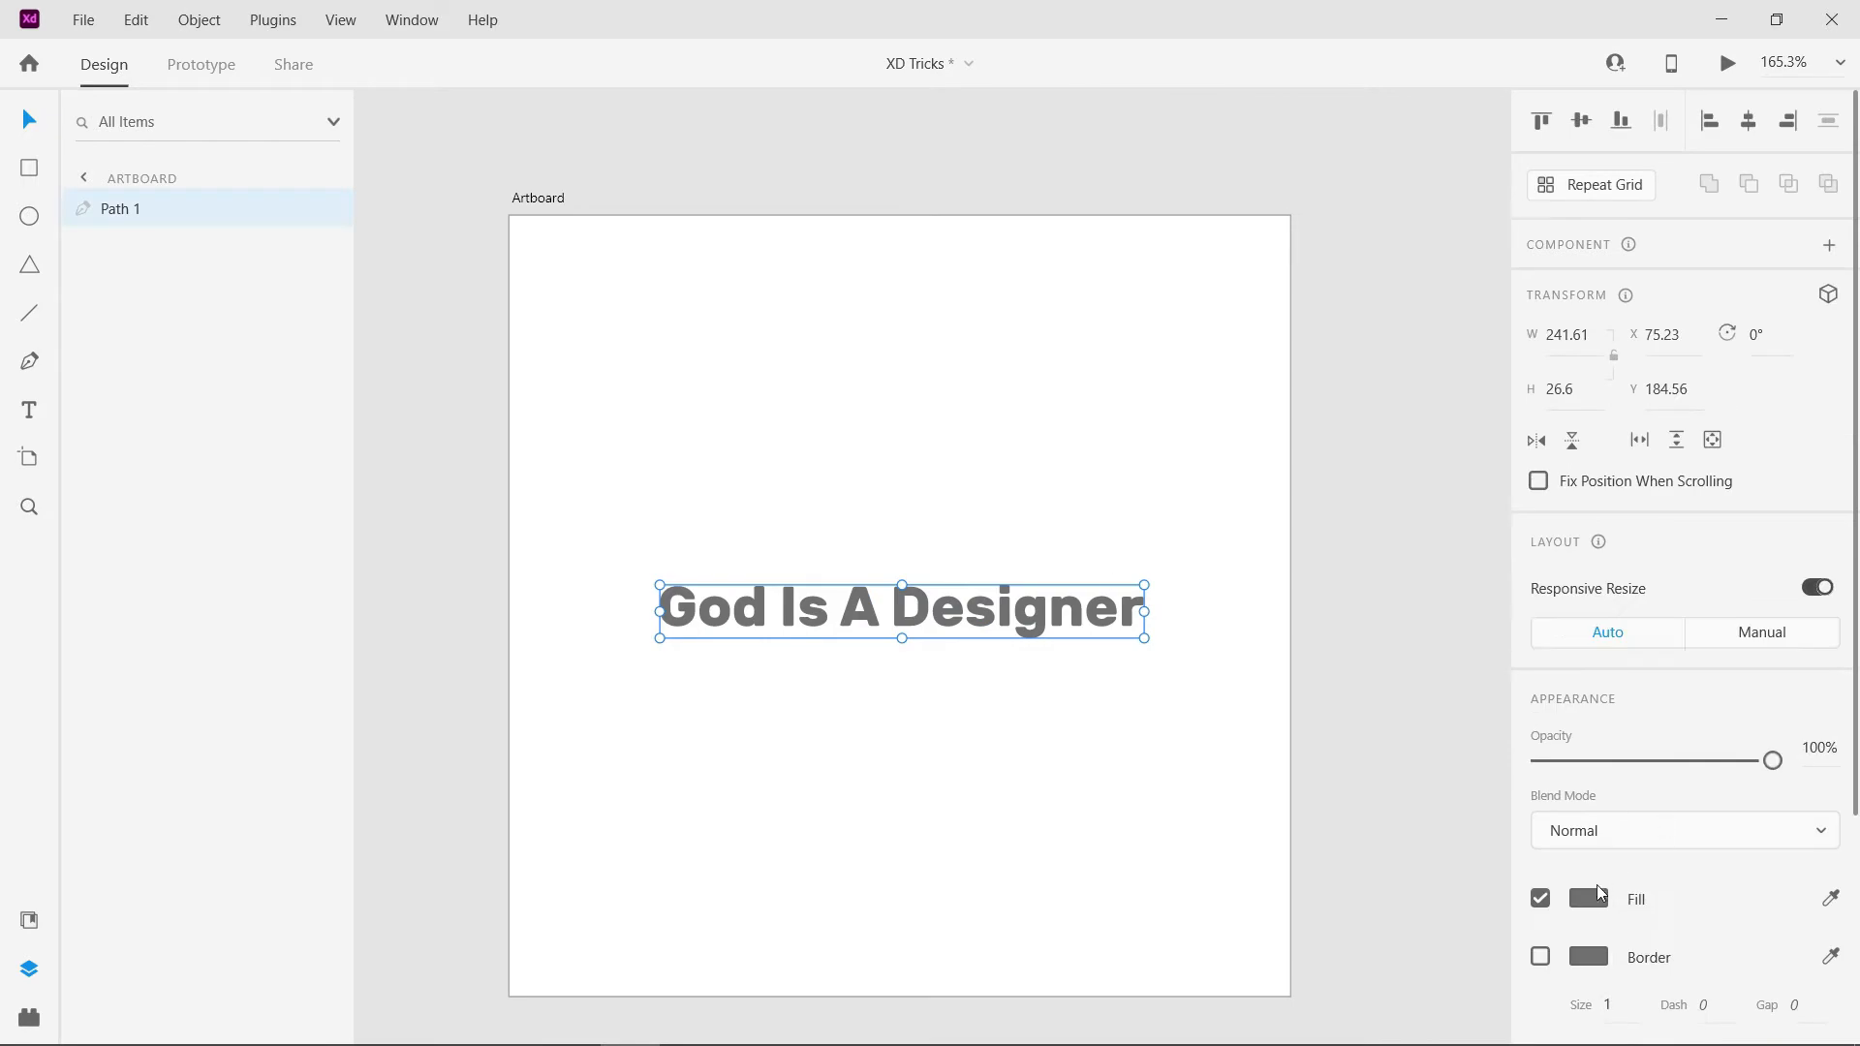
left_click(1591, 899)
left_click(1319, 674)
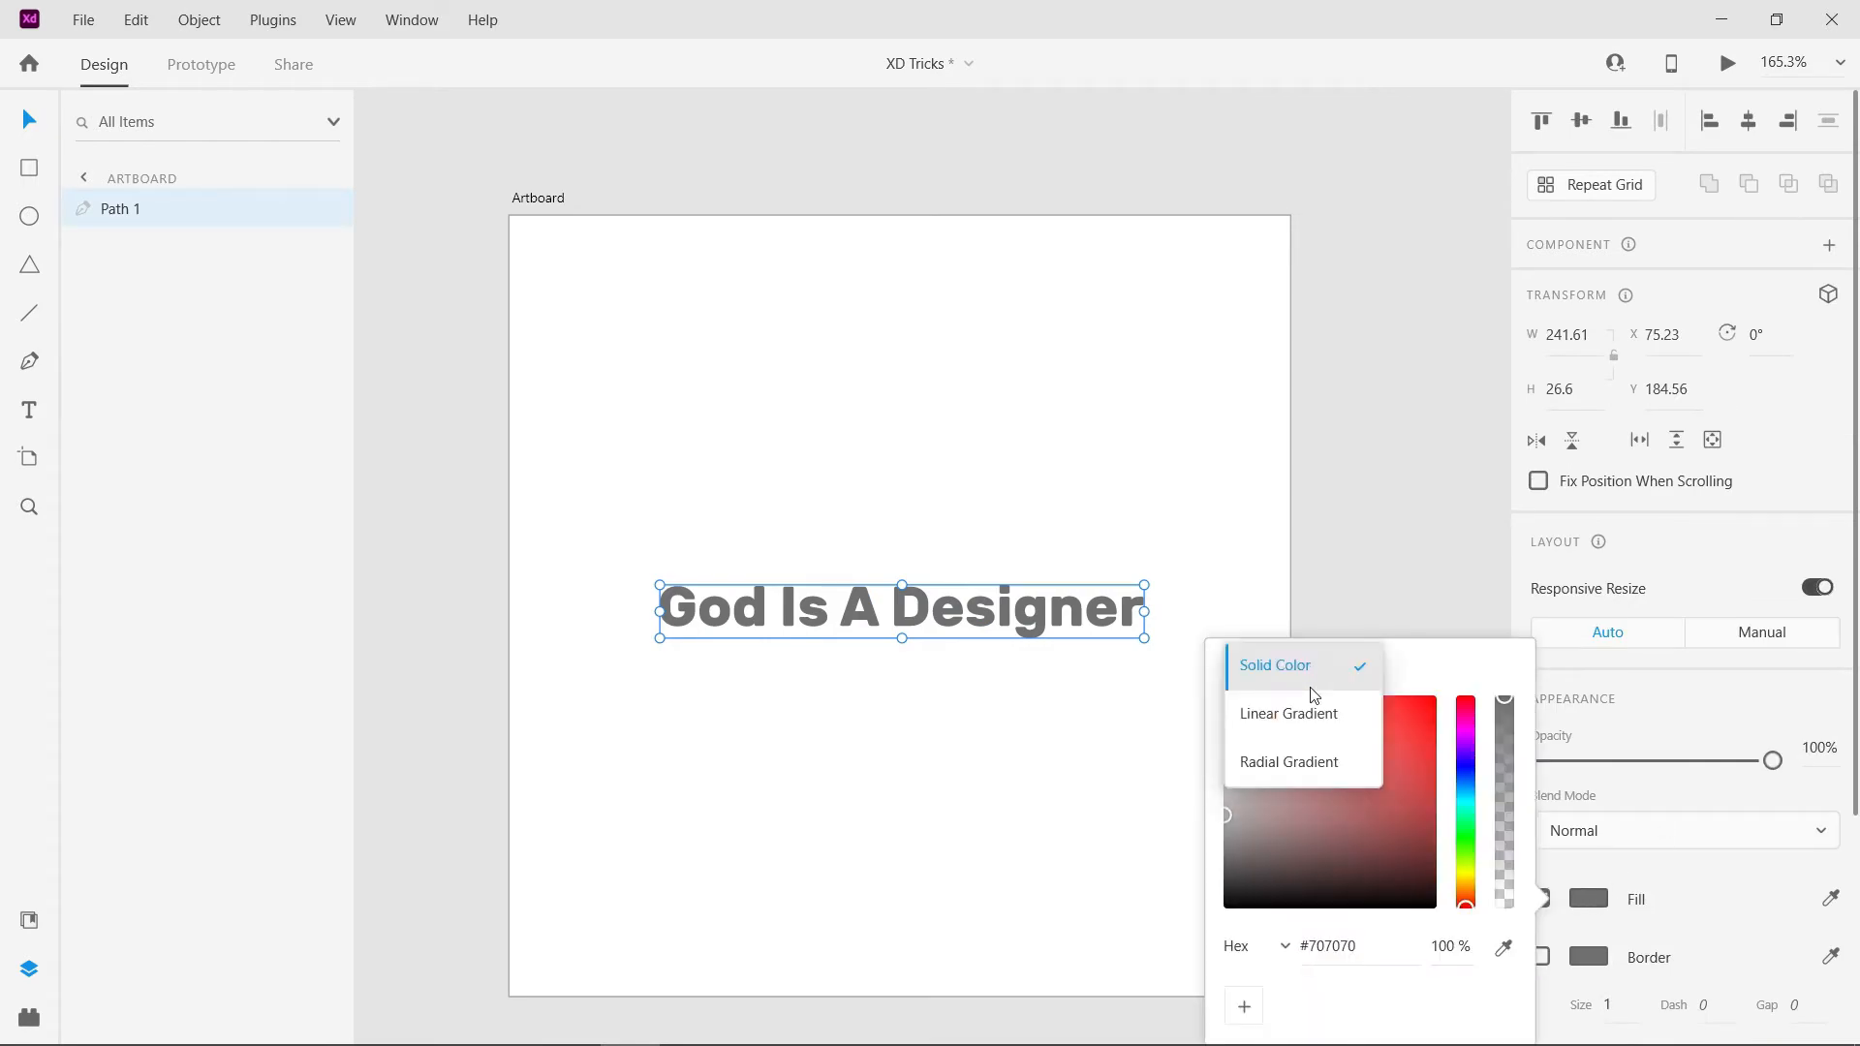
left_click(1300, 712)
left_click_drag(1468, 749, 1468, 741)
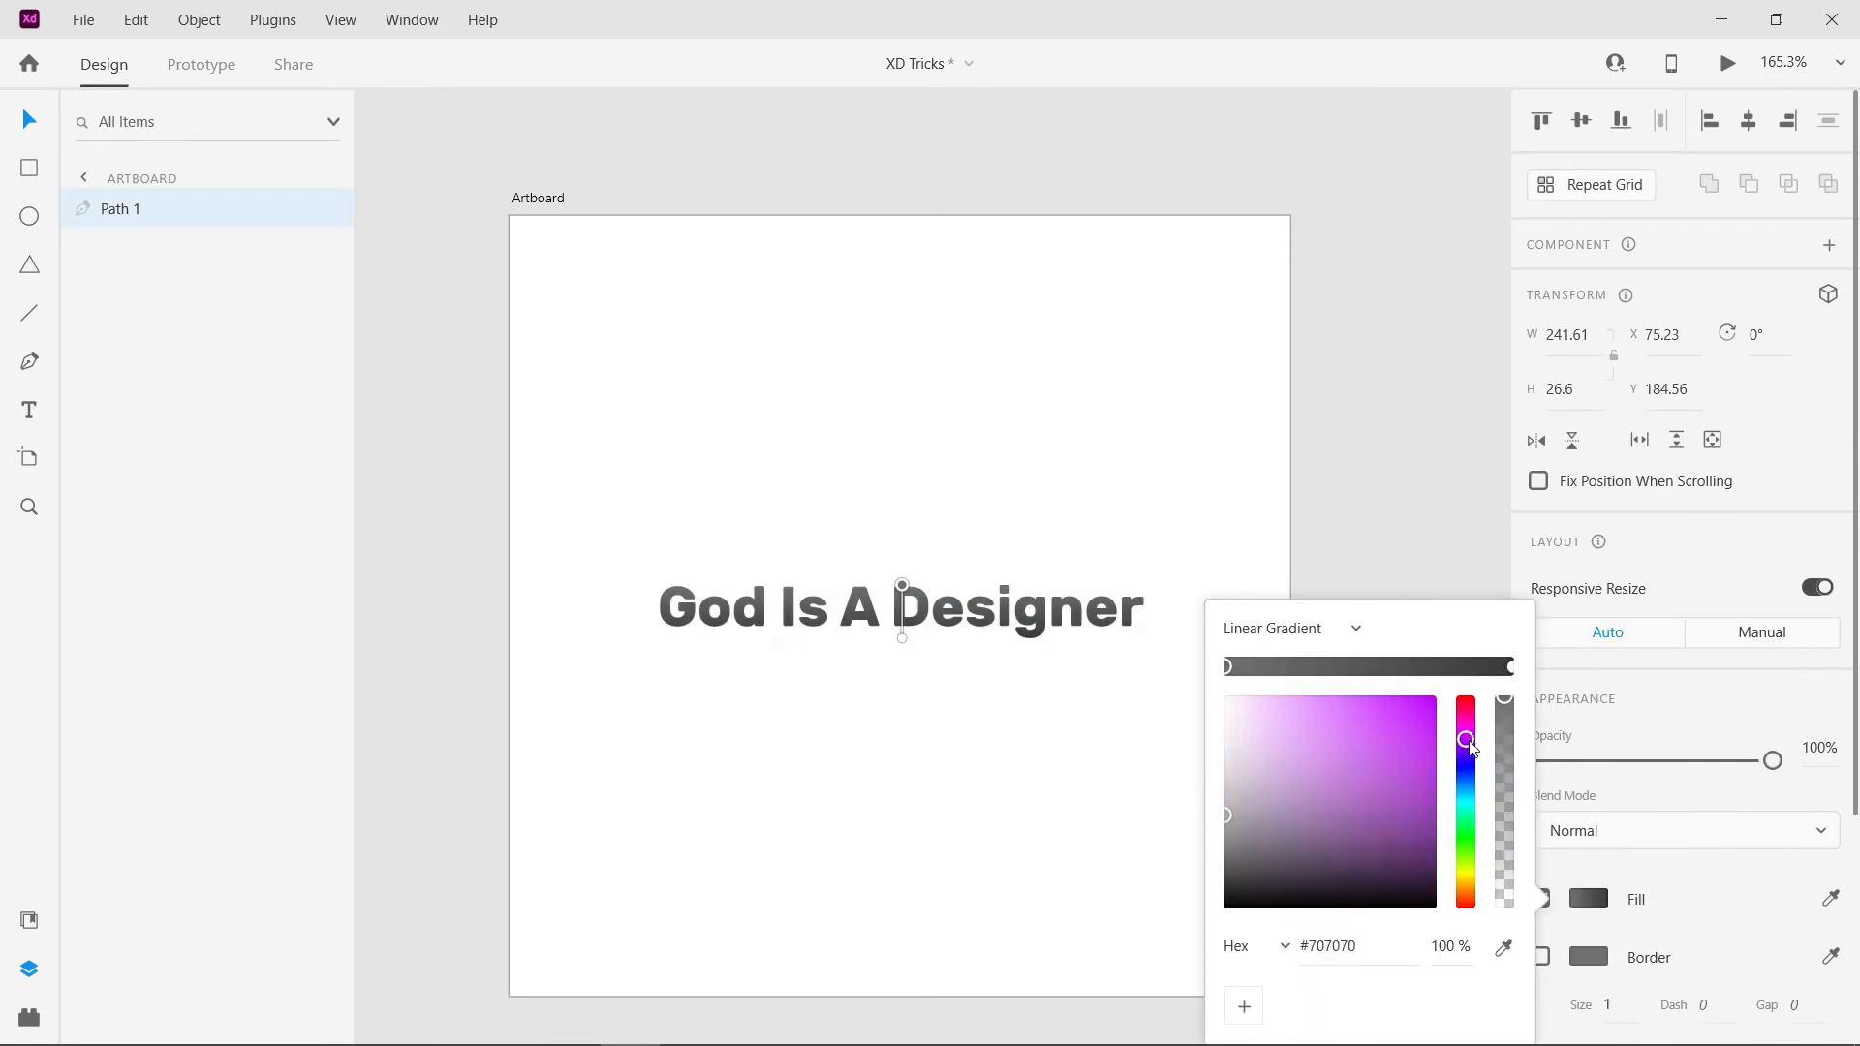
left_click(1509, 667)
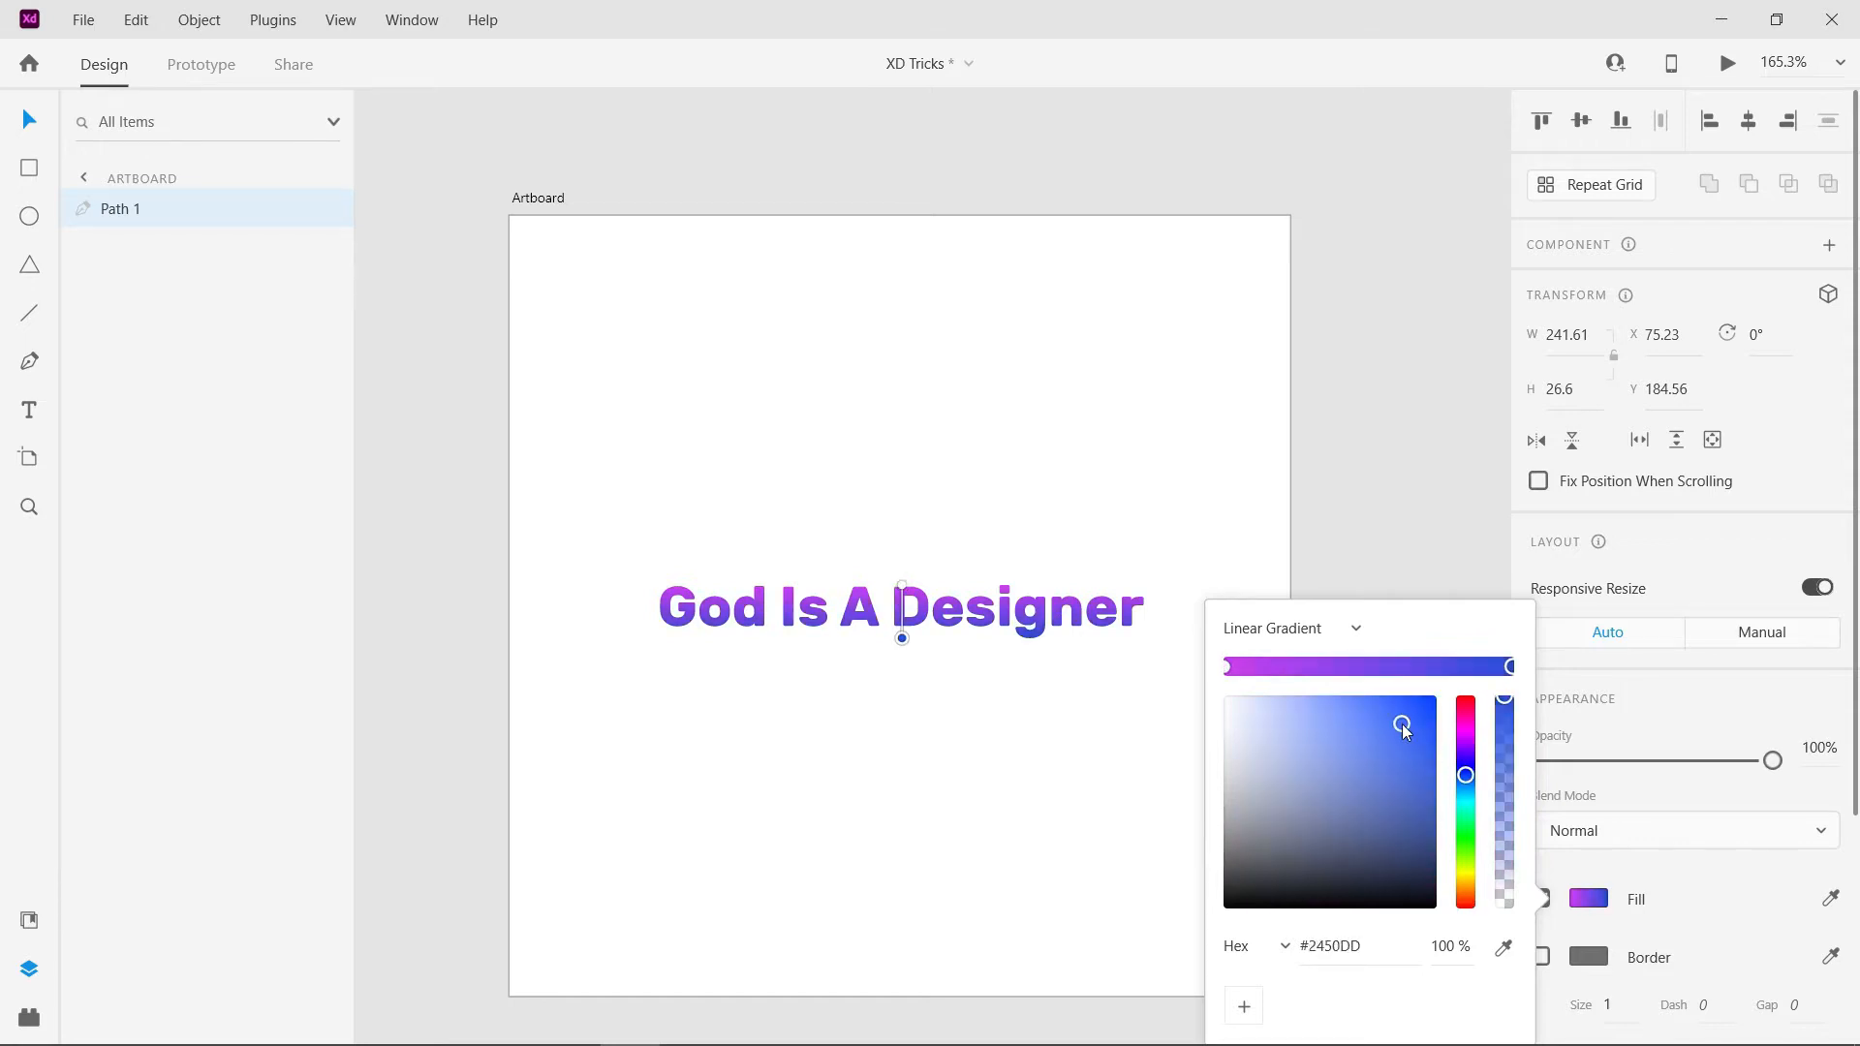
left_click(894, 686)
- Fill the text path with the guitar player photo from the Images folder
left_click(268, 1022)
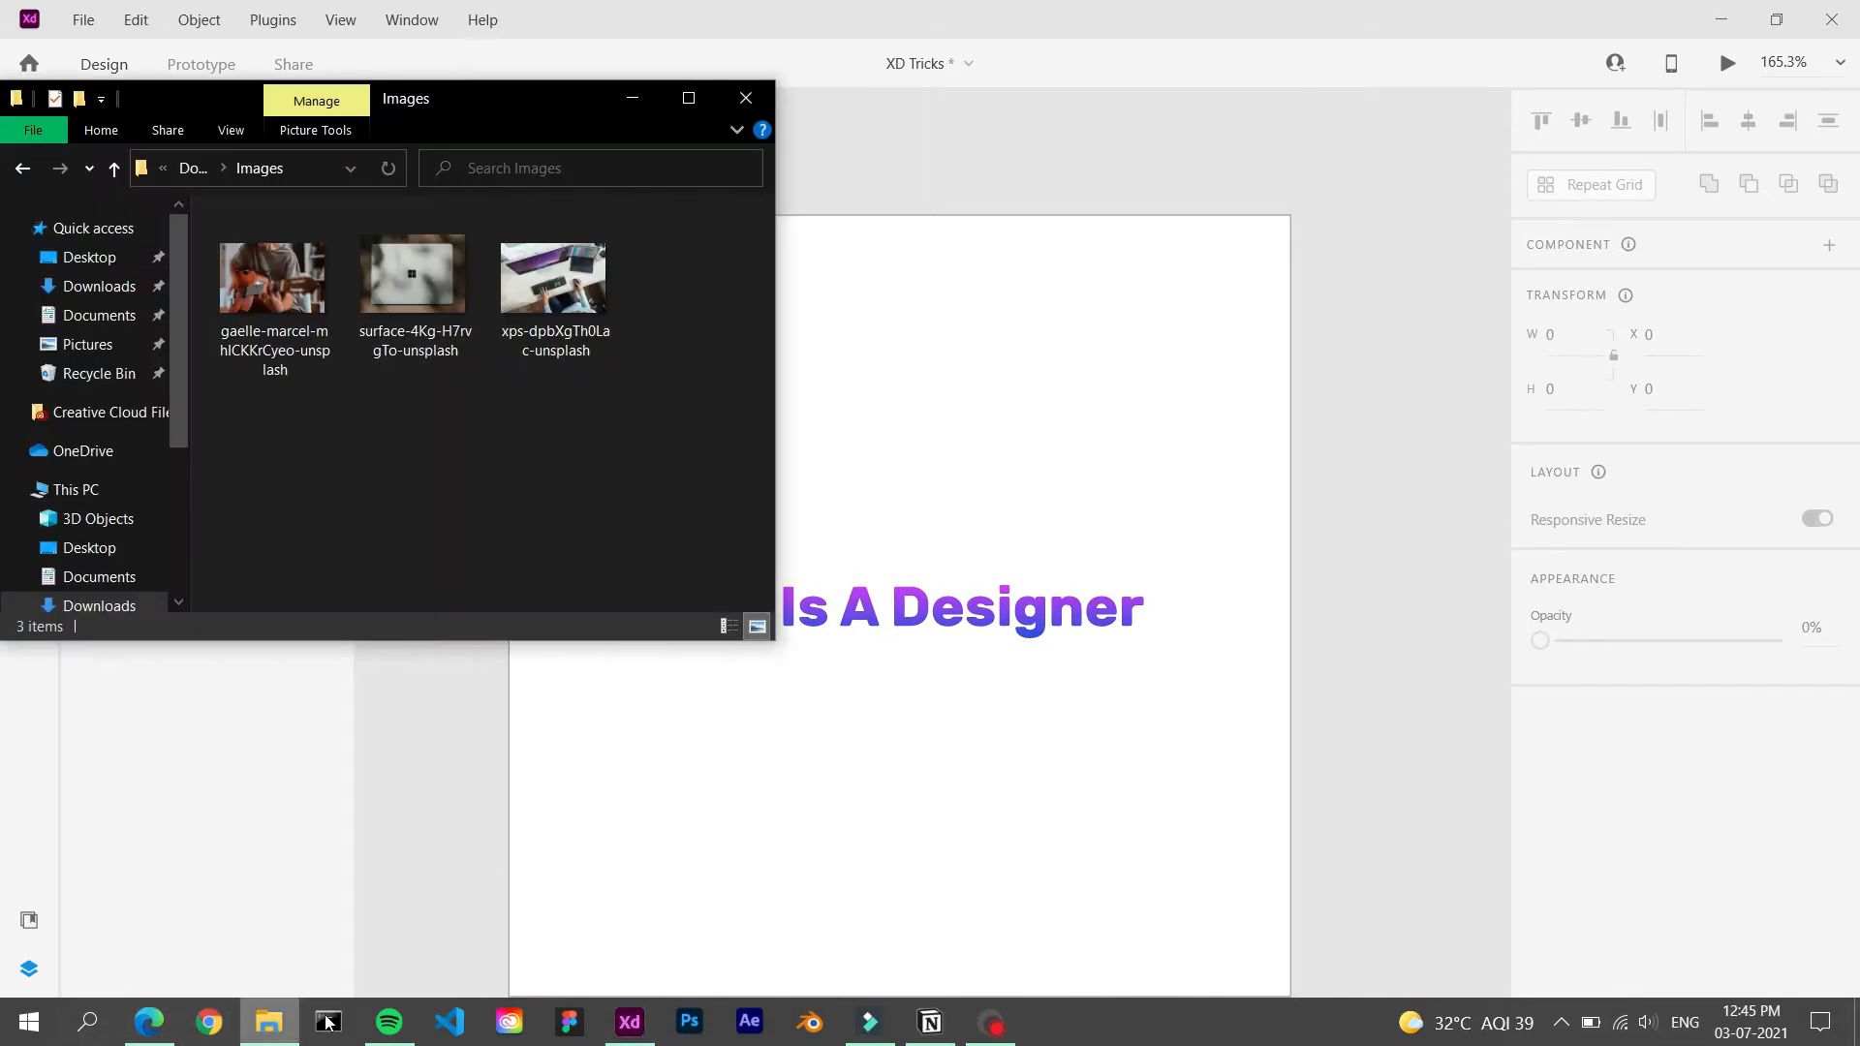
left_click_drag(289, 316, 1039, 606)
left_click(1042, 711)
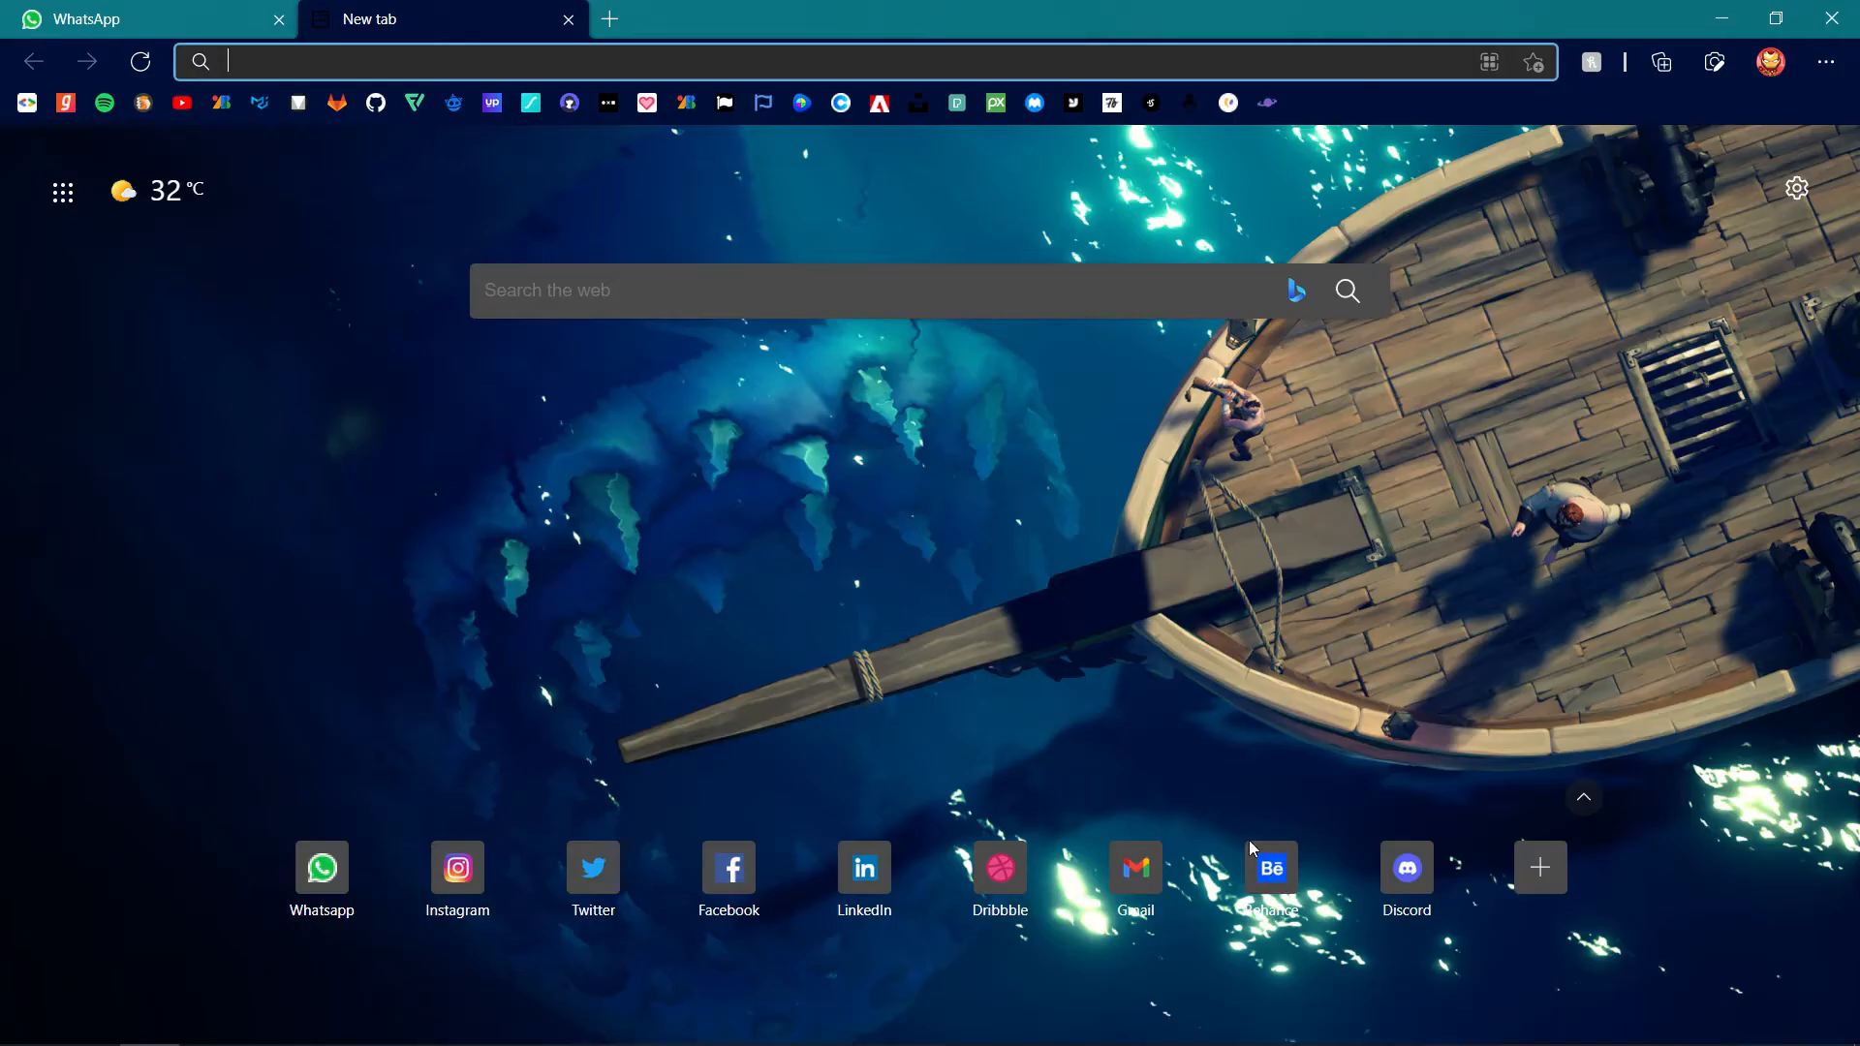
left_click(1255, 853)
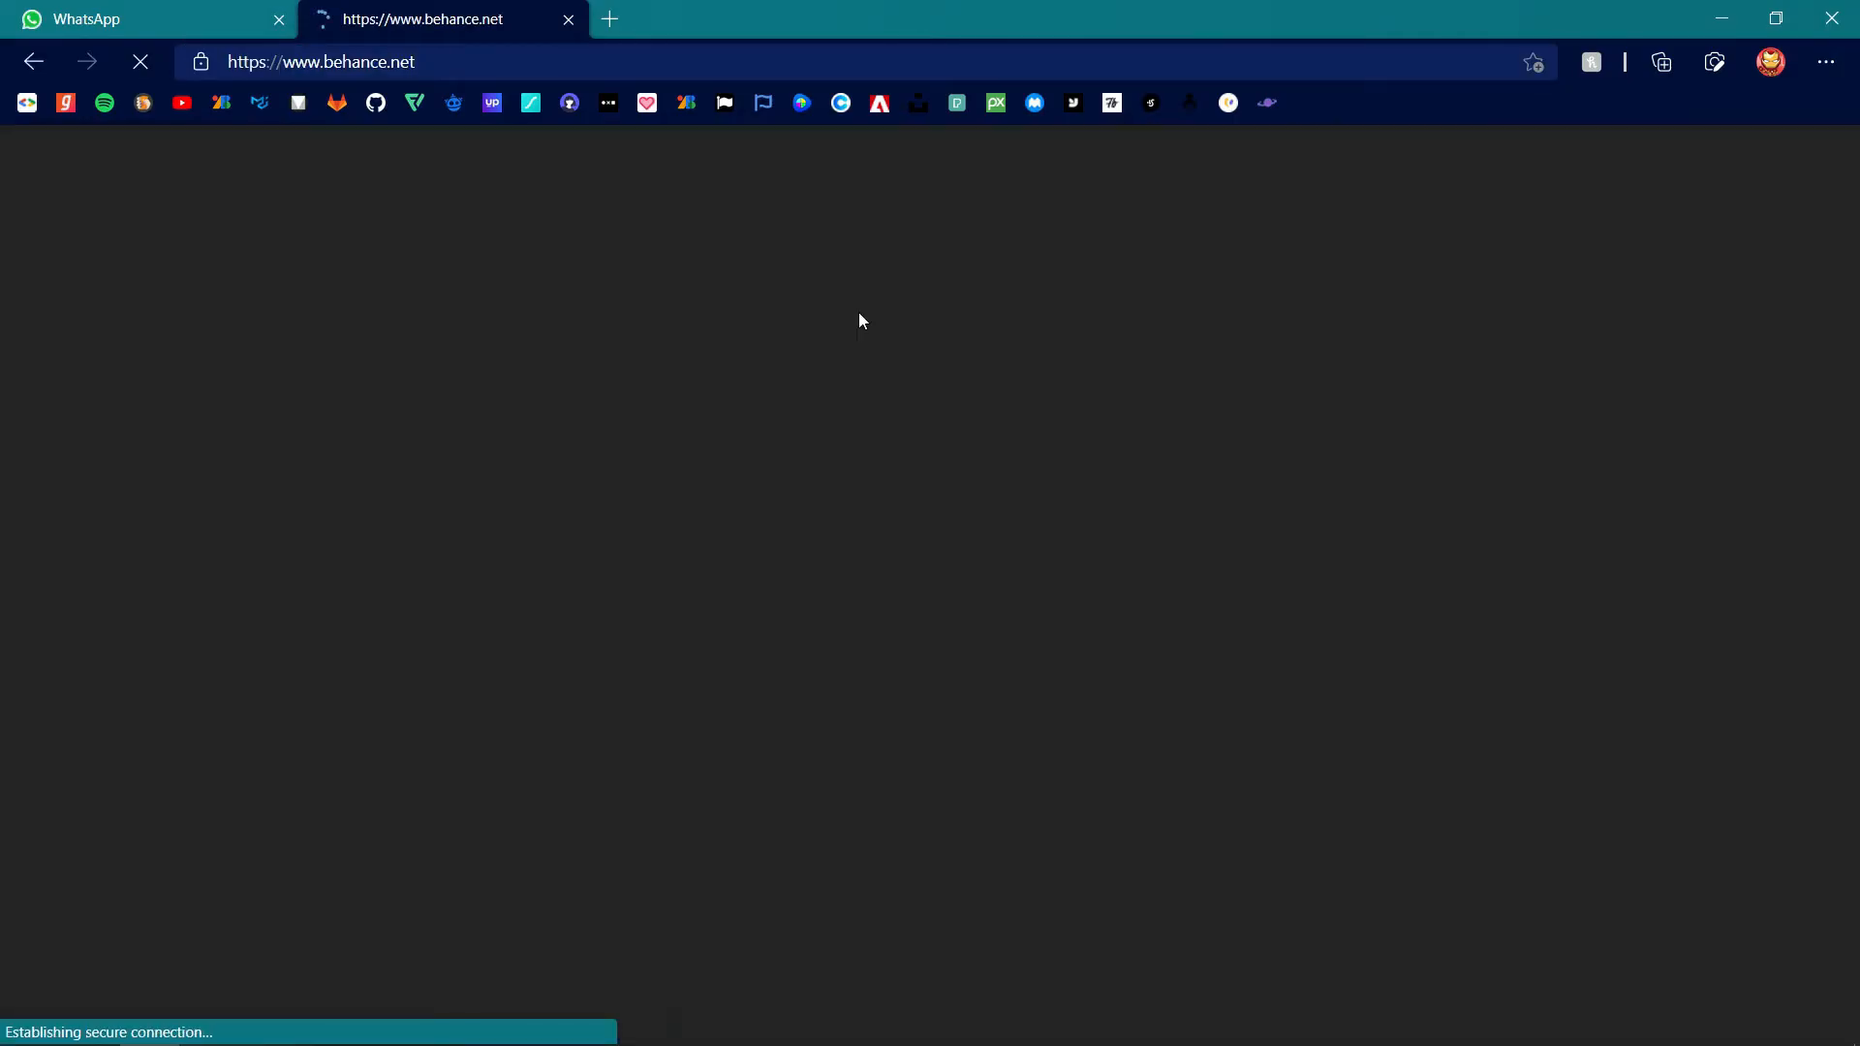
- Search Behance for "gradient vector" and open the Free Unicorn Vector Gradients project for viewing
left_click(856, 158)
type("gradie")
left_click(920, 264)
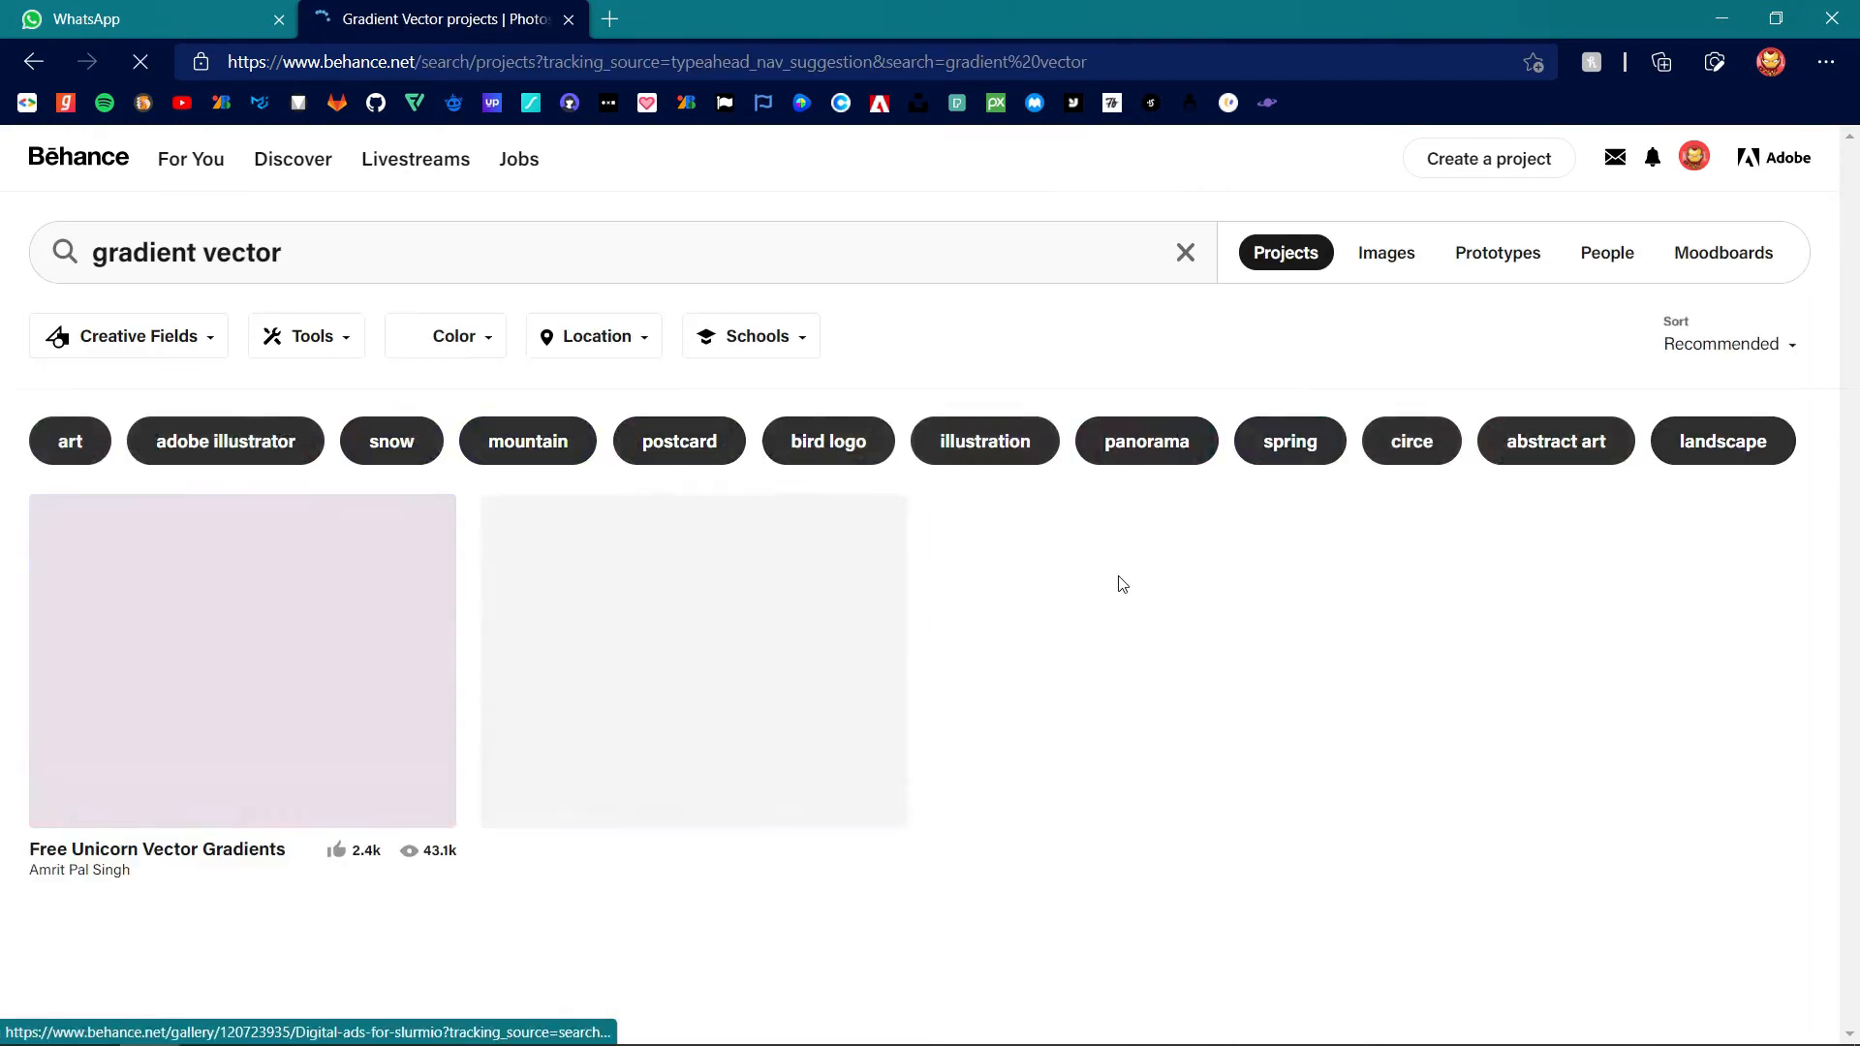
left_click(319, 654)
scroll(1219, 635, "down", 10)
scroll(1217, 634, "up", 2)
- Fill the "God Is A Designer" text path with the purple-to-cream gradient image NoPath - Copy (6)
left_click_drag(887, 465, 920, 624)
left_click(149, 1024)
scroll(938, 616, "up", 5)
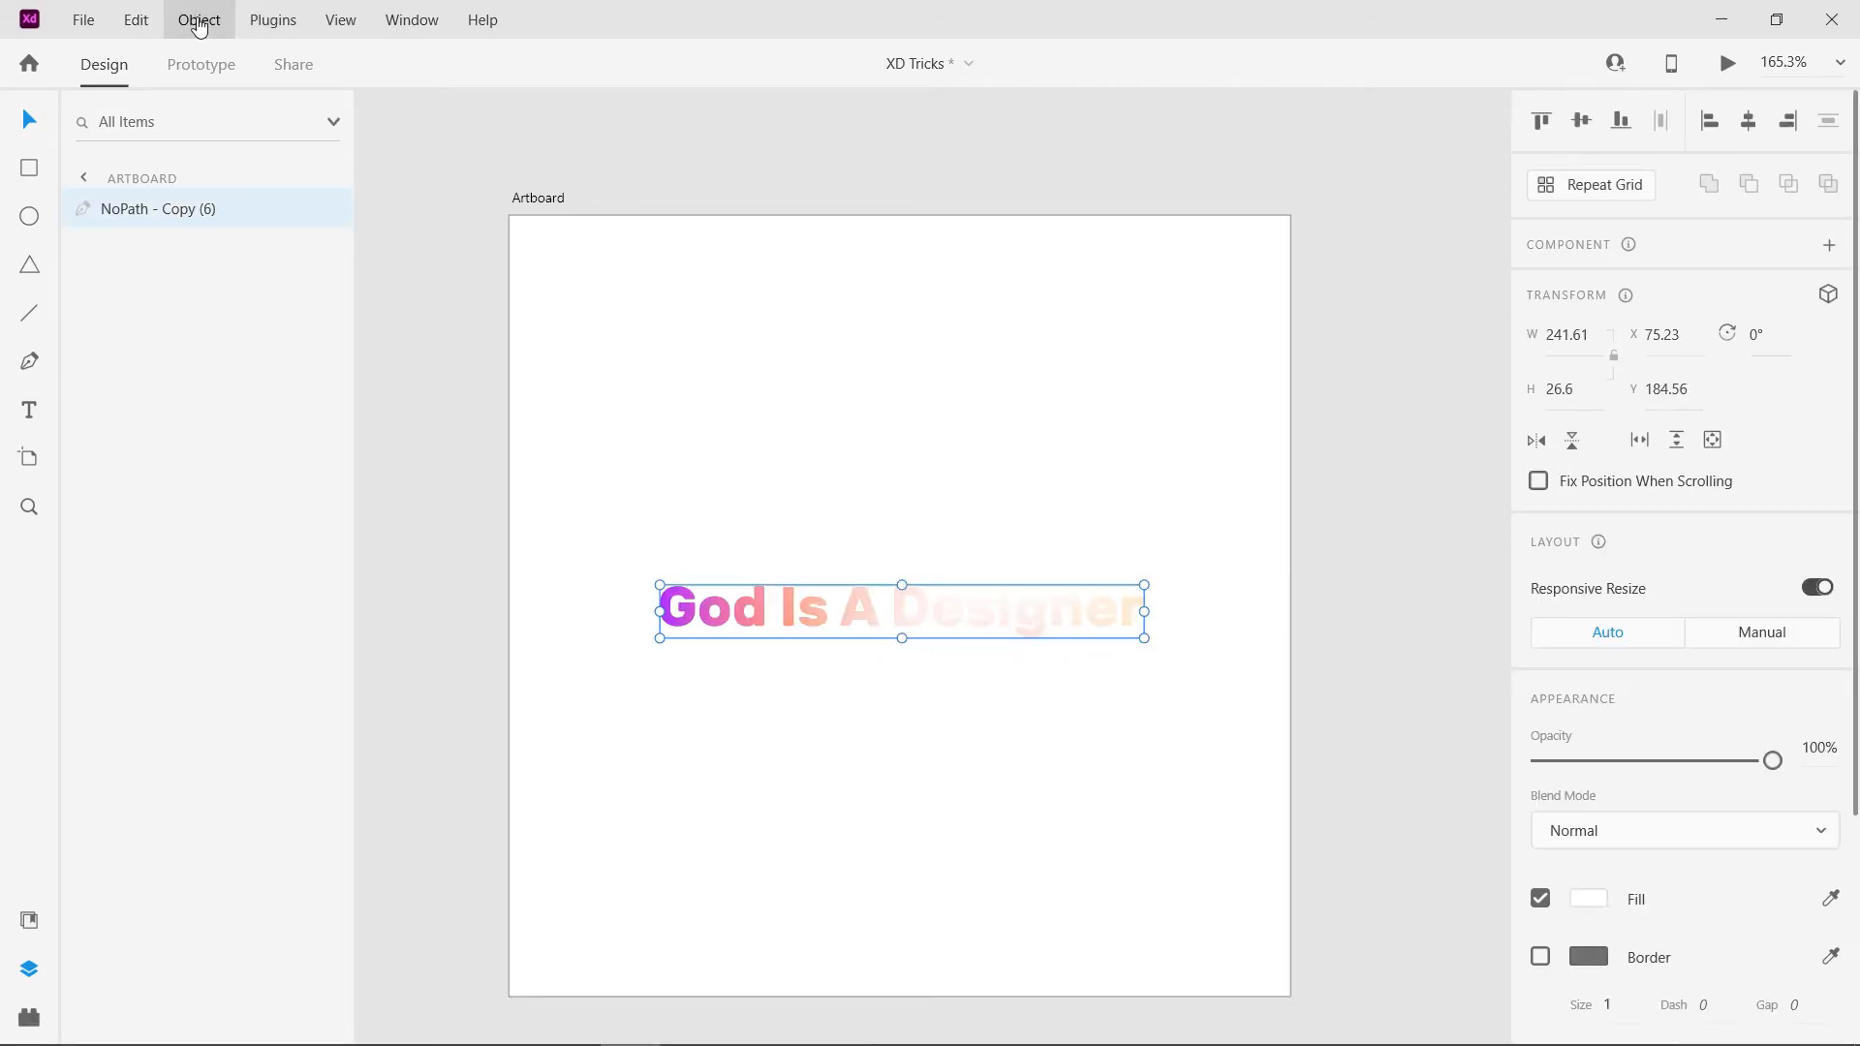
- Review the available Path commands for the converted text, including Convert to Path
left_click(198, 27)
mouse_move(407, 630)
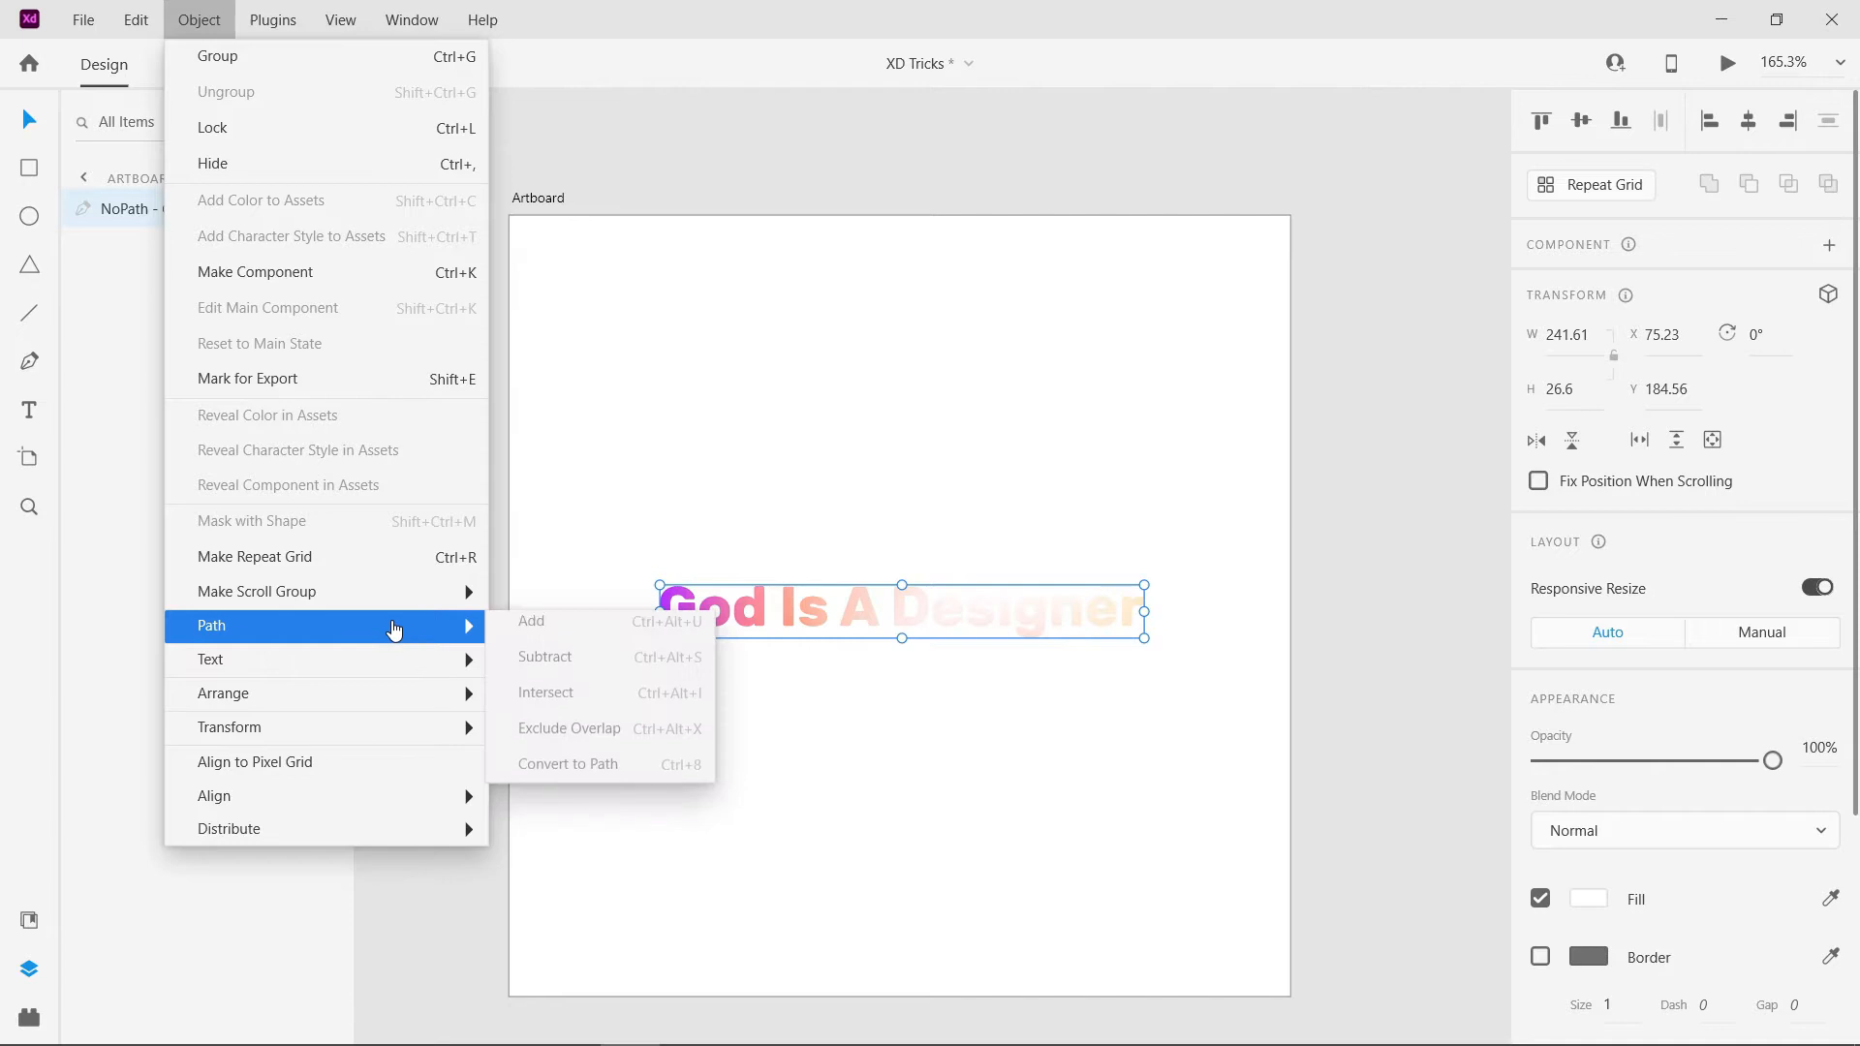
left_click(1047, 753)
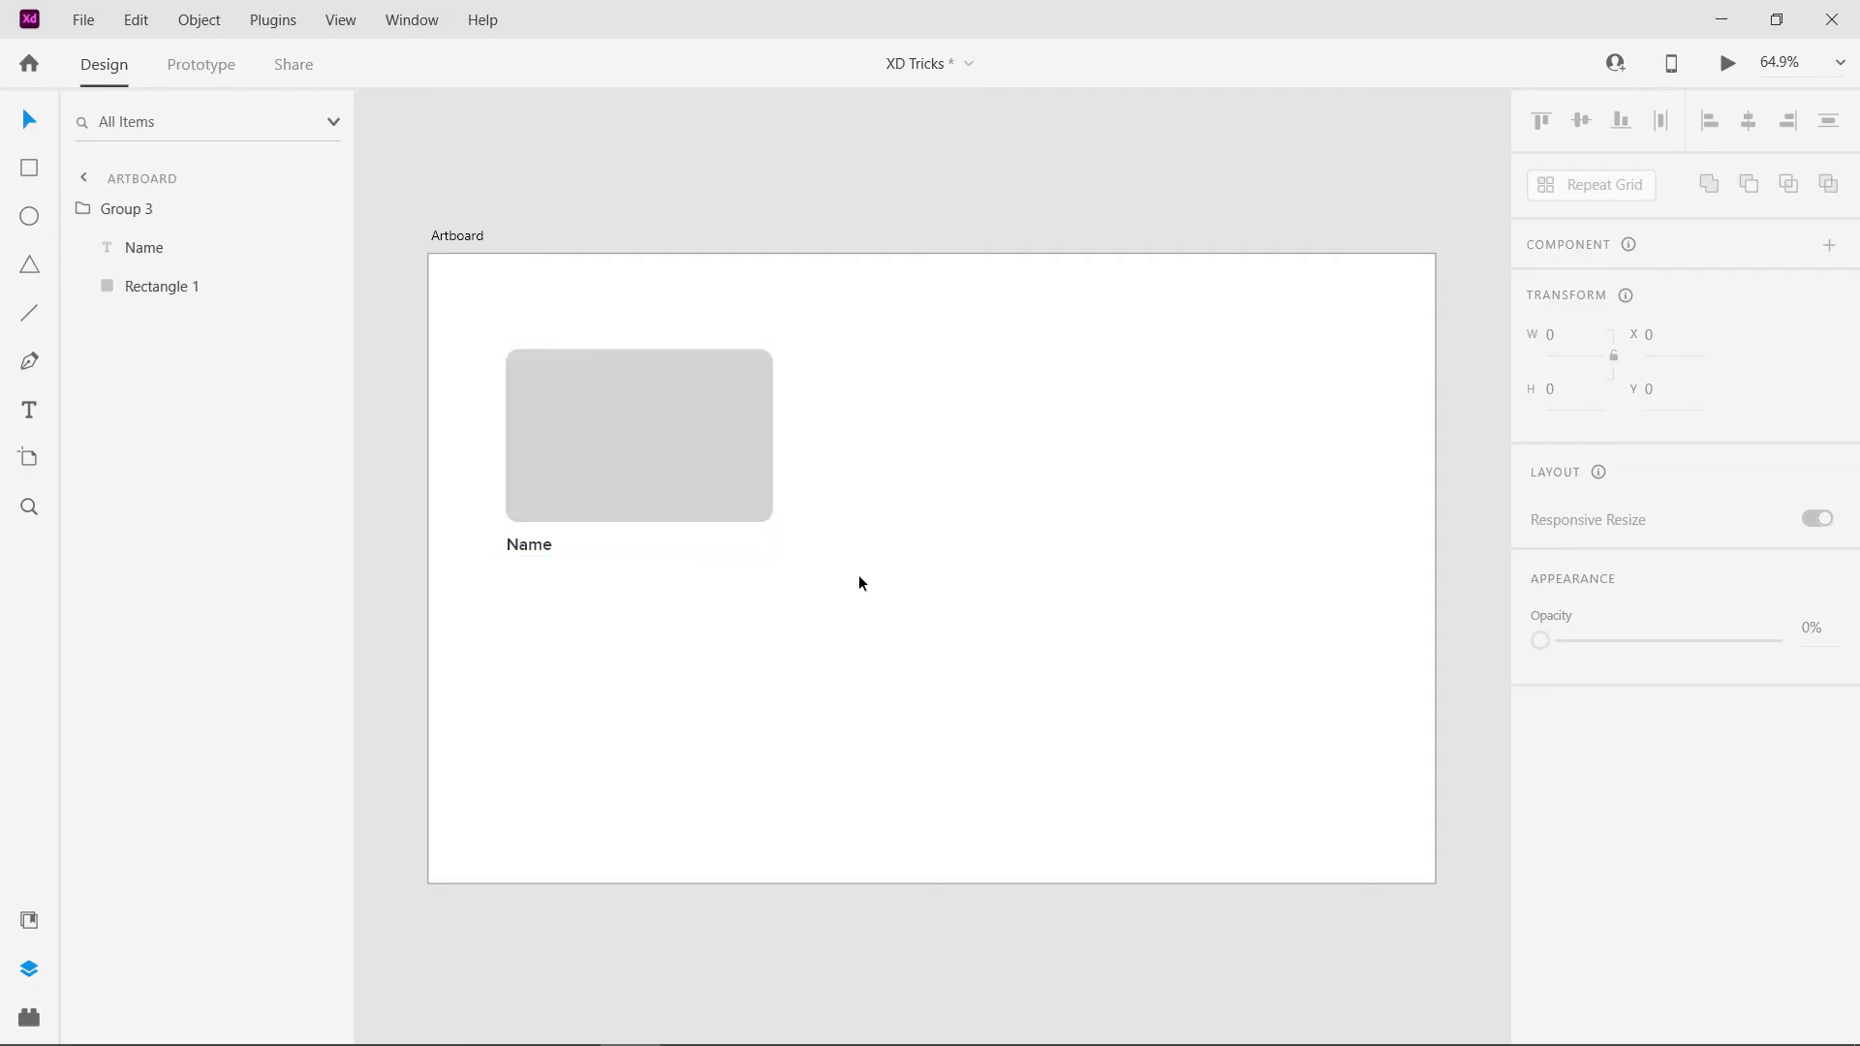
- Try duplicating the Name card manually into two rows of three cards, and undo the copies
left_click(697, 478)
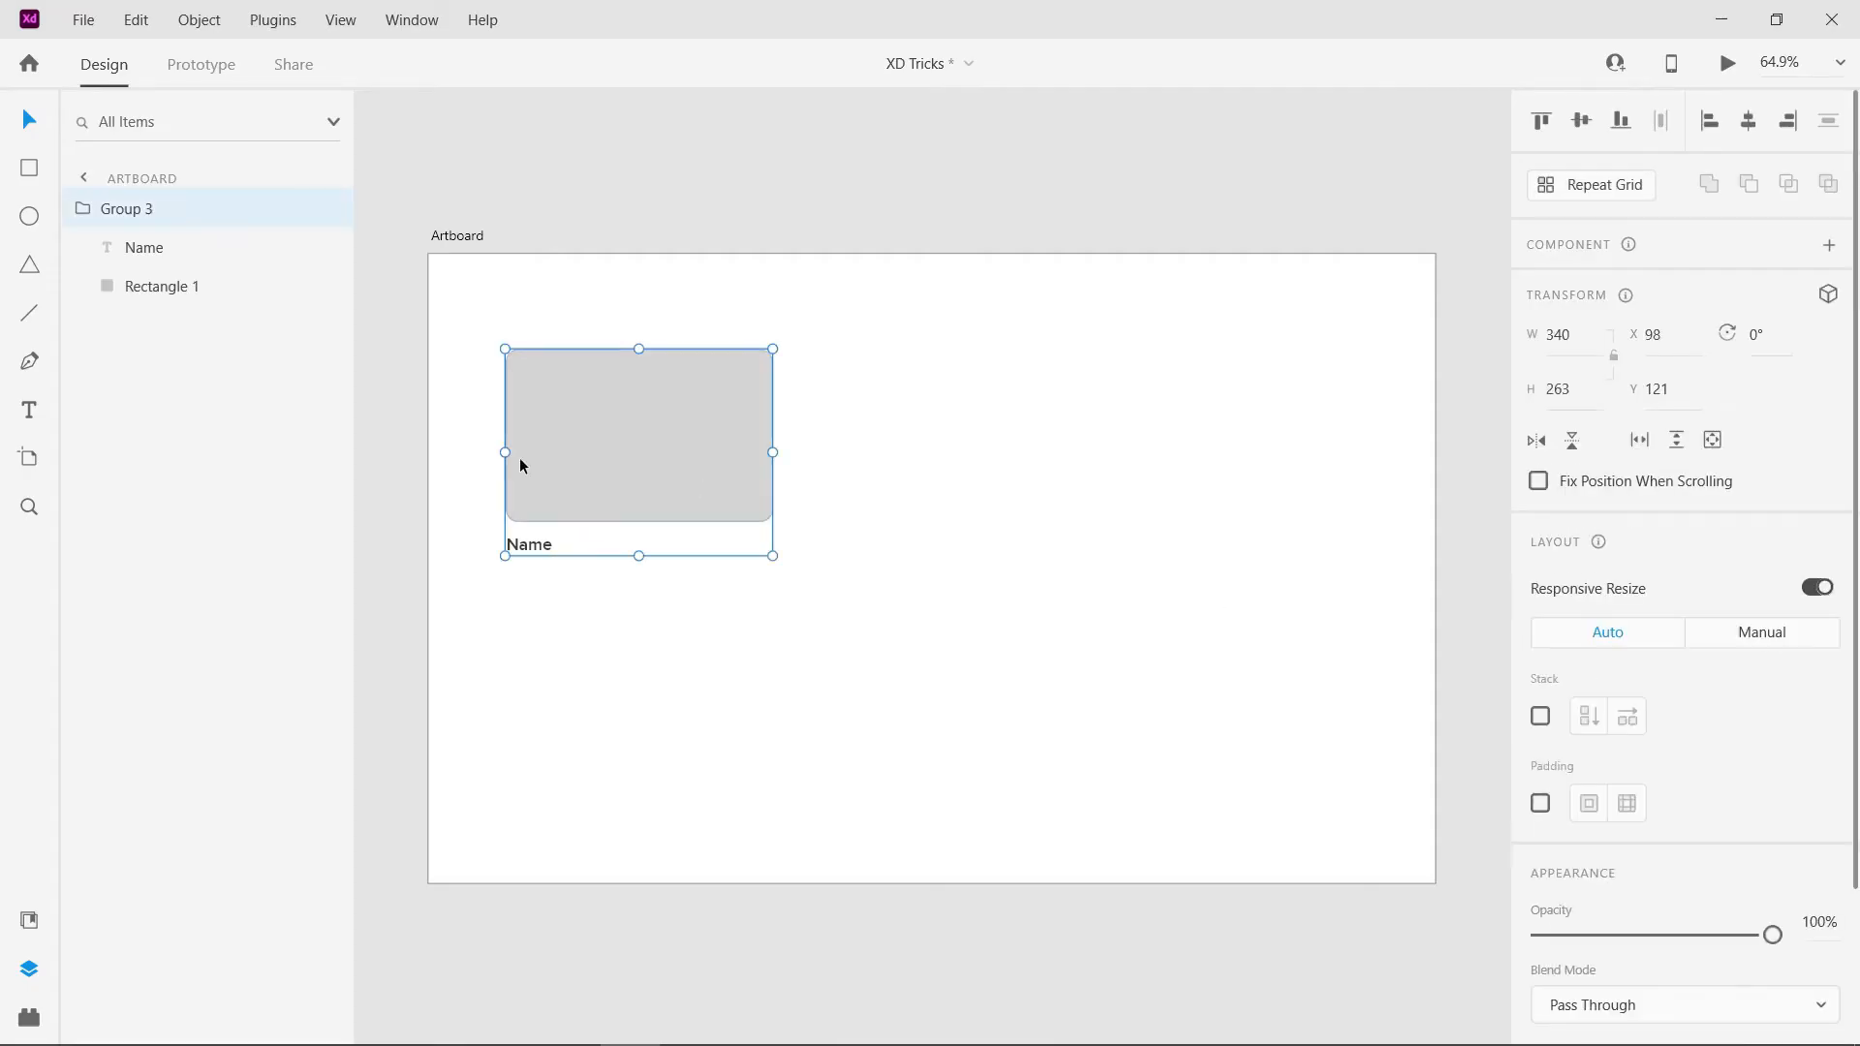
left_click(160, 286)
left_click(500, 473)
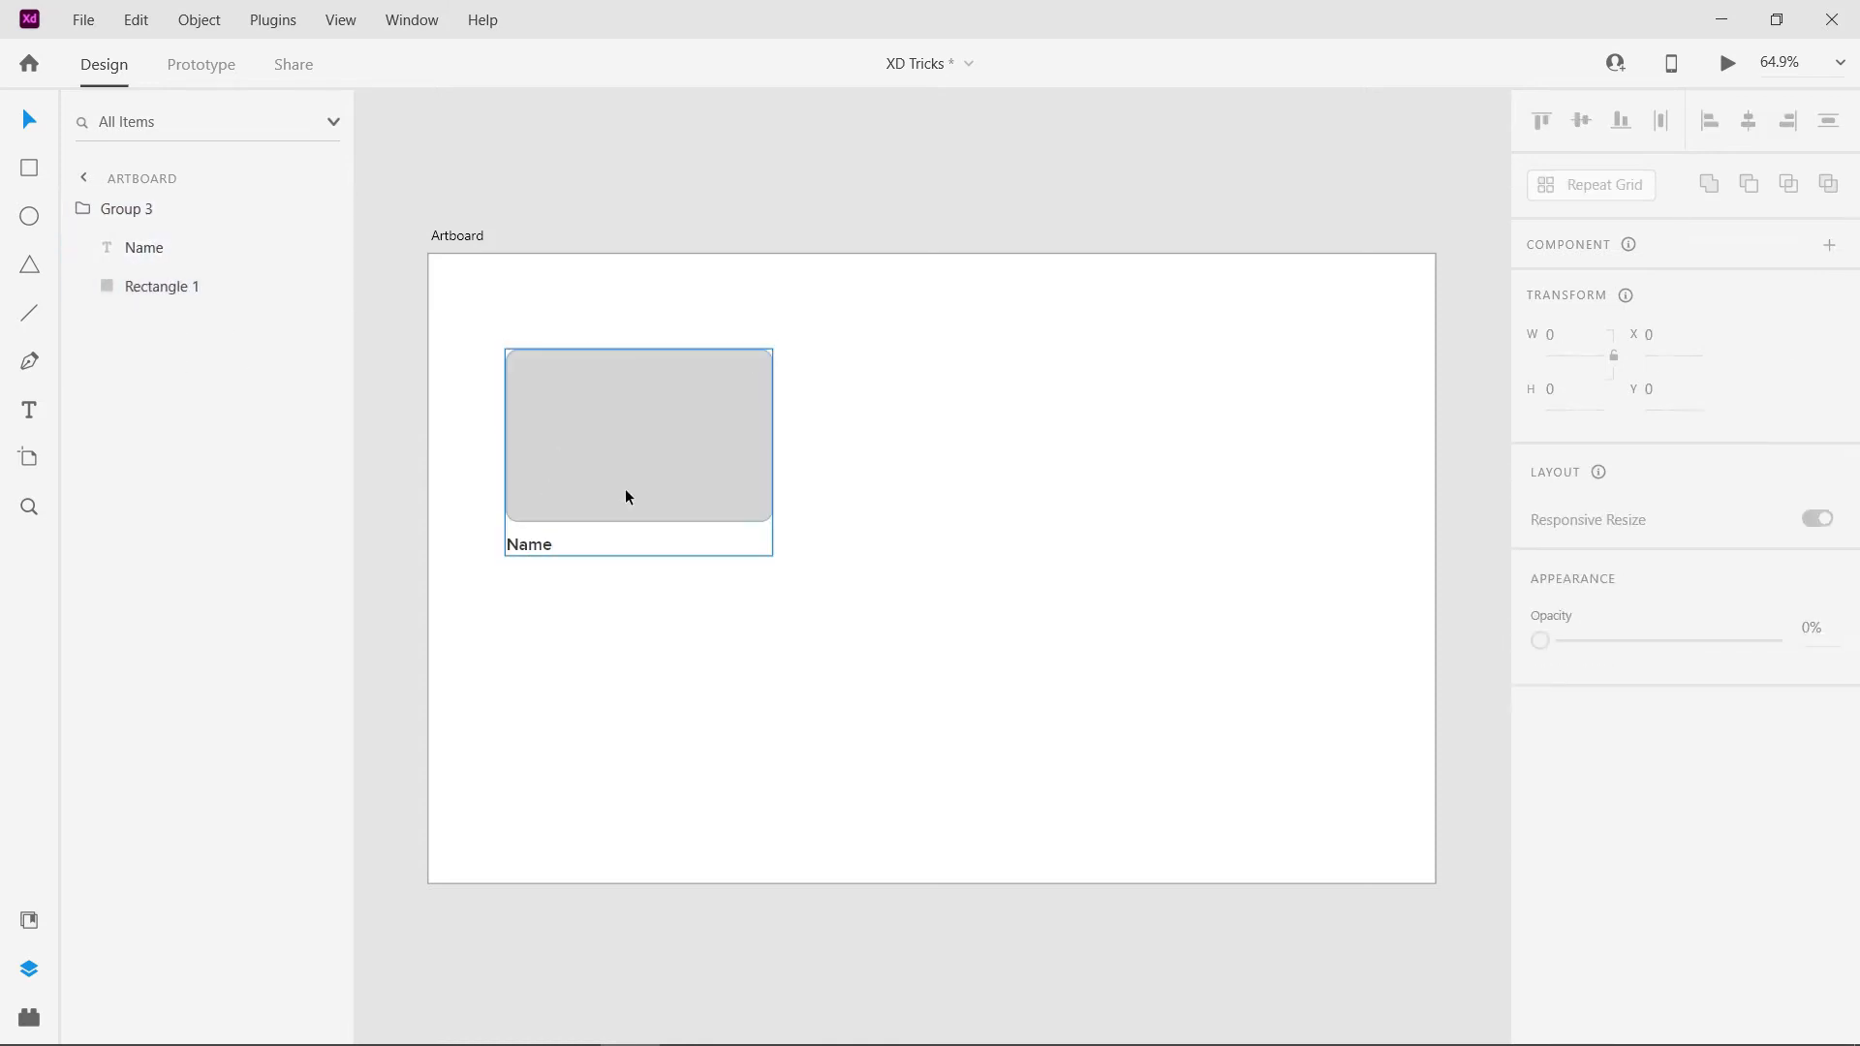
left_click_drag(598, 485, 1172, 472)
key("ctrl+a")
left_click_drag(844, 426, 835, 655)
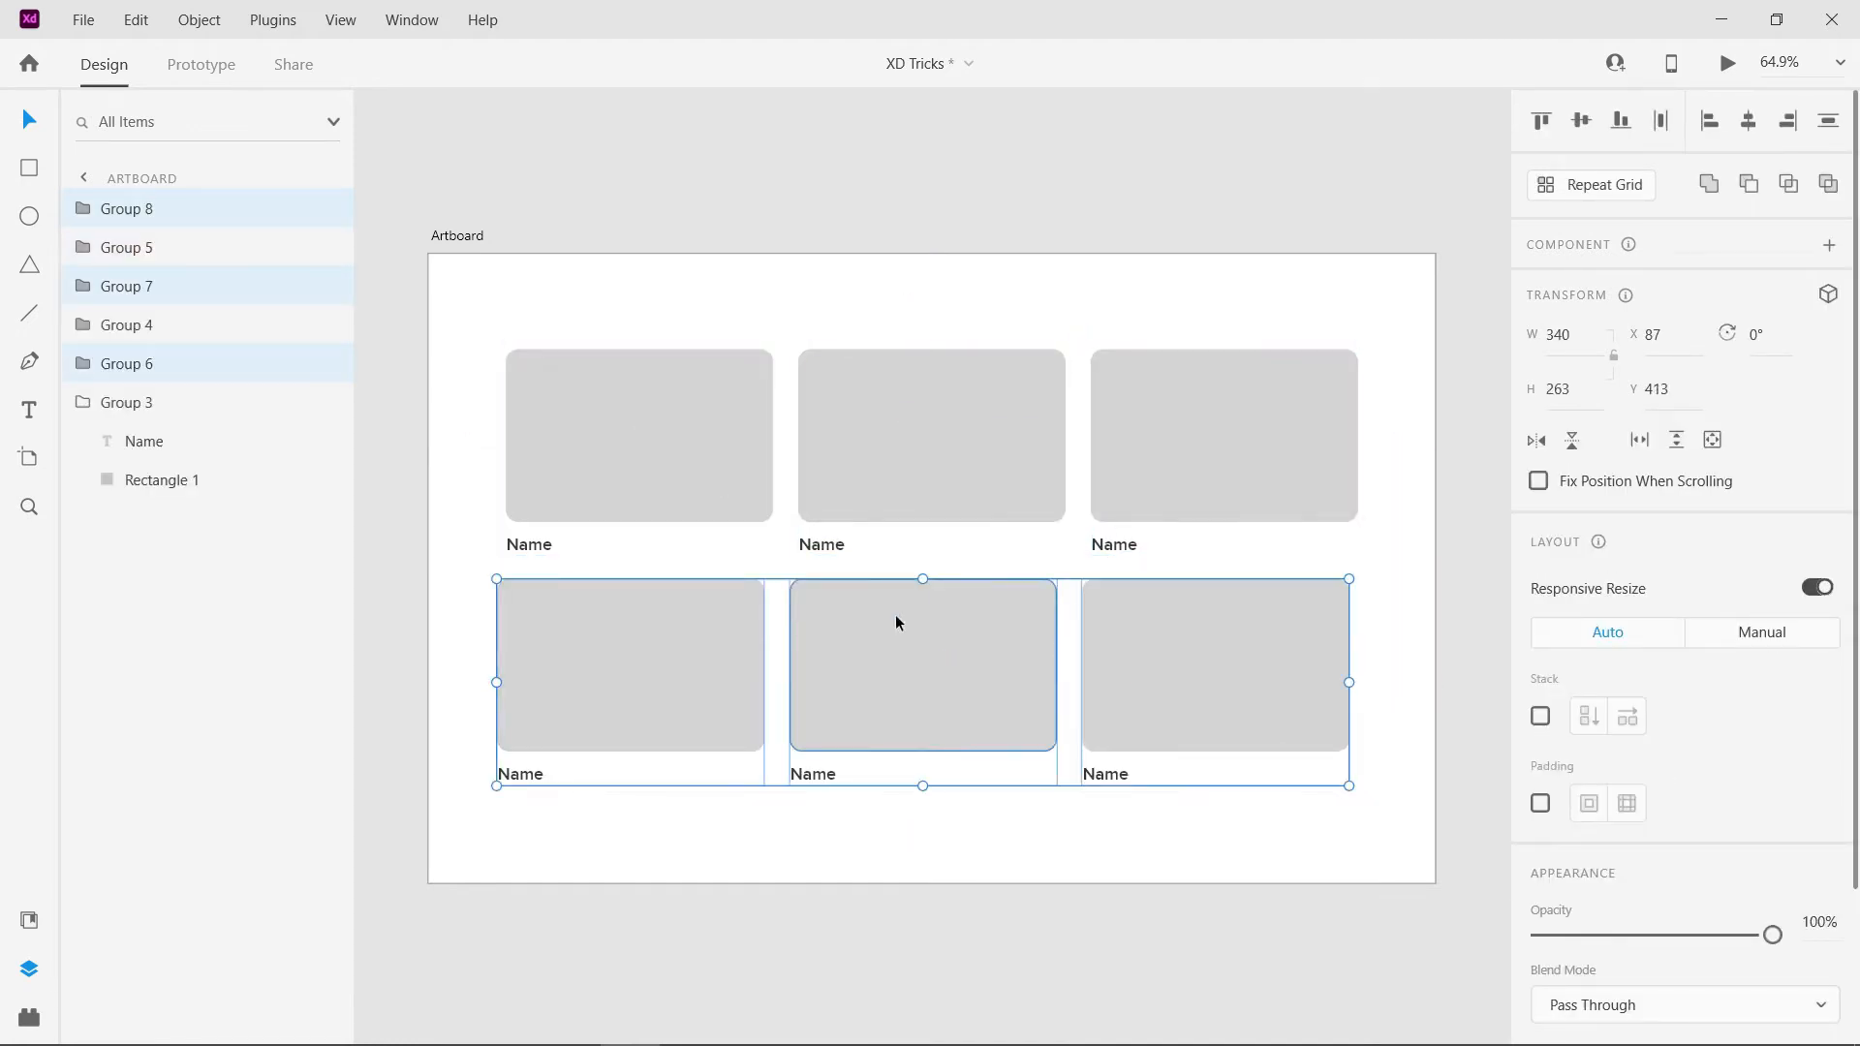
key("ctrl+z")
key("ctrl+z")
key("ctrl+z")
key("ctrl+z")
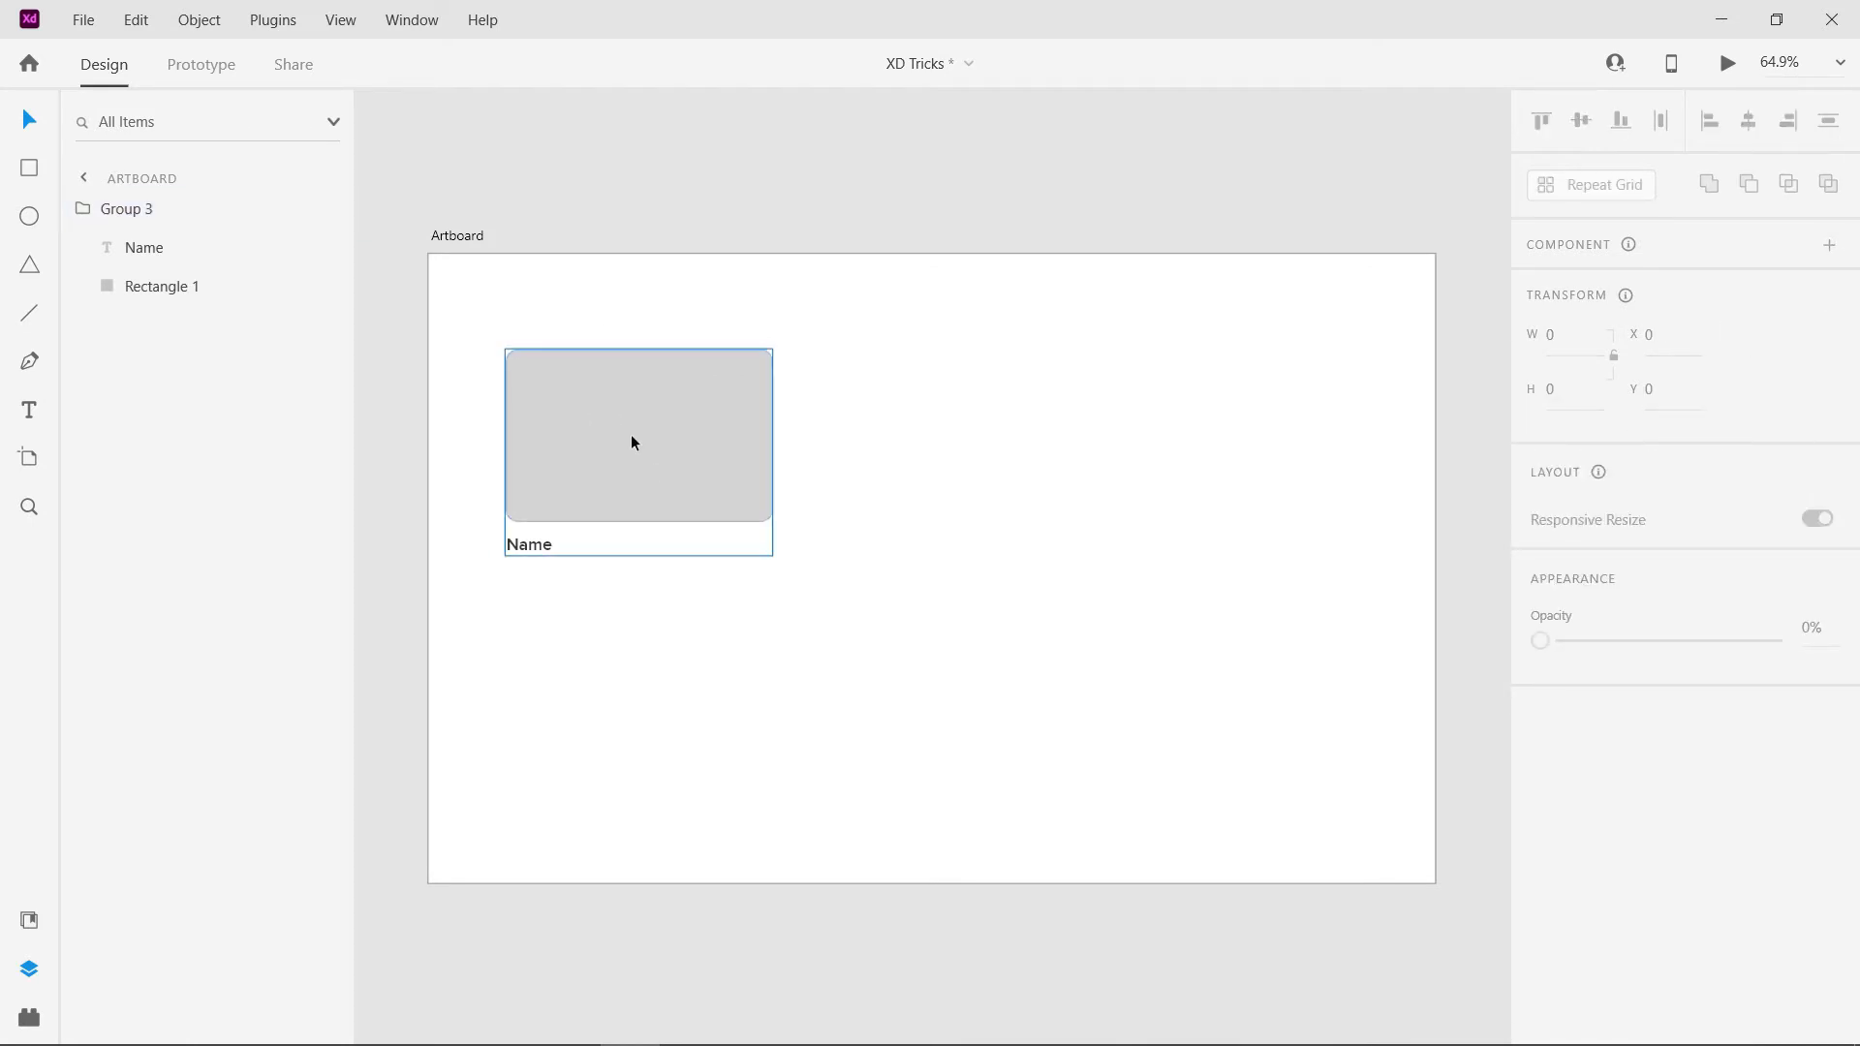
- Convert the Name card group into a Repeat Grid and extend it to three columns and two rows
left_click(634, 443)
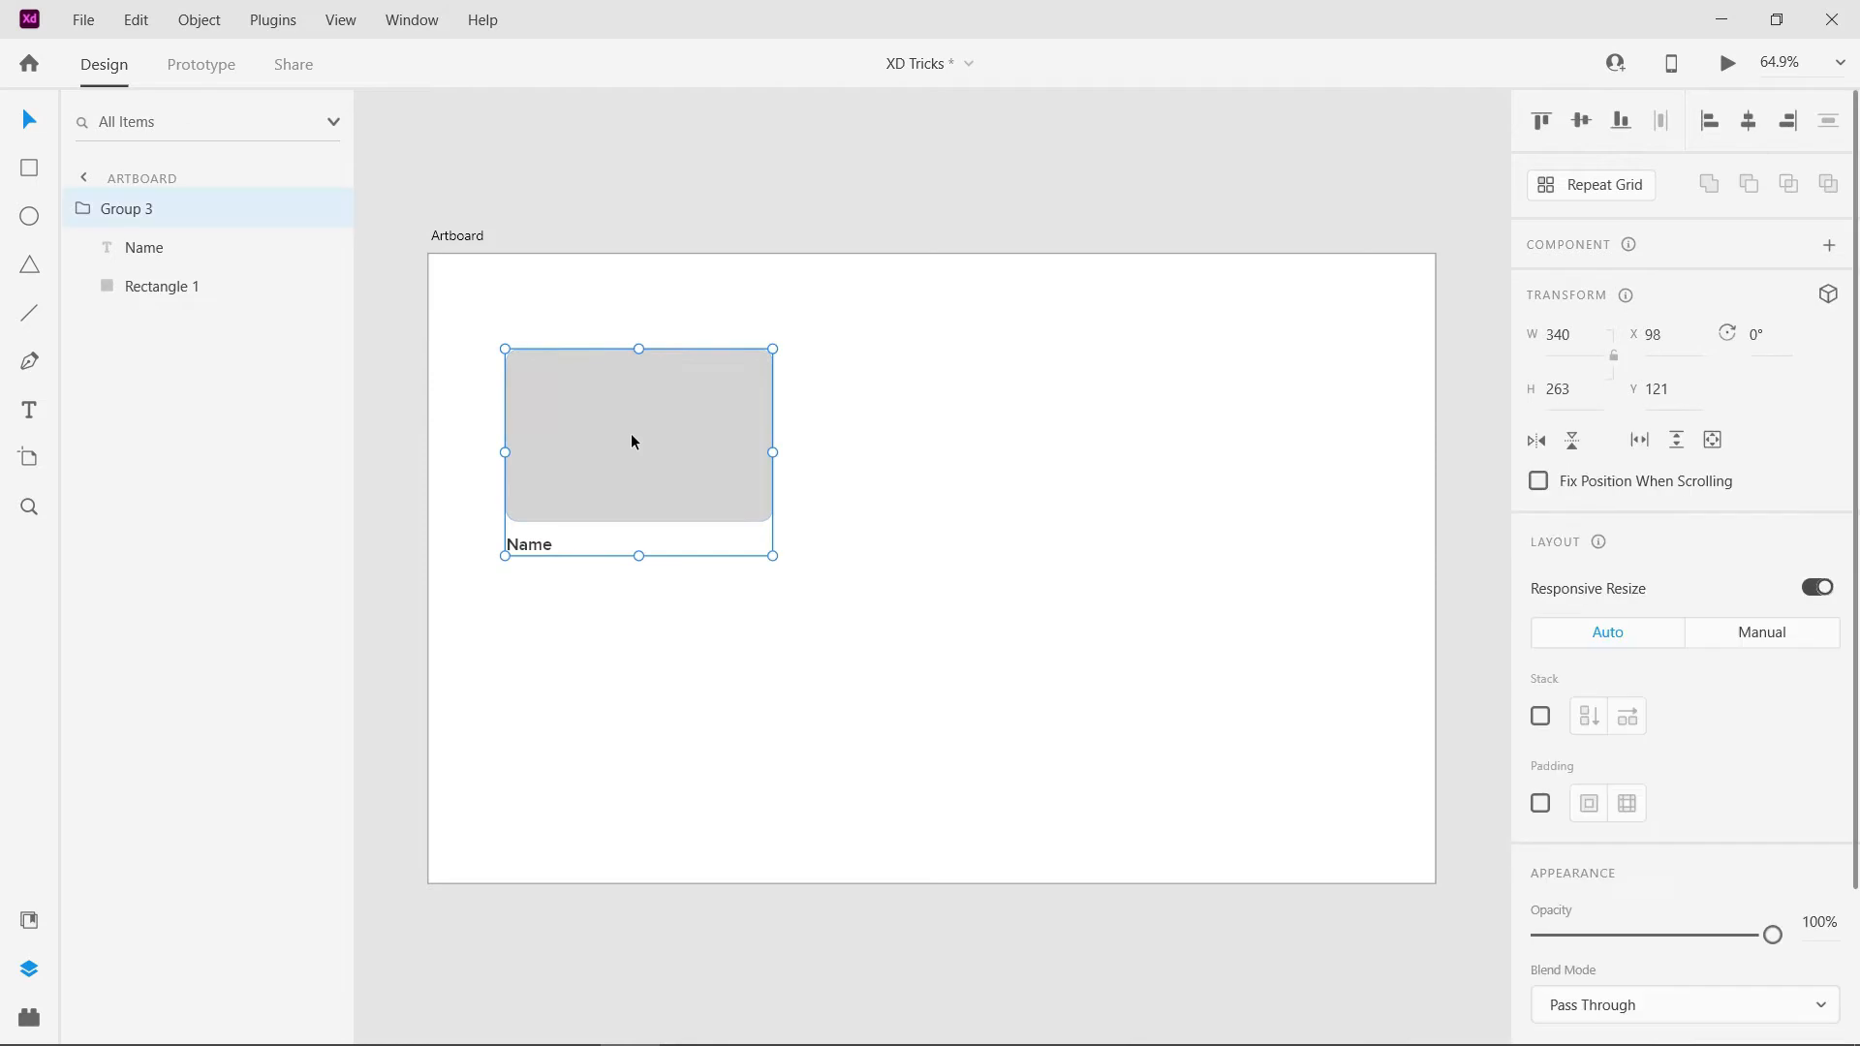
left_click(1569, 195)
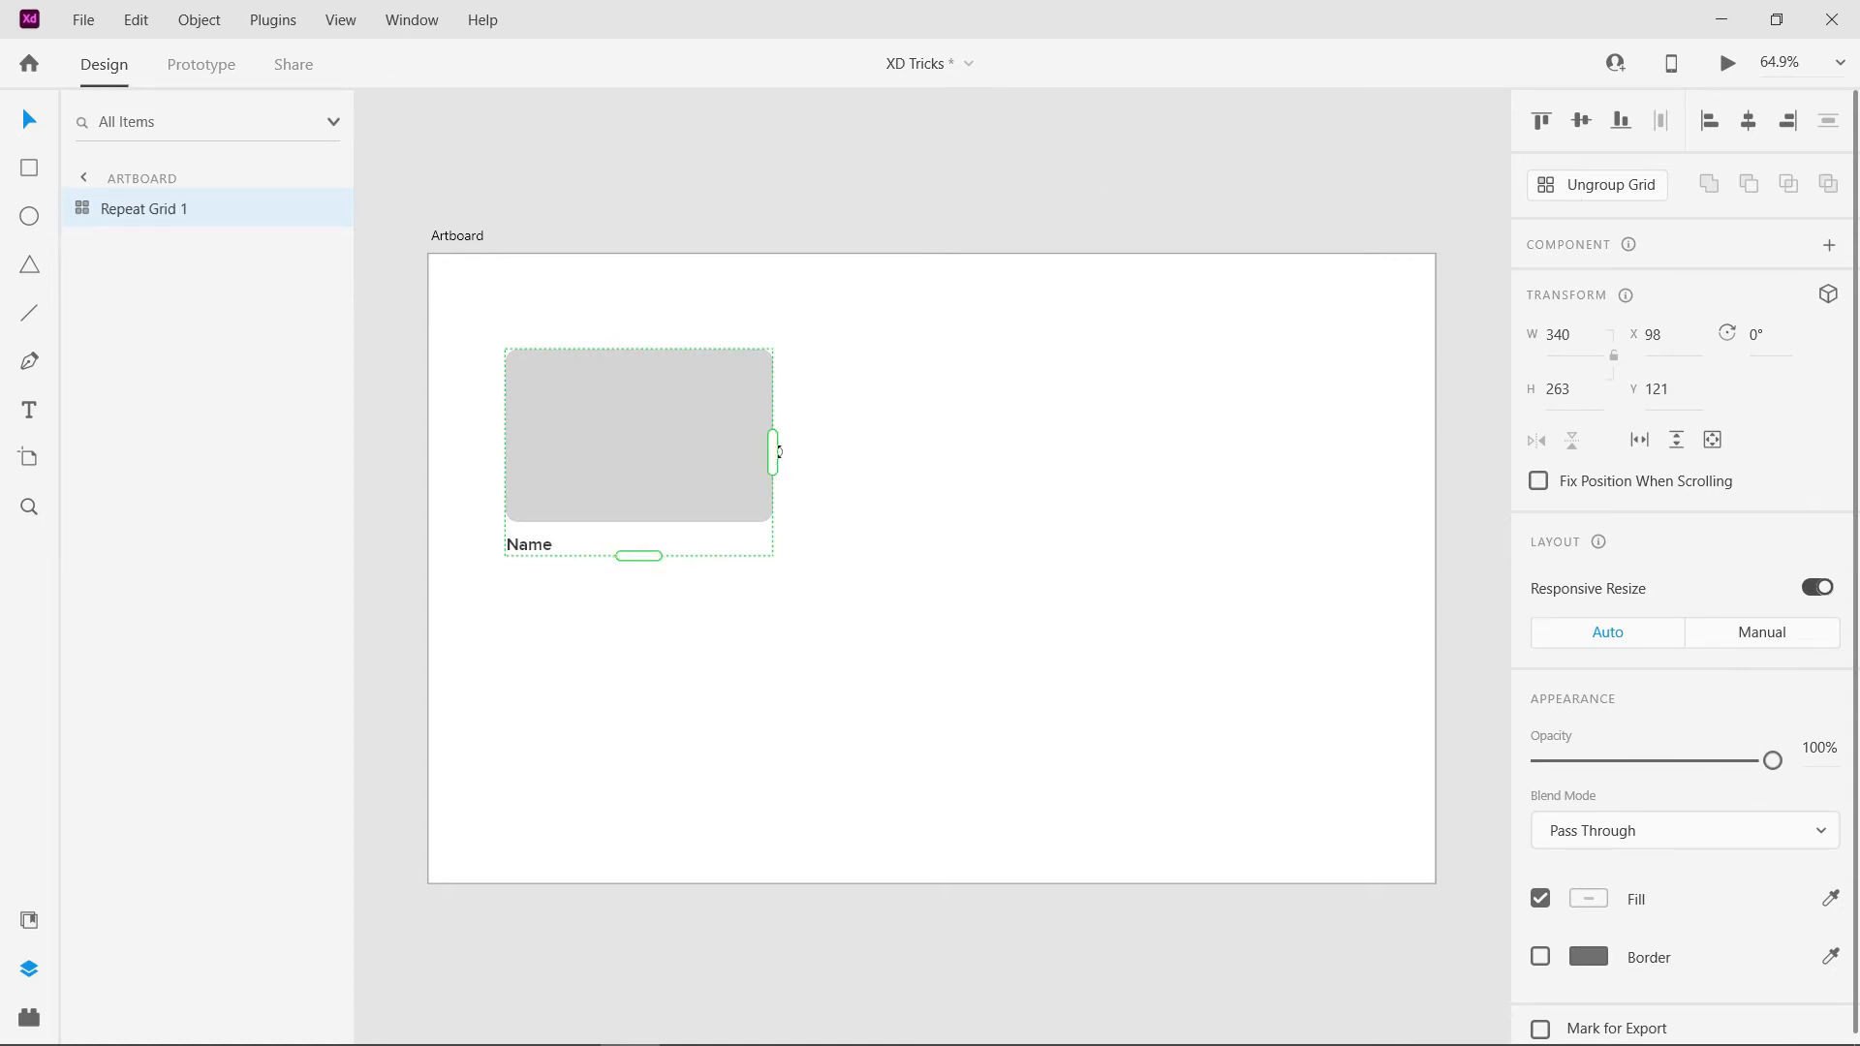
left_click_drag(775, 450, 1229, 451)
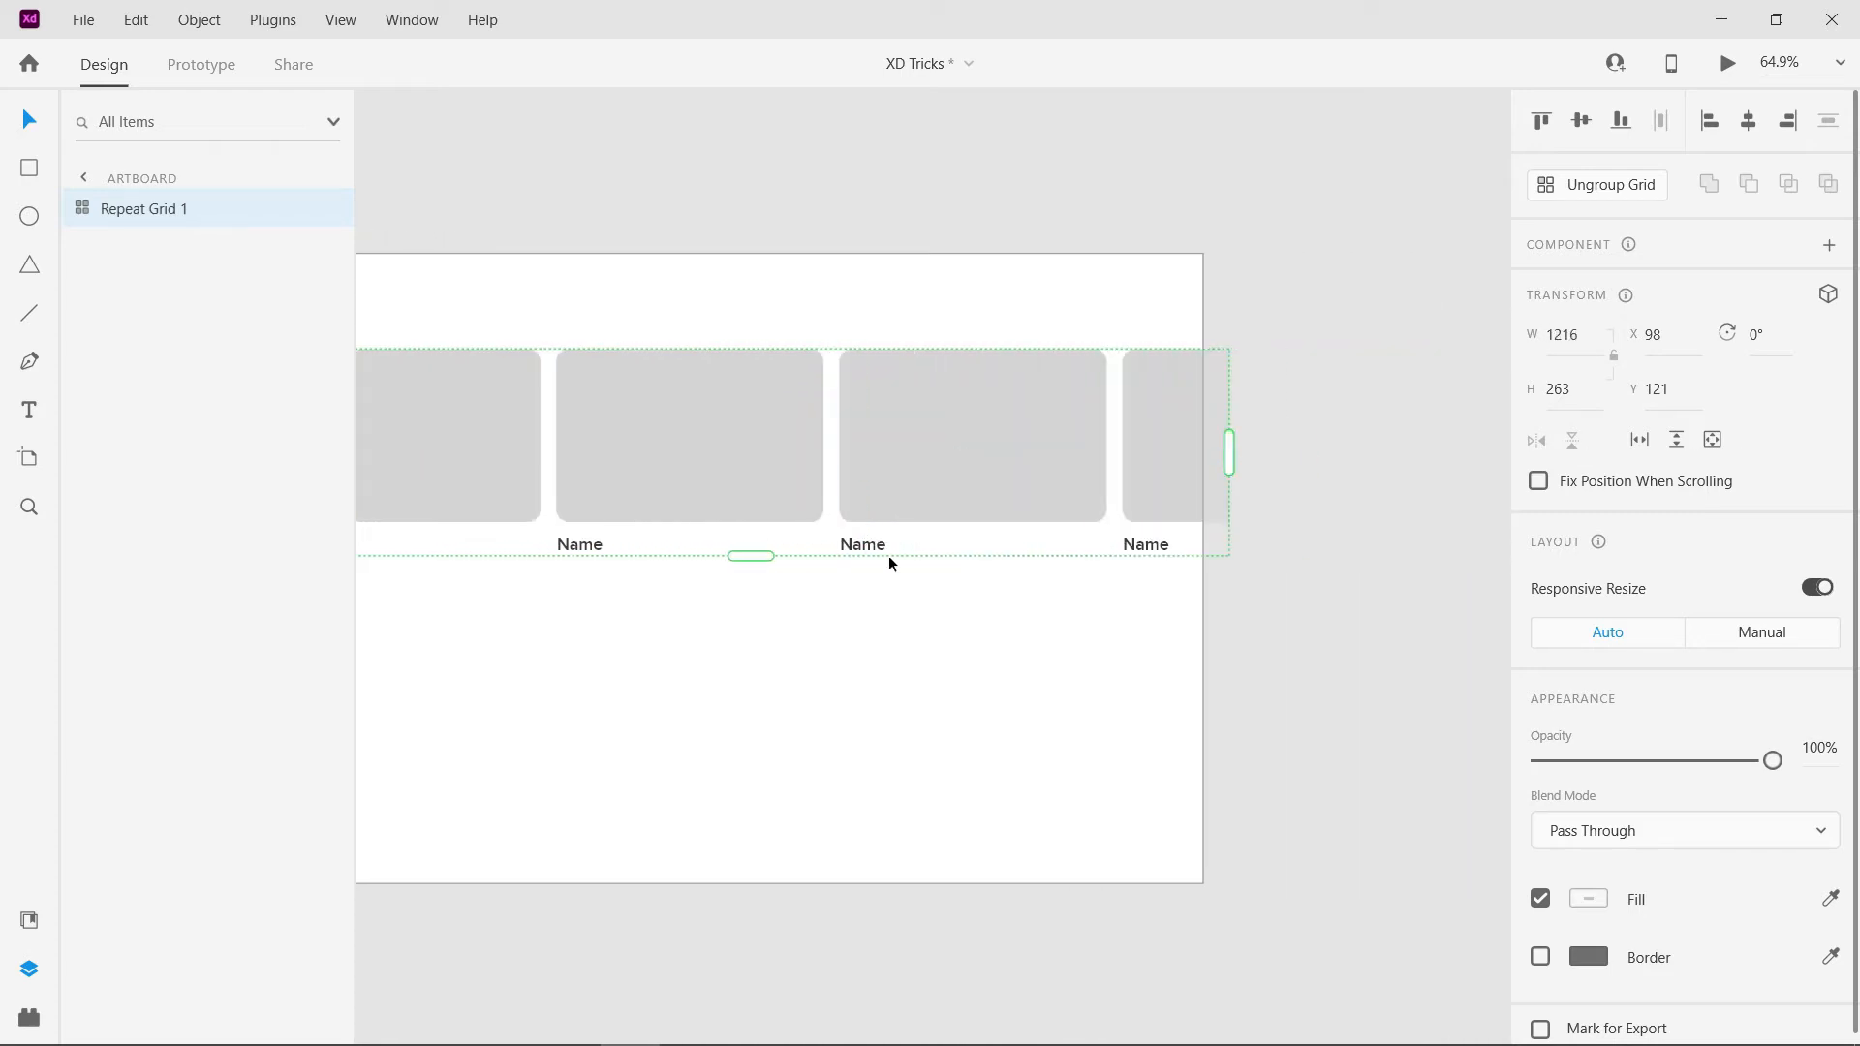
scroll(897, 539, "down", 5)
left_click_drag(1000, 523, 896, 524)
scroll(789, 562, "up", 4)
left_click_drag(756, 538, 706, 659)
left_click_drag(1086, 481, 1067, 485)
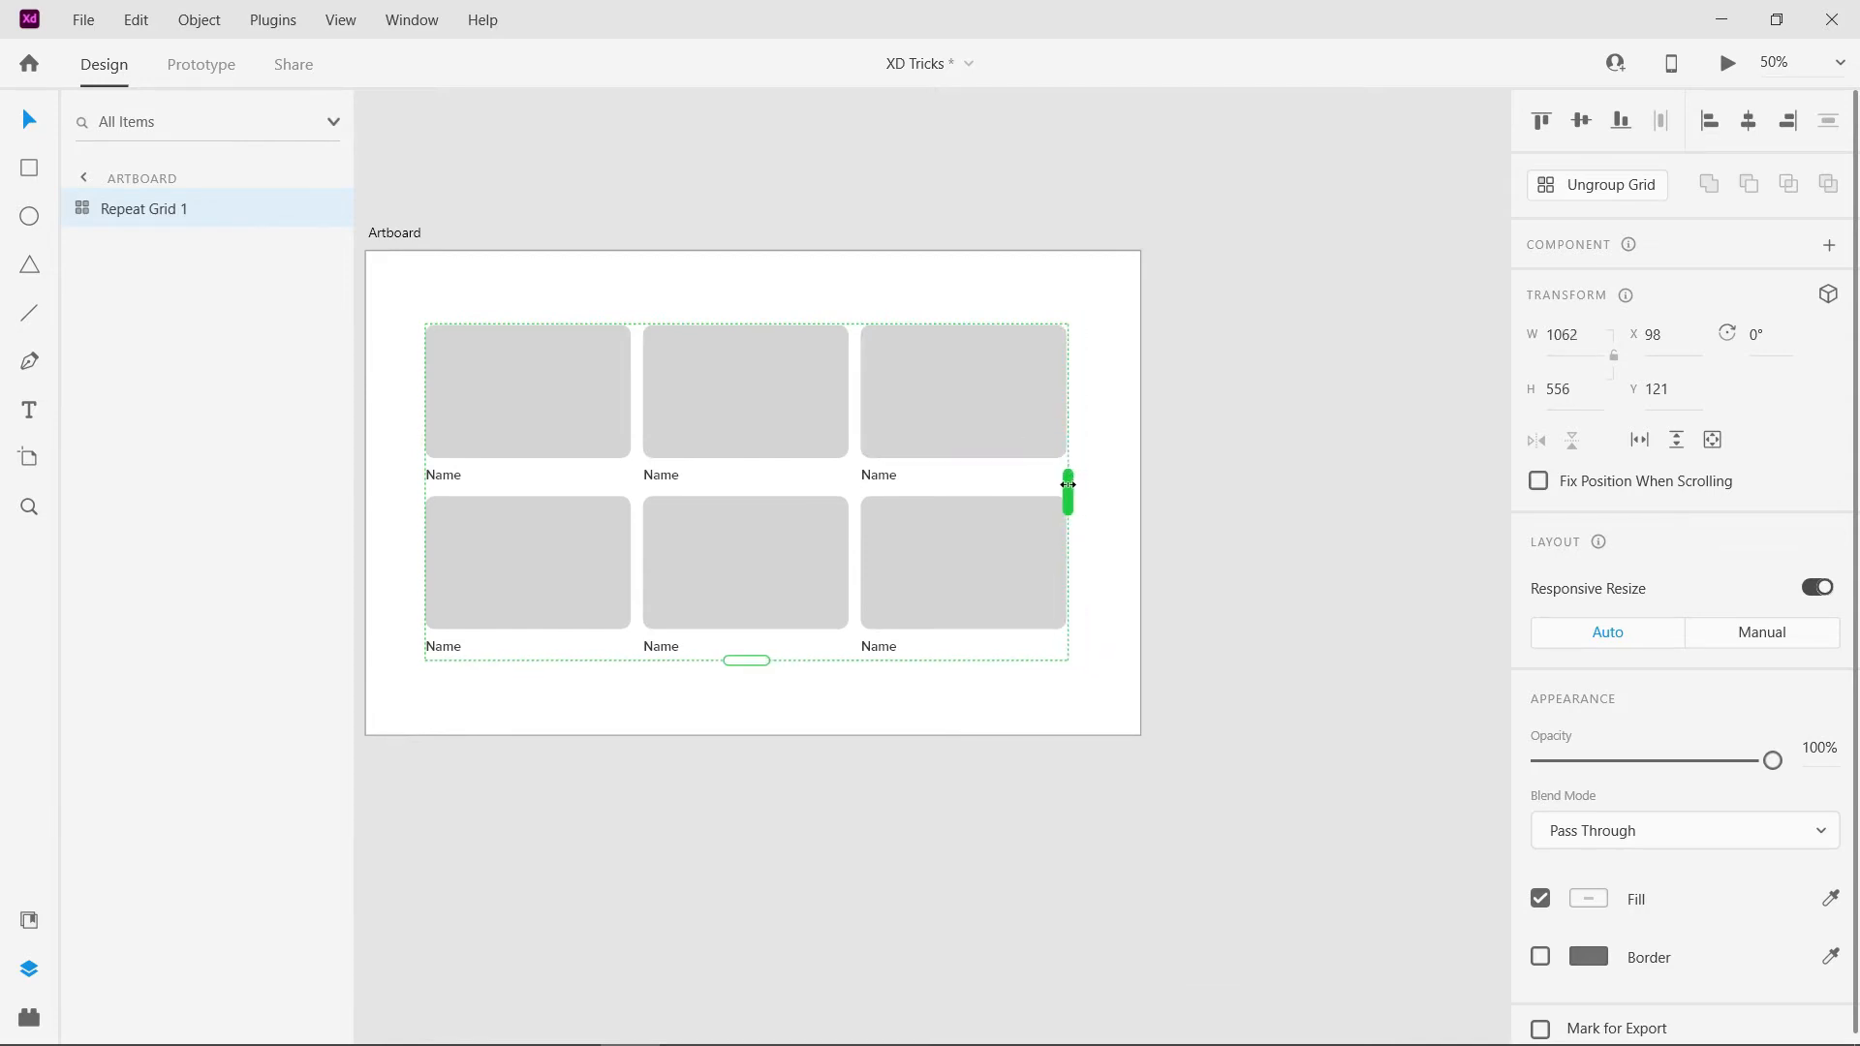
- Widen the Repeat Grid's column and row gaps to an overall size of about 1086 × 568, and centre it vertically
scroll(614, 514, "up", 3)
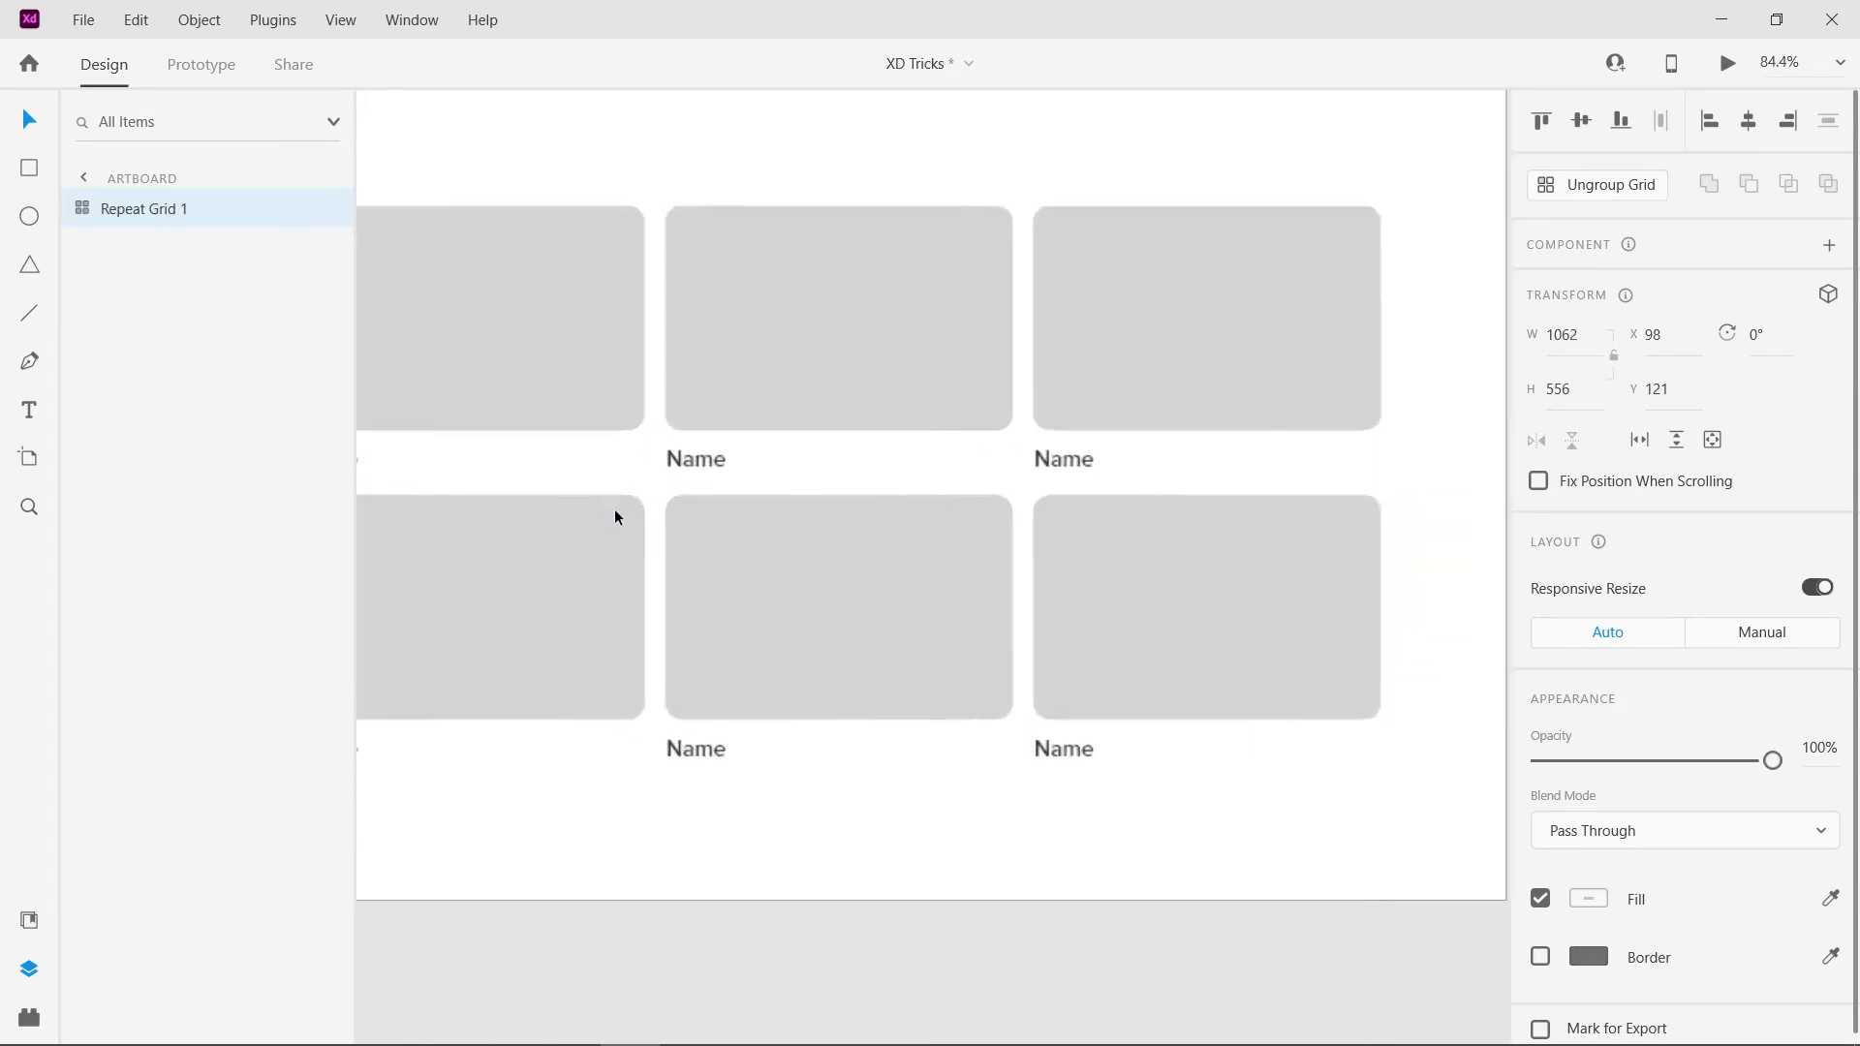
scroll(730, 569, "left", 2)
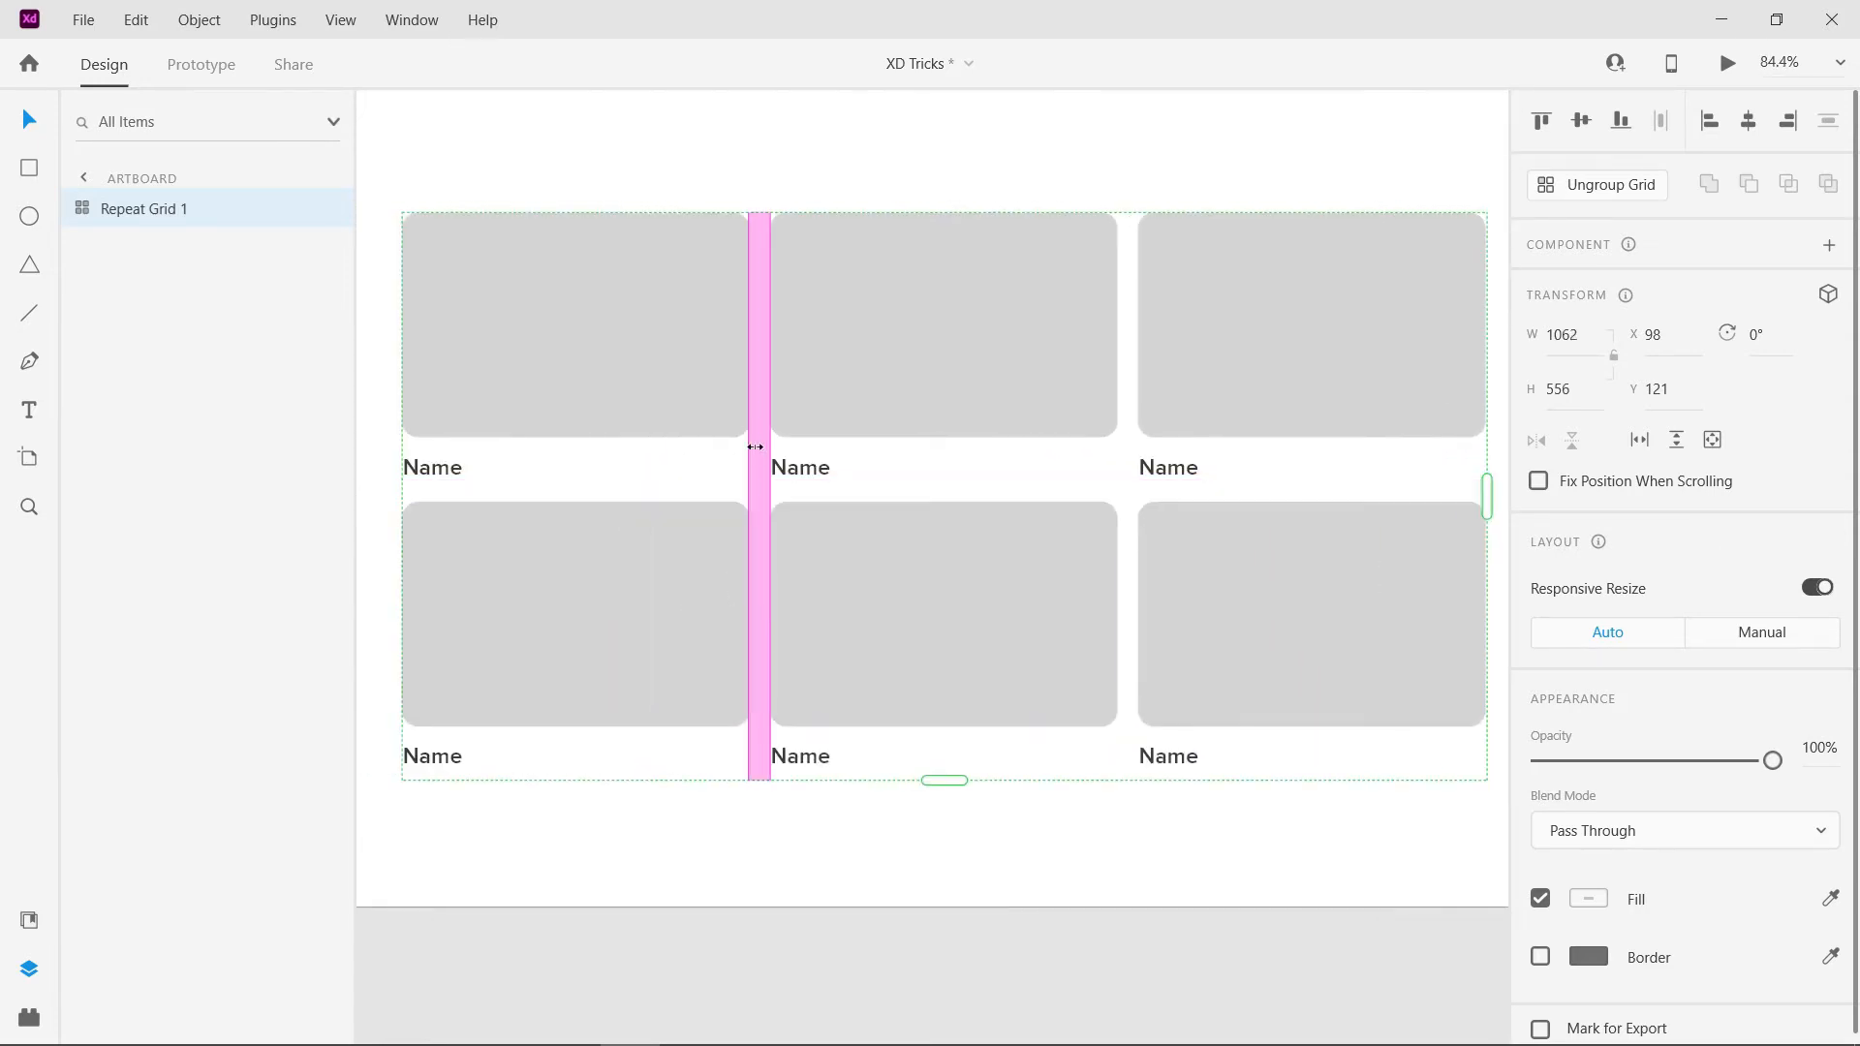
left_click_drag(755, 447, 762, 443)
left_click_drag(642, 502, 641, 513)
key("ctrl+0")
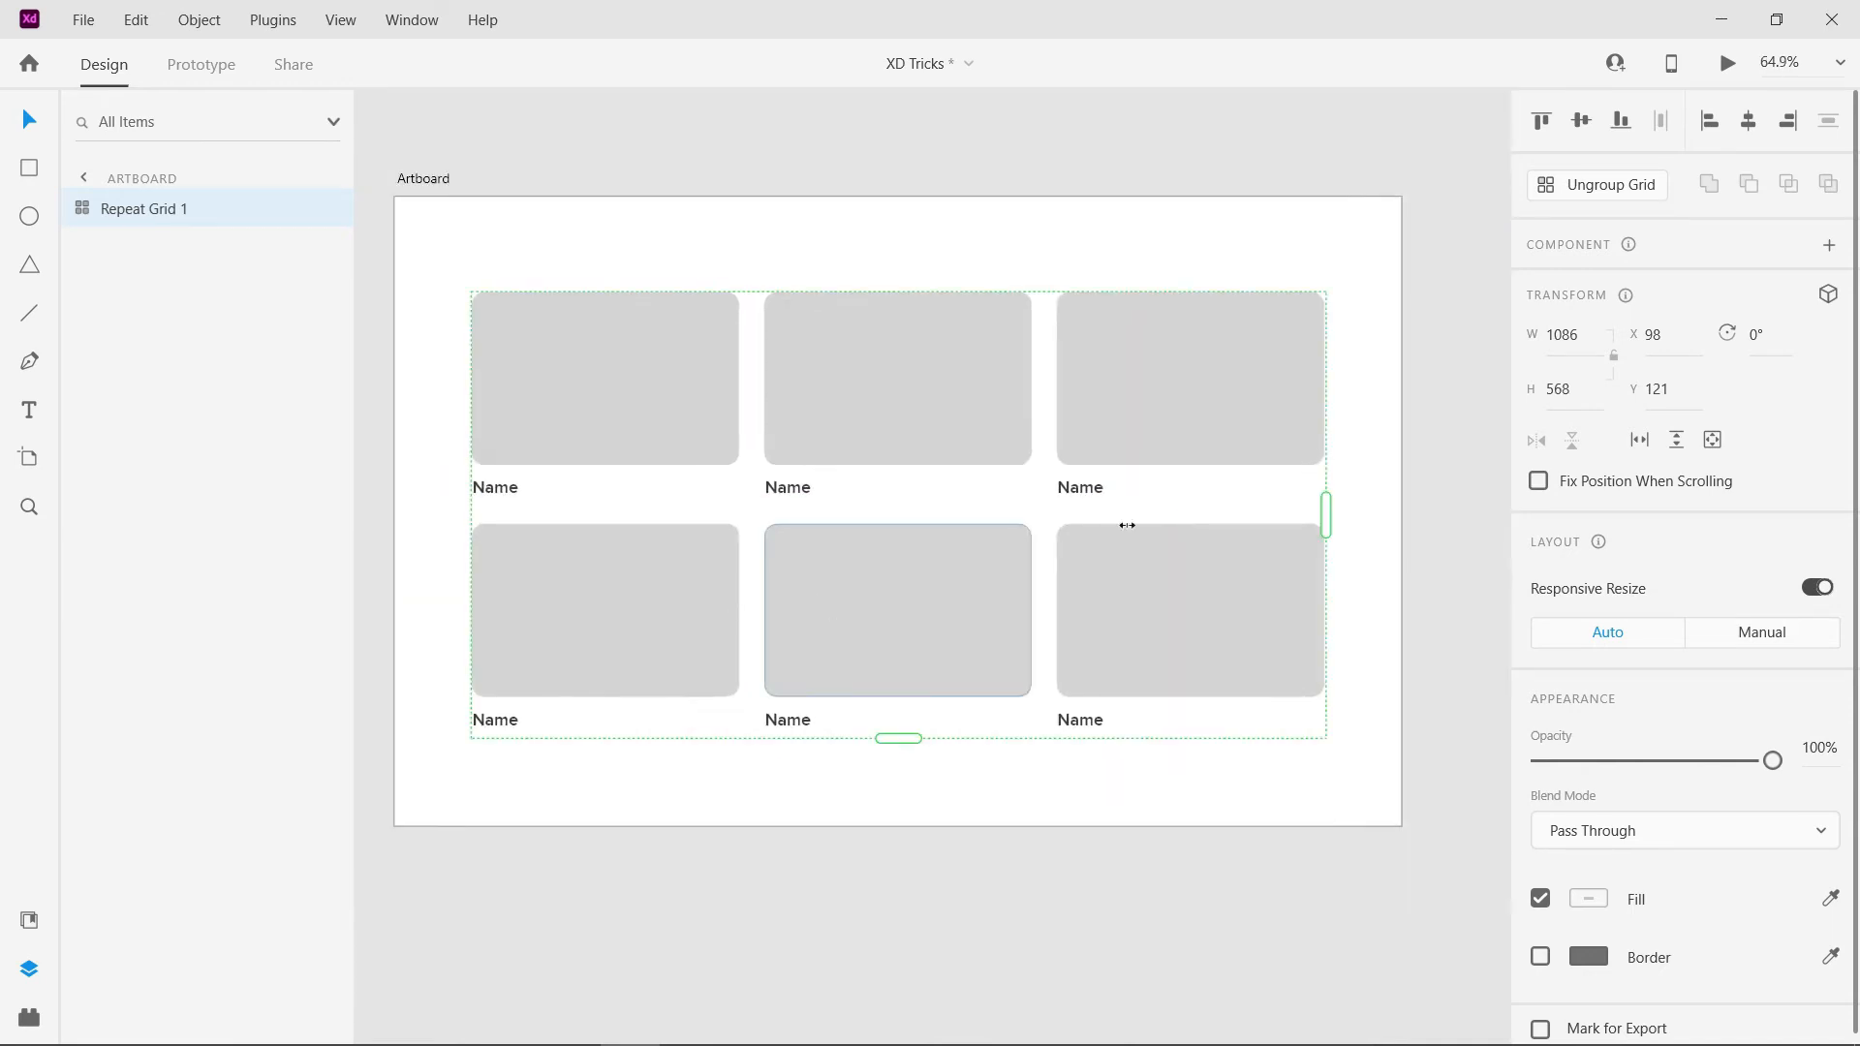
left_click(1581, 120)
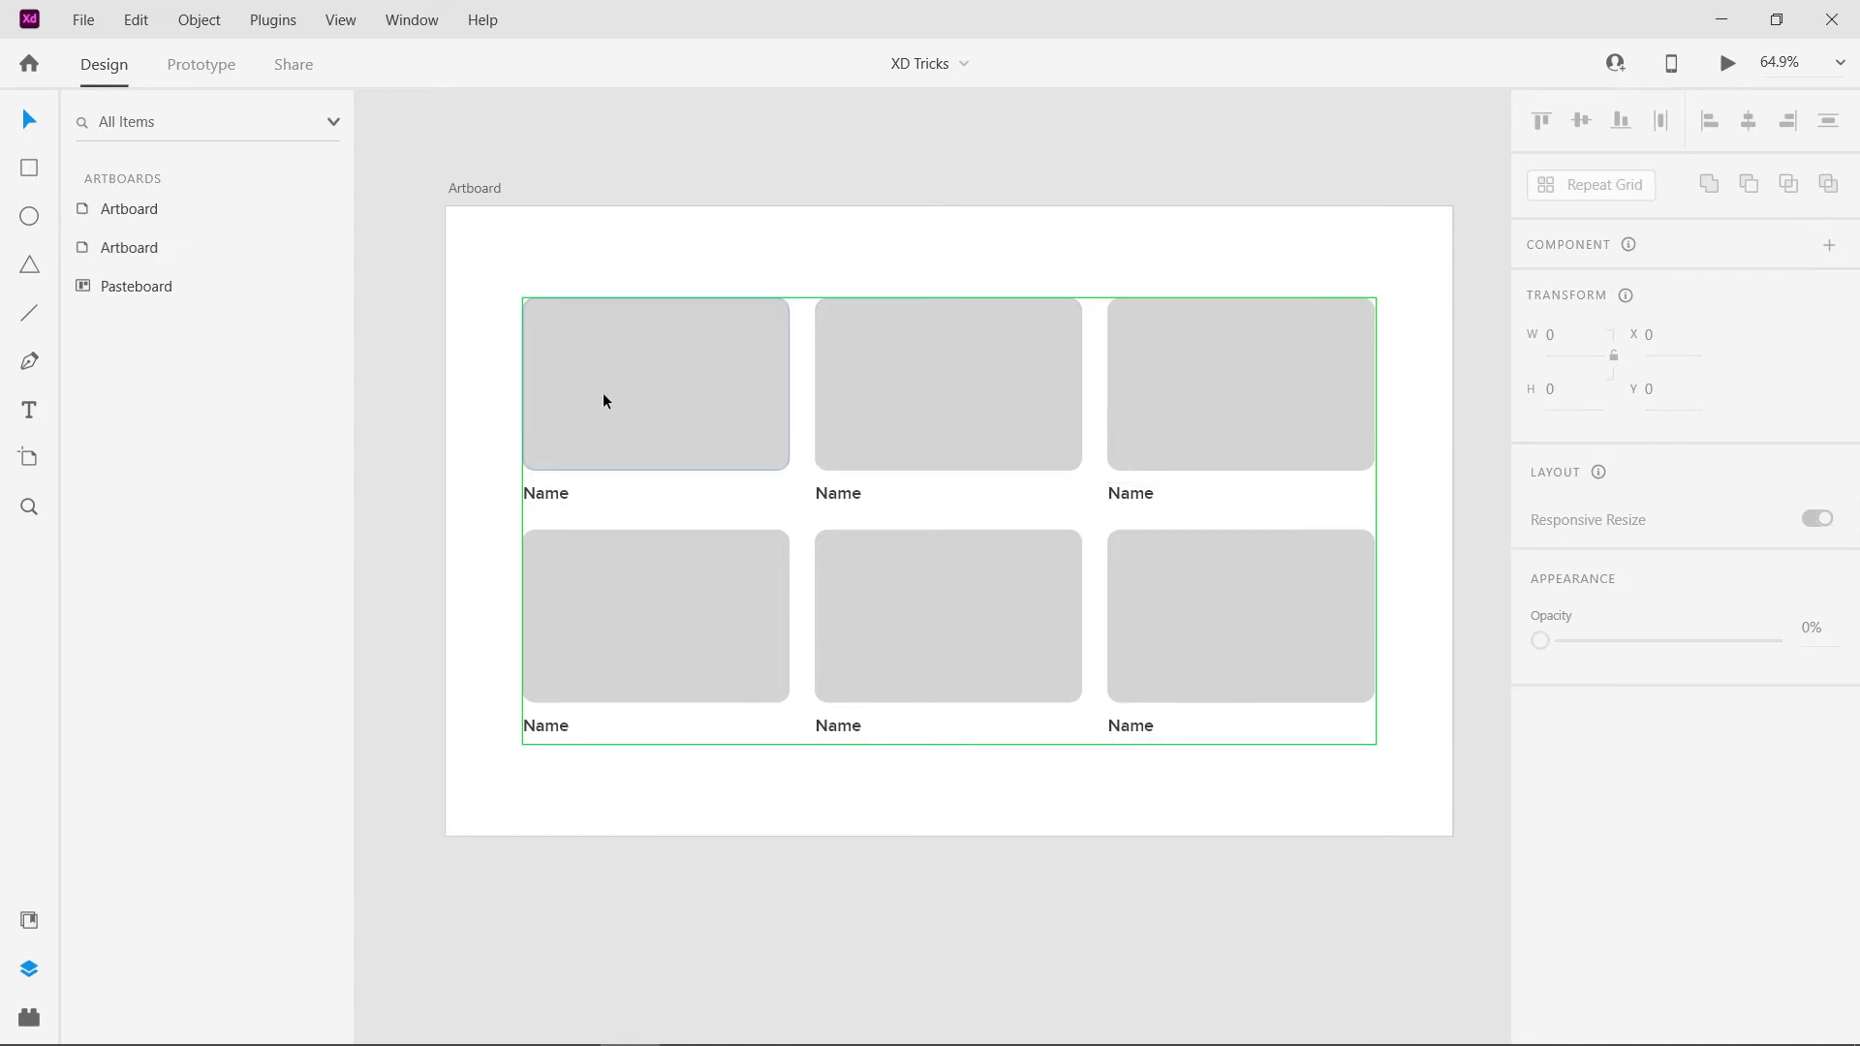
- Try resizing the grid cards' rectangles to about 344 × 223 and 230 × 149, and undo the resizing
double_click(686, 417)
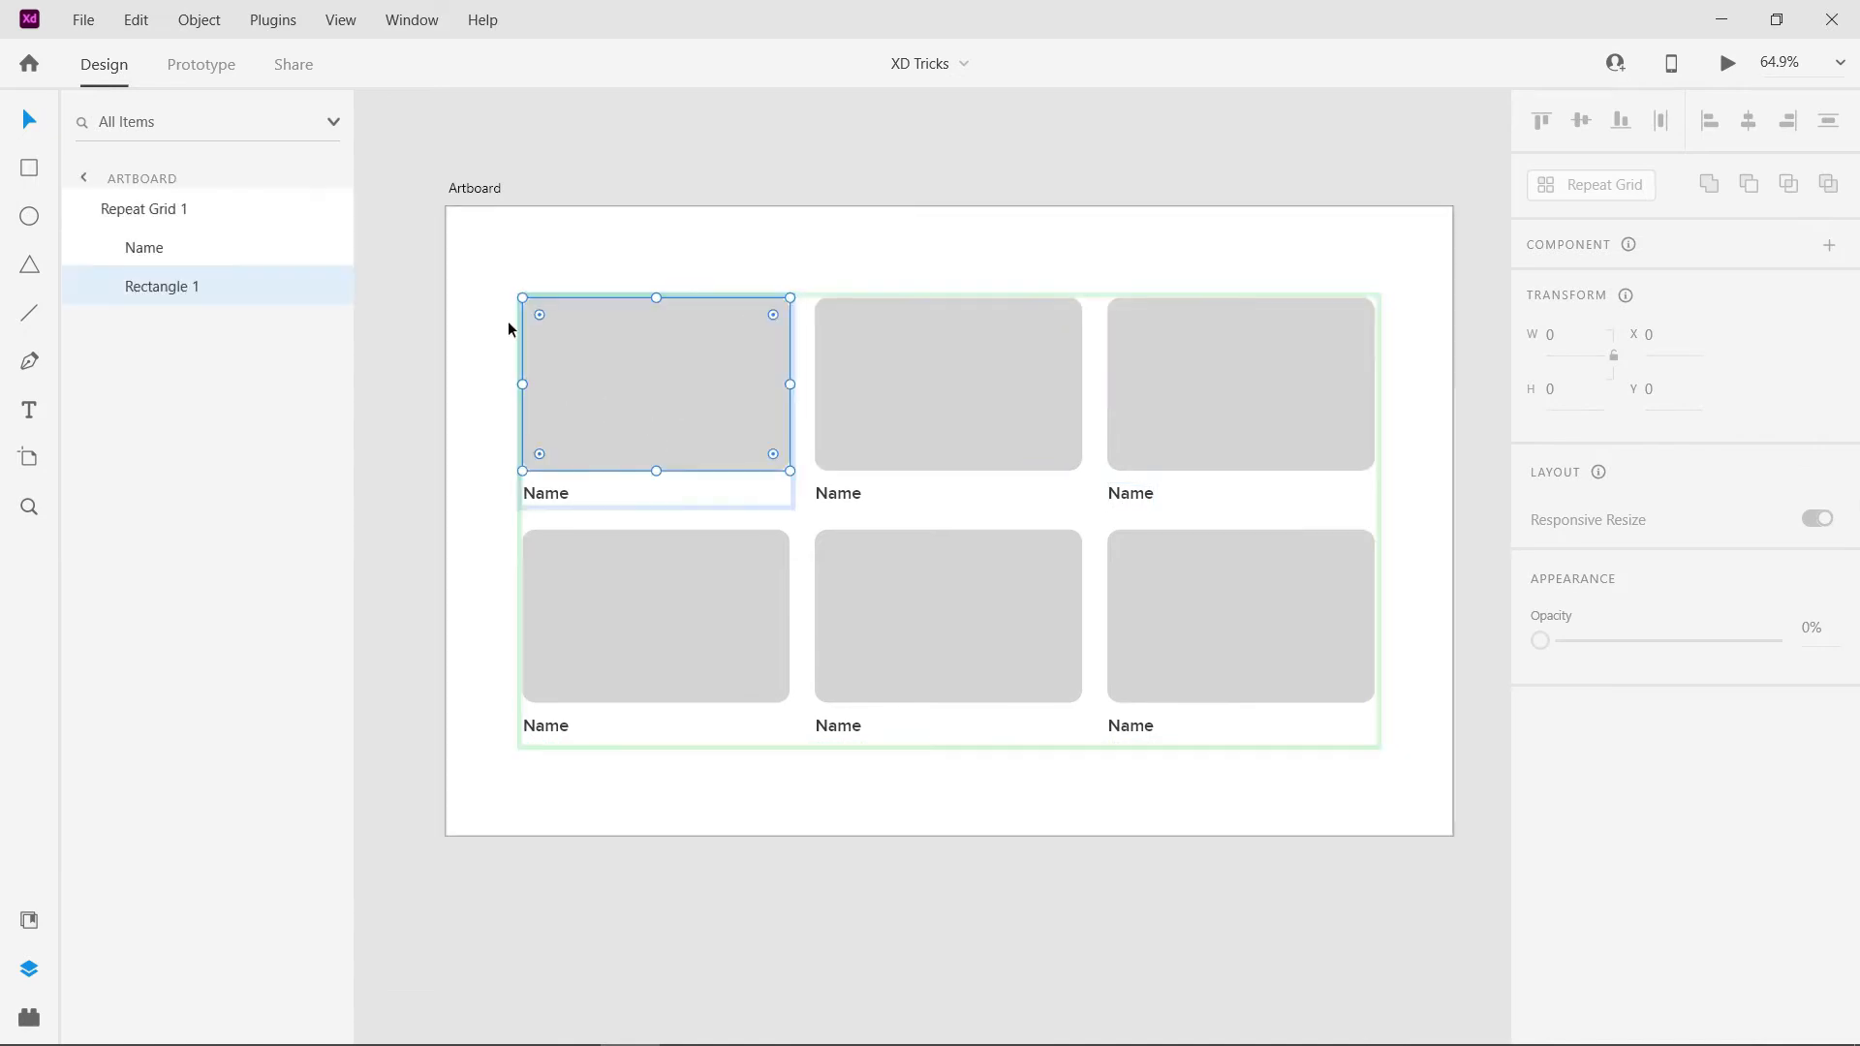
mouse_move(789, 471)
left_mouse_down()
mouse_move(714, 406)
mouse_move(826, 489)
mouse_move(792, 477)
left_mouse_up()
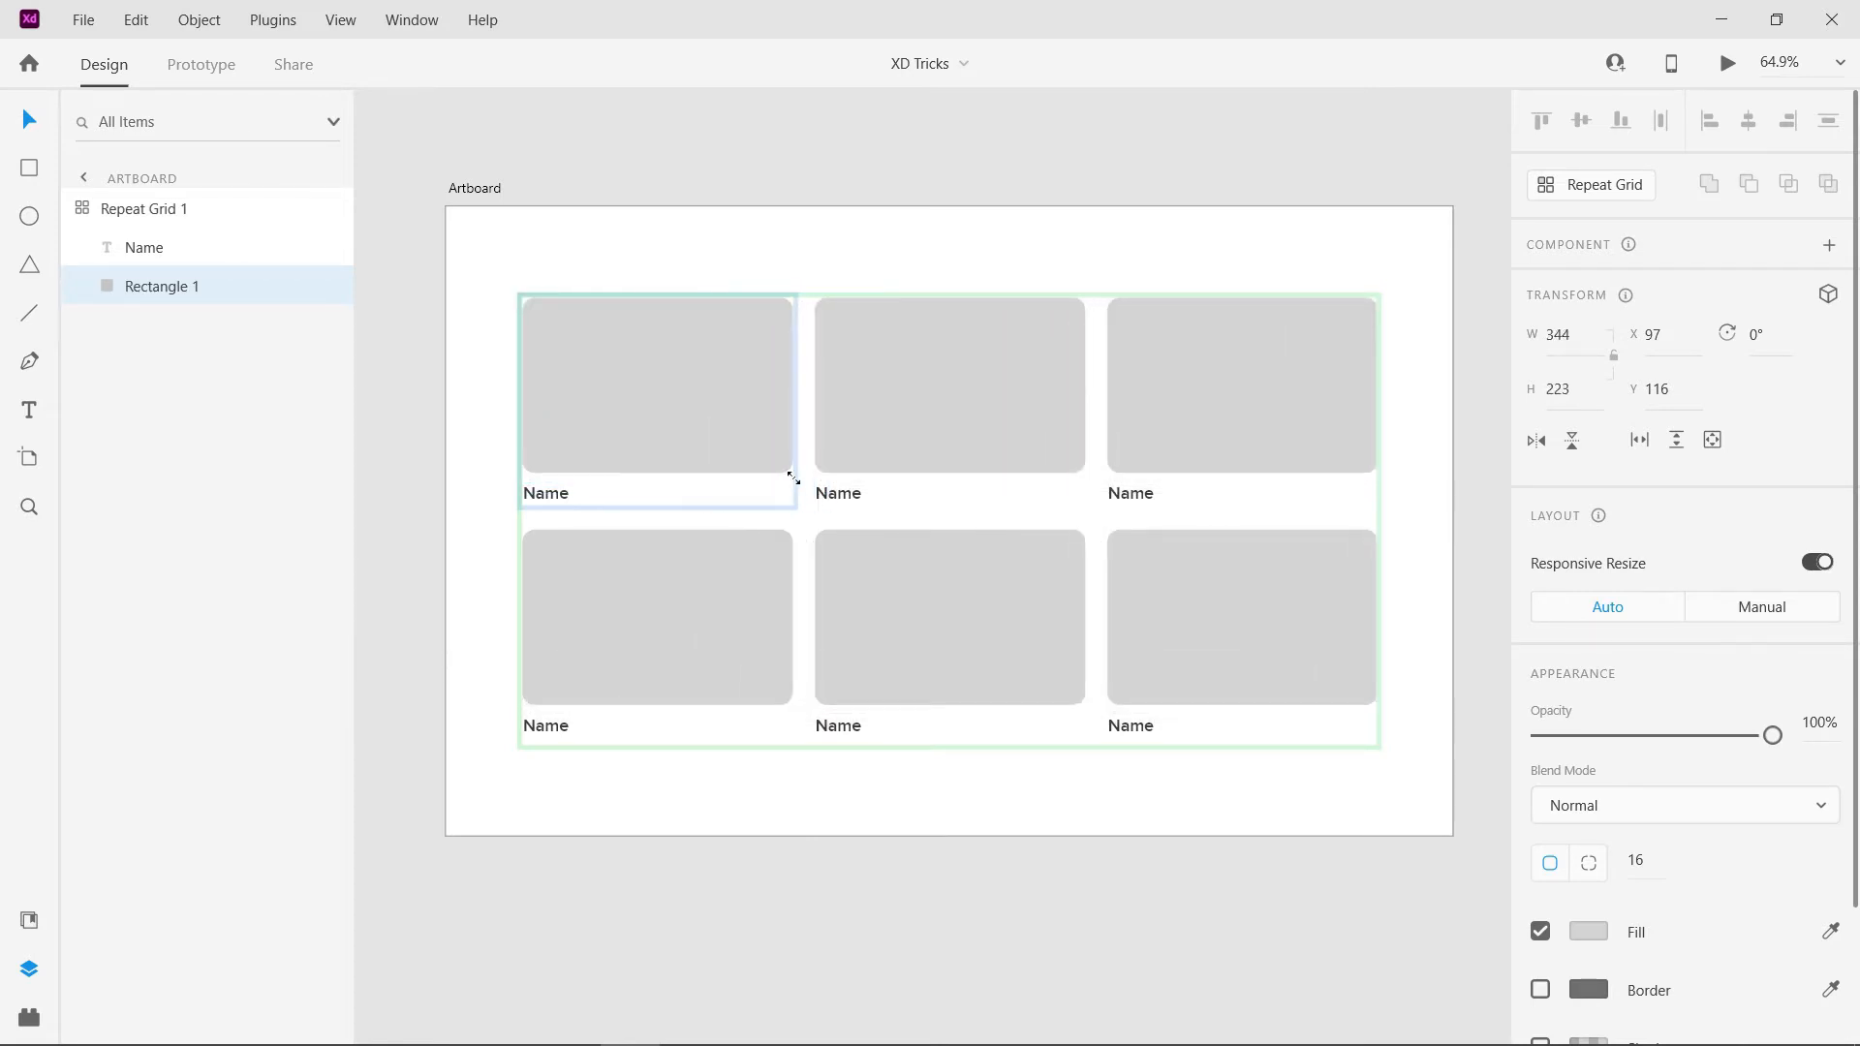
left_click(988, 603)
left_click_drag(1076, 703, 996, 649)
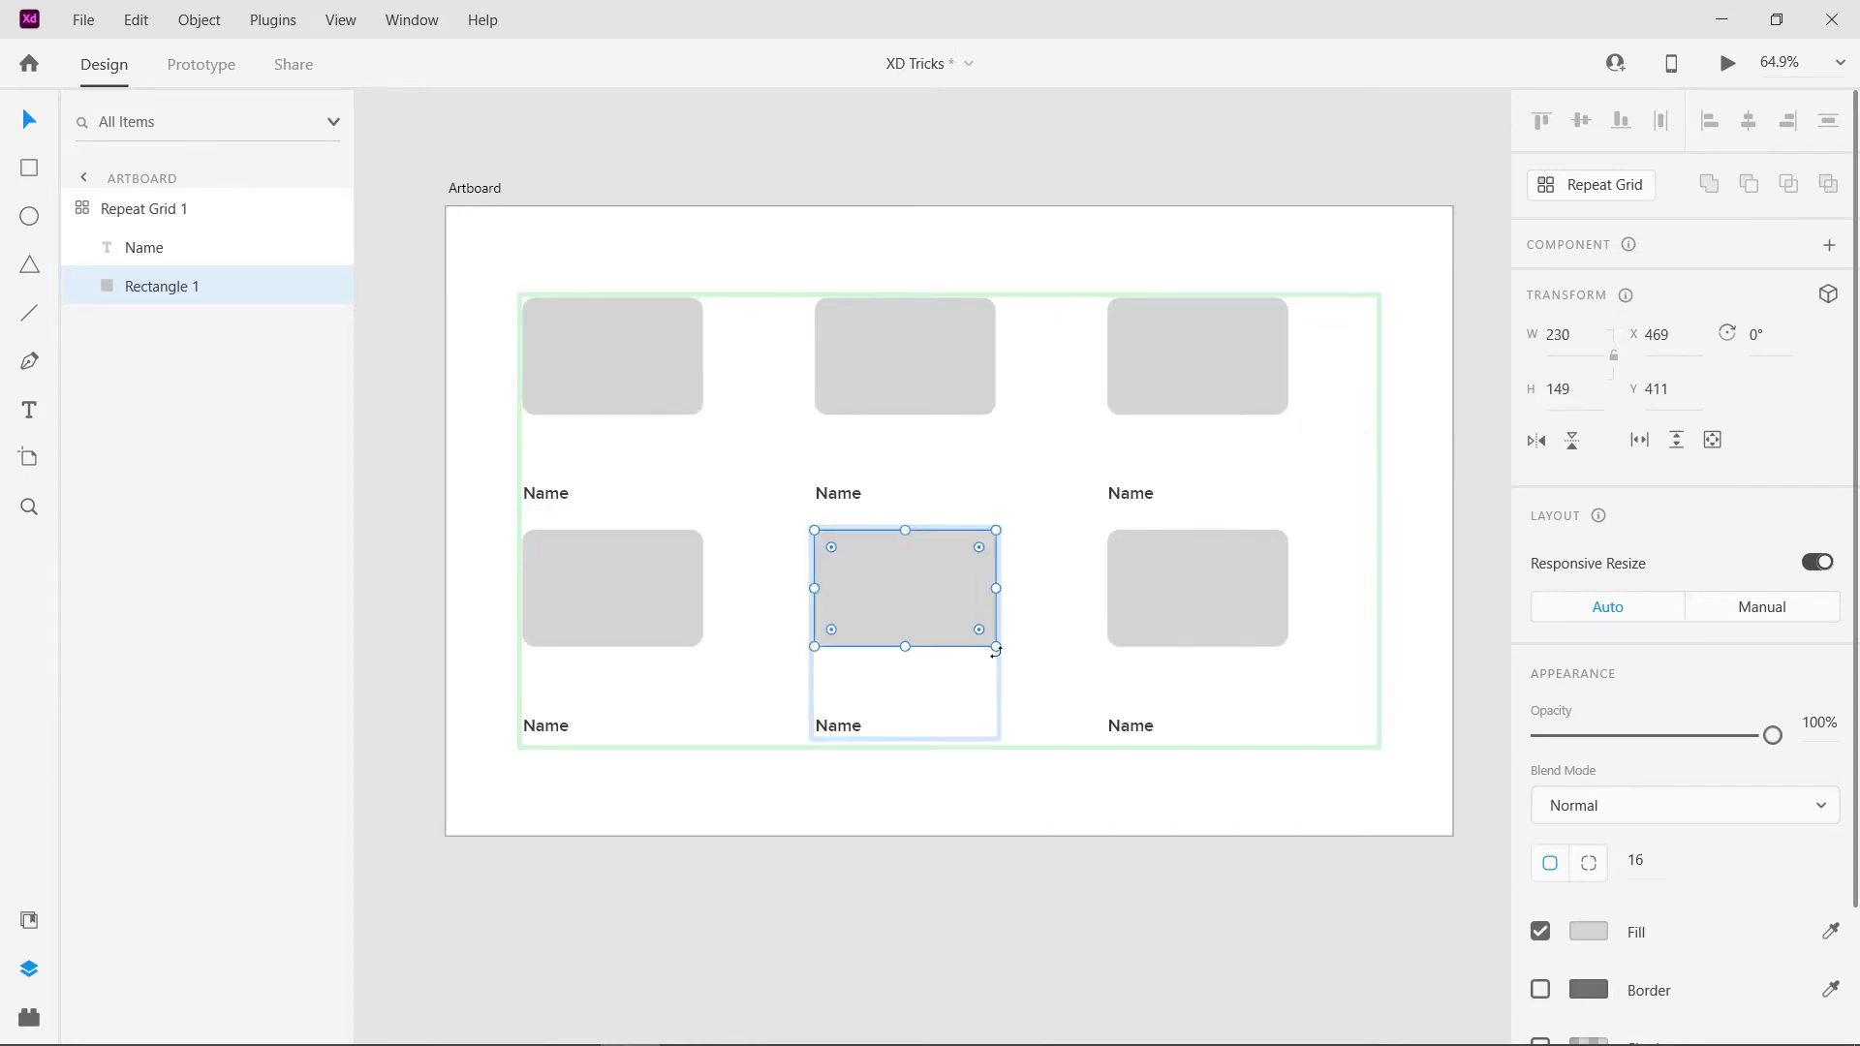
key("ctrl+z")
left_click(892, 810)
- Try font sizes 45 and 13 on the grid's Name label and colour its text red #FF0C0C
left_click(551, 494)
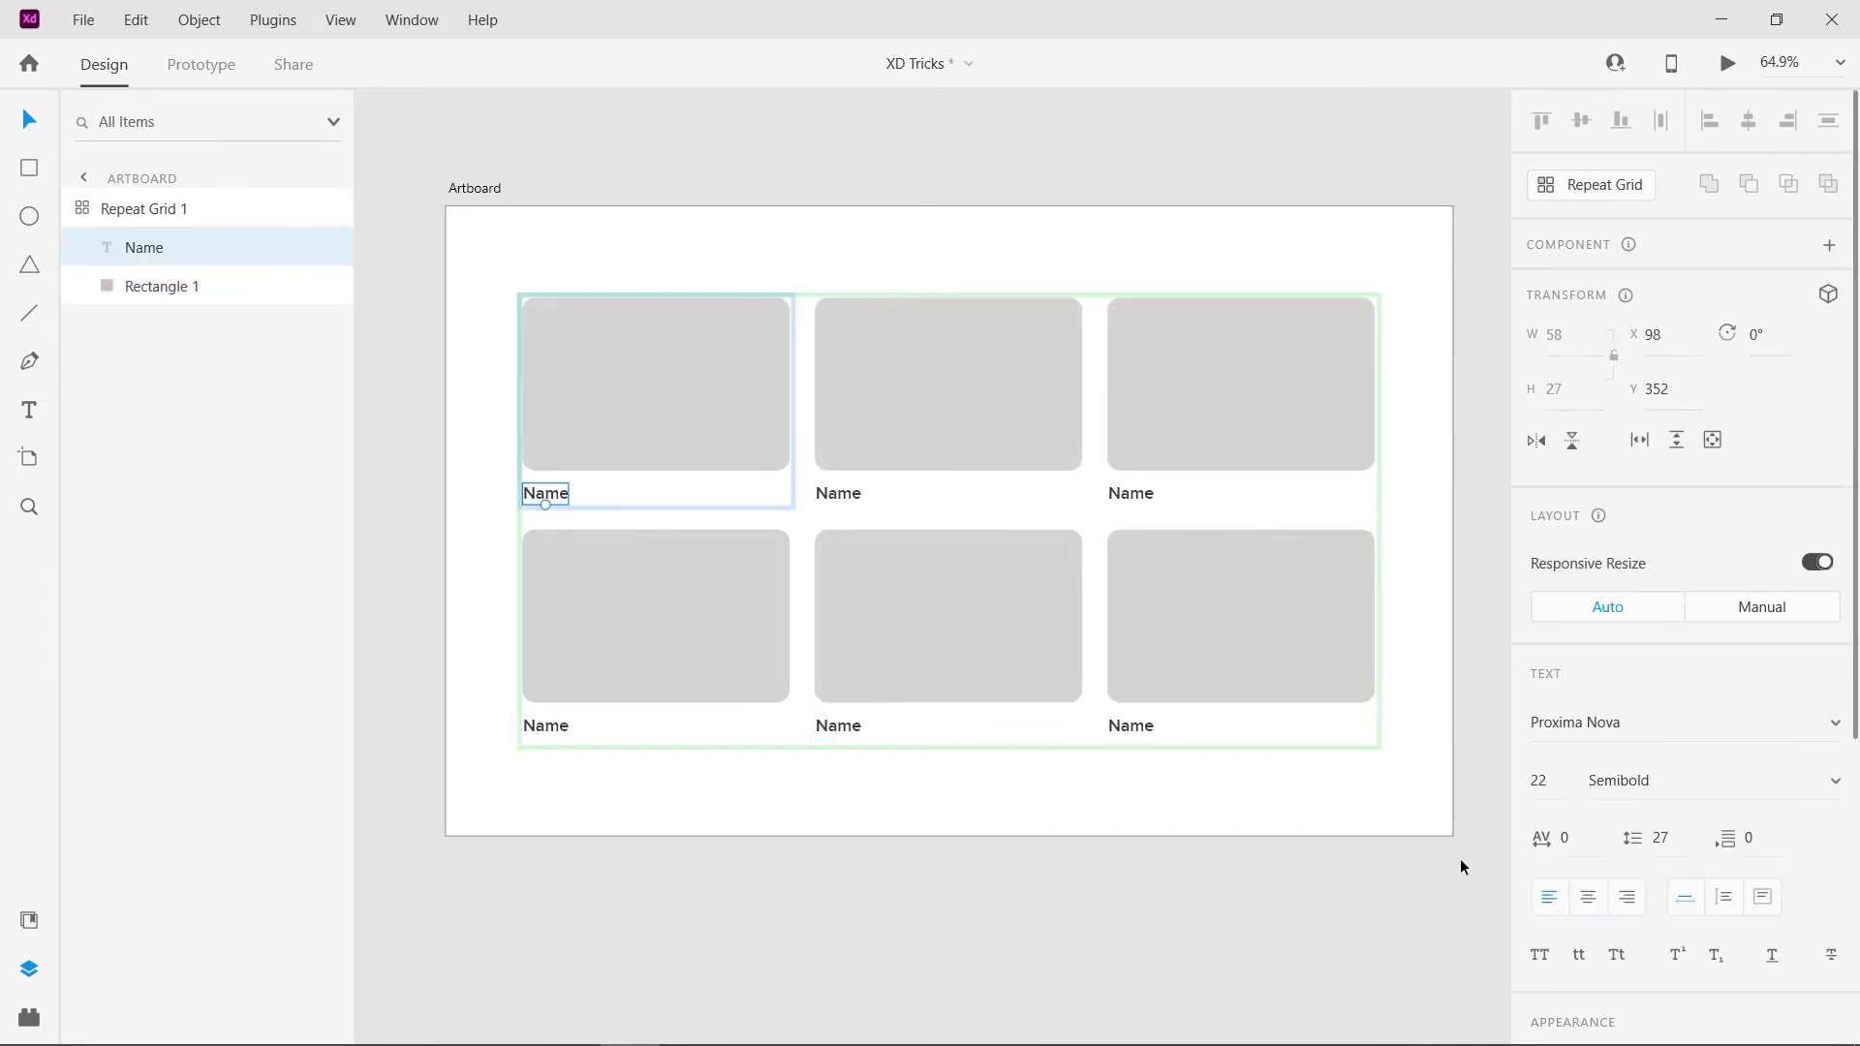
scroll(1631, 832, "down", 2)
left_click(1539, 639)
type("45")
key("Return")
type("13")
key("Return")
scroll(1592, 775, "down", 3)
left_click(1590, 771)
left_click_drag(1378, 652, 1439, 589)
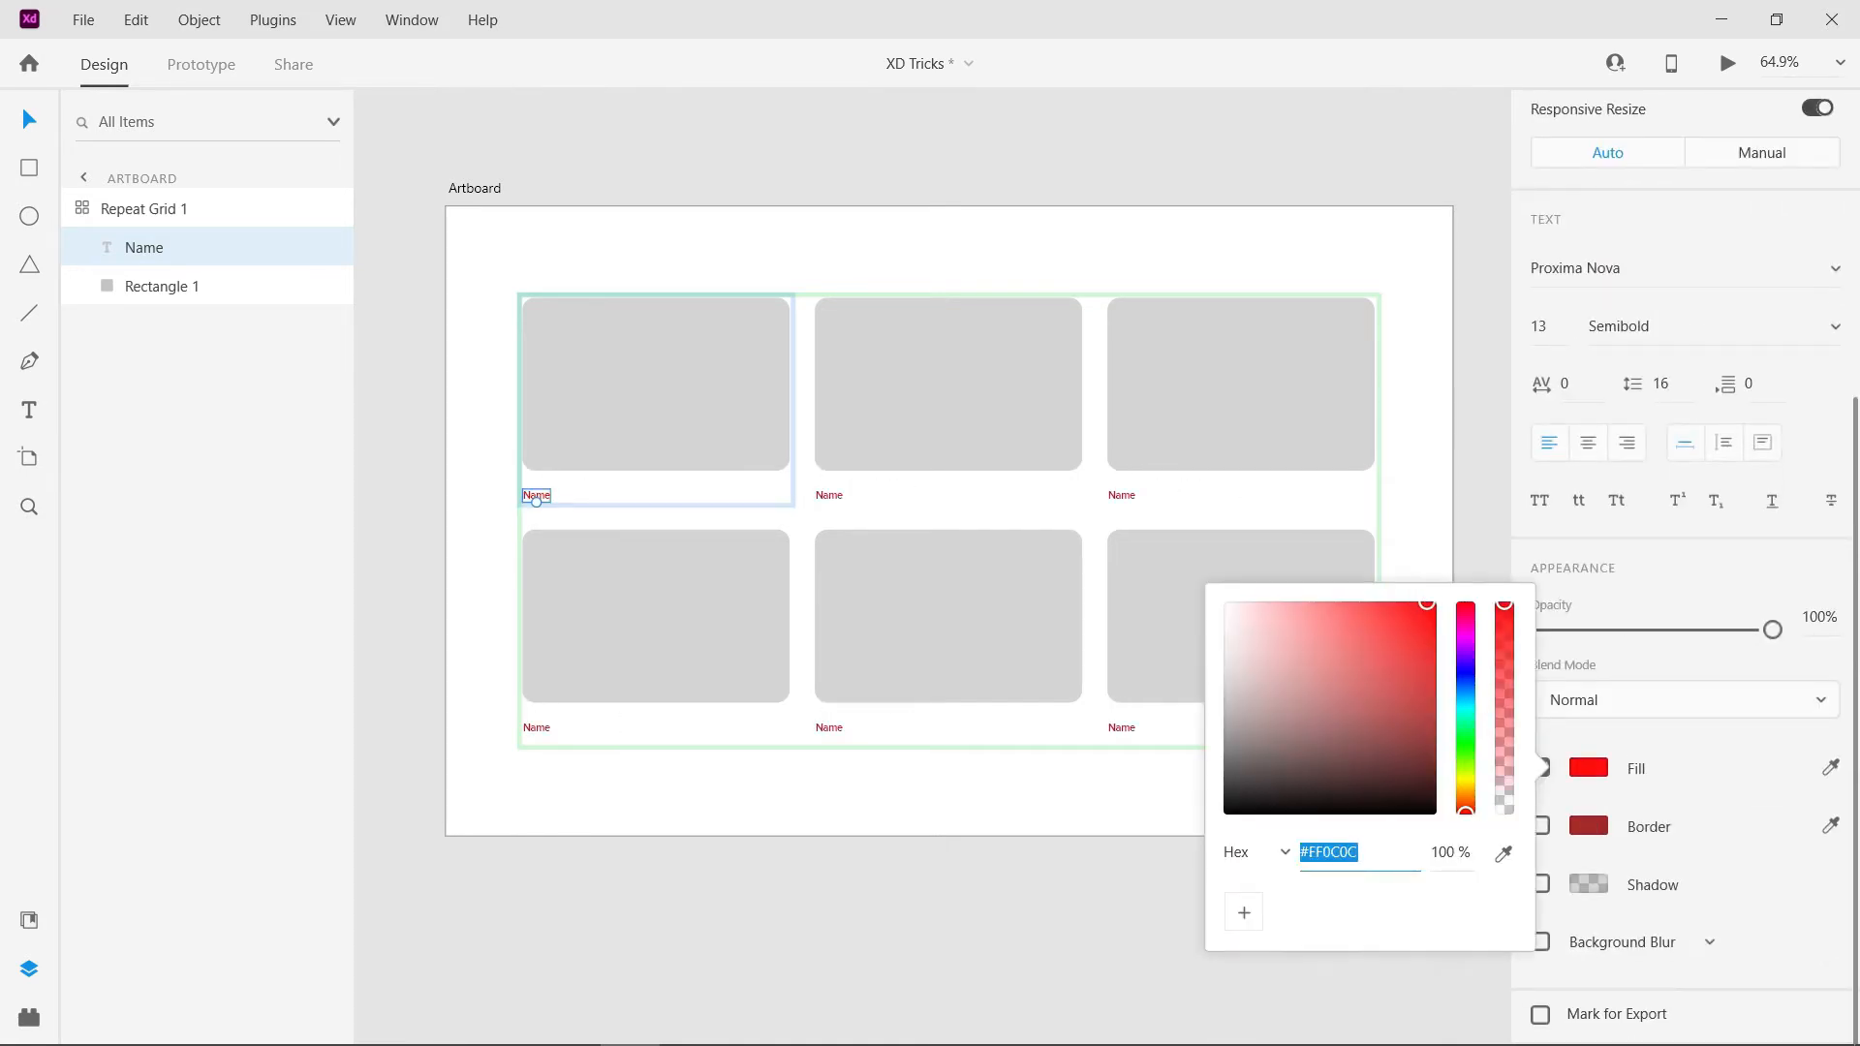
- Try font size 42 on the Name label, and undo all the label's size and colour changes
left_click(1539, 327)
type("42")
key("Return")
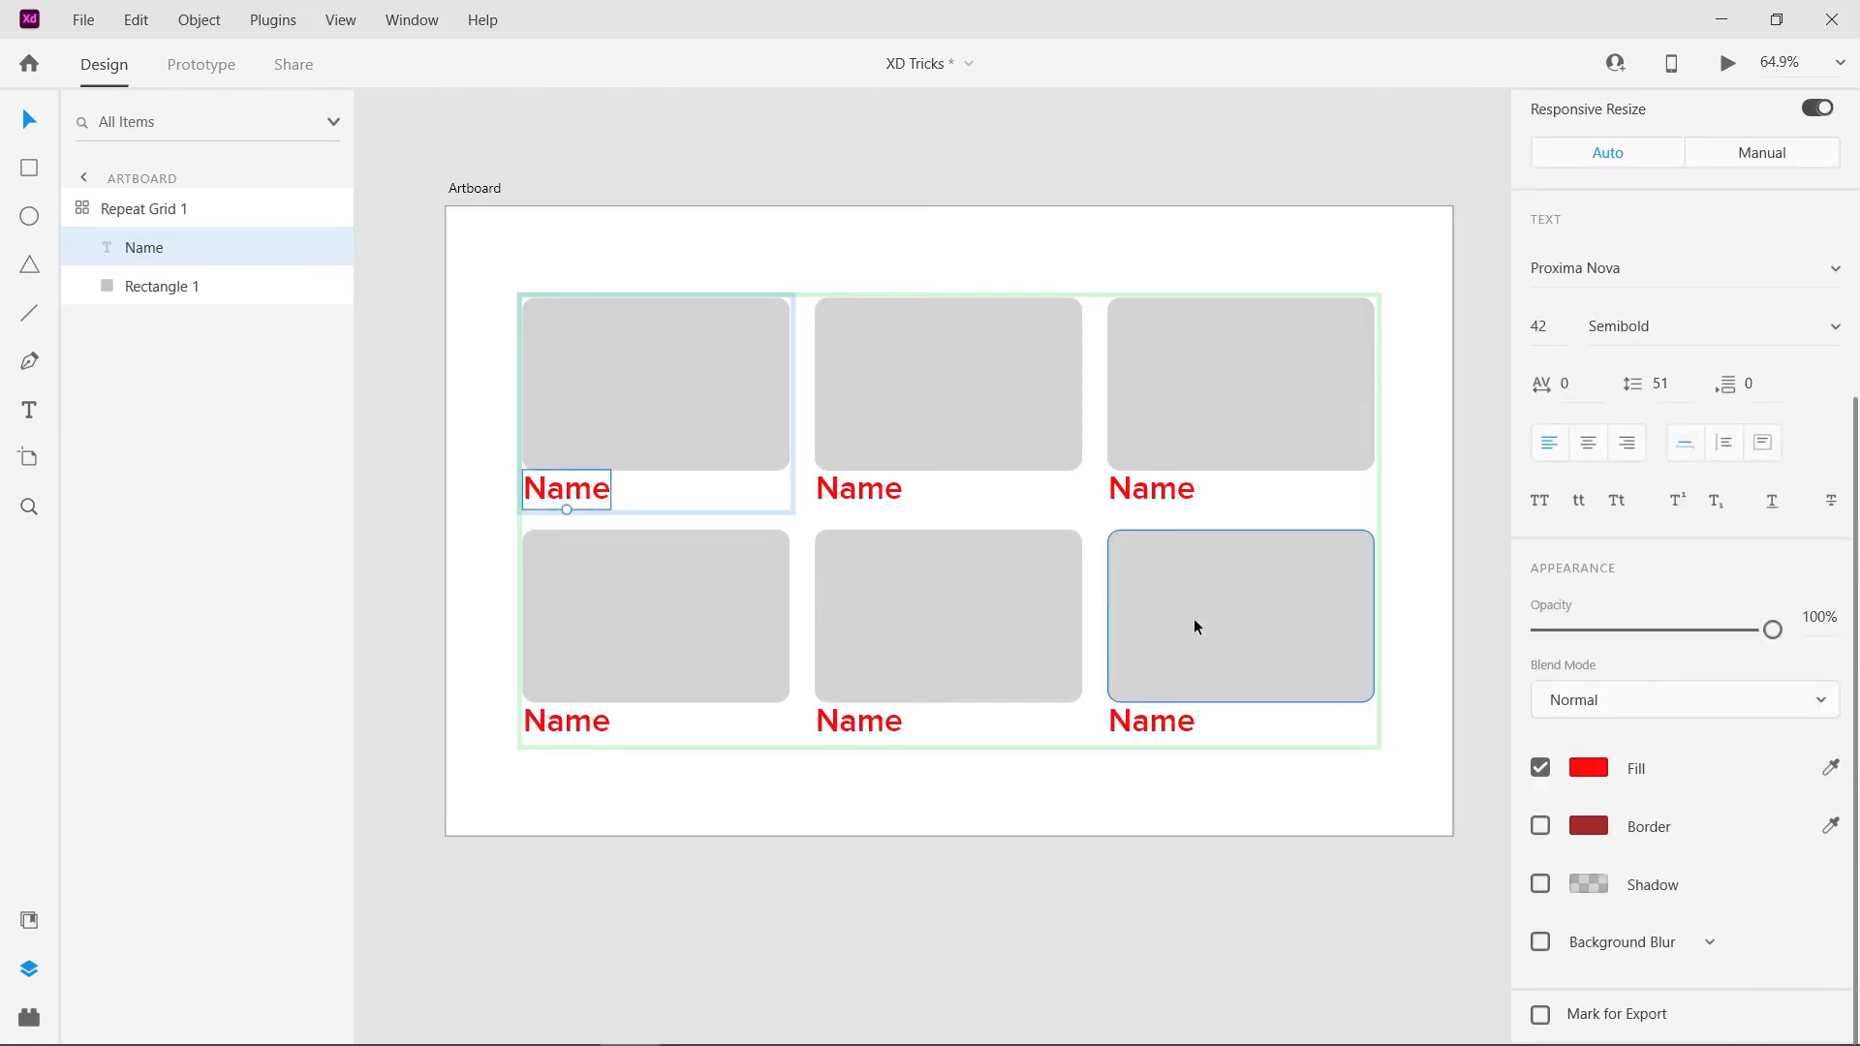
key("ctrl+z")
key("ctrl+z")
key("ctrl+z")
key("ctrl+z")
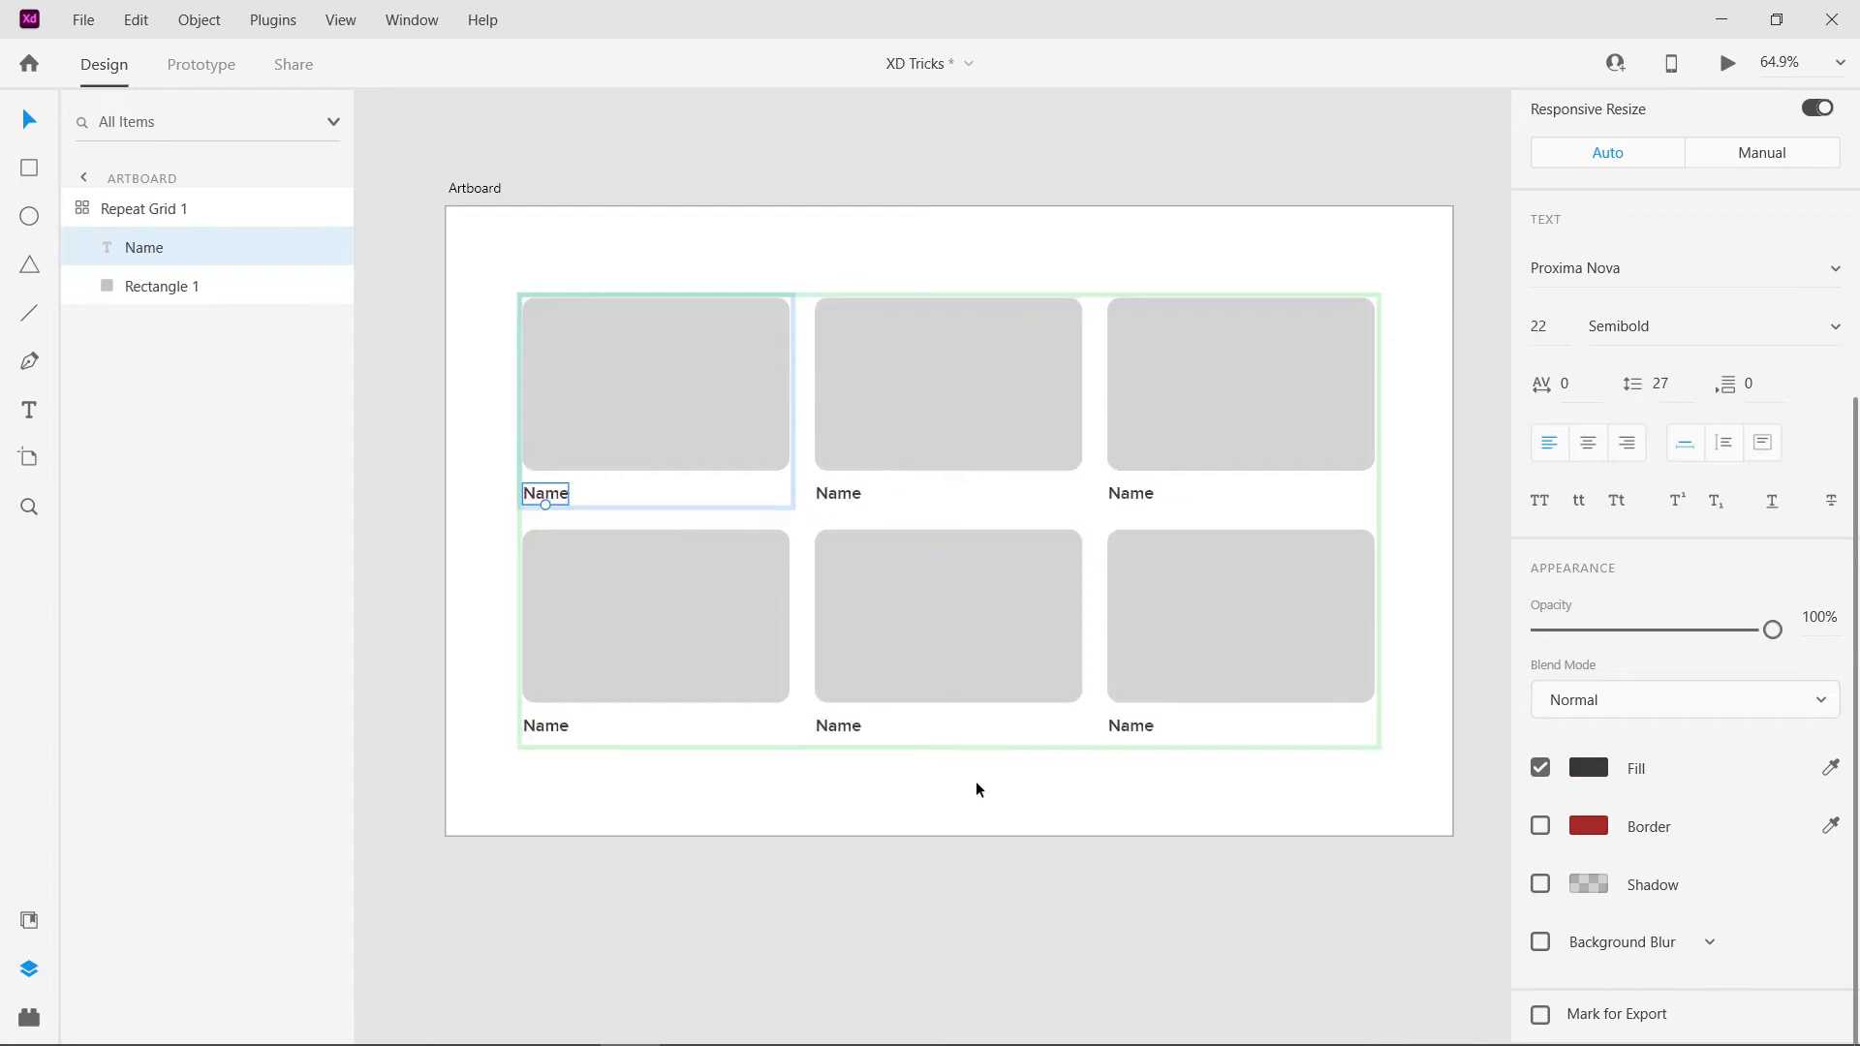
left_click(662, 772)
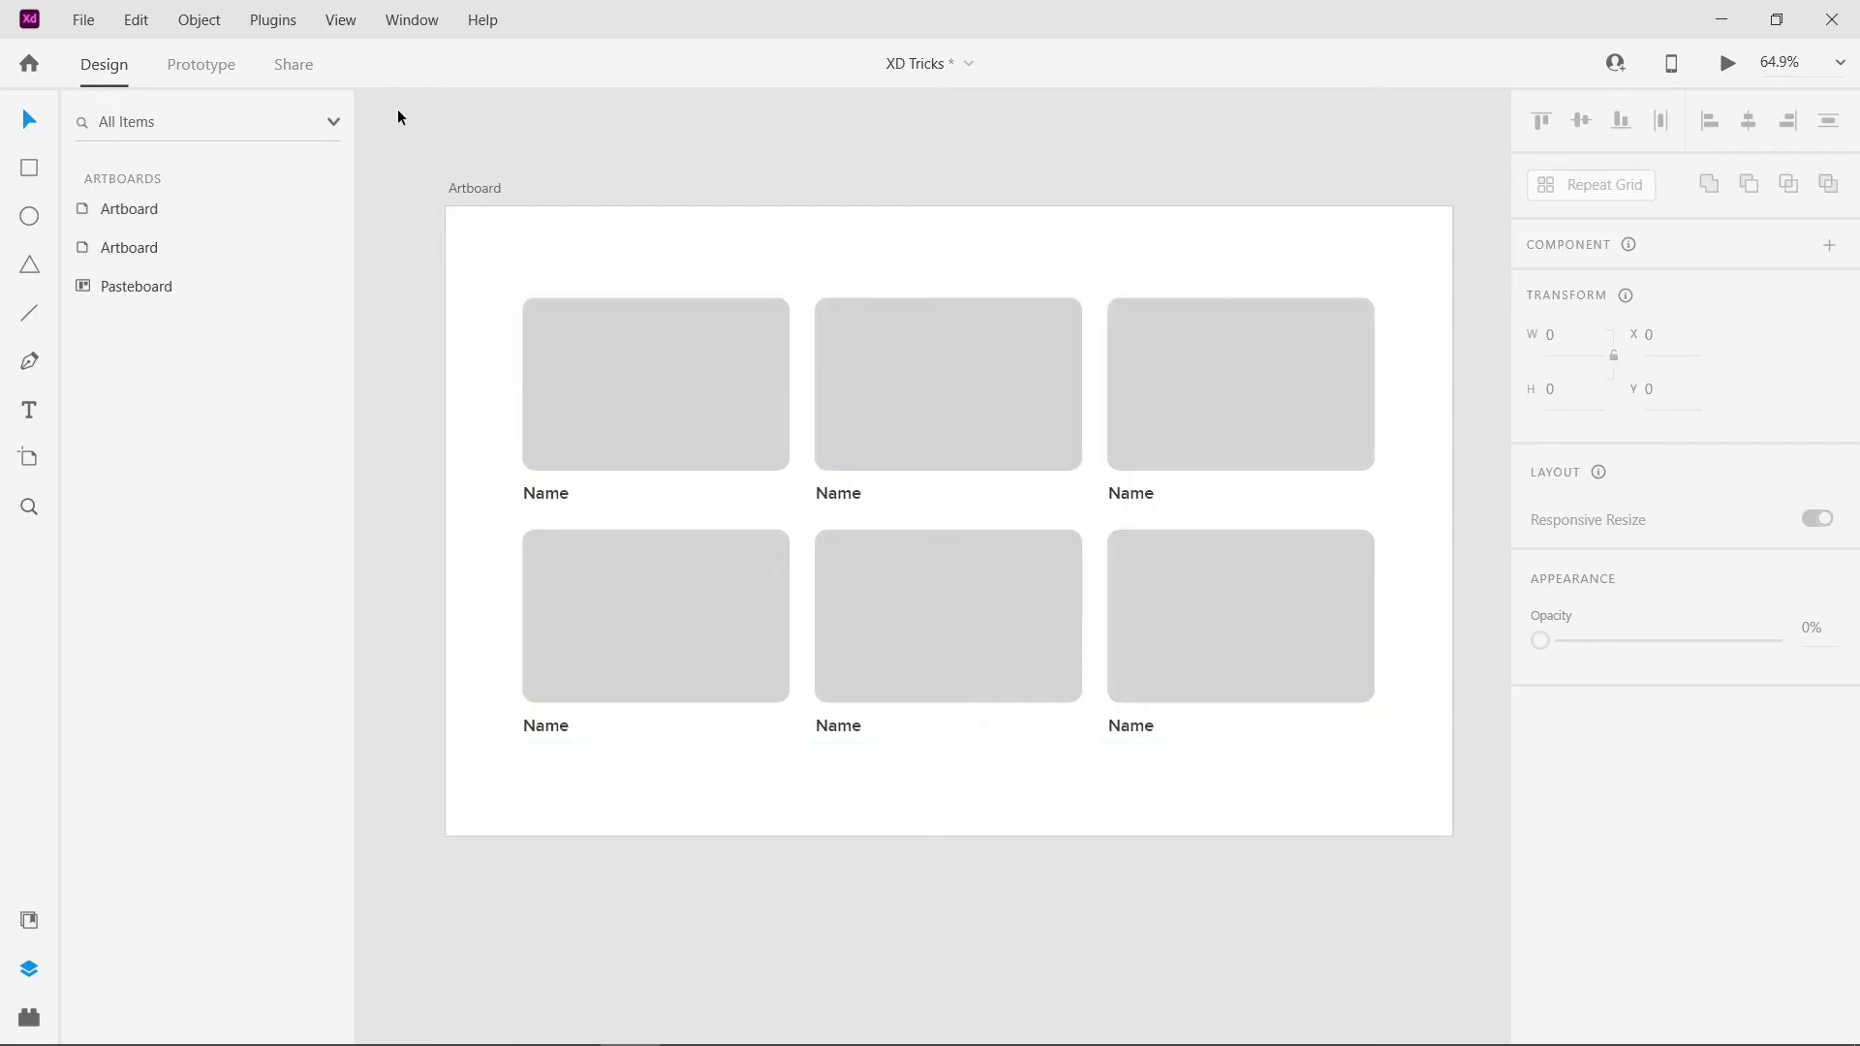
- Fill the Repeat Grid's rectangles with images 1 to 6 from the Marvel folder
left_click(485, 188)
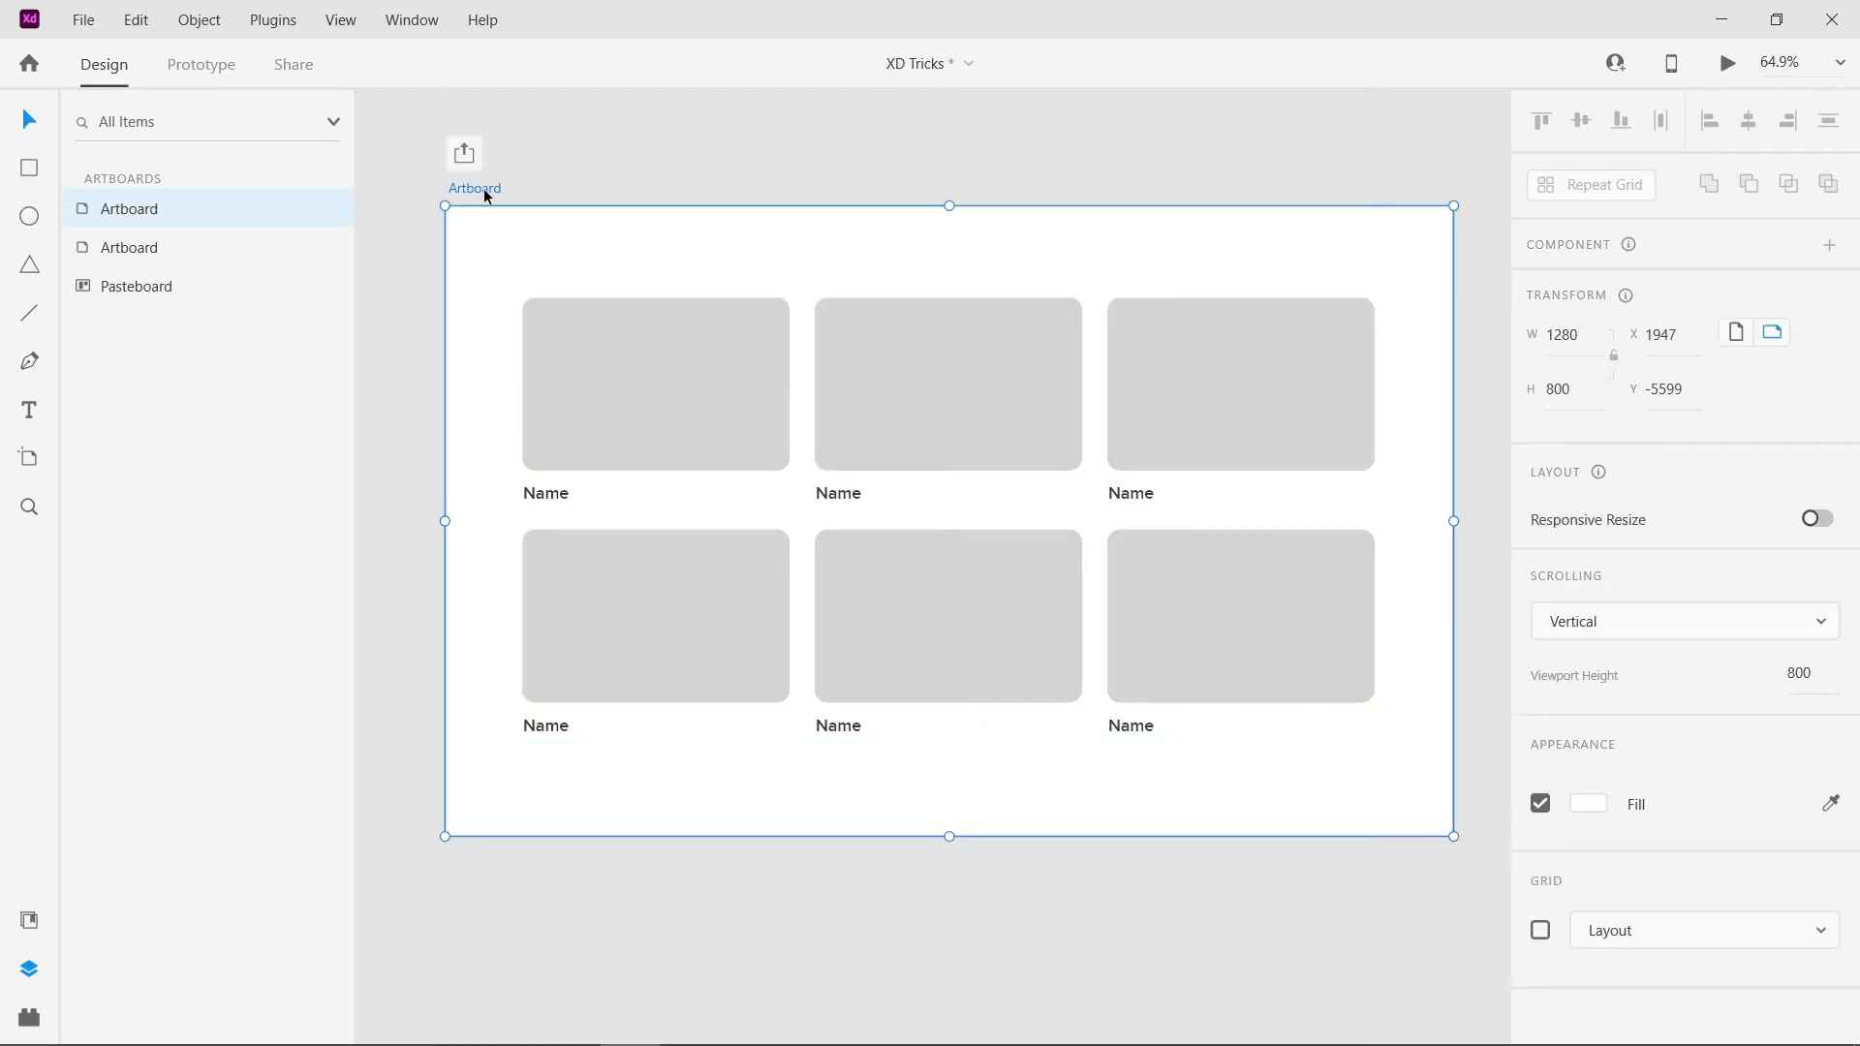
key("ctrl+3")
left_click(1079, 560)
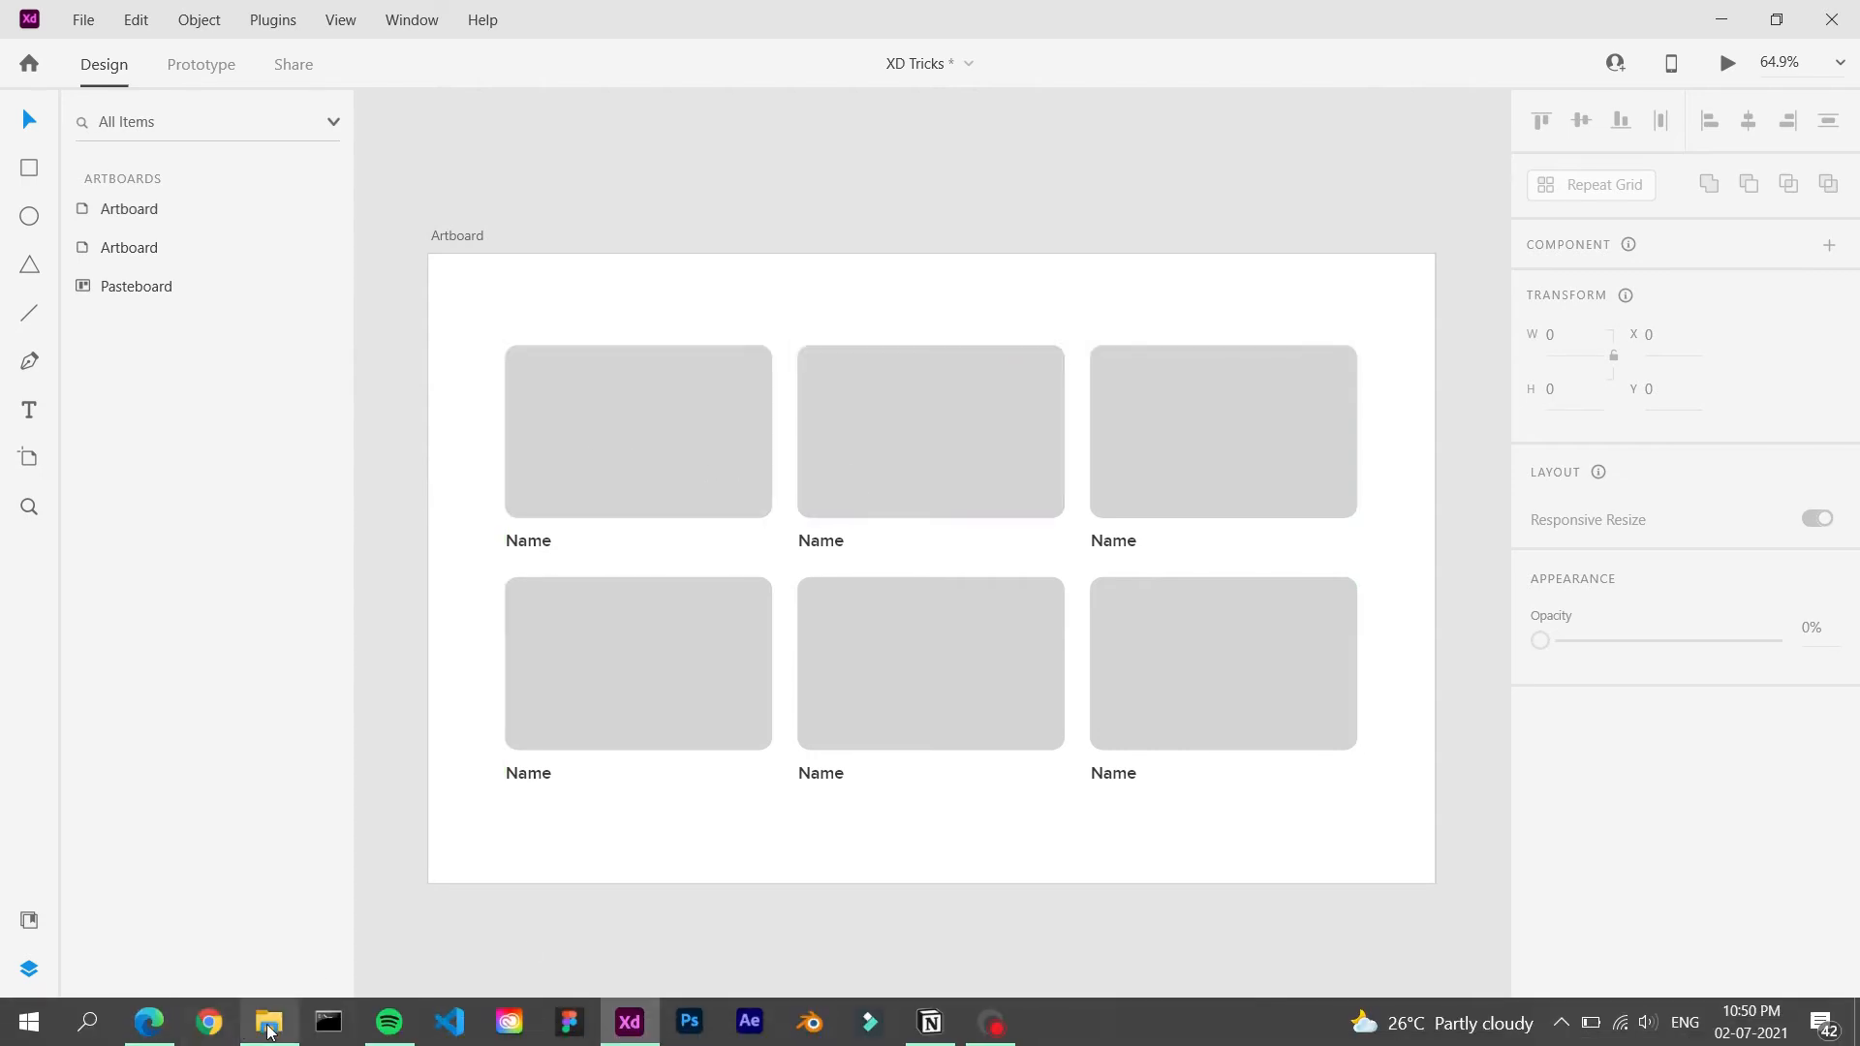
left_click(270, 1025)
left_click(139, 694)
left_click(283, 835, "shift")
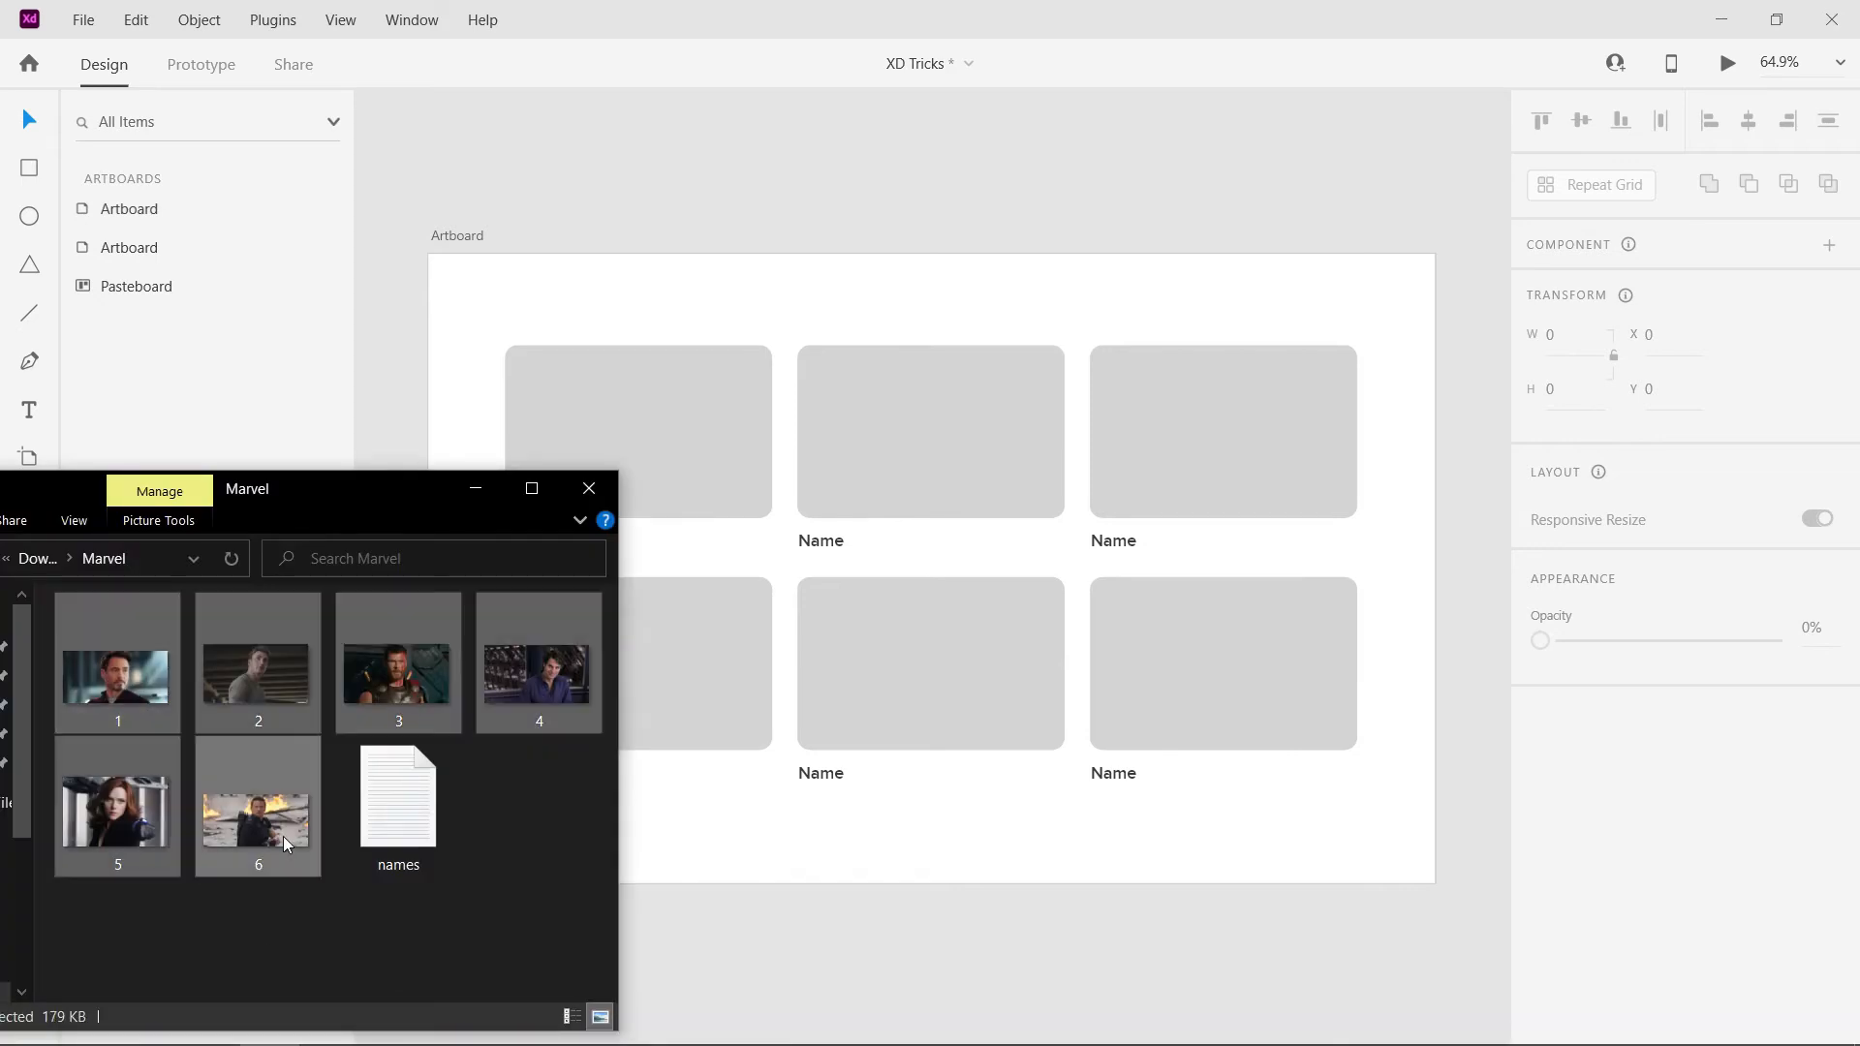
left_click_drag(116, 682, 708, 454)
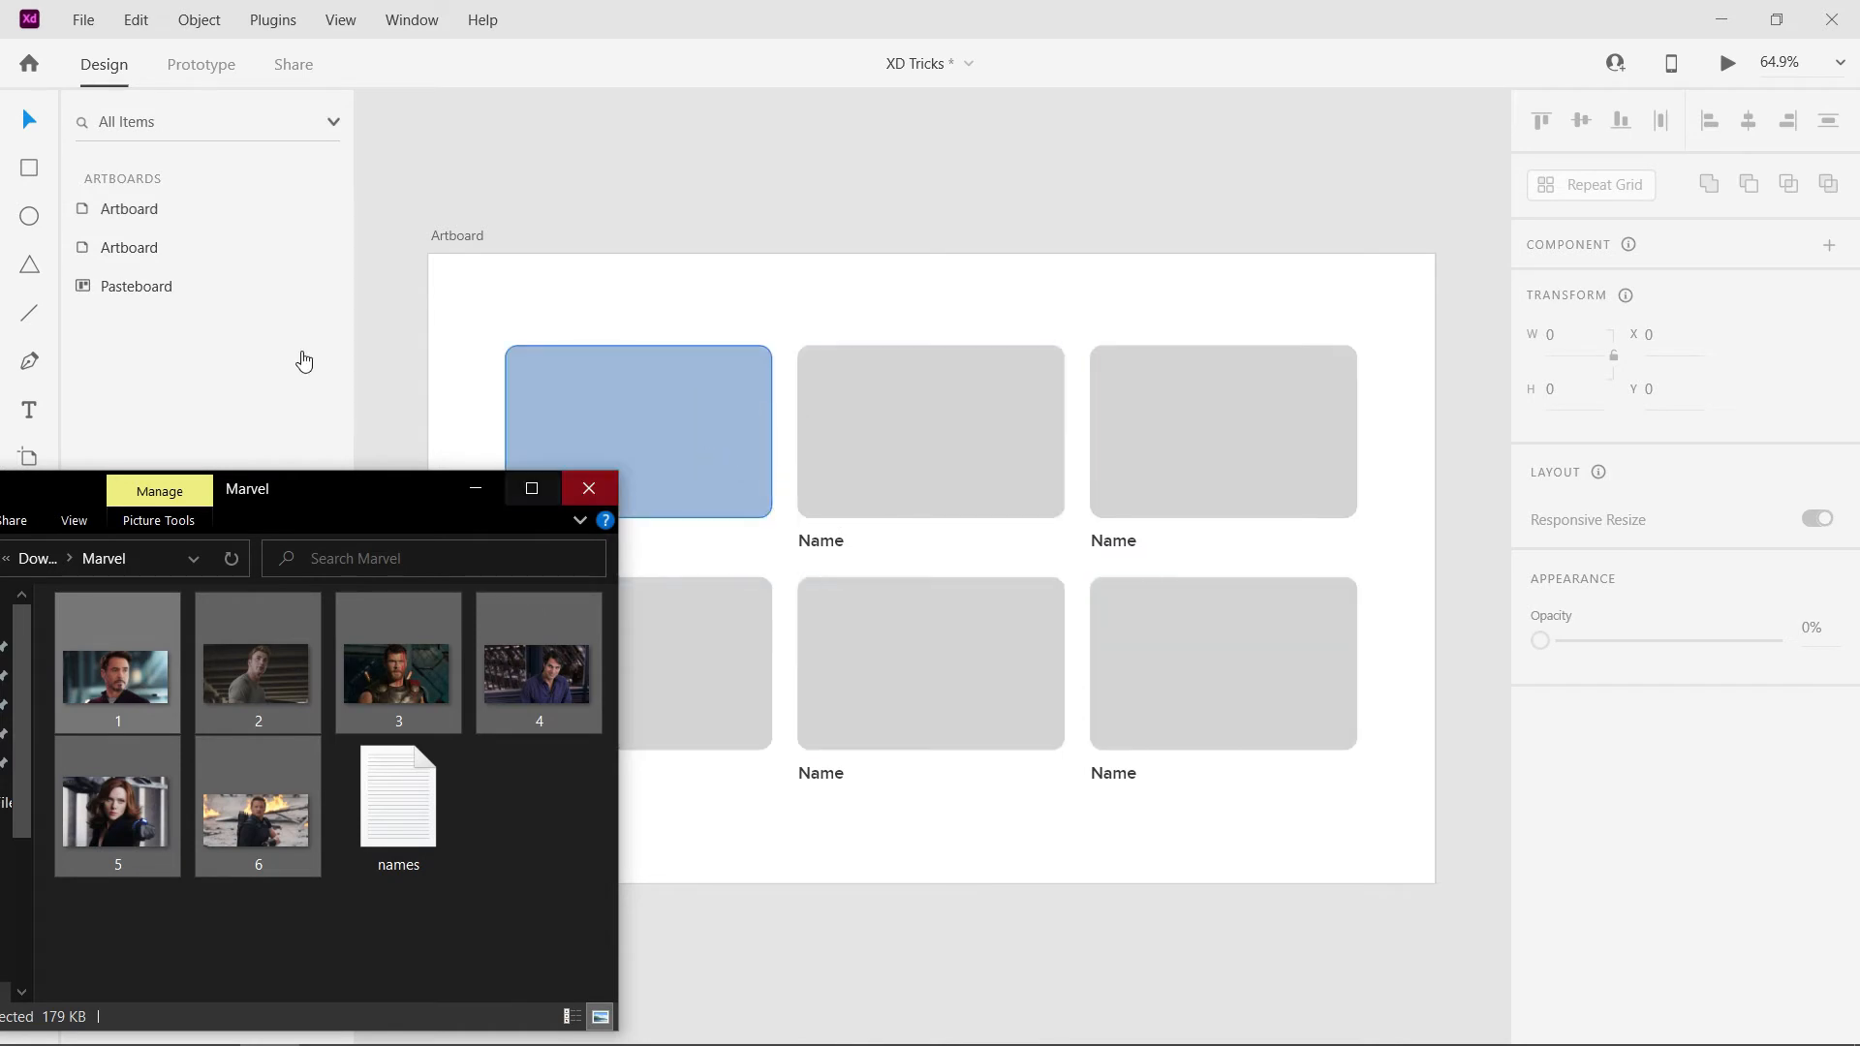
left_click(911, 950)
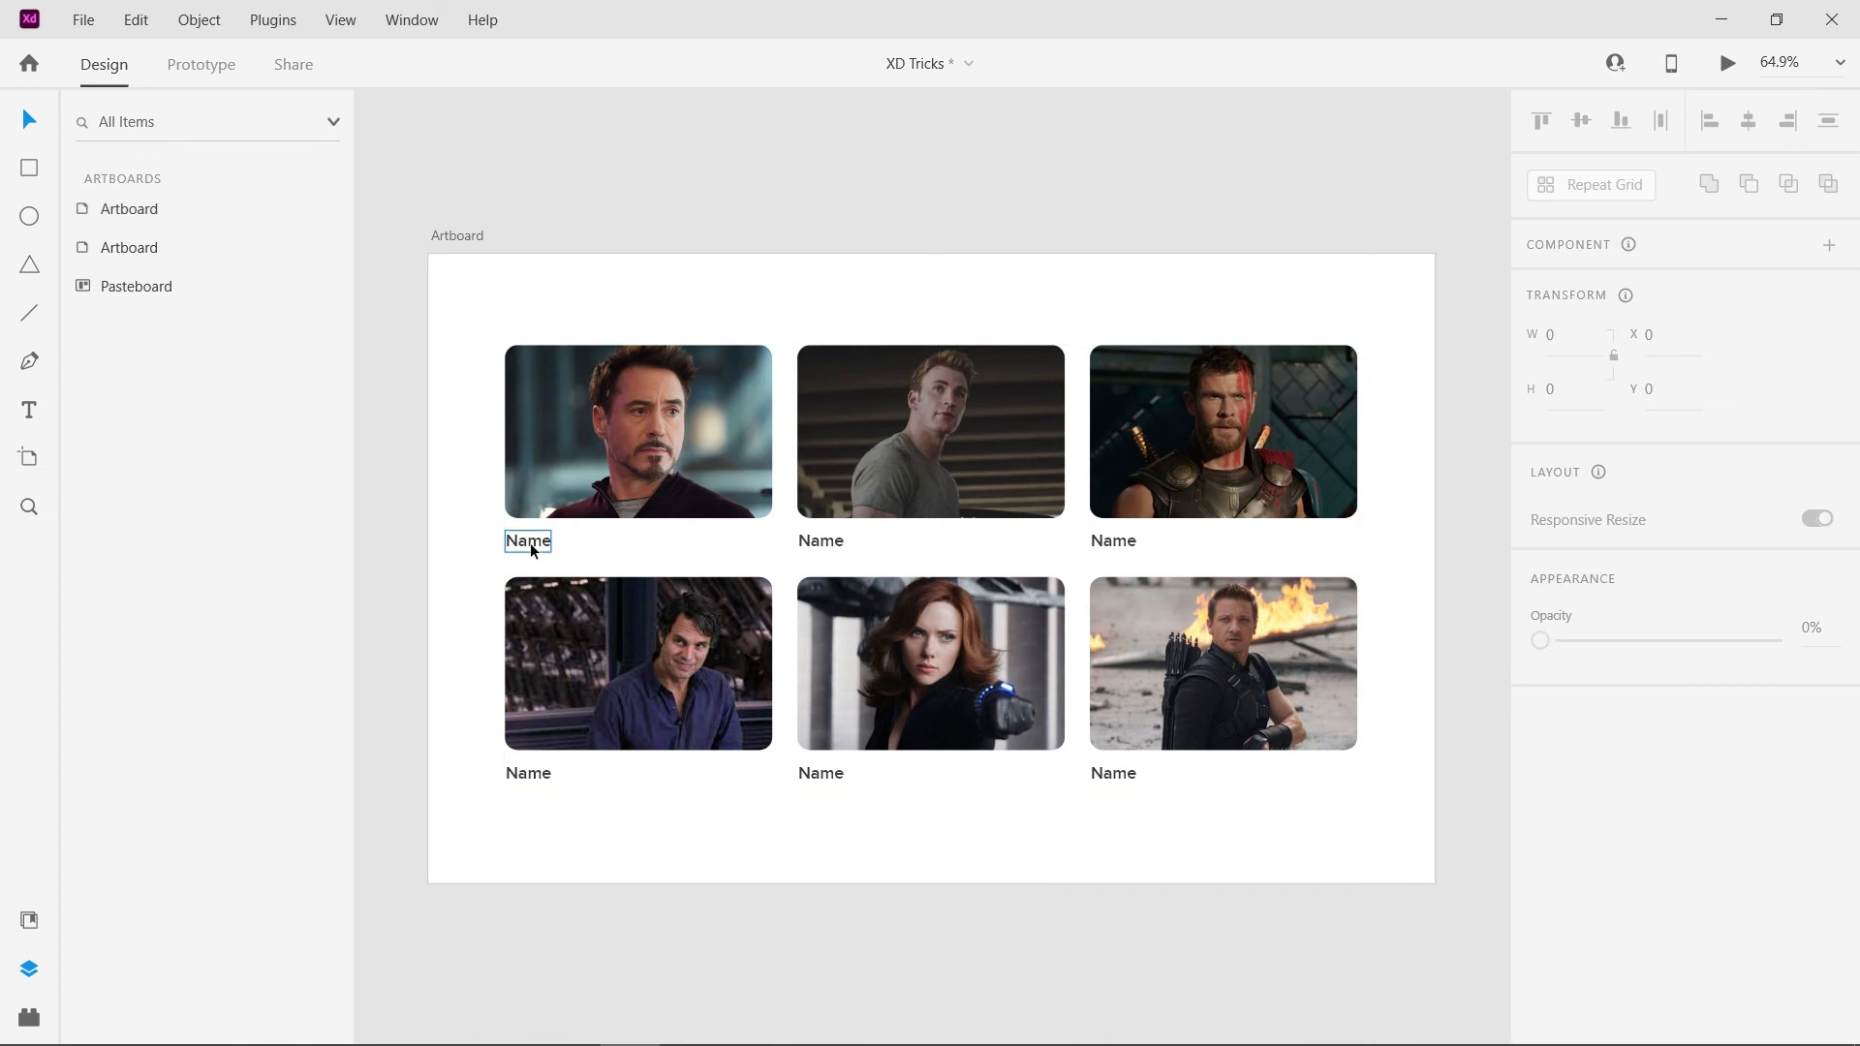
- Try replacing the first Name label's text with "asd", and undo the edit
double_click(531, 544, "ctrl")
type("asd")
key("ctrl+z")
key("ctrl+z")
key("ctrl+z")
key("Escape")
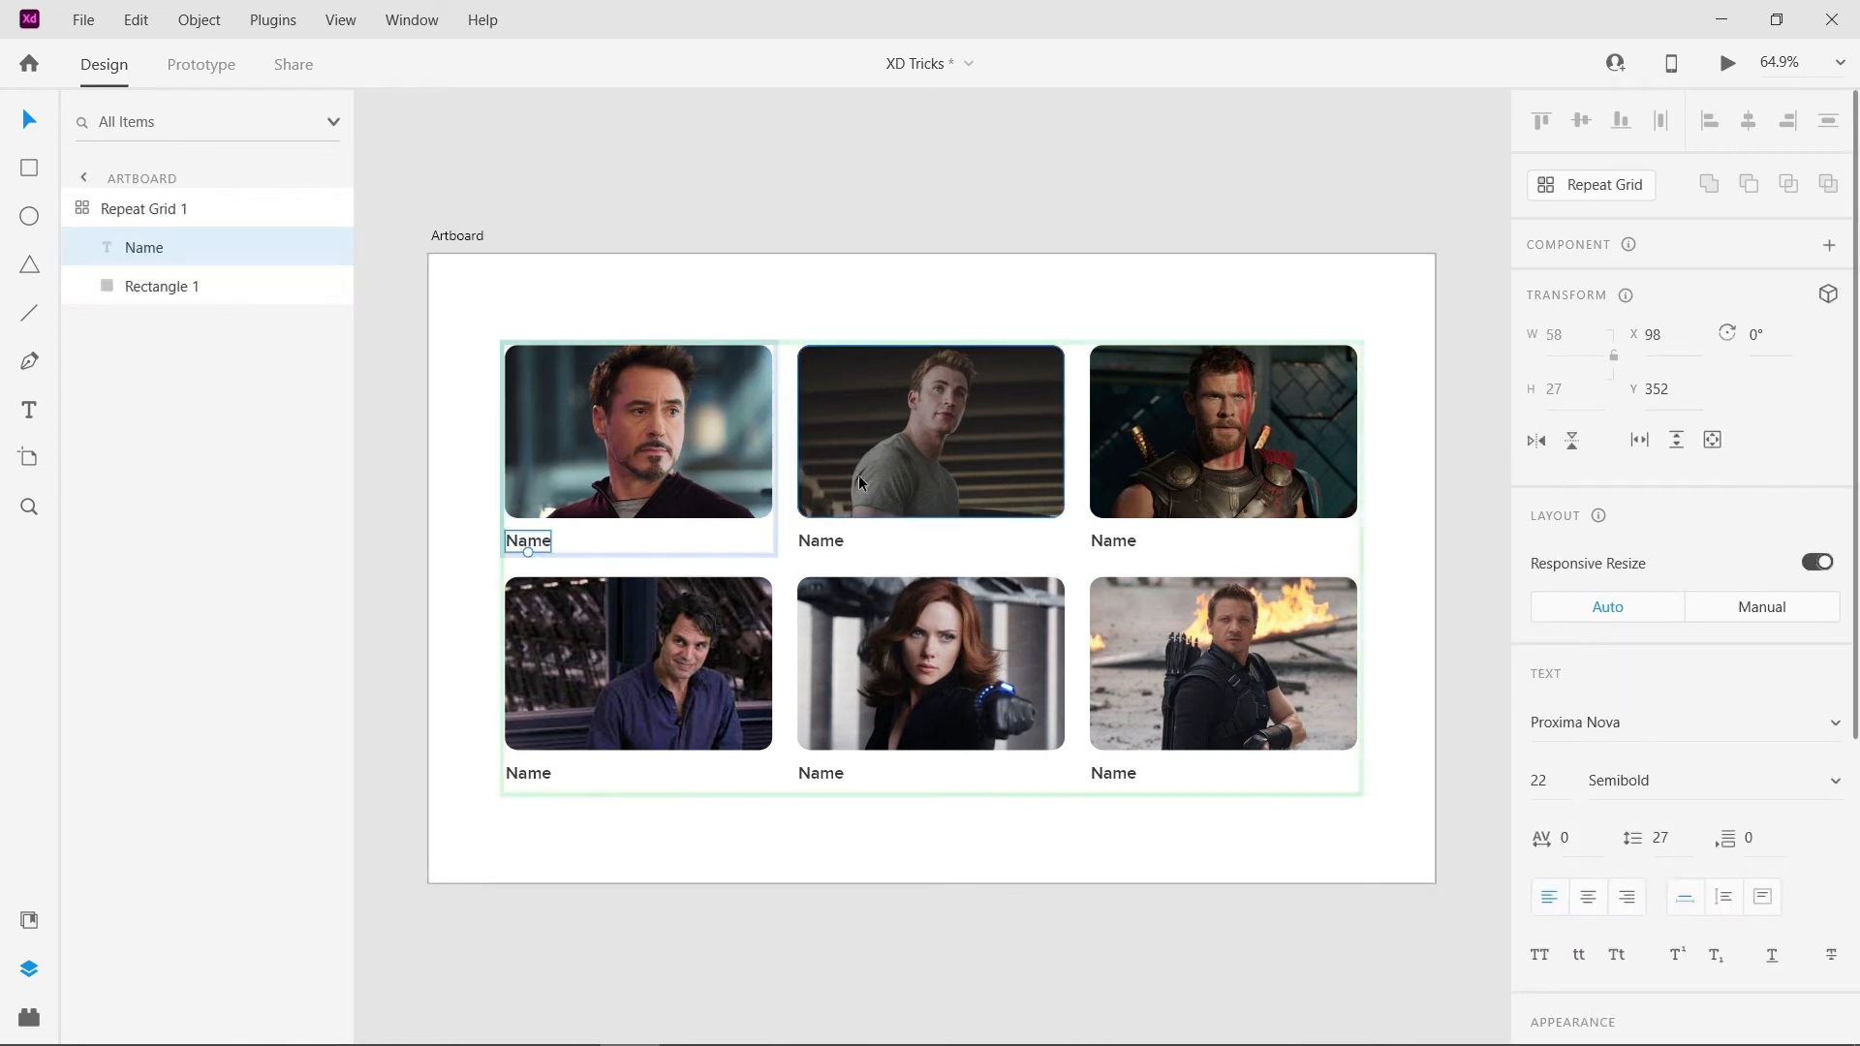
key("Escape")
key("Escape")
- Populate the Repeat Grid's Name labels from the names text file in the Marvel folder
left_click(282, 1020)
left_click(439, 874)
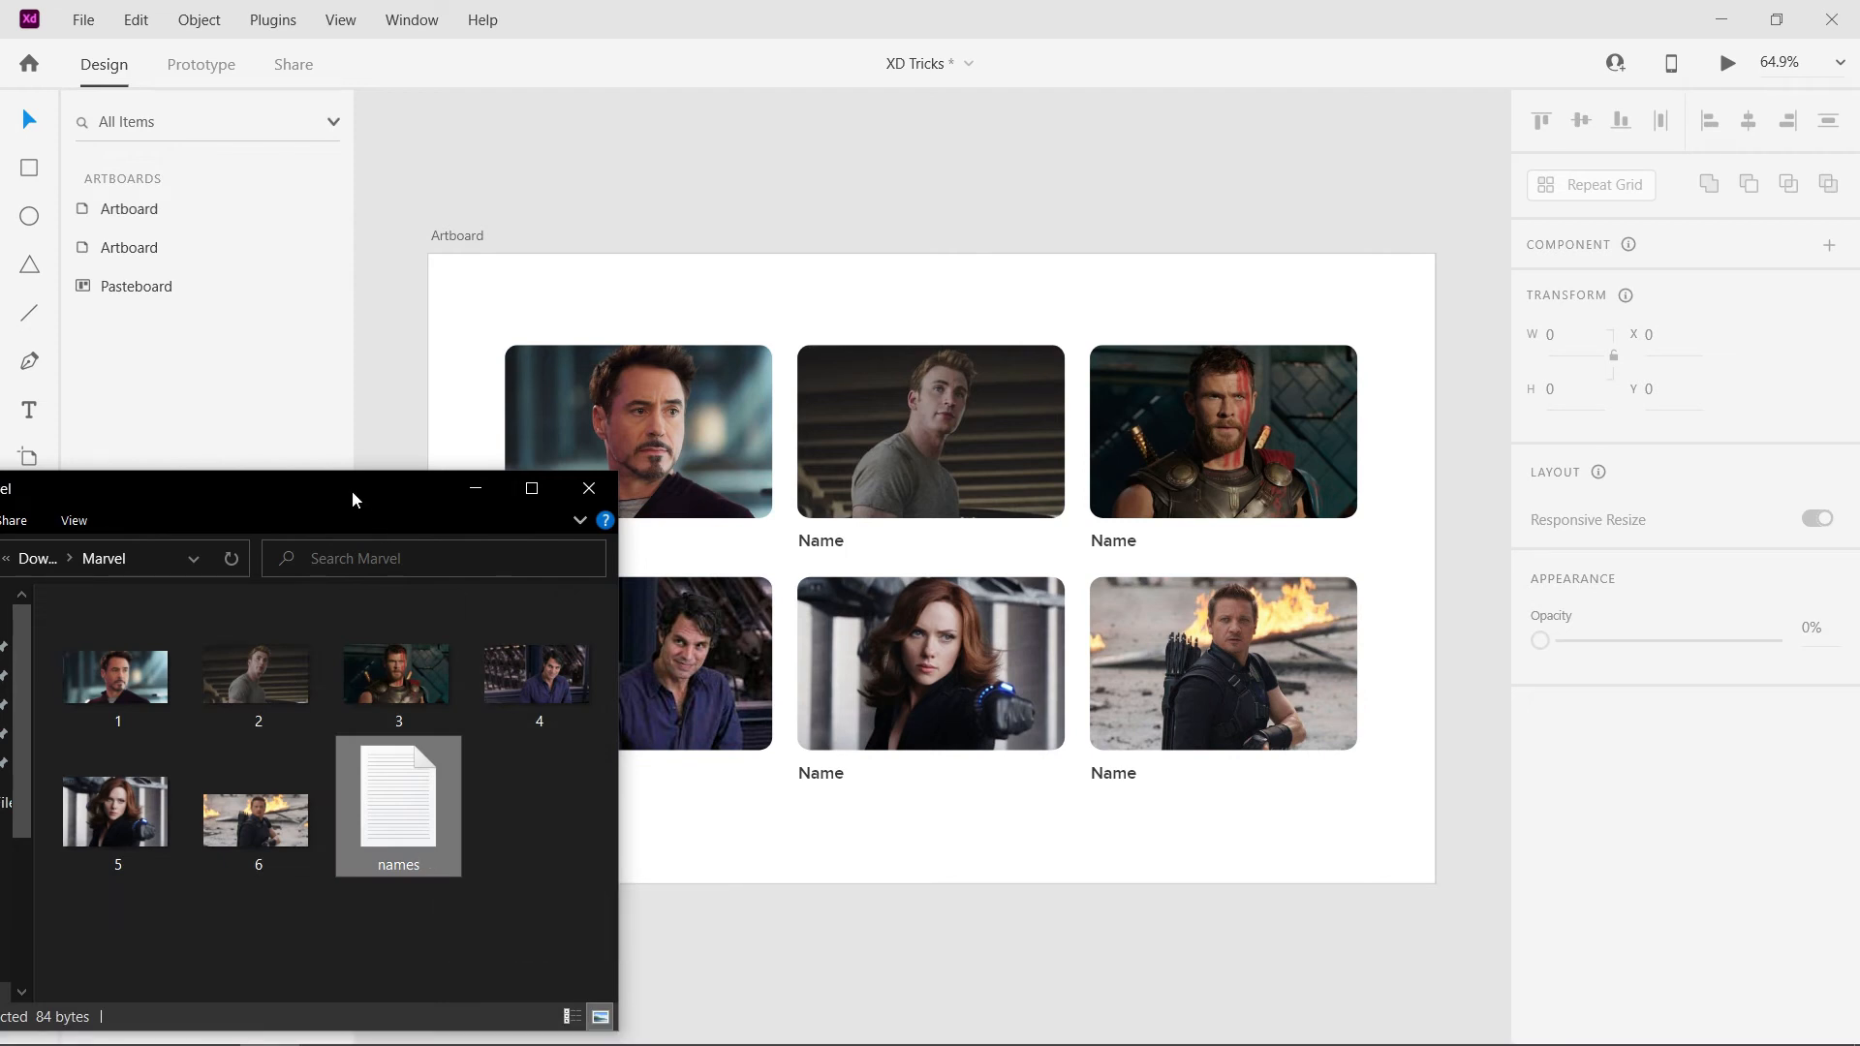
left_click_drag(352, 490, 208, 407)
left_click_drag(259, 732, 535, 546)
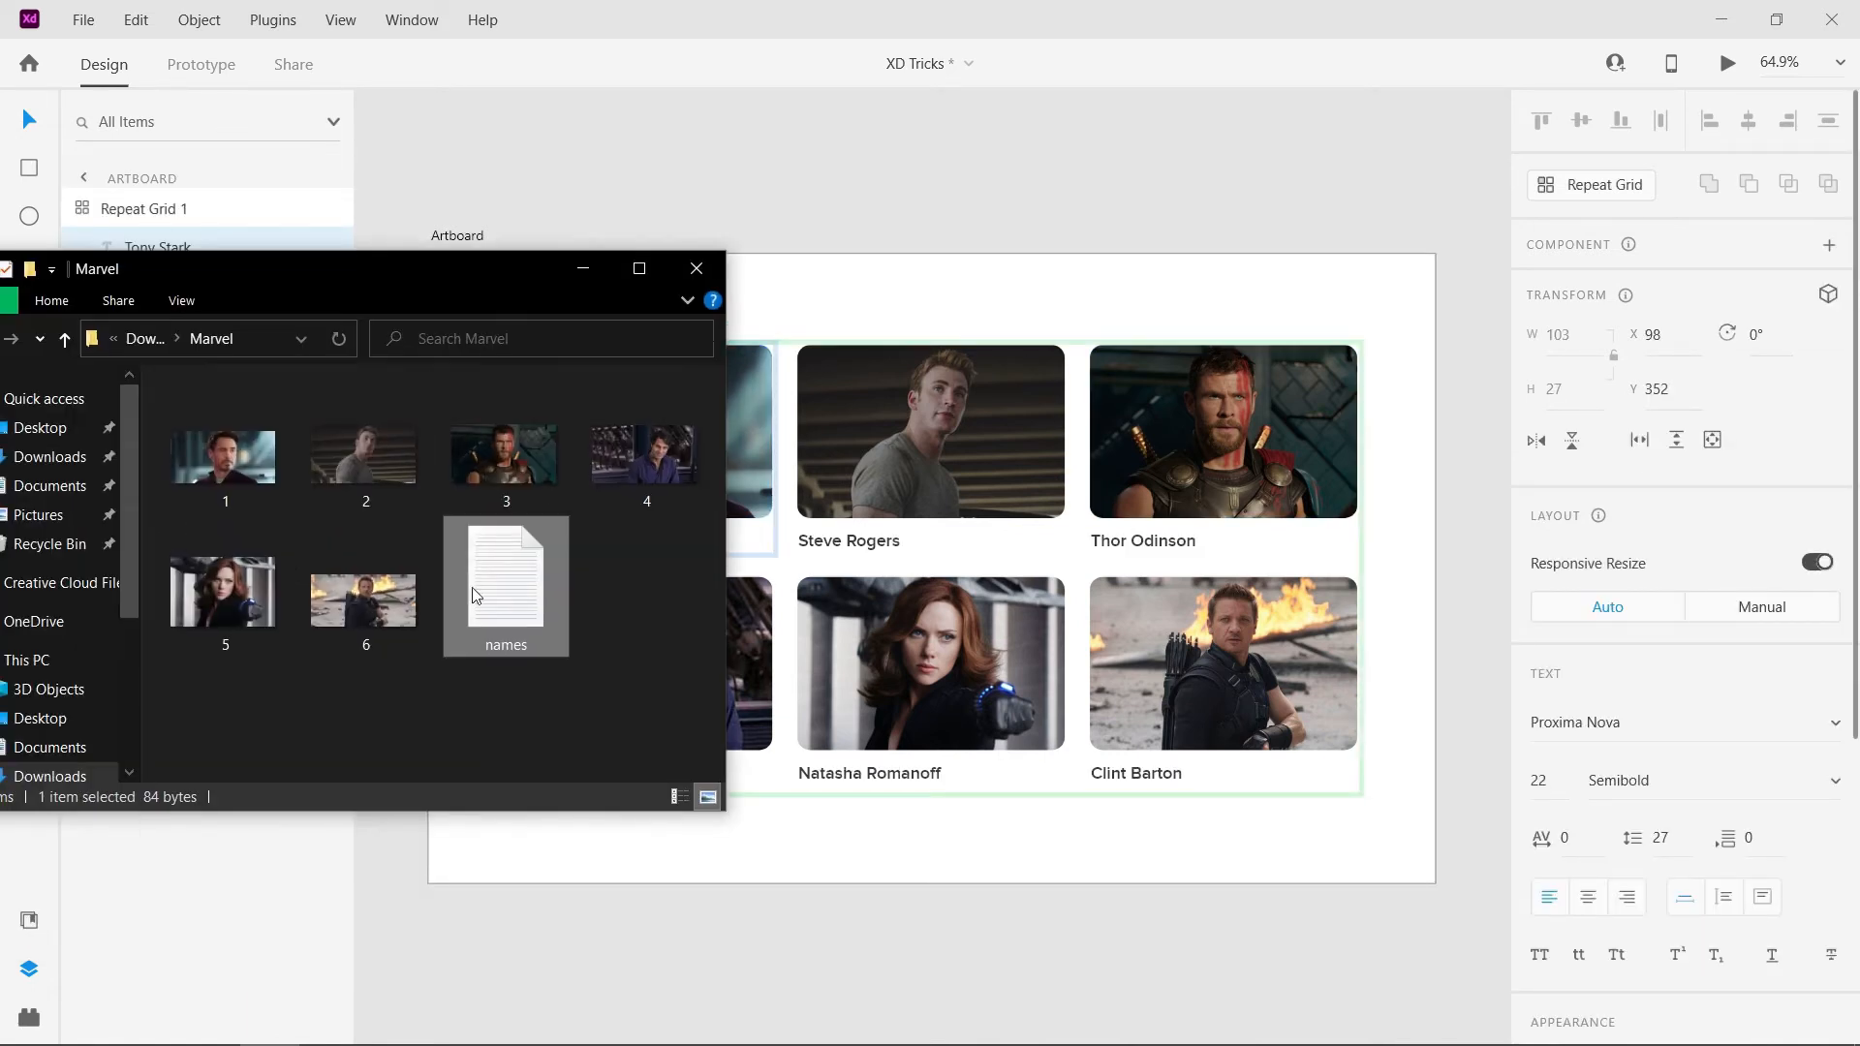
- Open the names text file in Notepad to examine how its entries are laid out, and close it
double_click(474, 594)
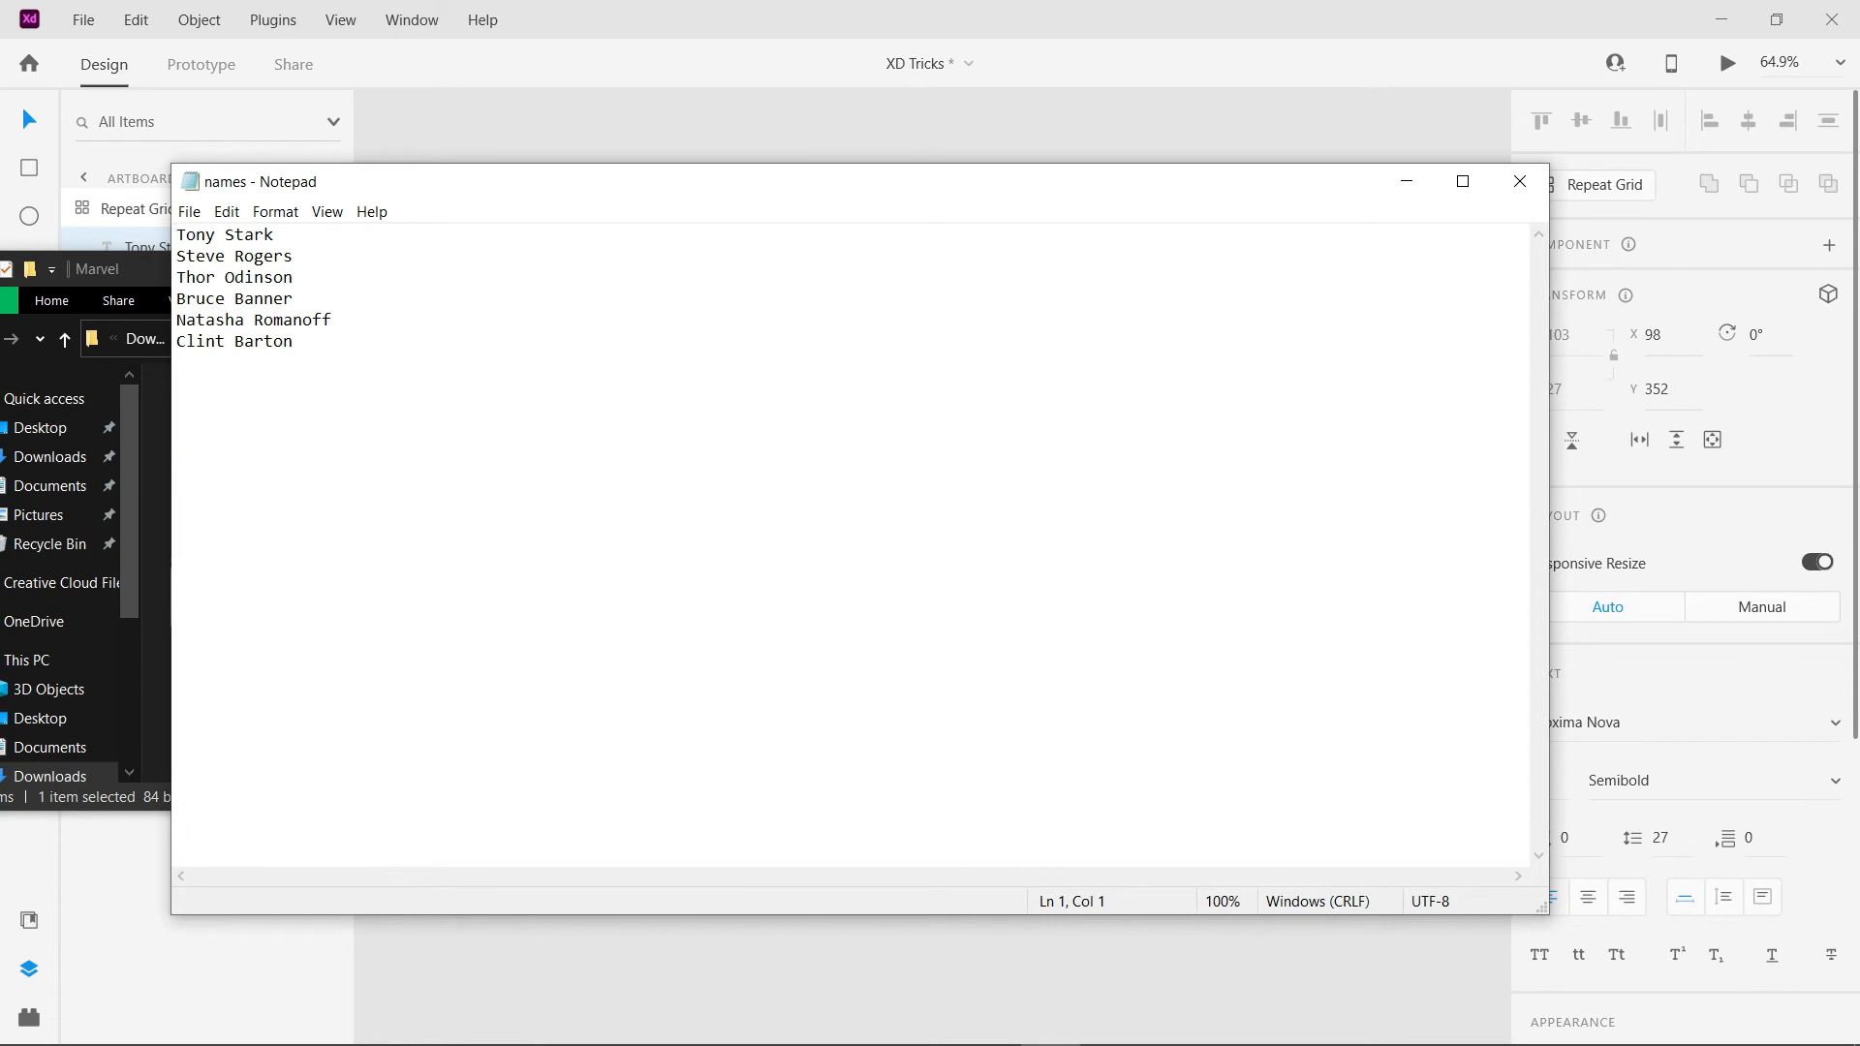
left_click_drag(772, 188, 695, 298)
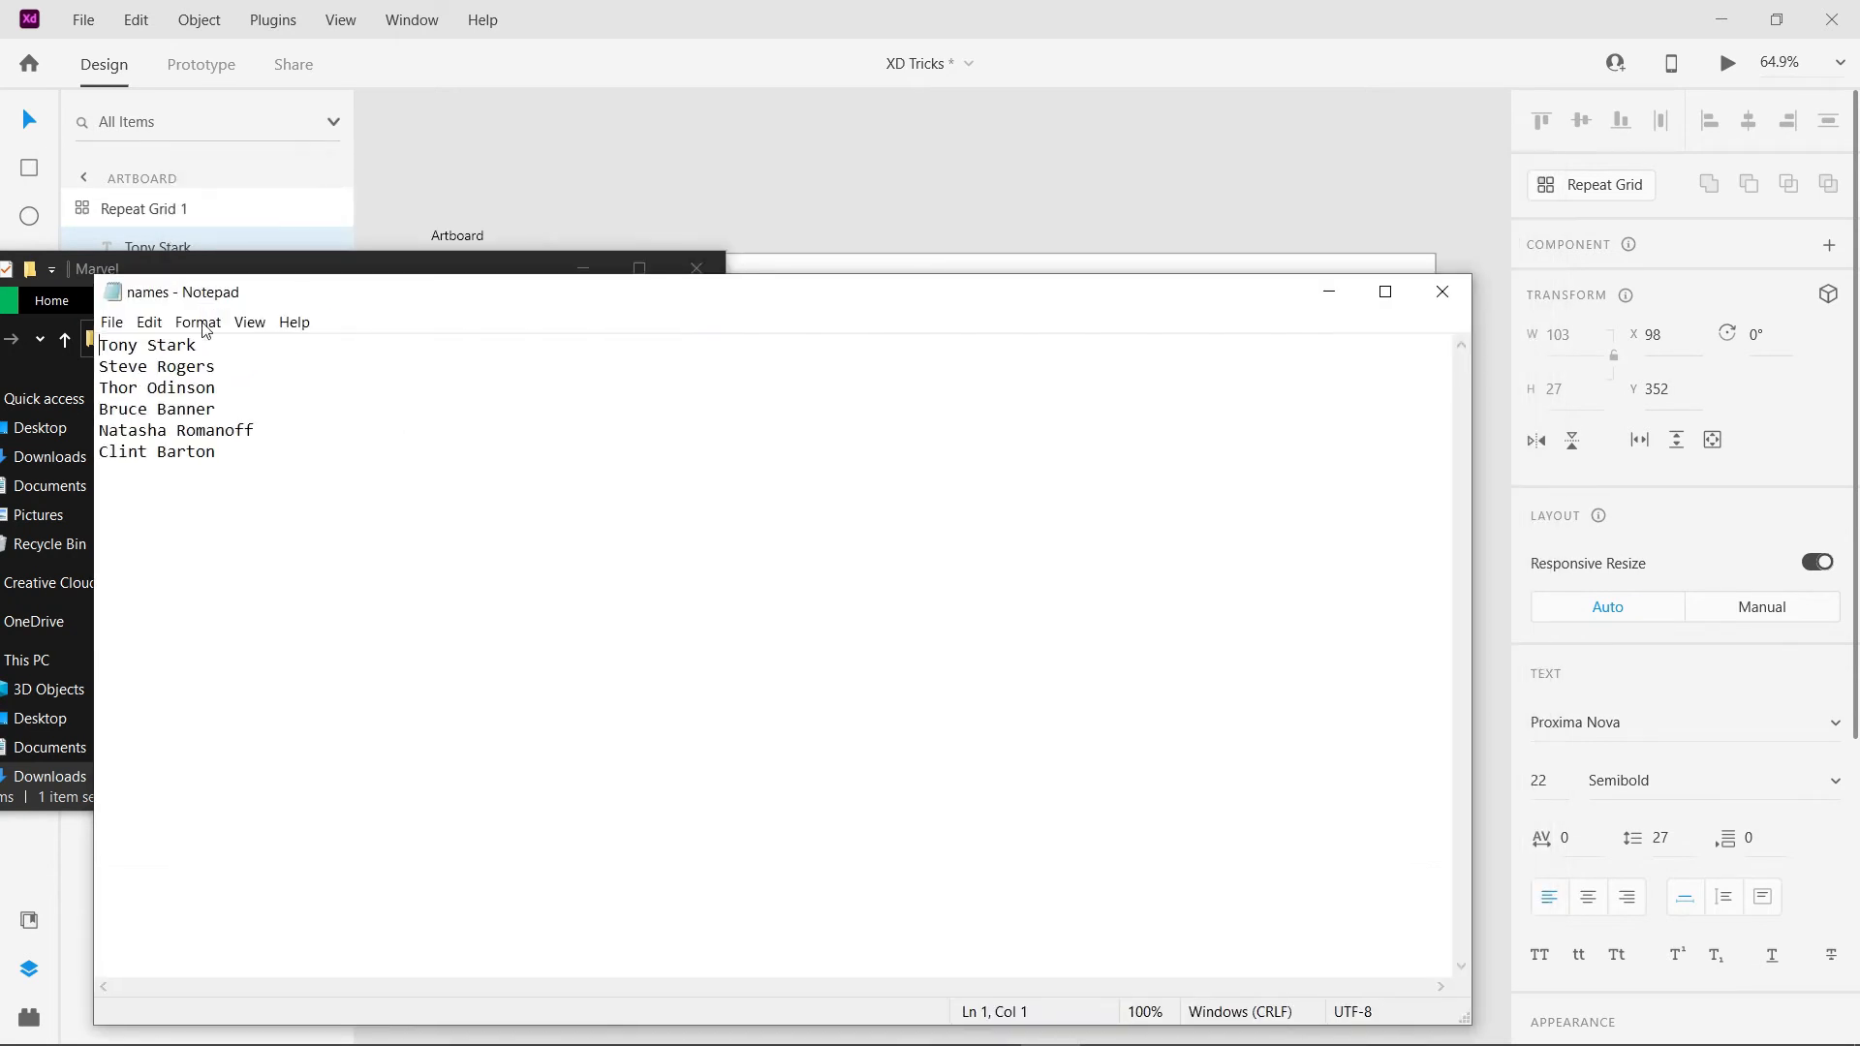
left_click(1443, 292)
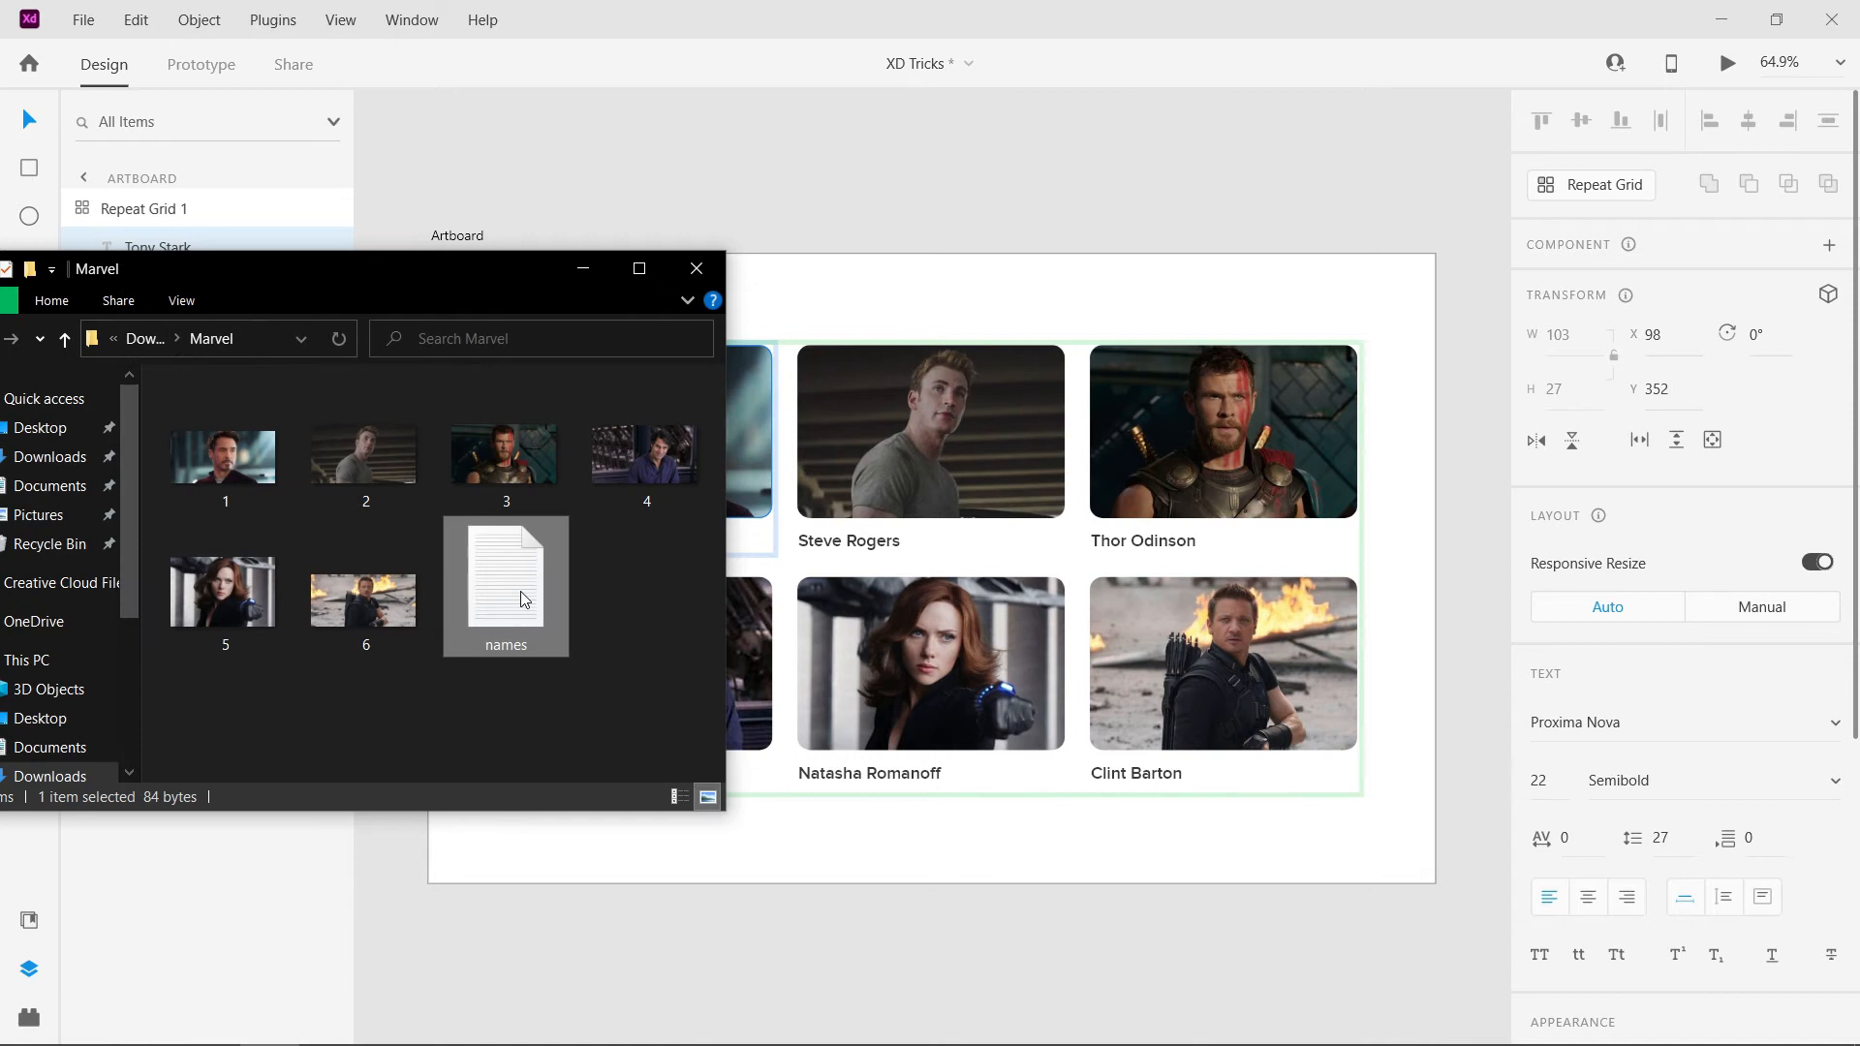
- Check the names file's type in its properties, close them, and minimize the Marvel folder window
right_click(523, 591)
left_click(571, 1025)
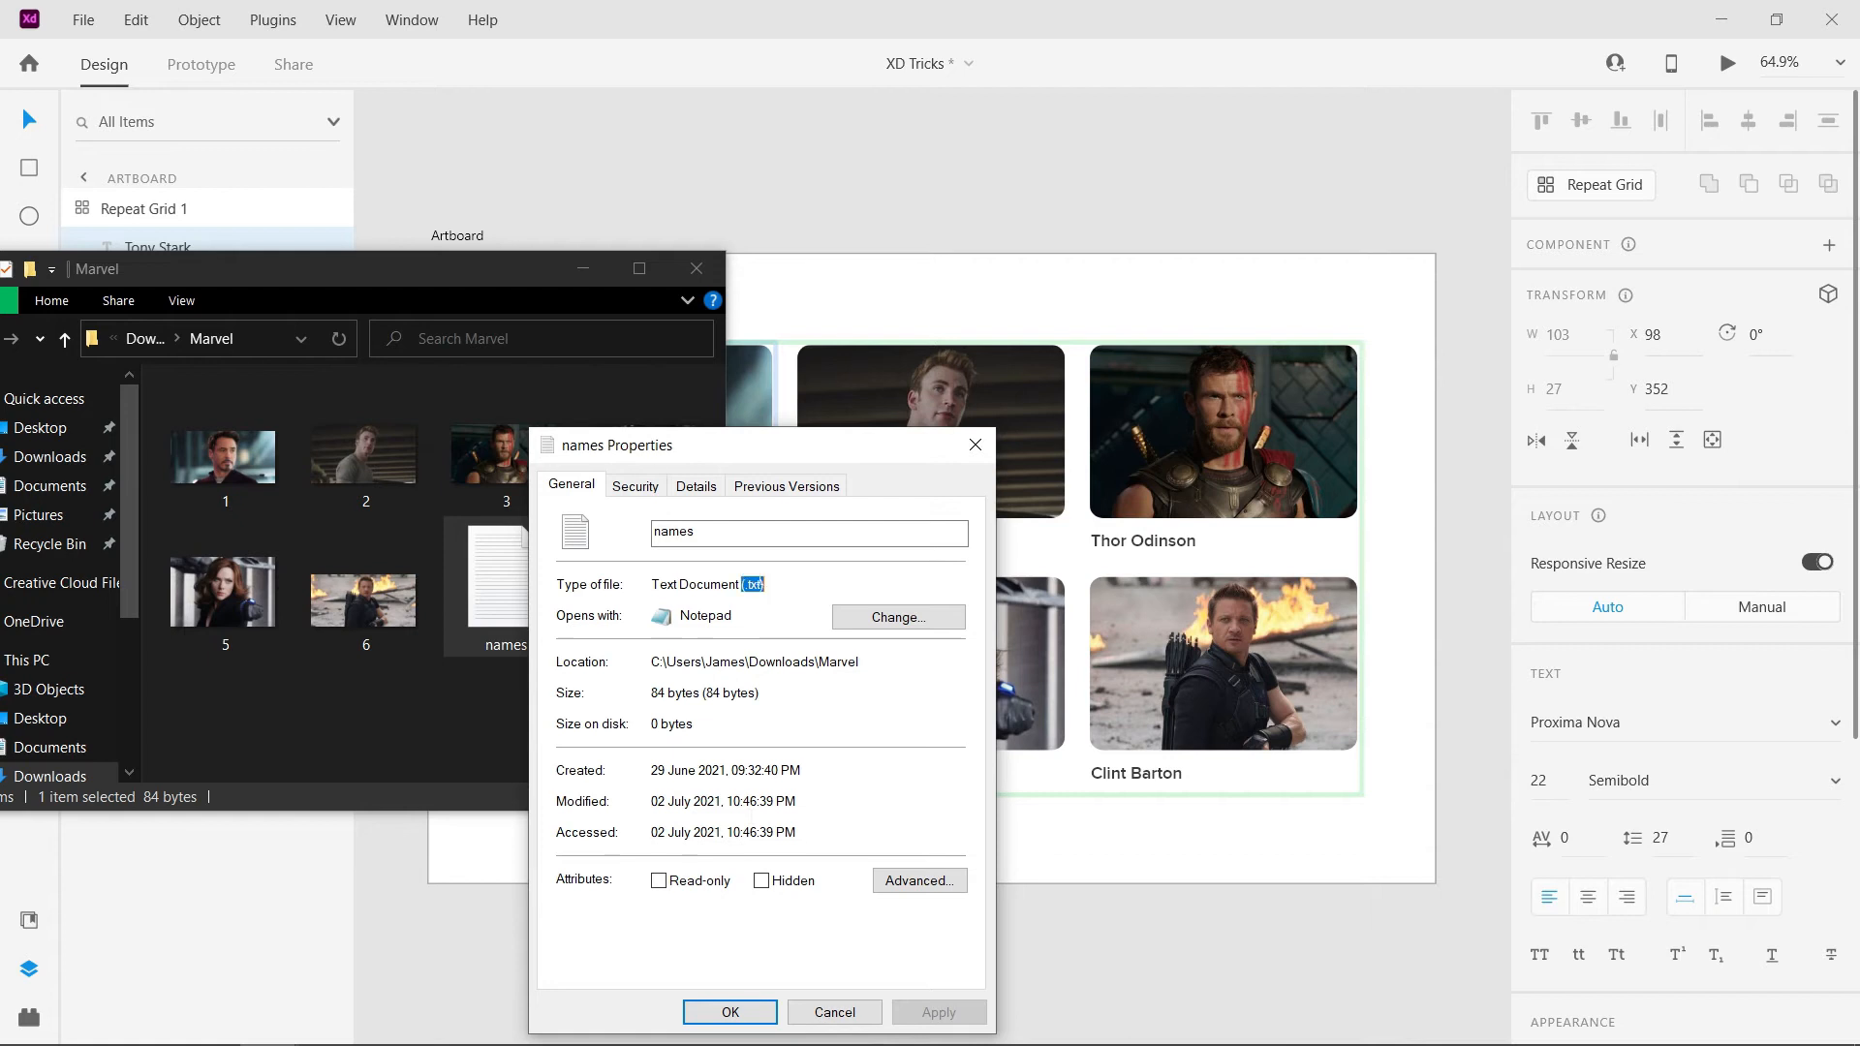
left_click(833, 1011)
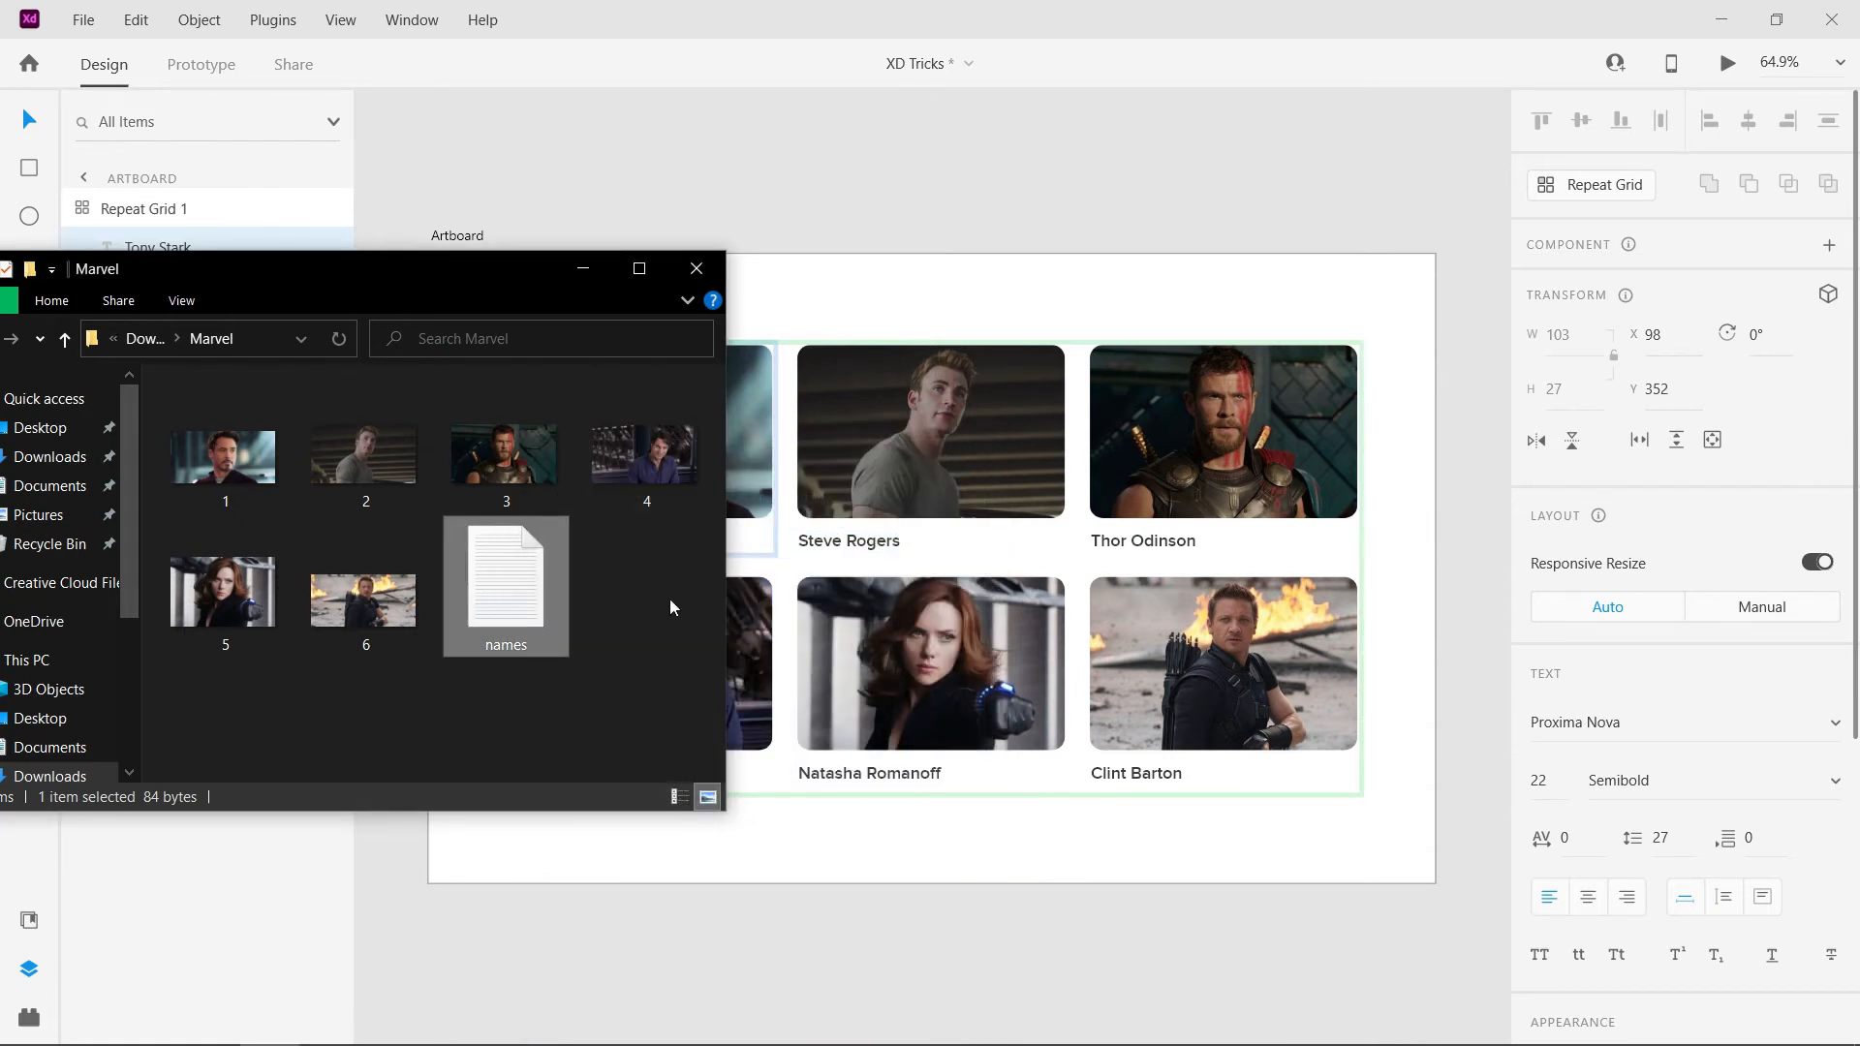
scroll(829, 416, "down", 5)
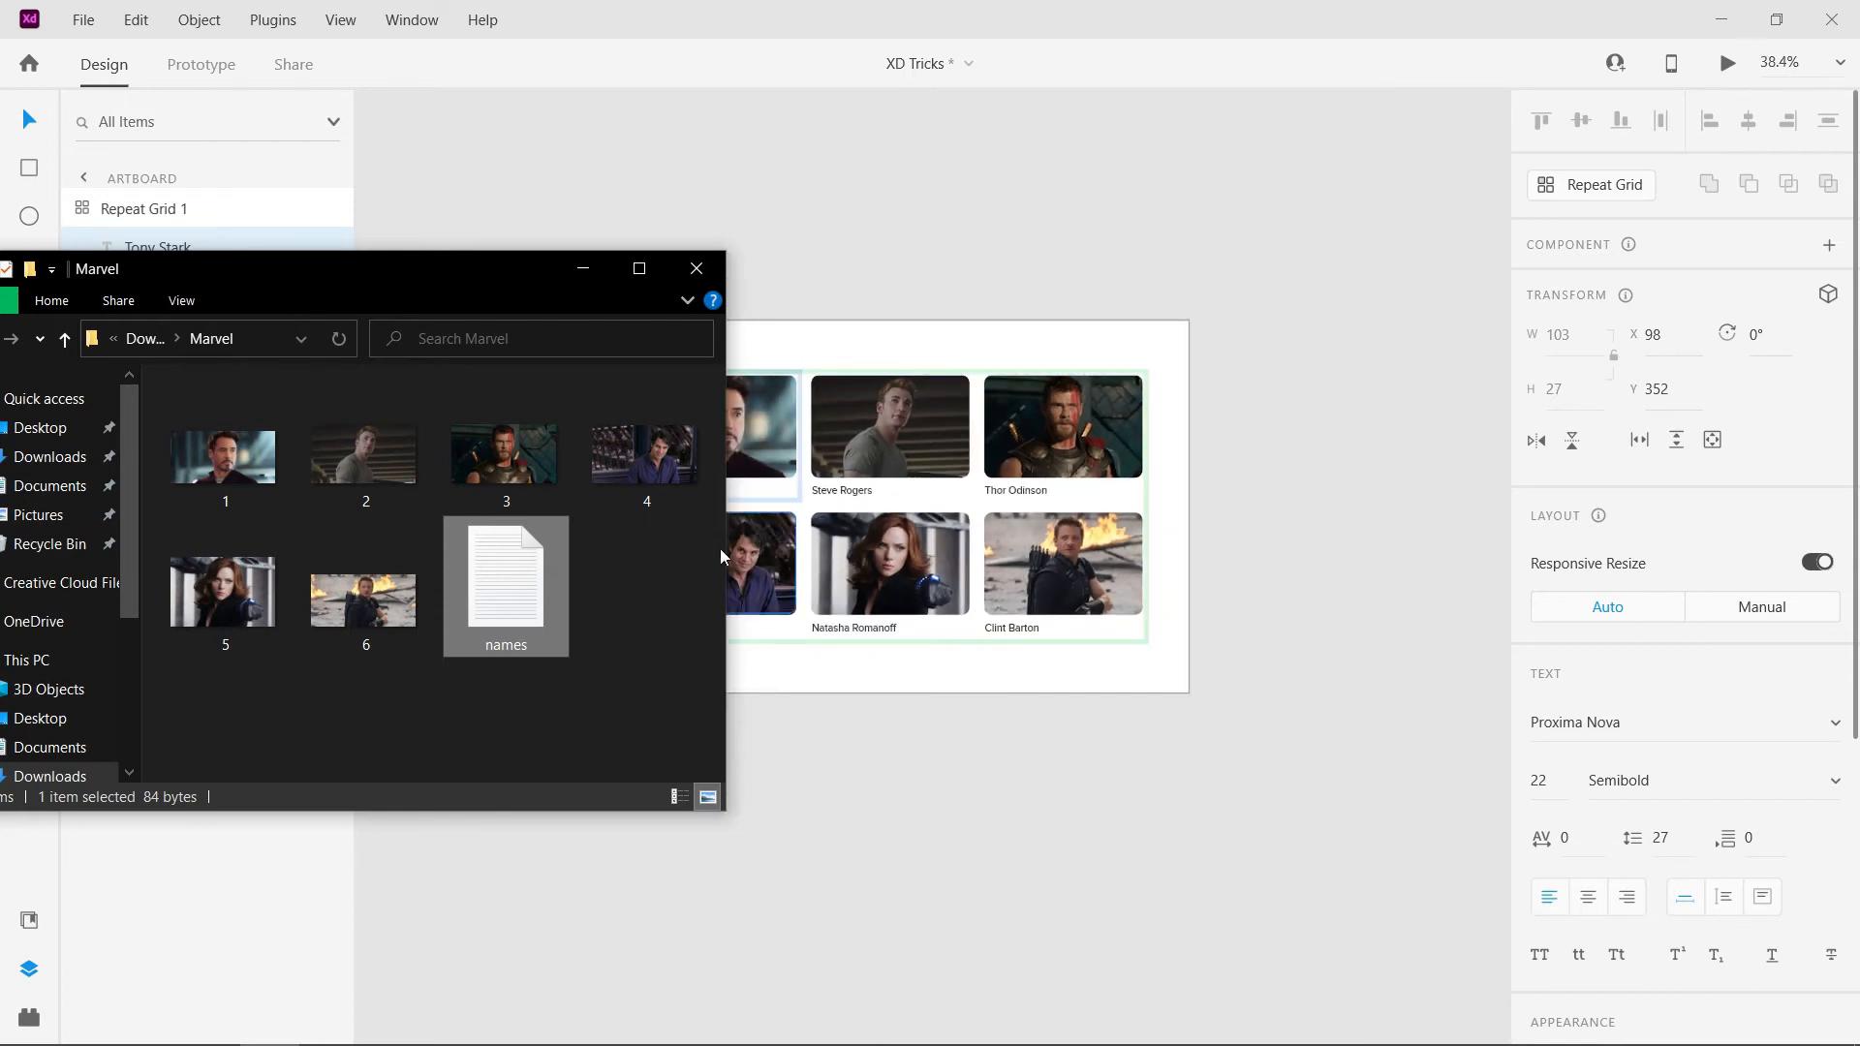
scroll(719, 555, "up", 3)
left_click(582, 269)
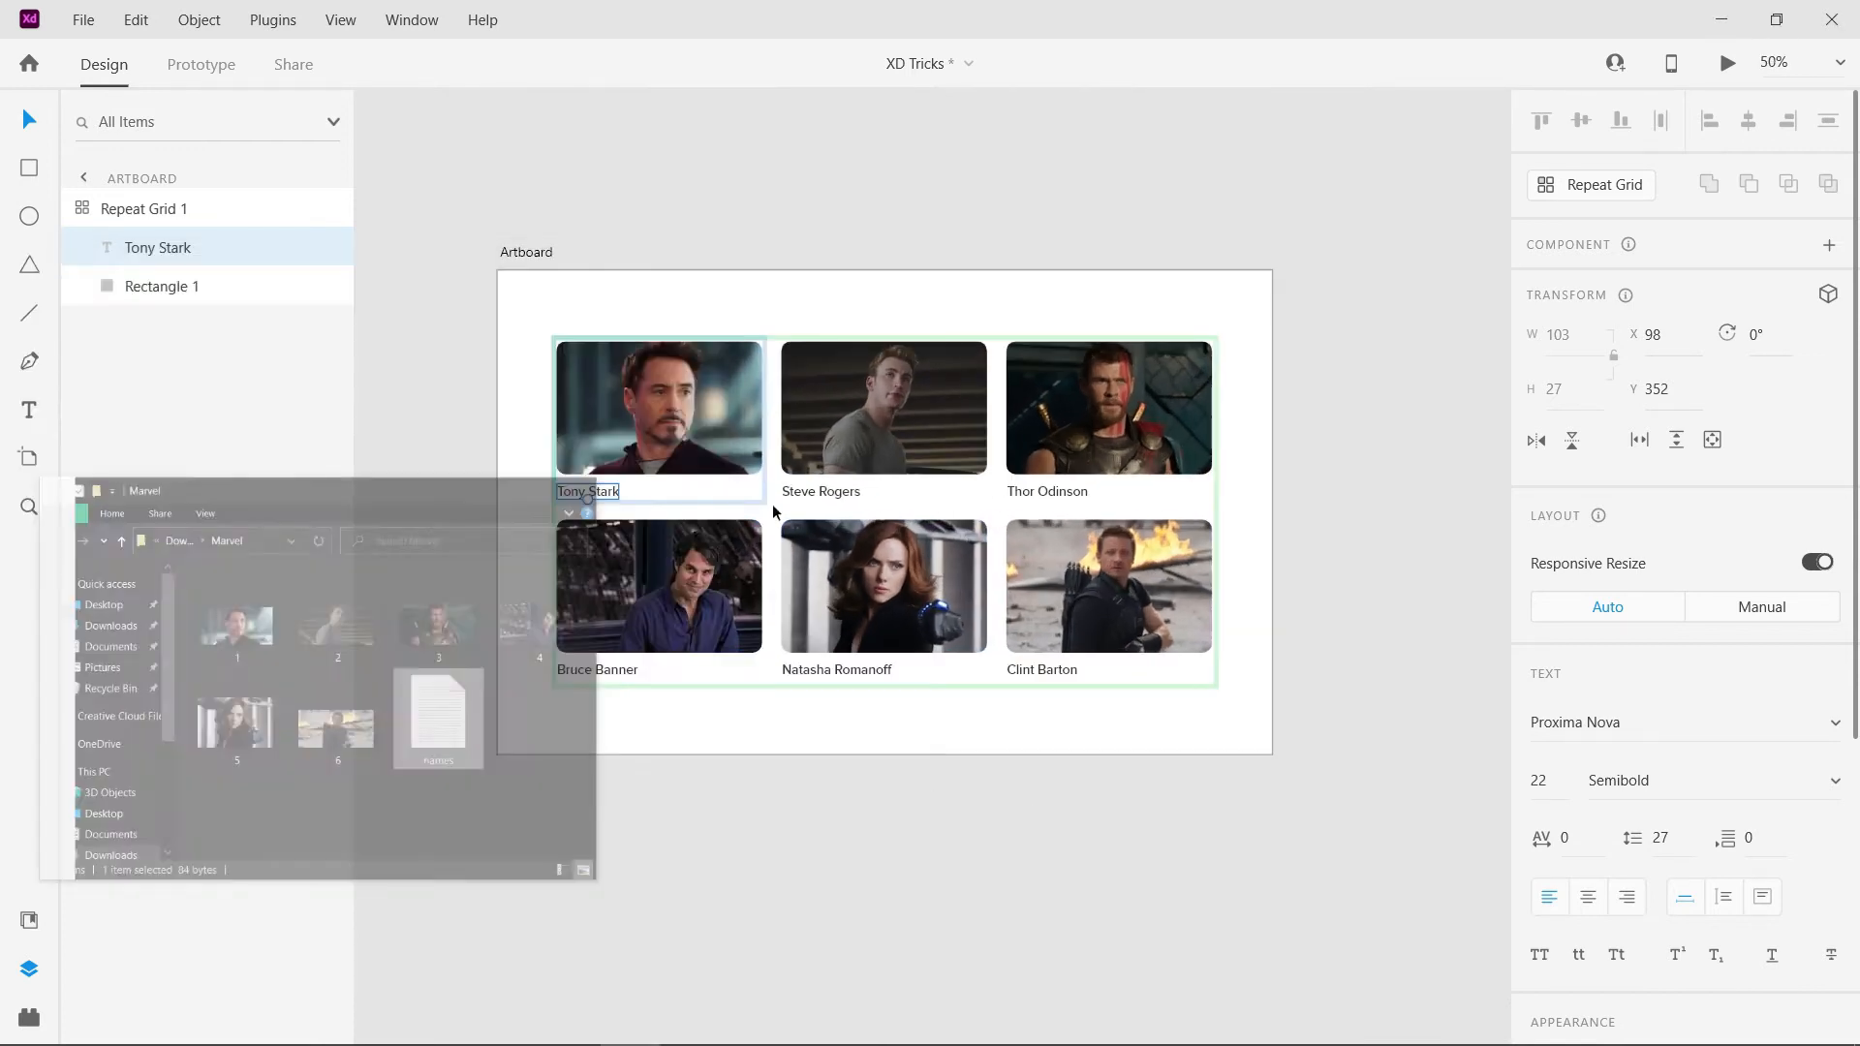
- Ungroup the Repeat Grid of Marvel characters into separate image-and-name cards
left_click(681, 758)
left_click(922, 507)
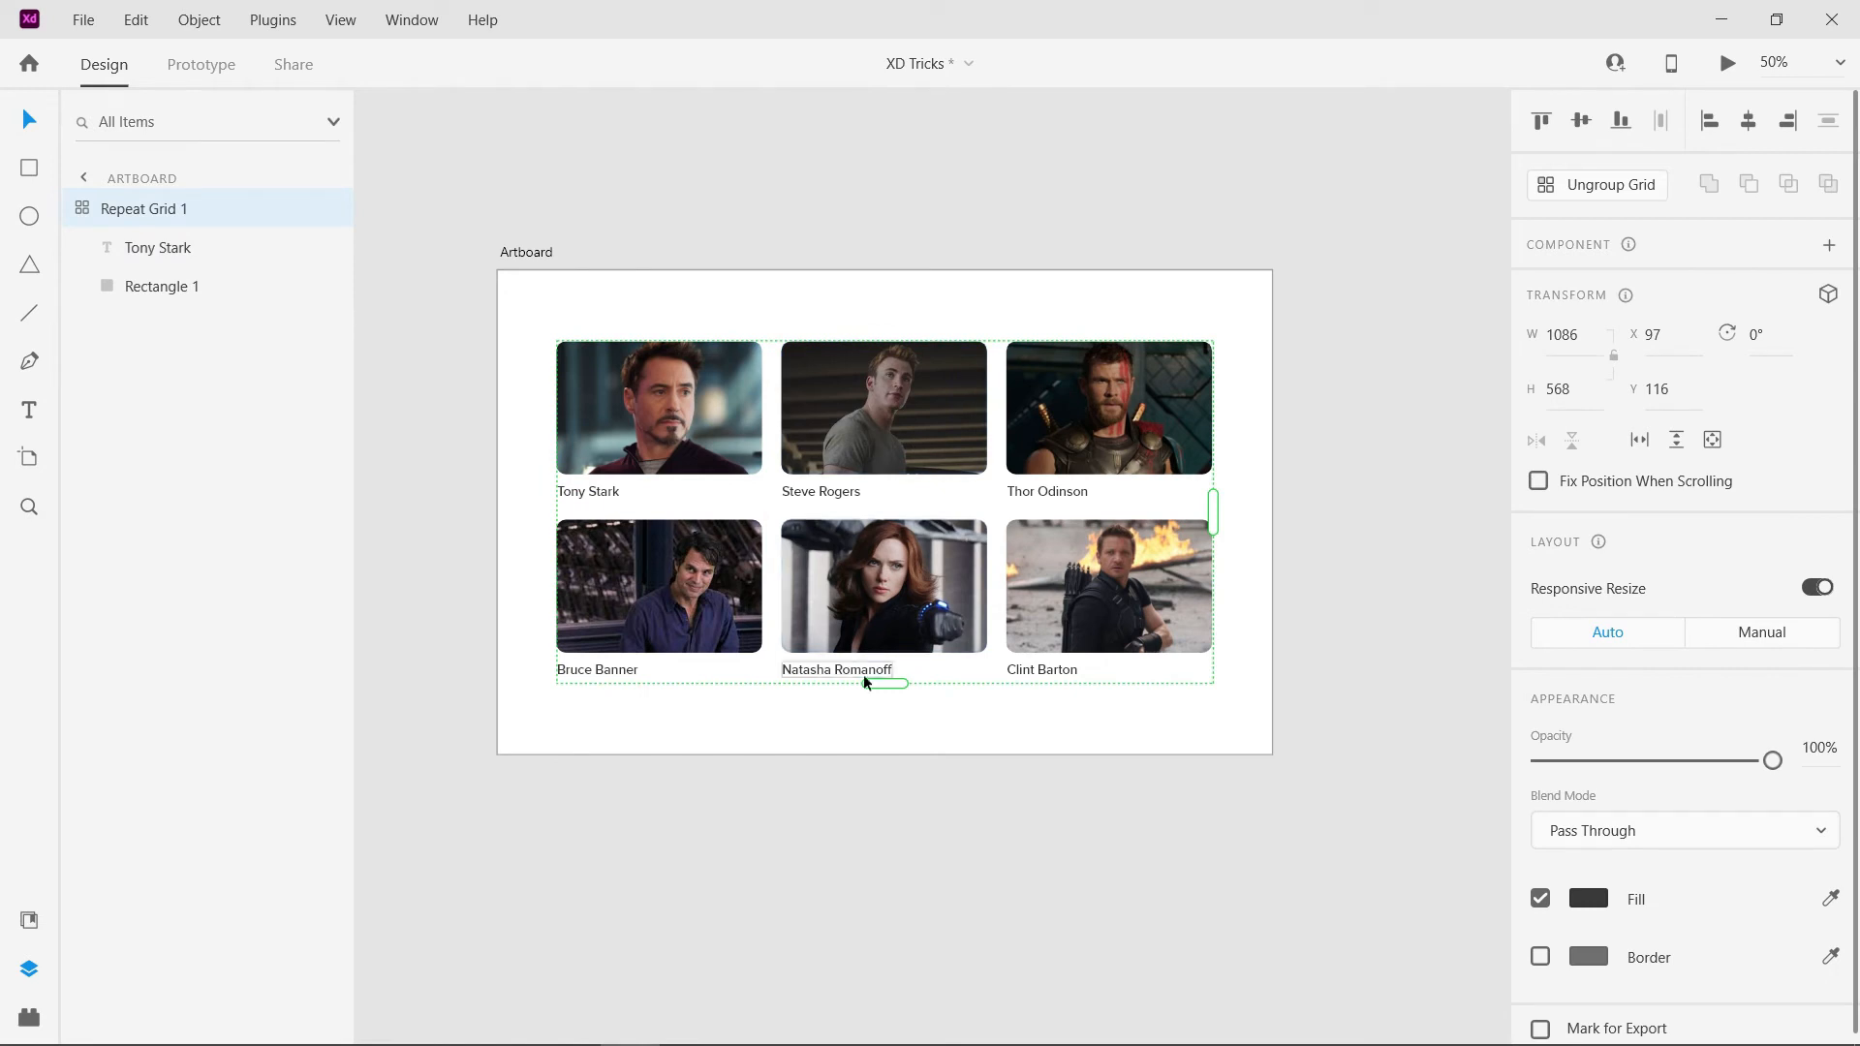
right_click(844, 560)
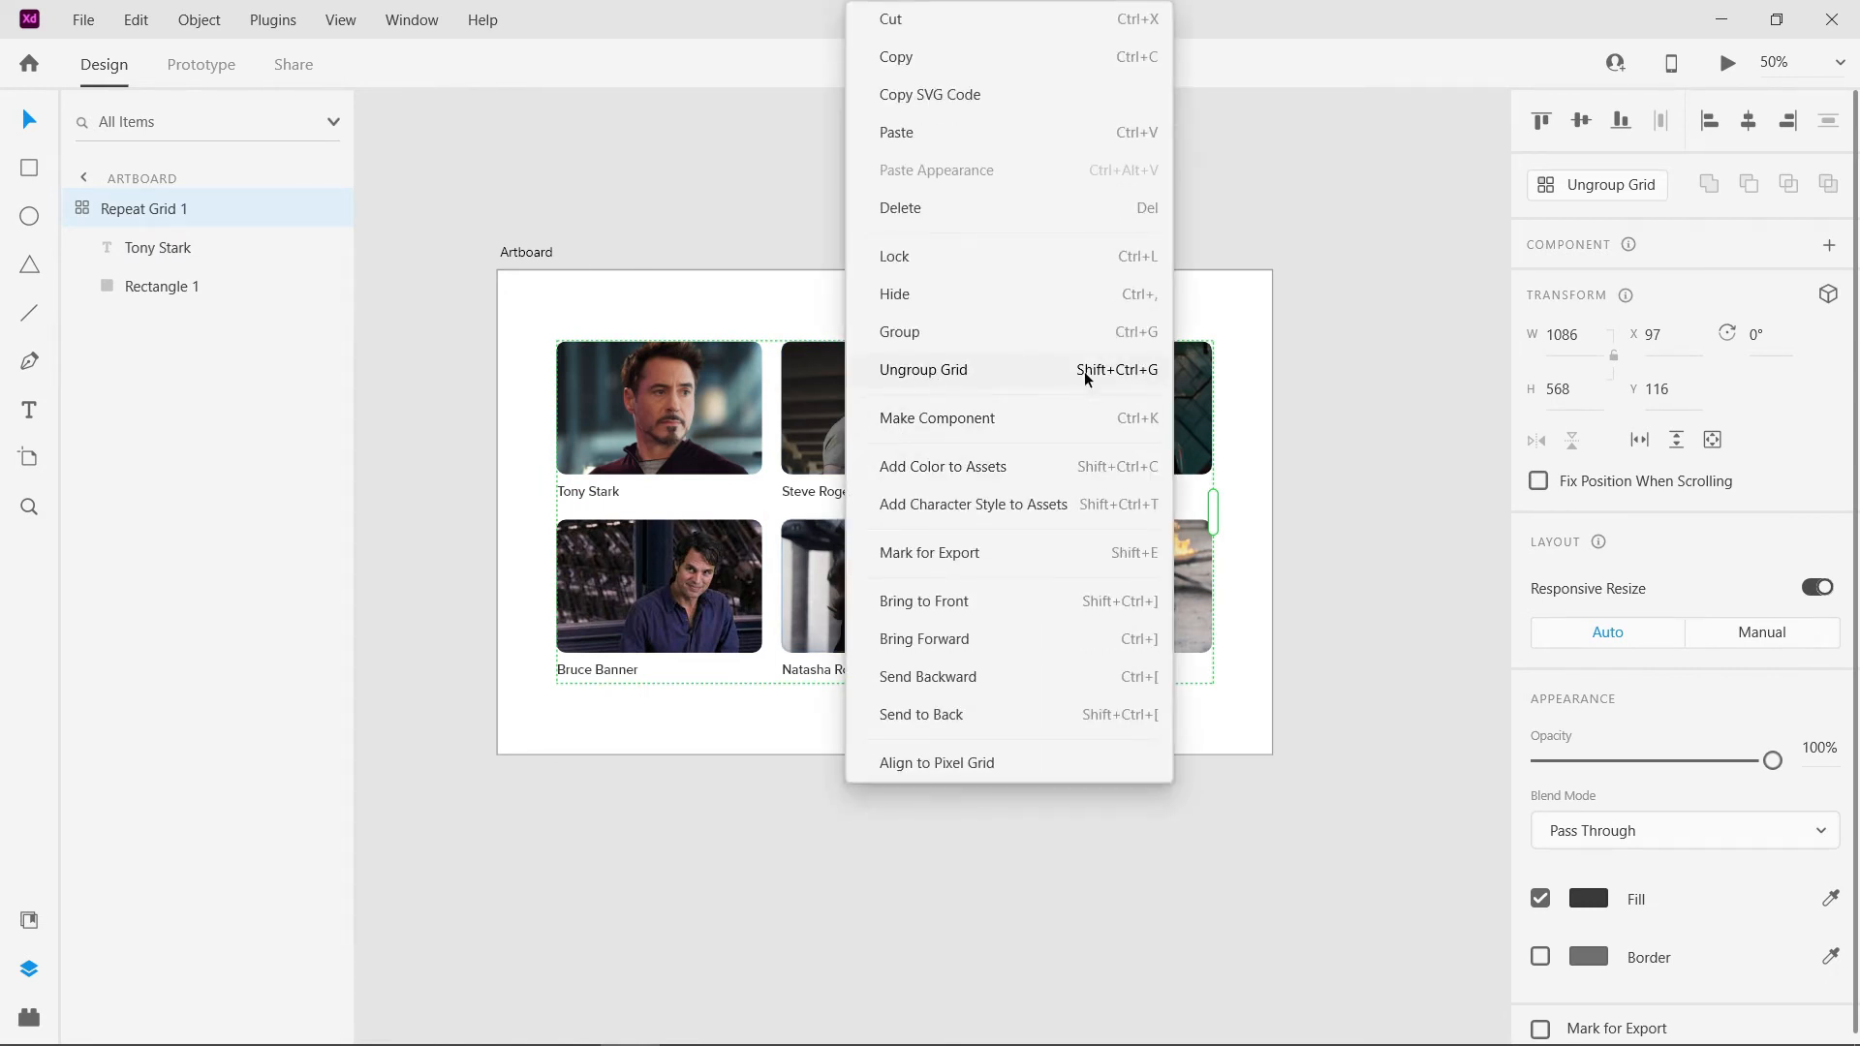
left_click(1141, 366)
left_click_drag(1171, 830, 614, 456)
left_click(953, 836)
- Try moving the Natasha Romanoff card, undo the move, and adjust the corner rounding of the Steve Rogers image
left_click_drag(869, 601, 870, 660)
key("ctrl+z")
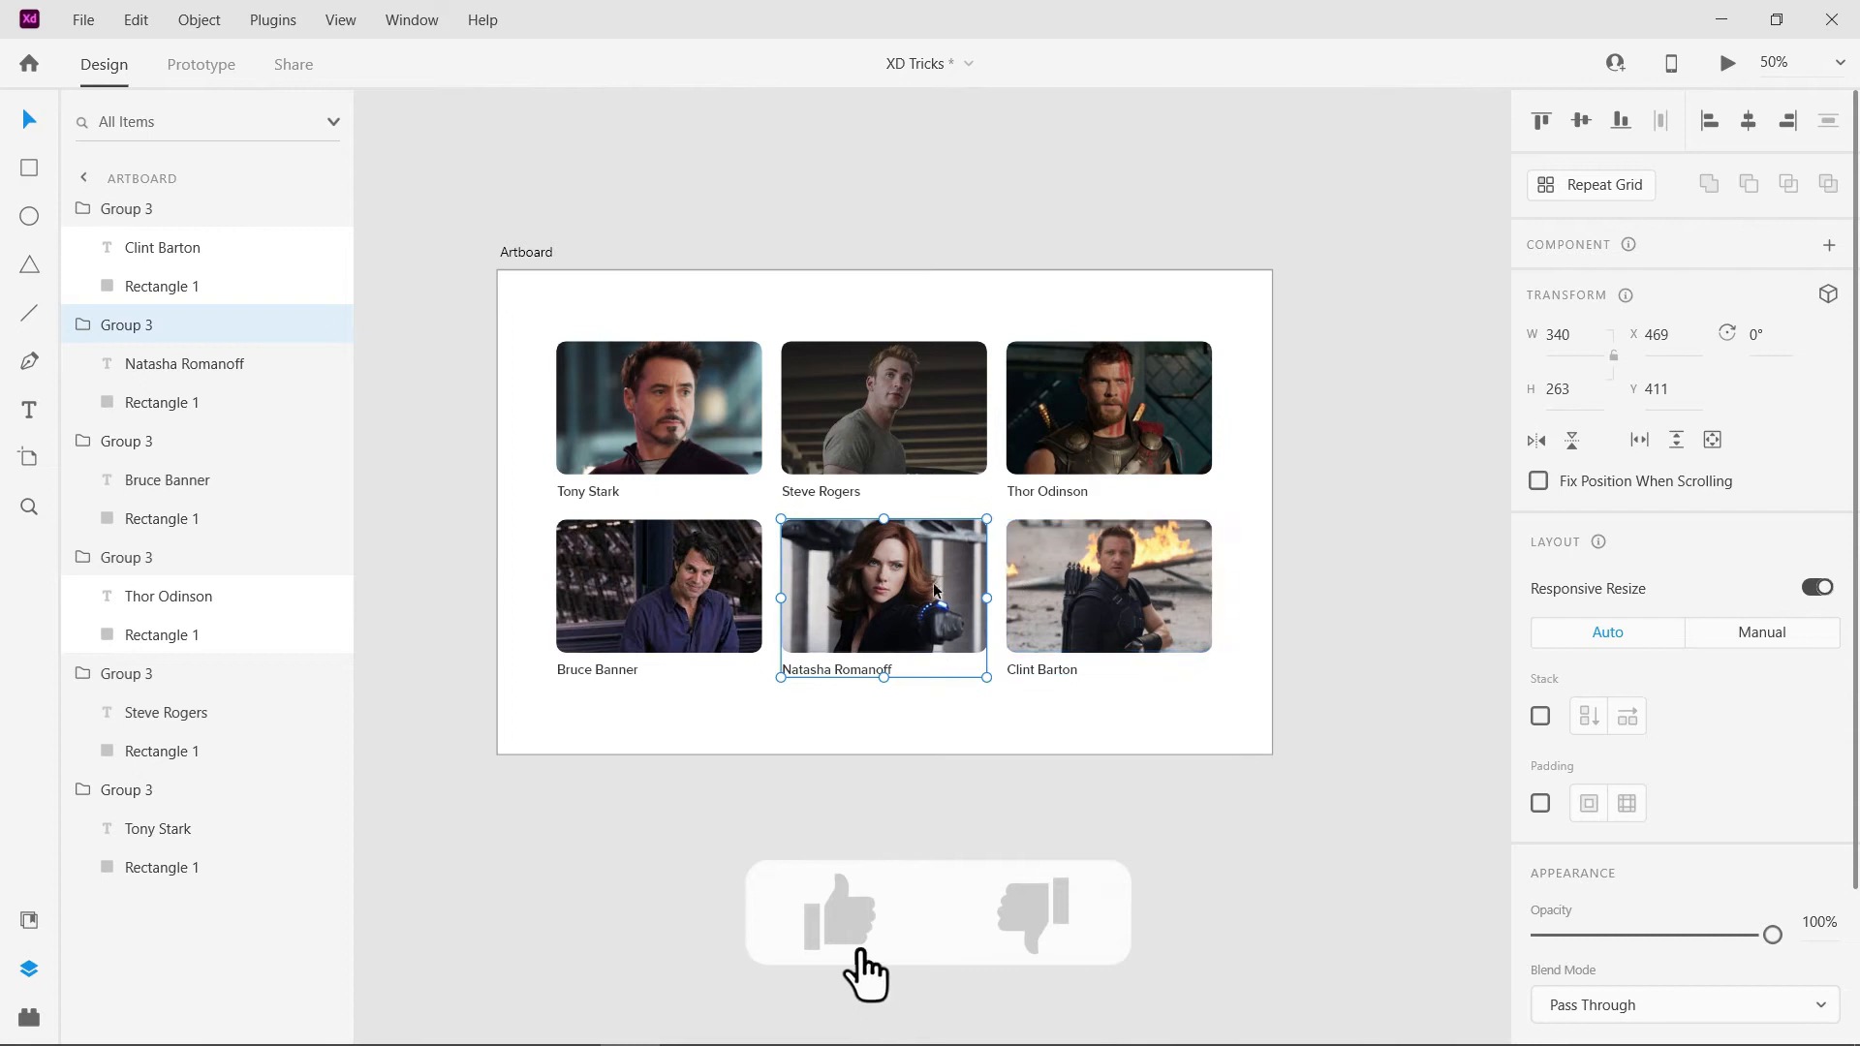
double_click(840, 410)
left_click_drag(797, 357, 828, 372)
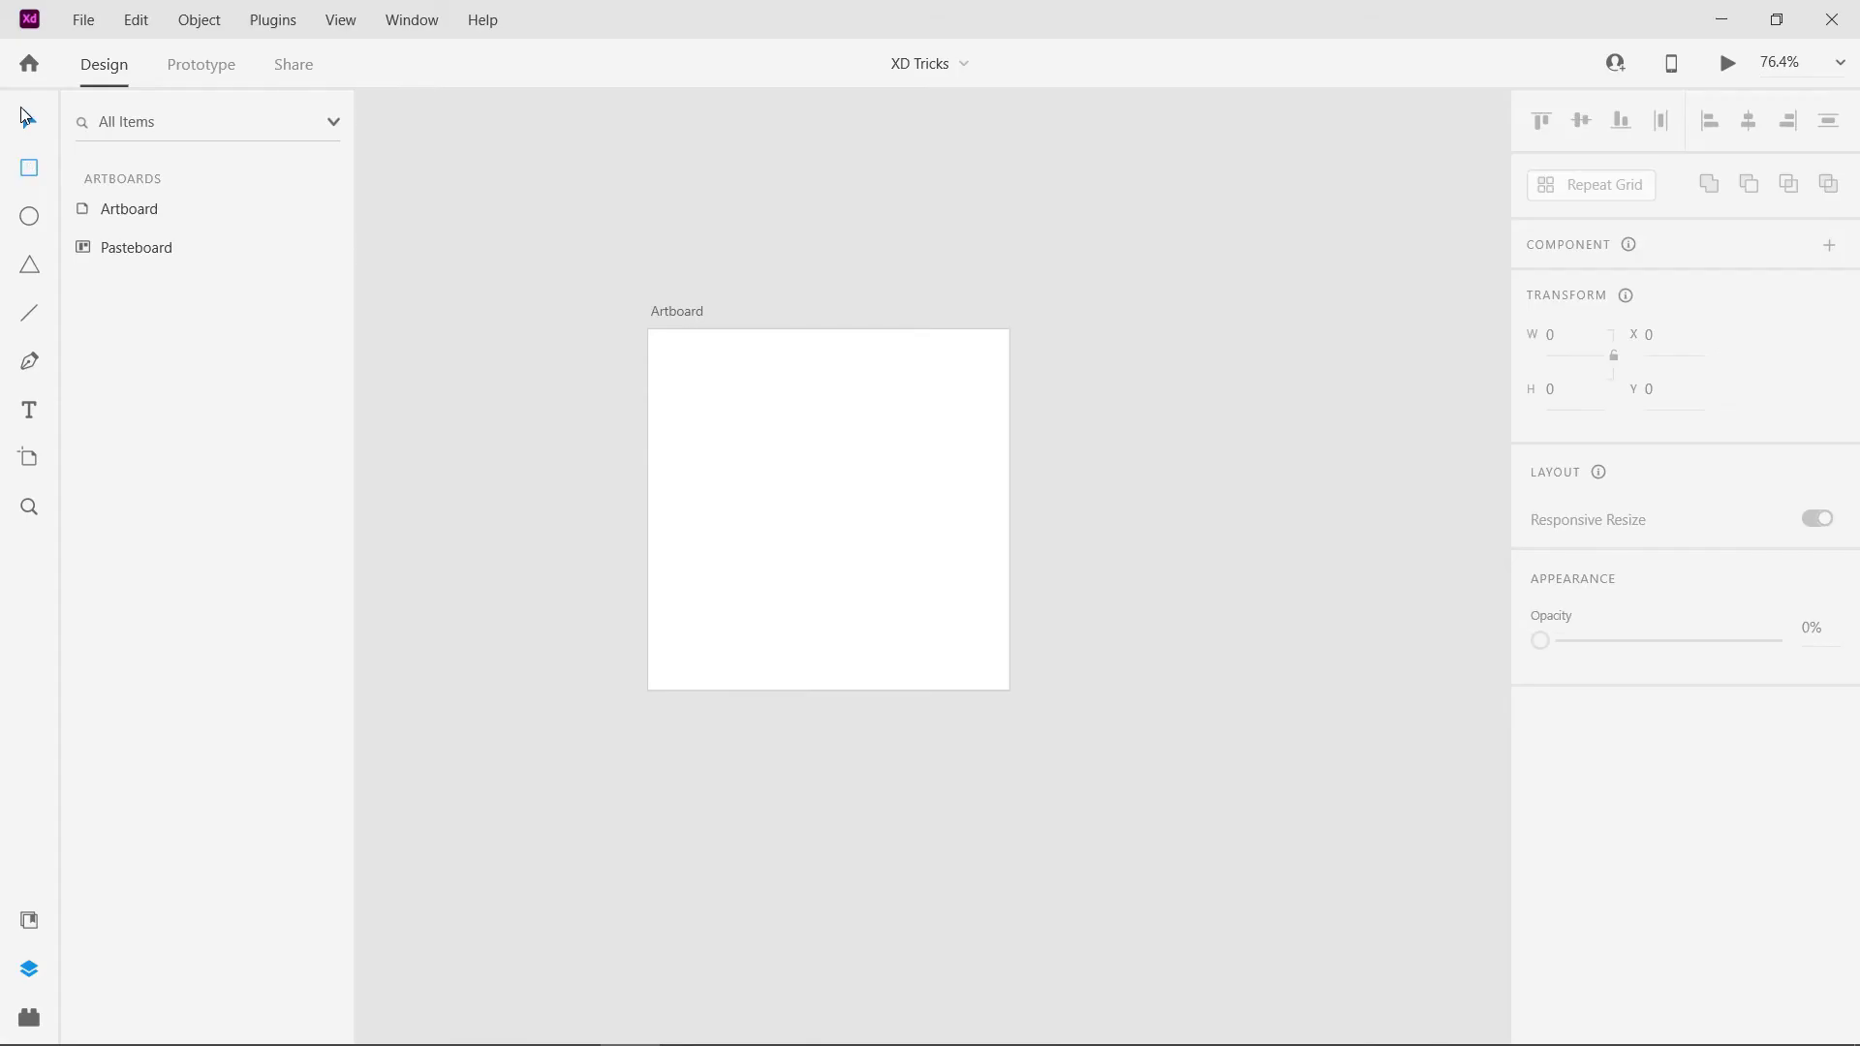
- Draw a 218 × 218 square centred on the artboard, with a red fill and no border
key("r")
mouse_move(818, 514)
left_mouse_down()
mouse_move(707, 415)
mouse_move(727, 409)
left_mouse_up()
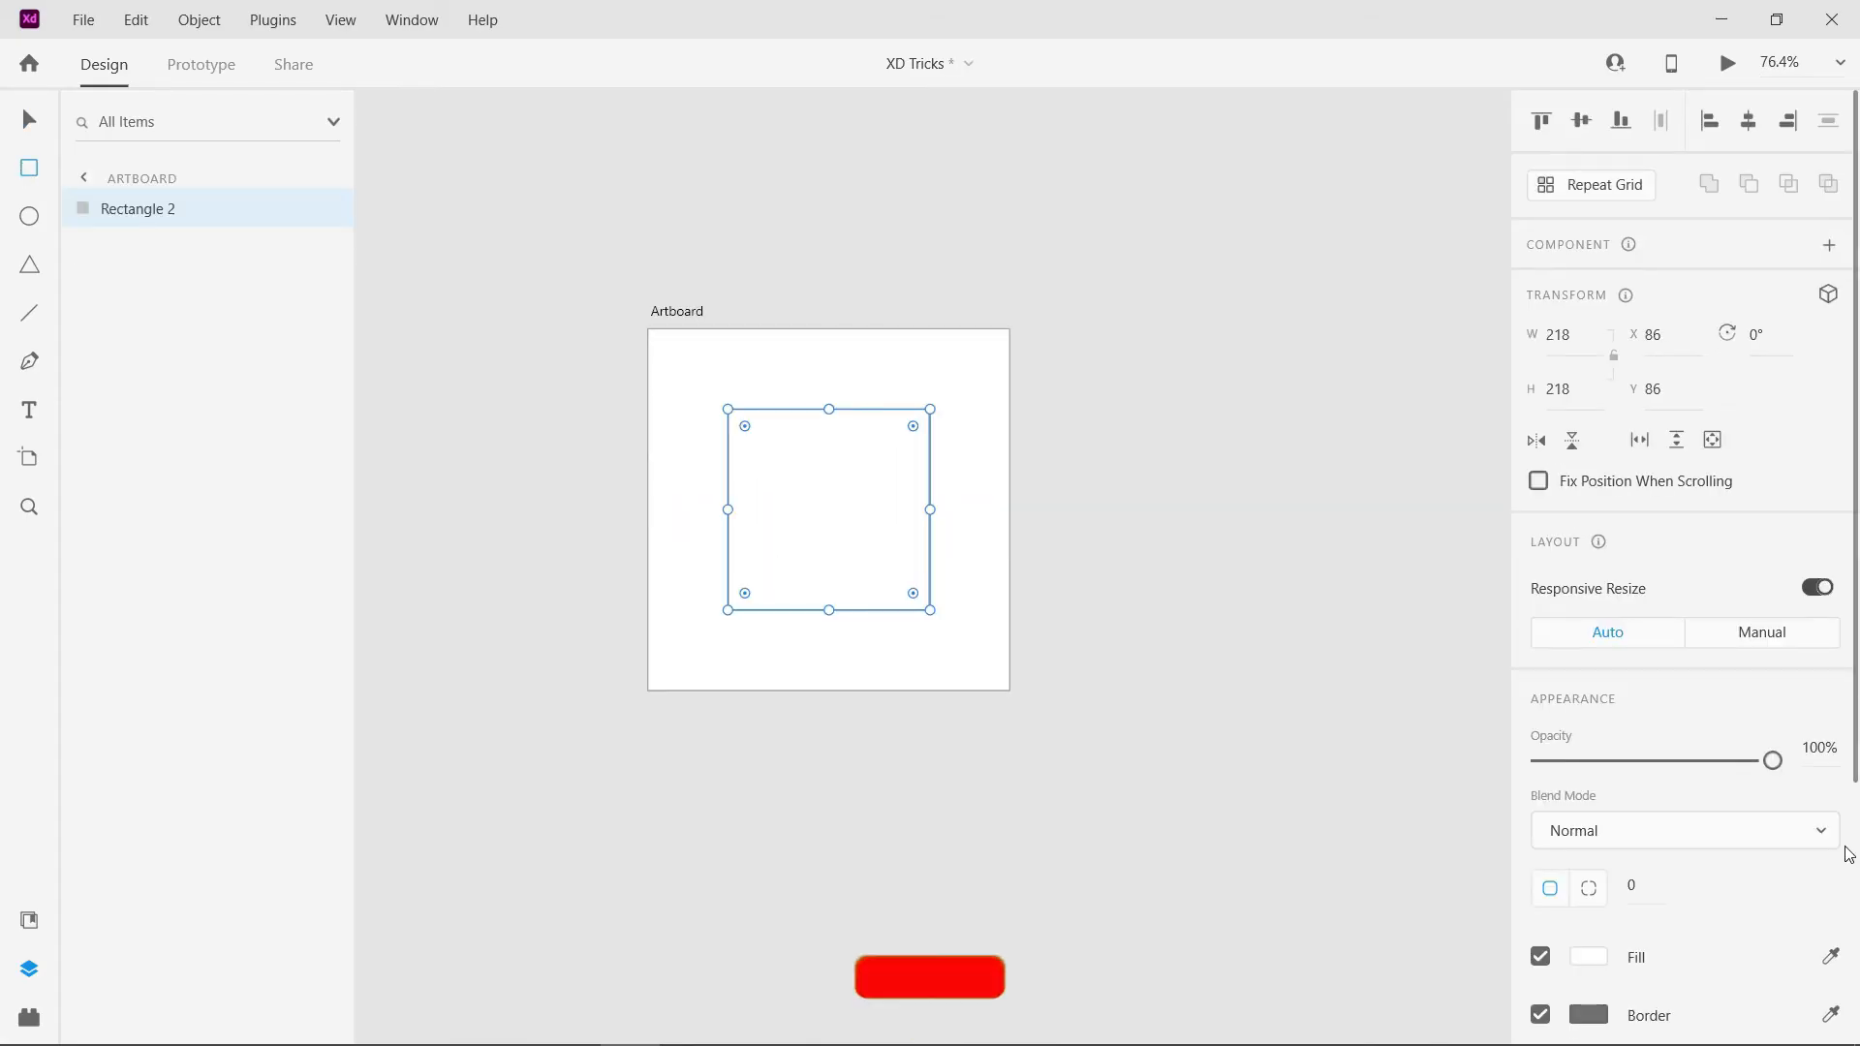
left_click(1541, 1014)
left_click(1589, 957)
left_click_drag(1346, 777, 1387, 683)
left_click(817, 429)
scroll(818, 429, "up", 2)
key("v")
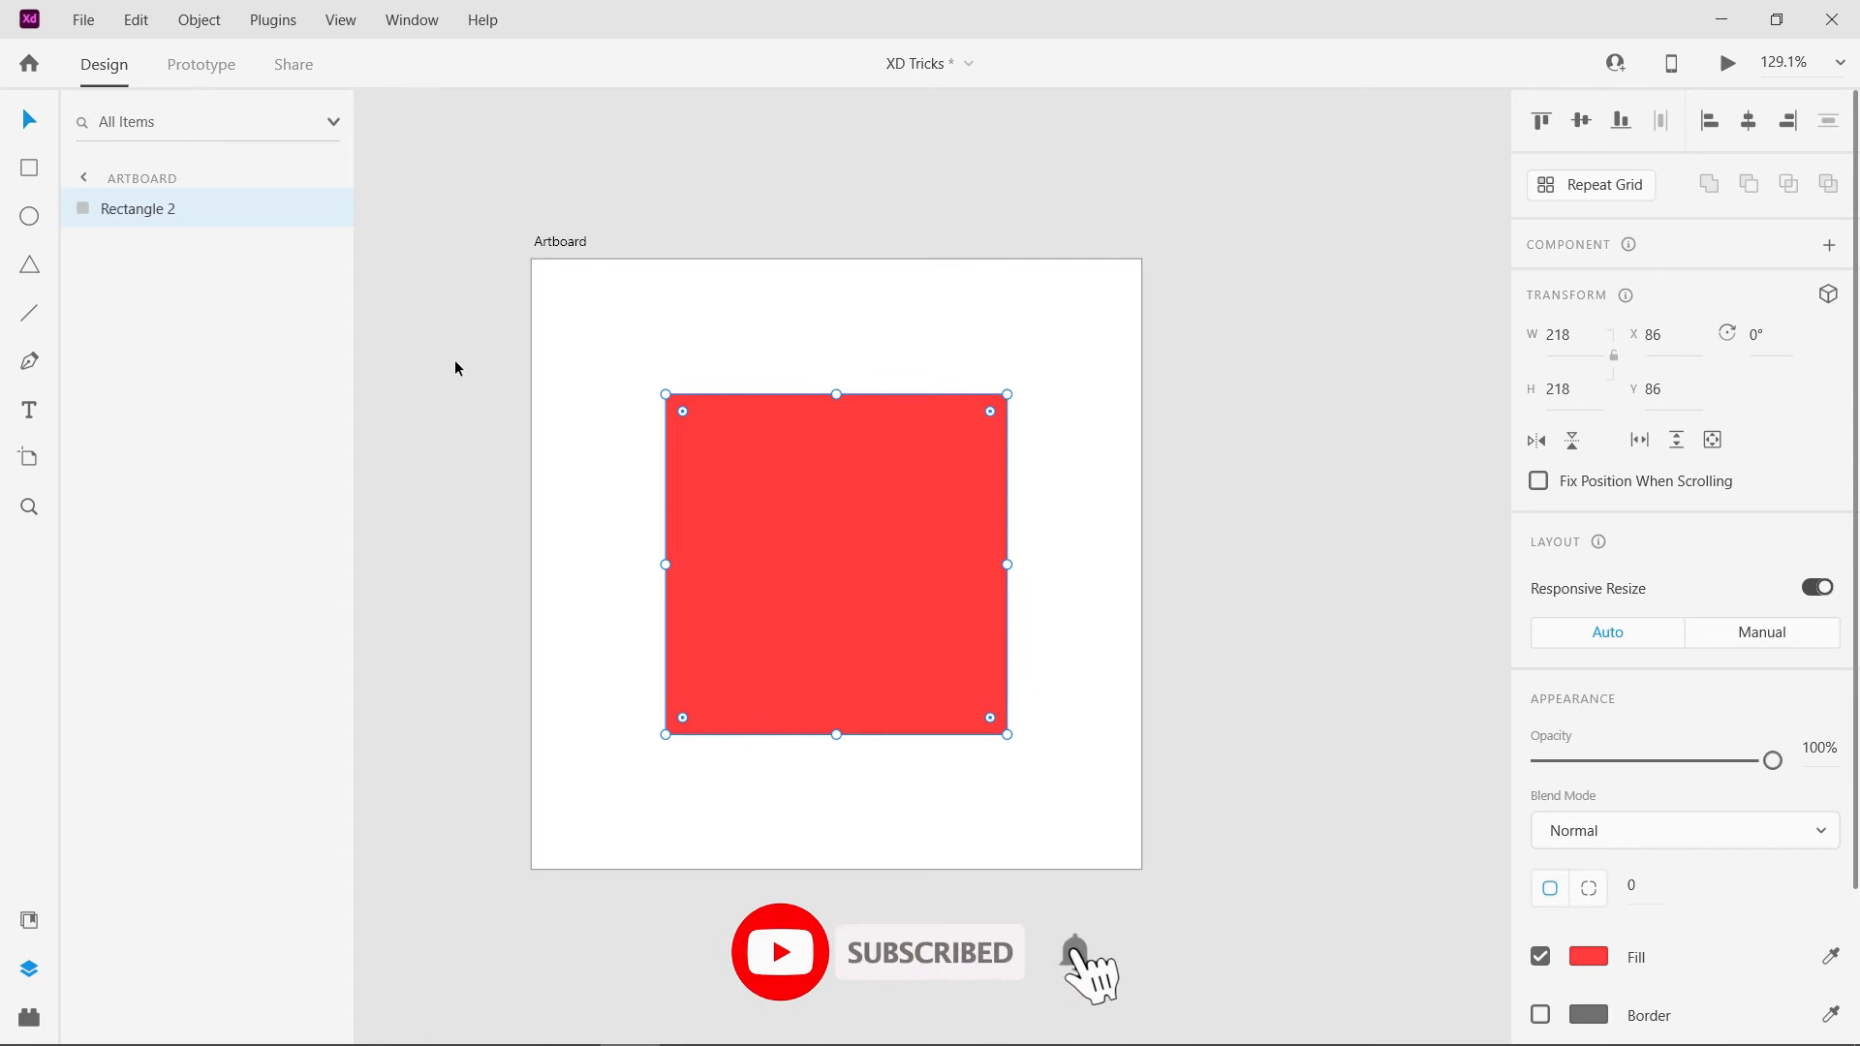
- Round all four corners of the red square to a radius of 40
left_click_drag(686, 412, 741, 474)
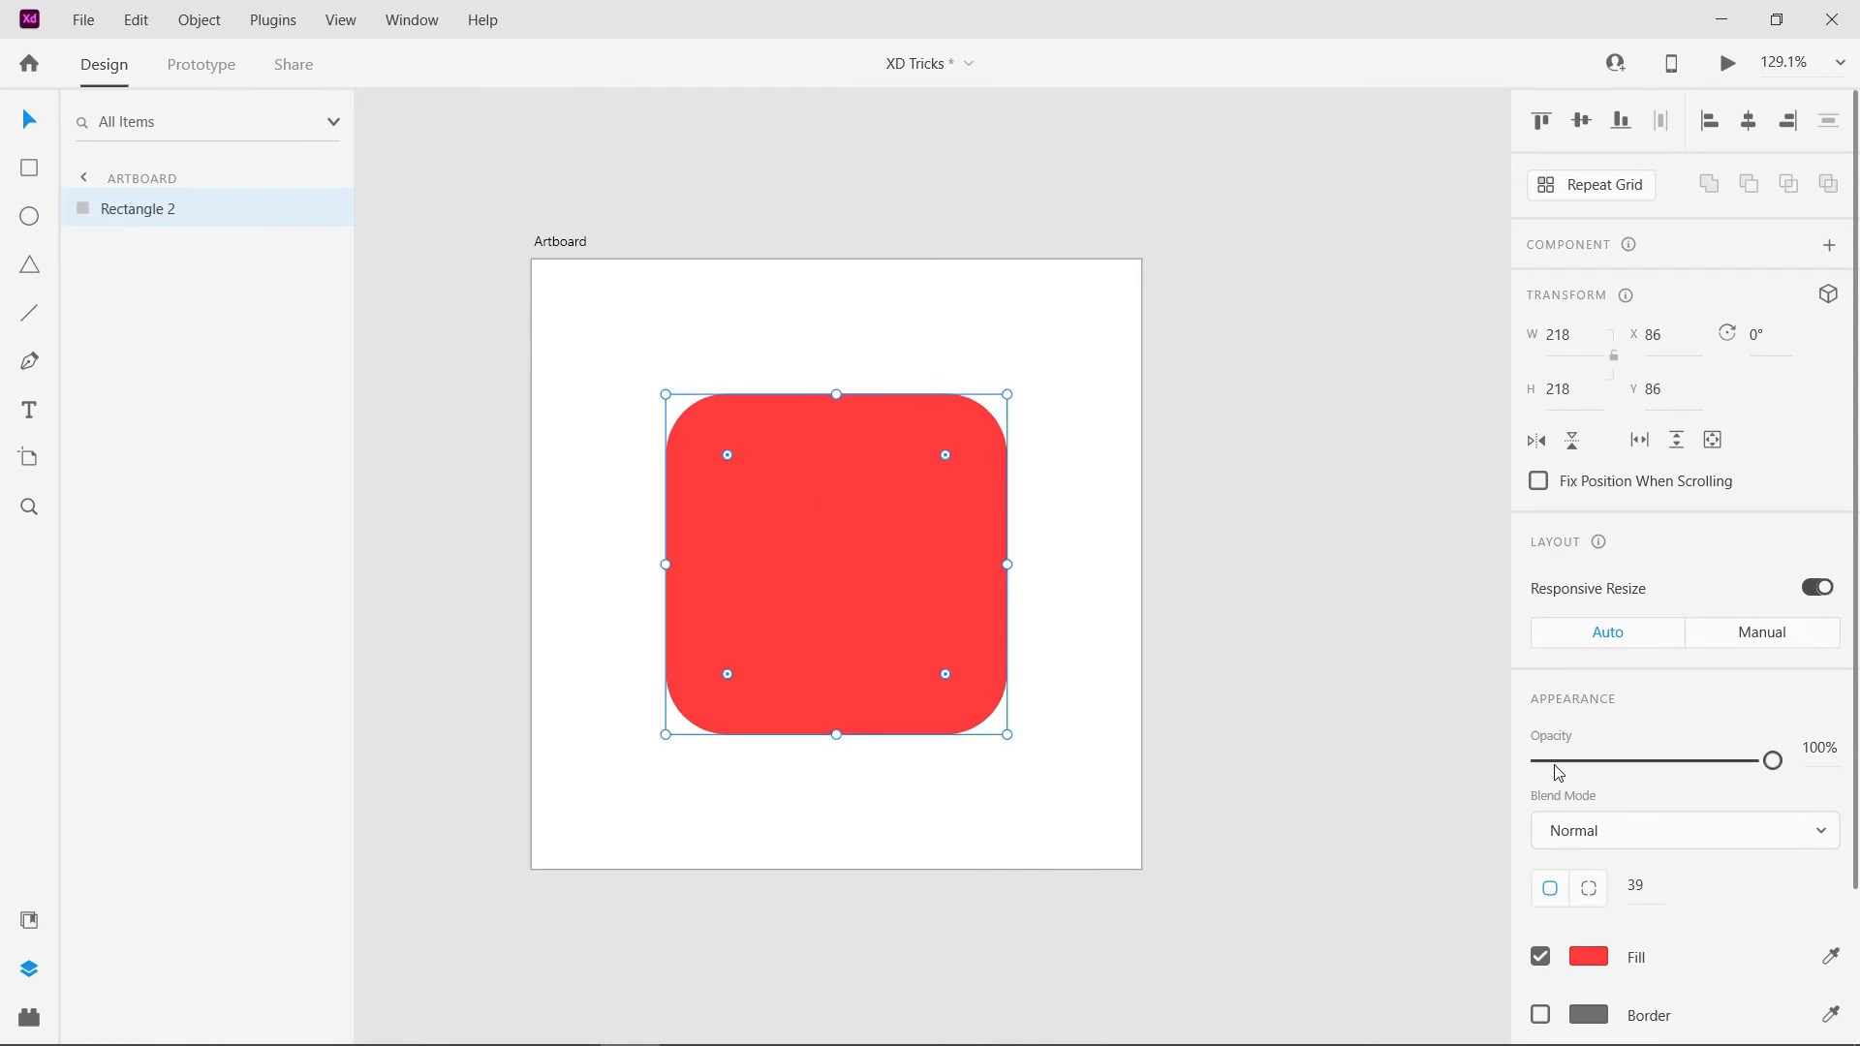
key("Up")
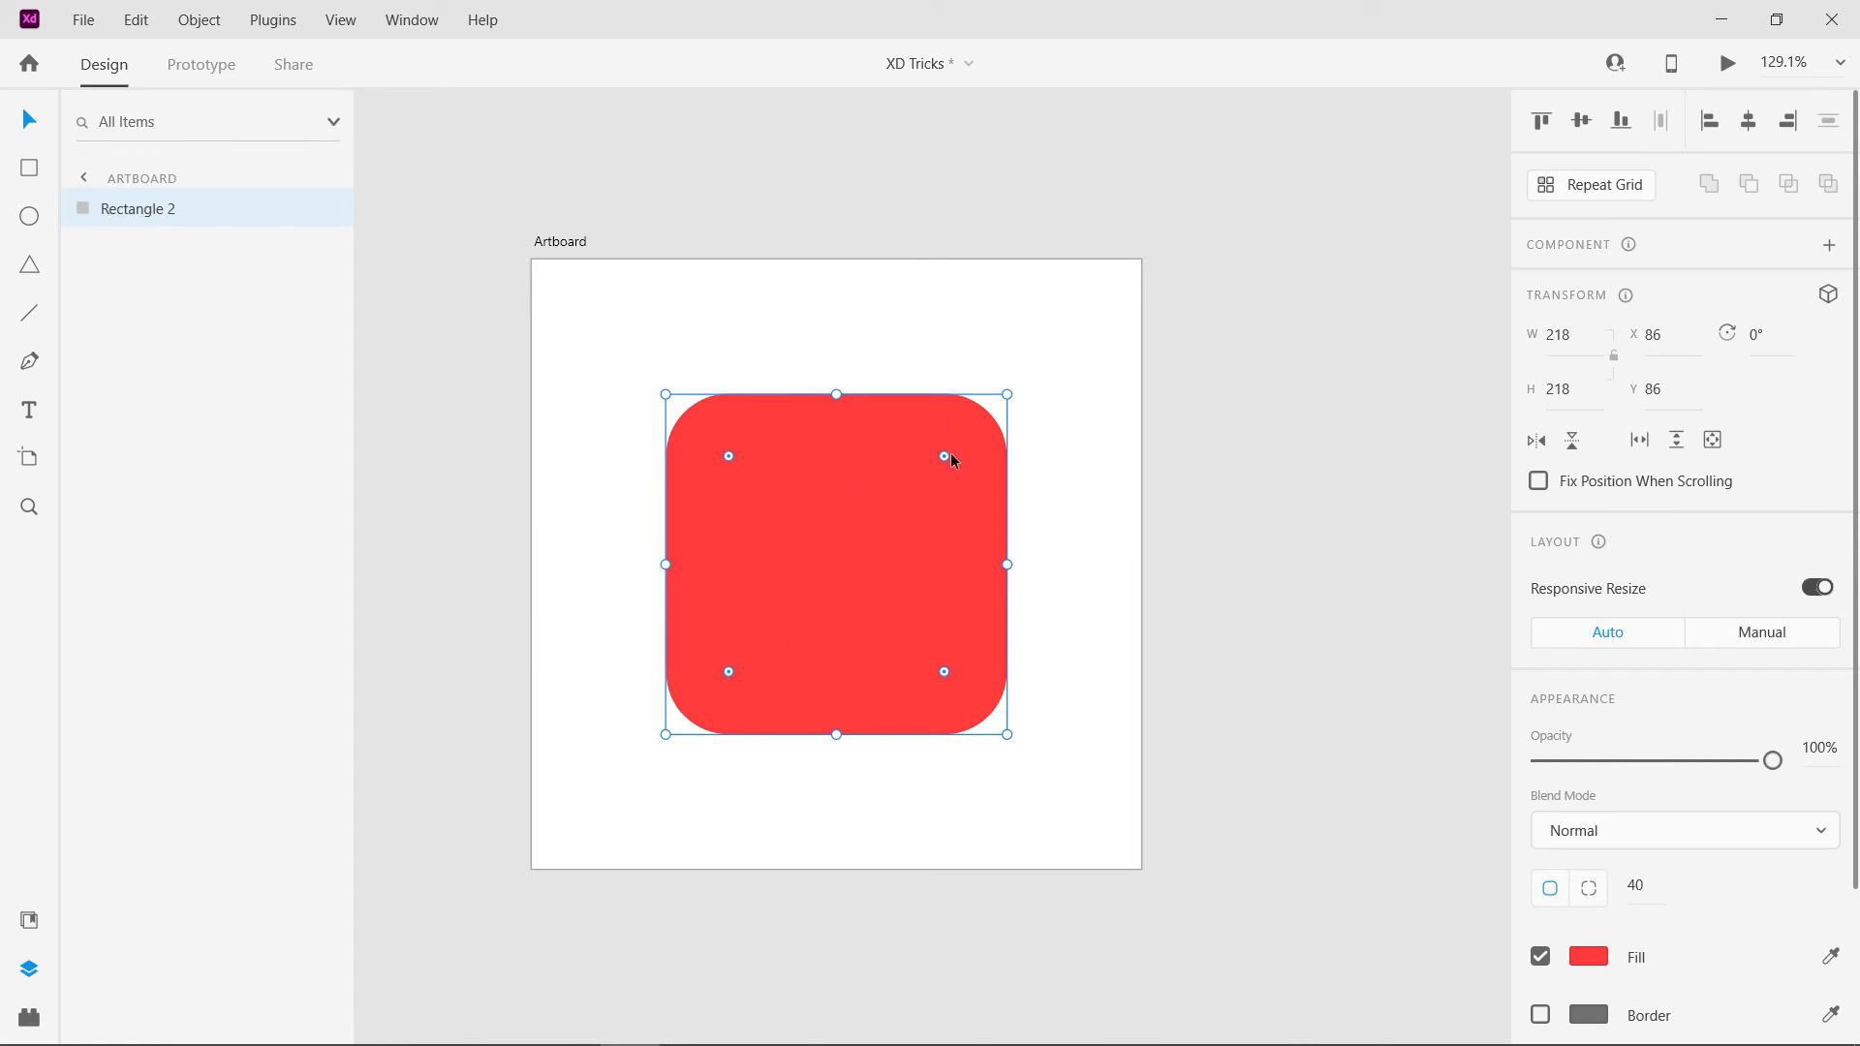
- Adjust individual corners of the red square independently on the canvas, and return all corner radii to 0
key("alt")
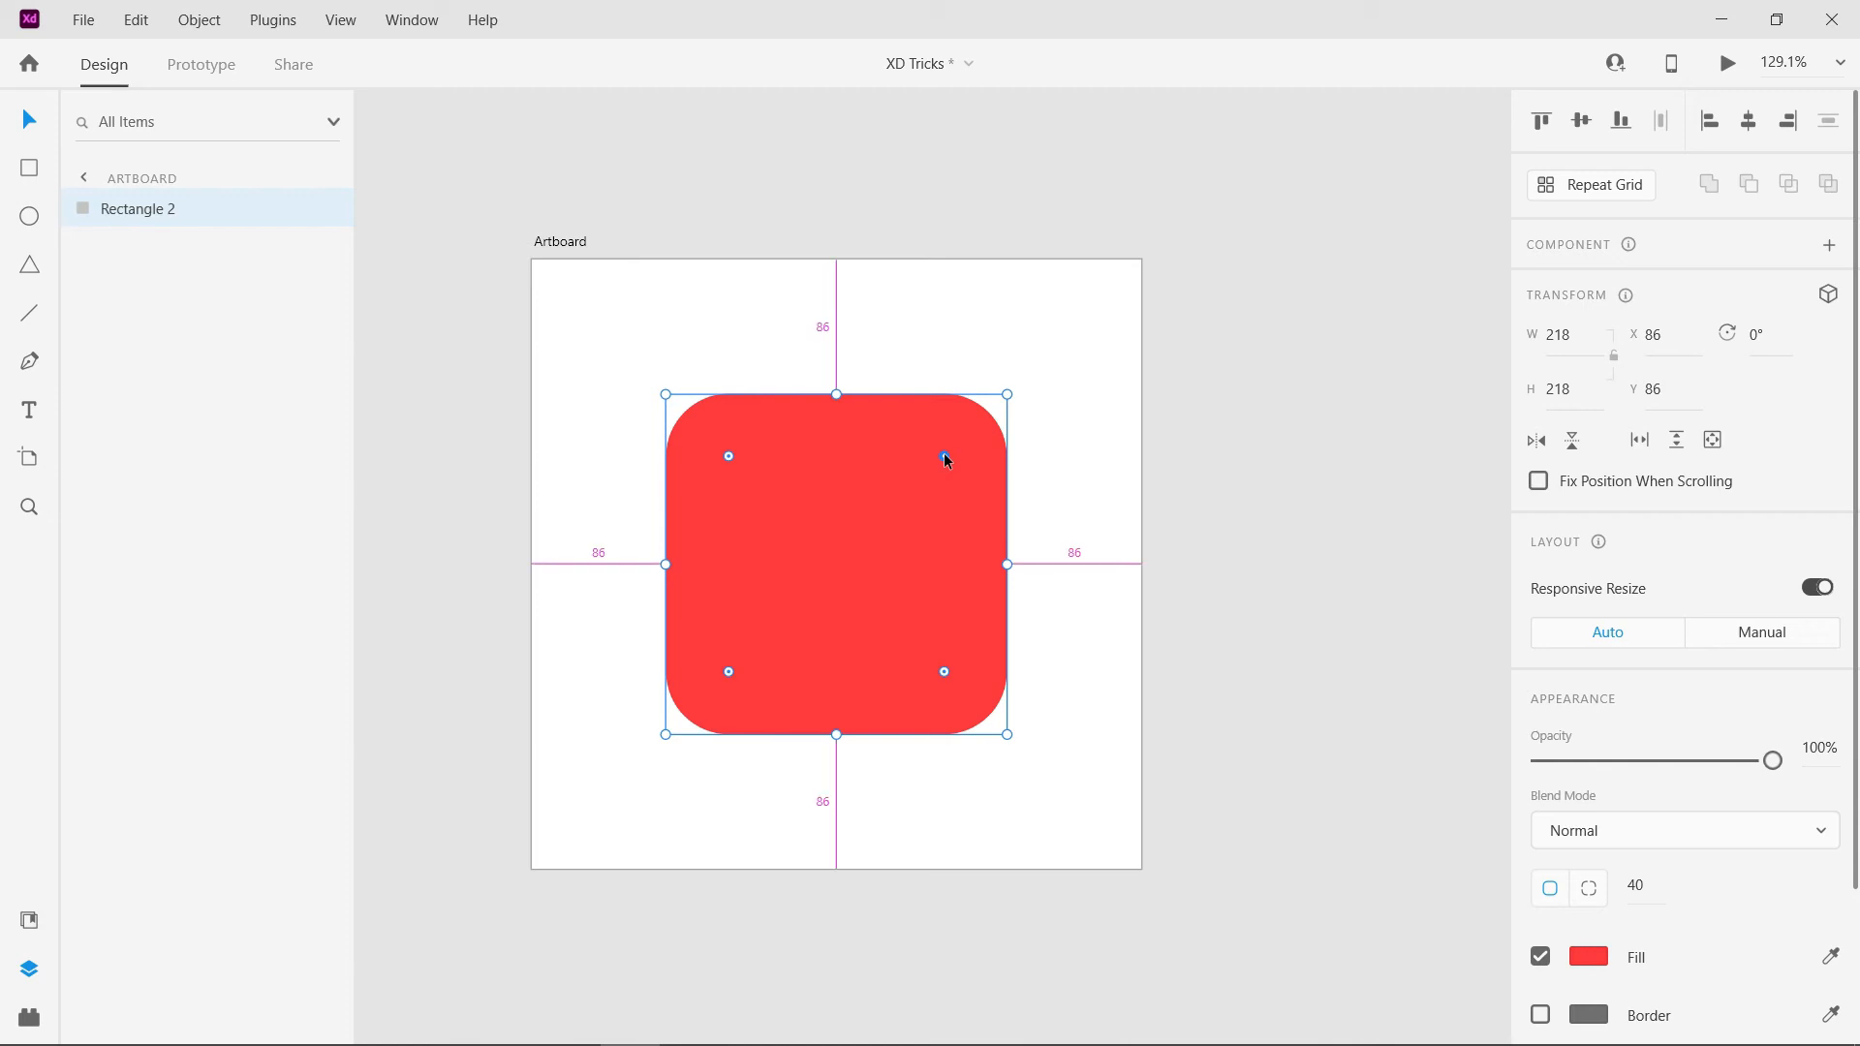
left_click_drag(946, 454, 973, 423)
left_click_drag(1058, 366, 1059, 366)
left_click_drag(730, 672, 702, 698)
left_click(1191, 630)
left_click(761, 686)
left_click_drag(991, 408, 982, 417)
left_click_drag(944, 672, 1096, 834)
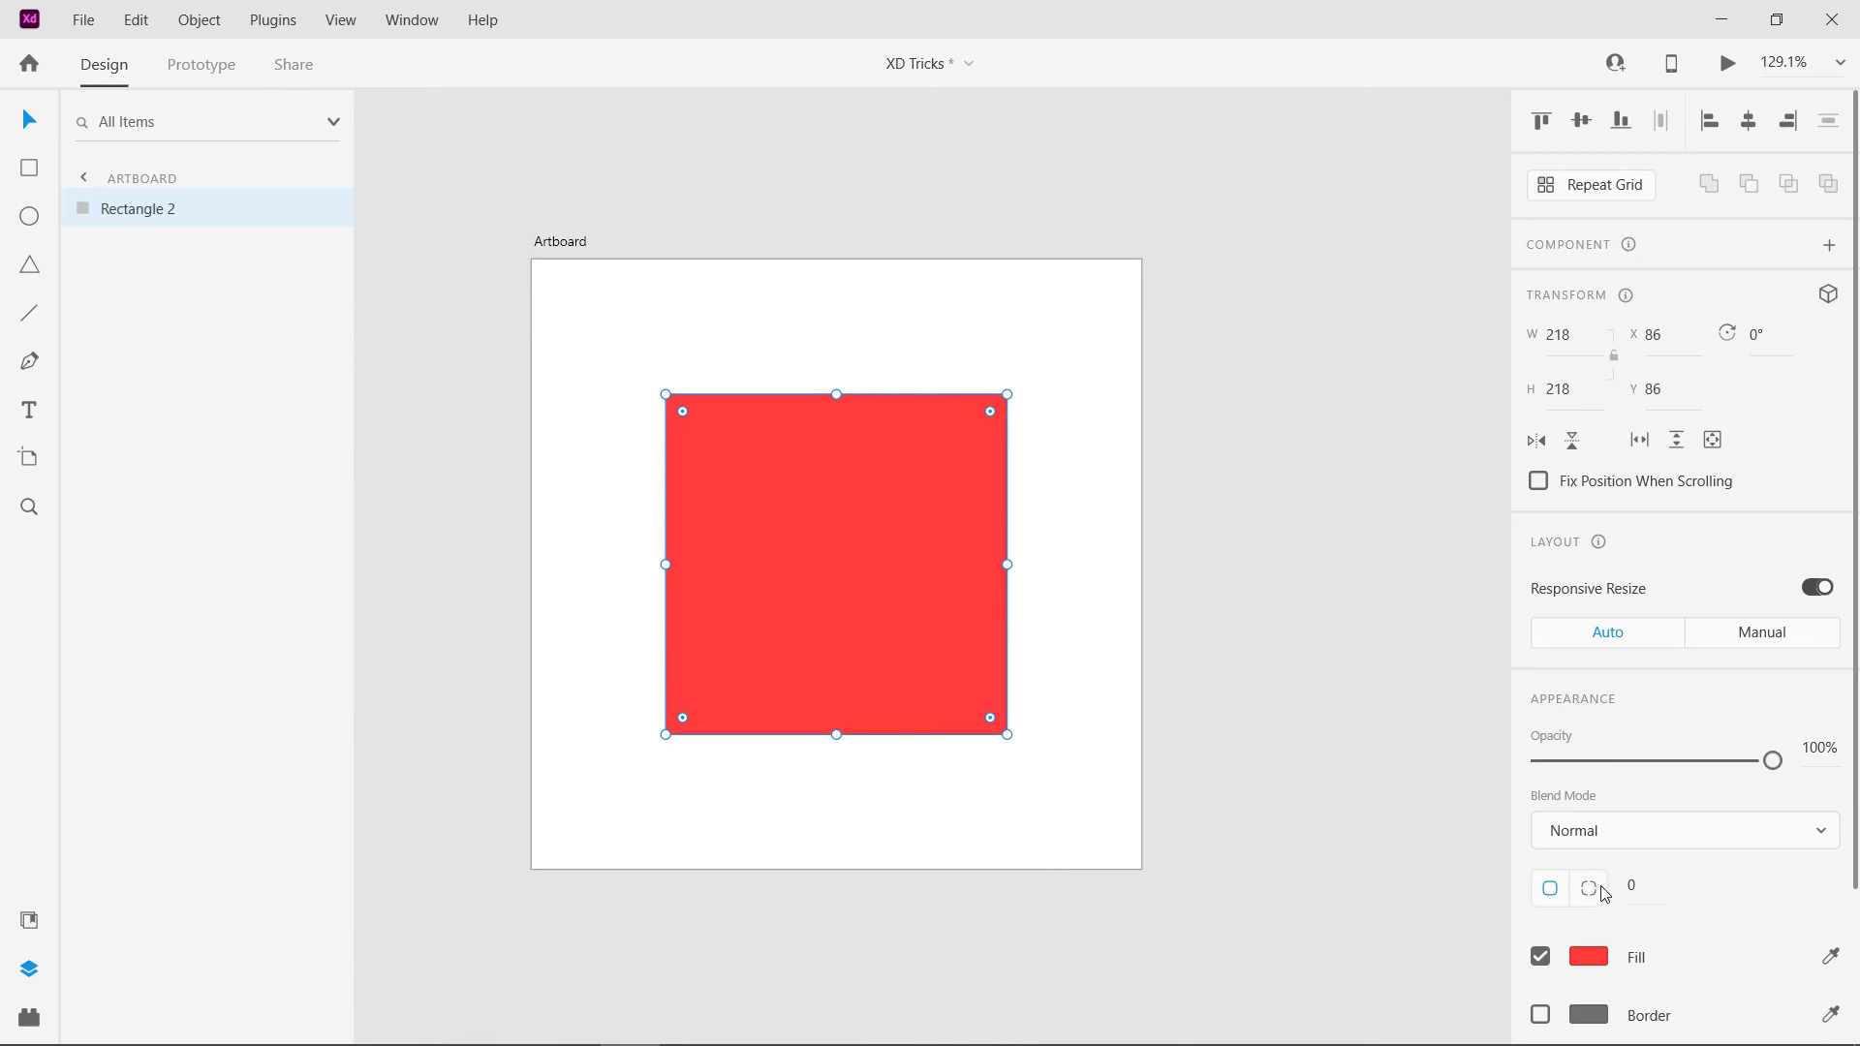
- Give the red square separate corner radii, setting the top-left corner to 20 and the top-right corner to 30
left_click(1596, 893)
type("20")
key("Tab")
type("10")
key("Tab")
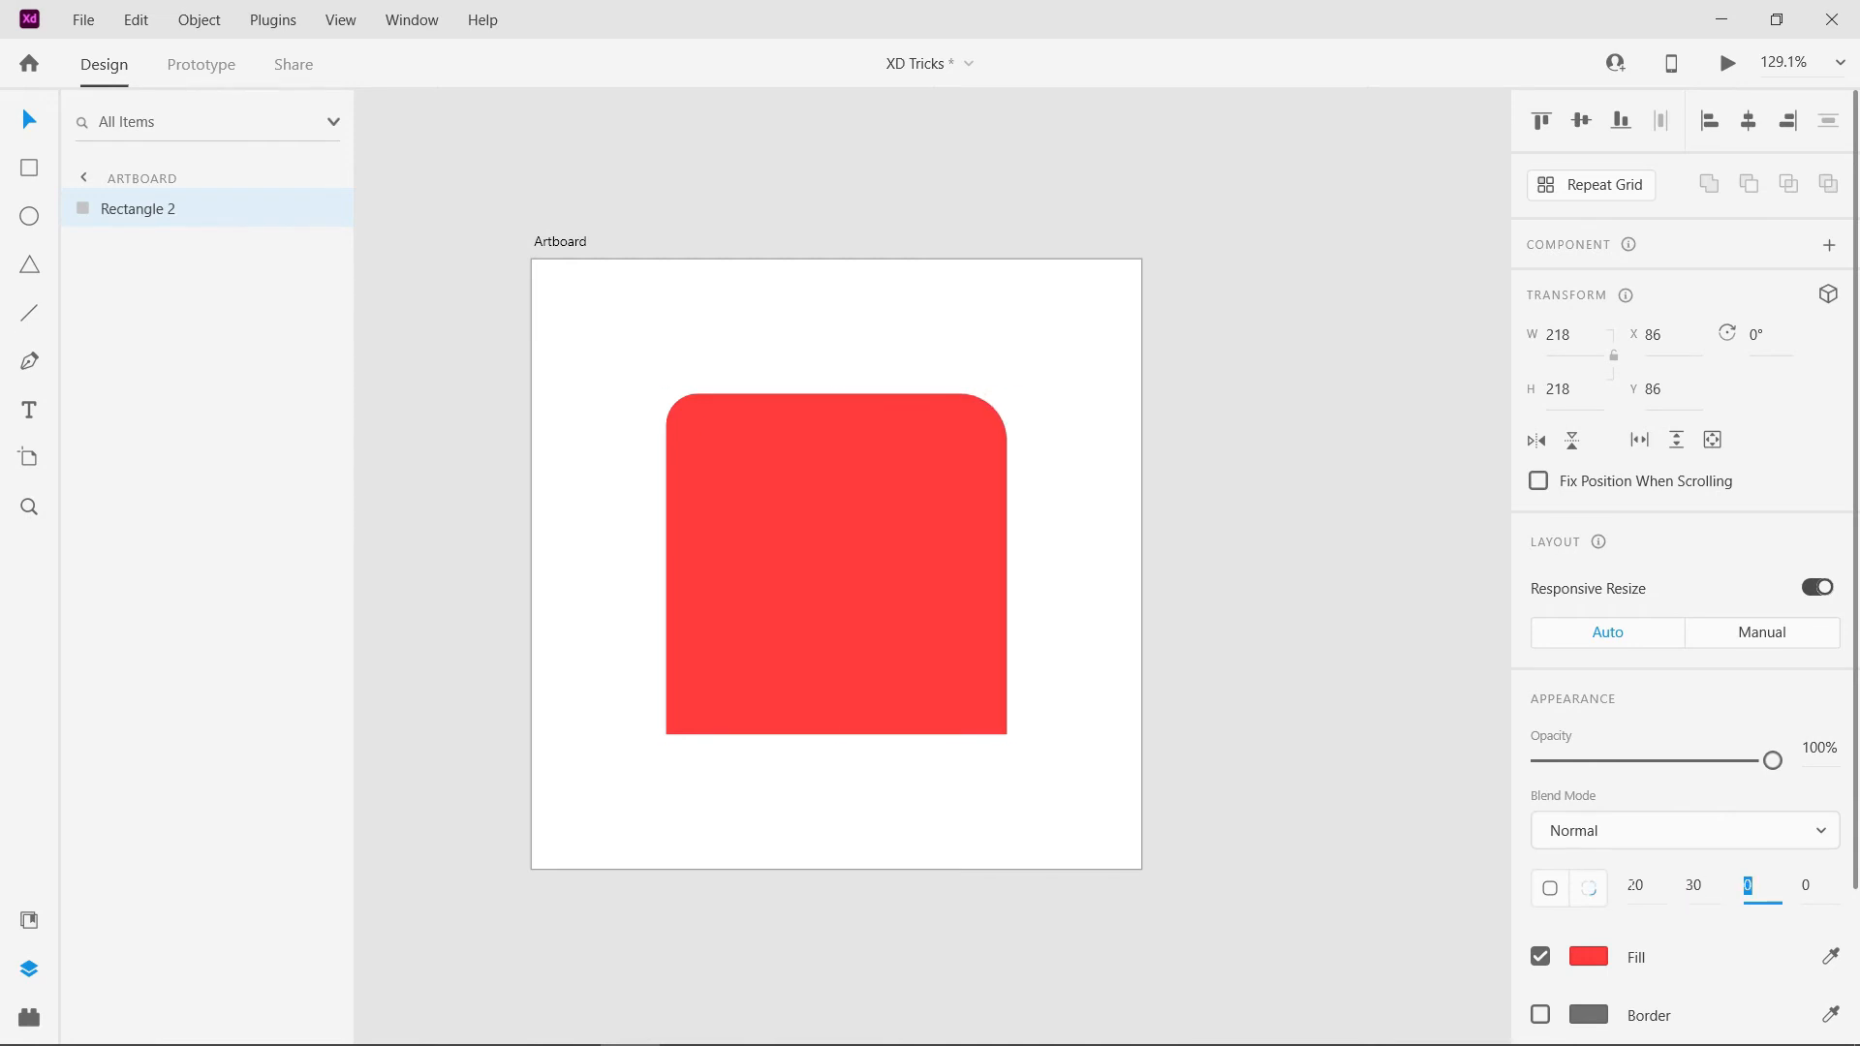
- Raise the red square's bottom-right corner radius by two large increments and the bottom-left radius by three
key("shift+Up")
key("shift+Up")
key("Tab")
key("shift+Up")
key("shift+Up")
key("shift+Up")
key("shift+Up")
key("shift+Up")
key("shift+Up")
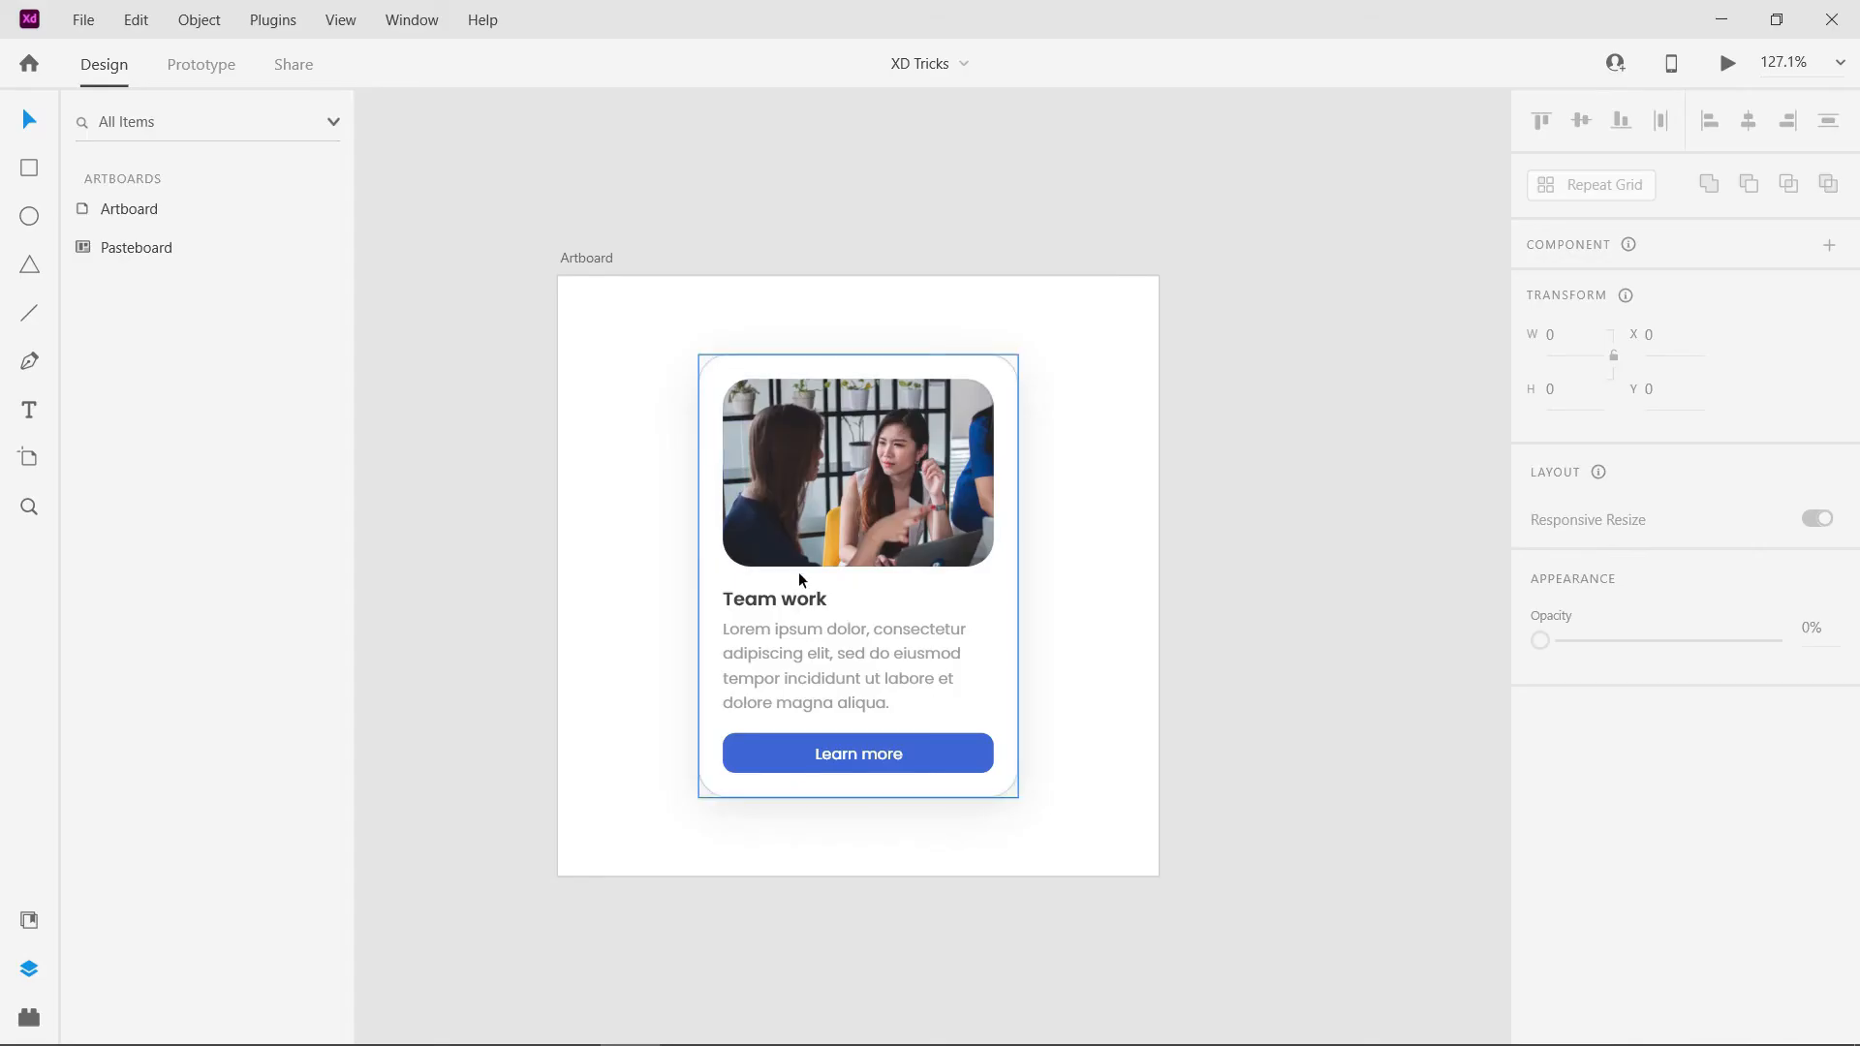
- Enter the Team work card's group and select its paragraph, its title and its Learn more button group in turn
left_click(599, 258)
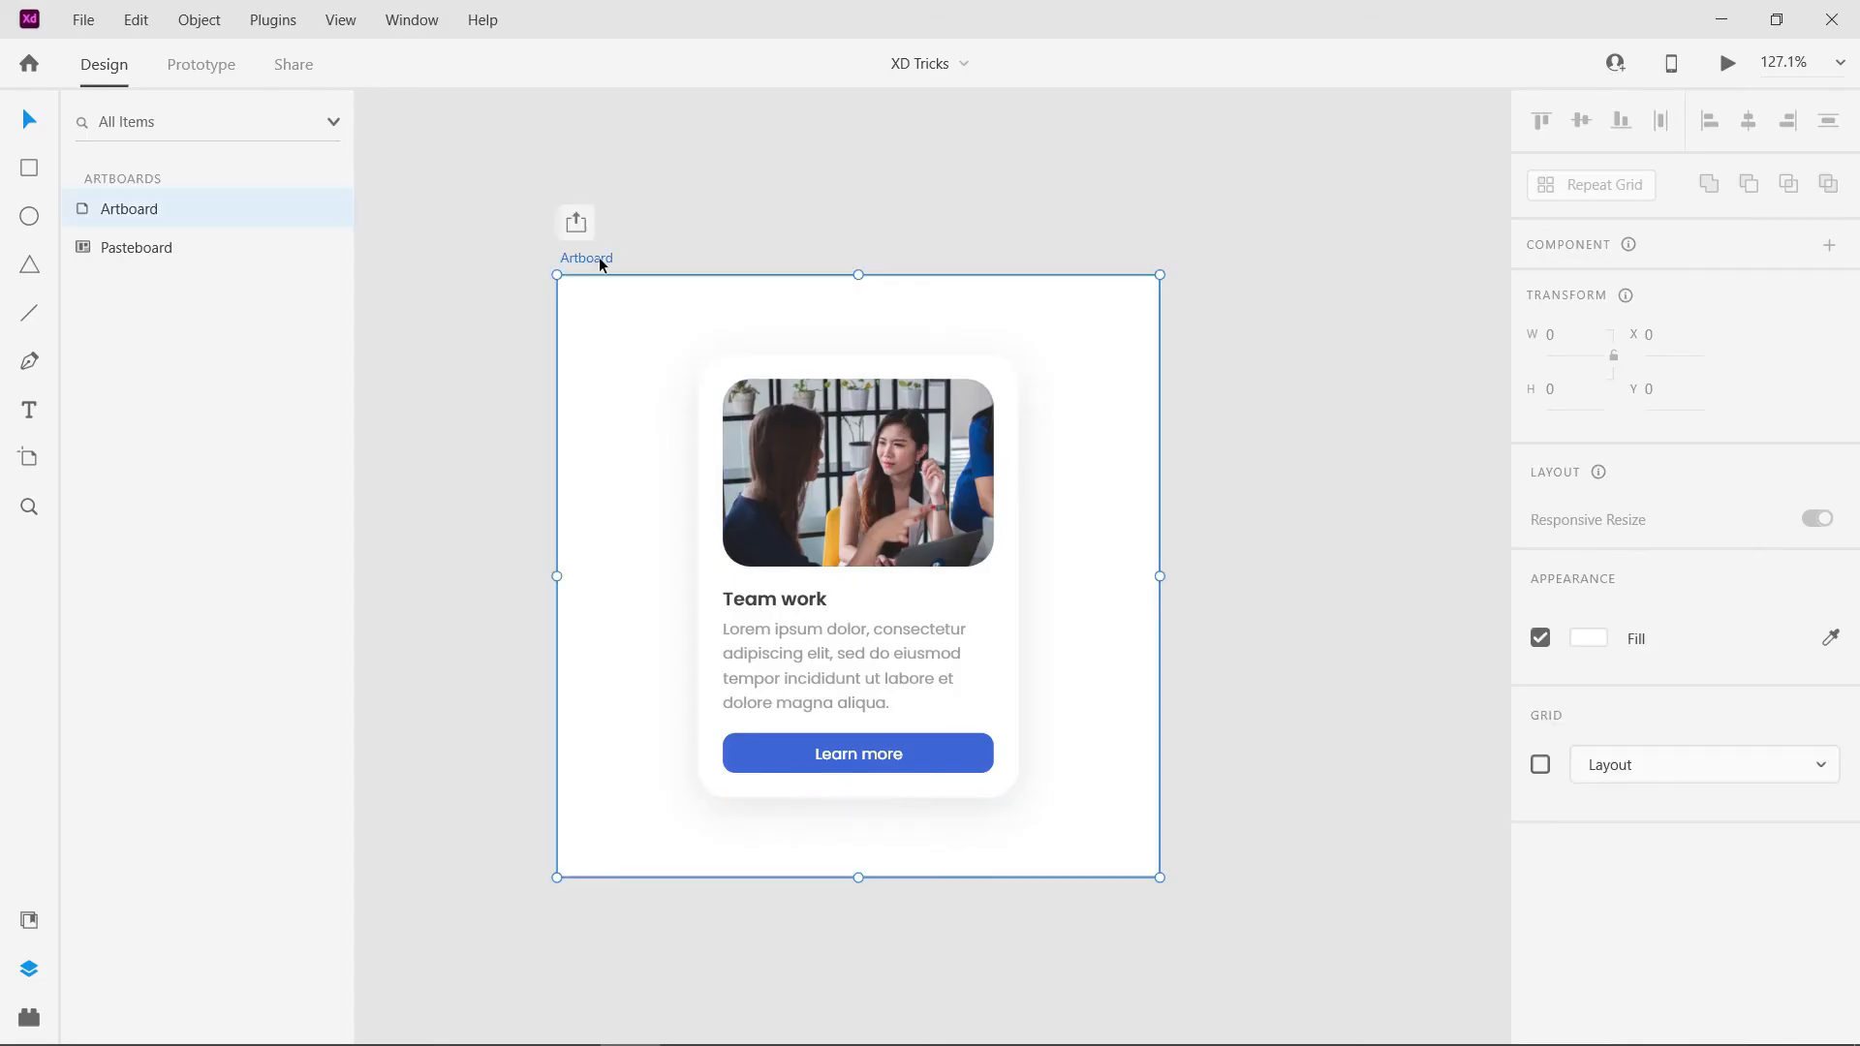
key("ctrl+3")
left_click(1044, 831)
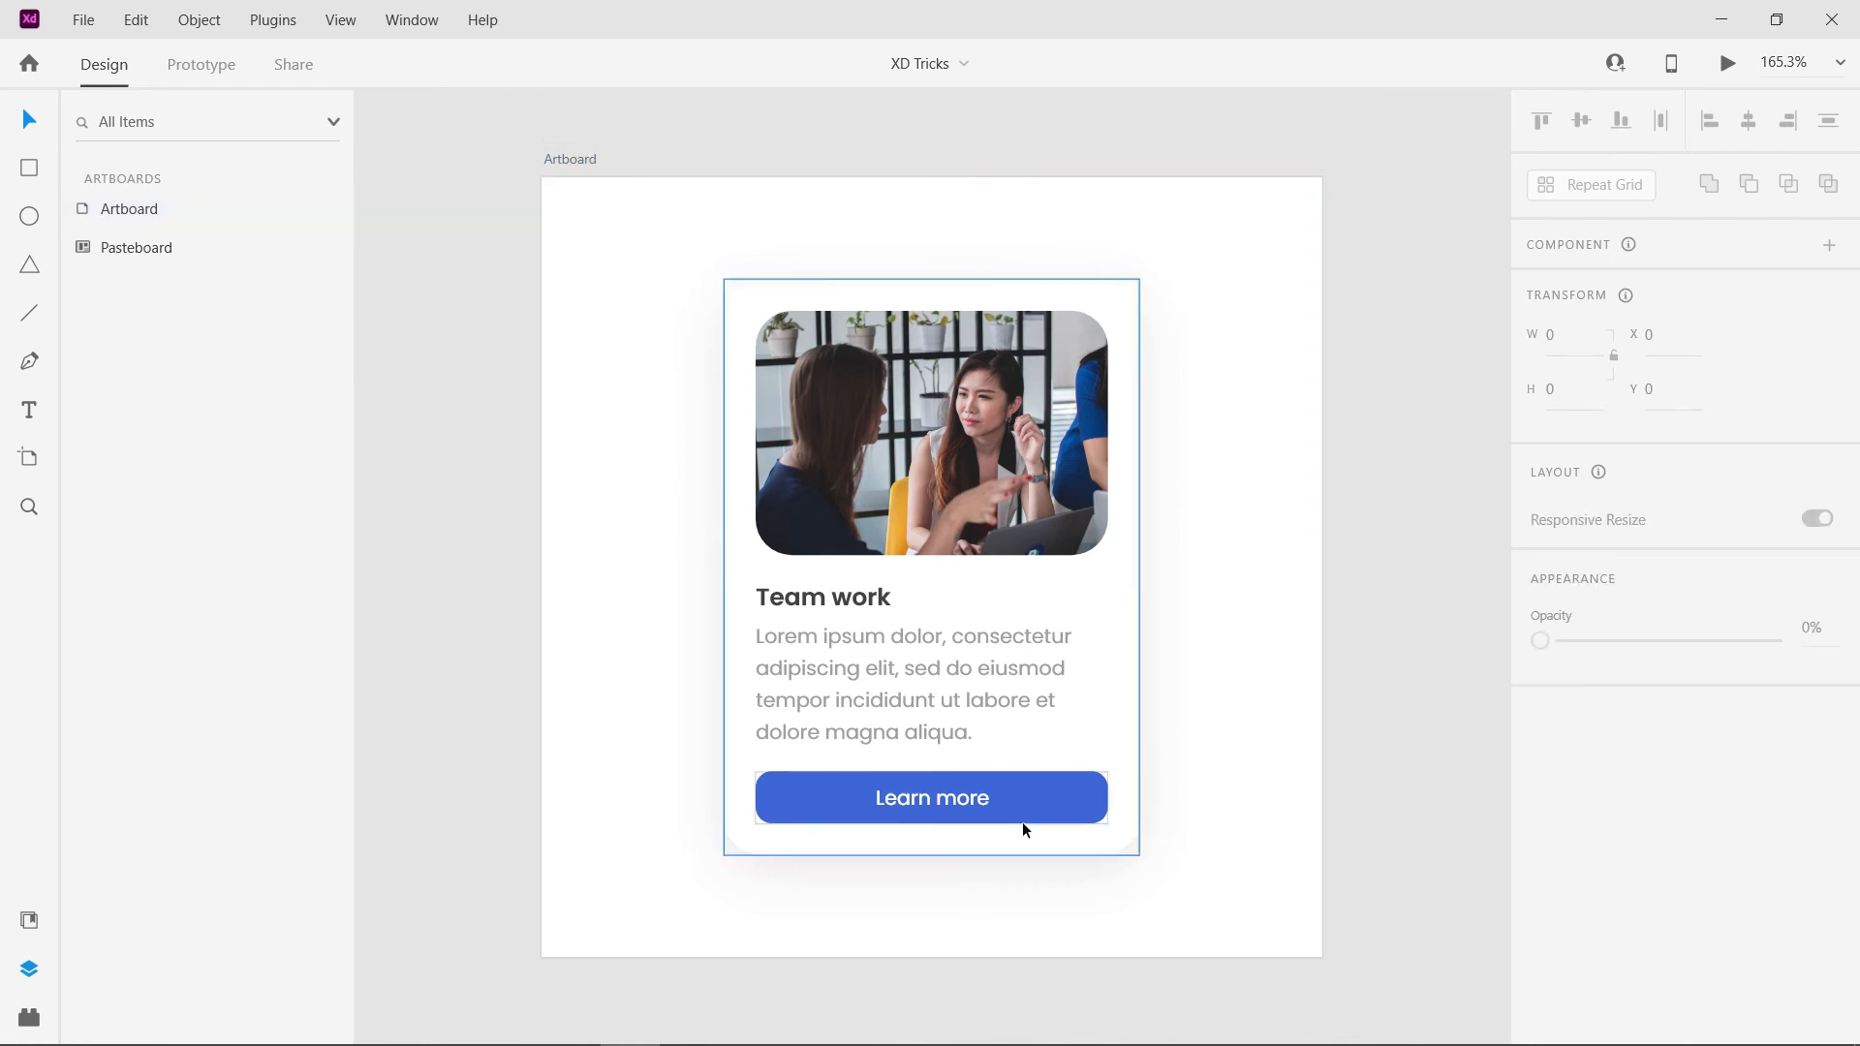
left_click(853, 650)
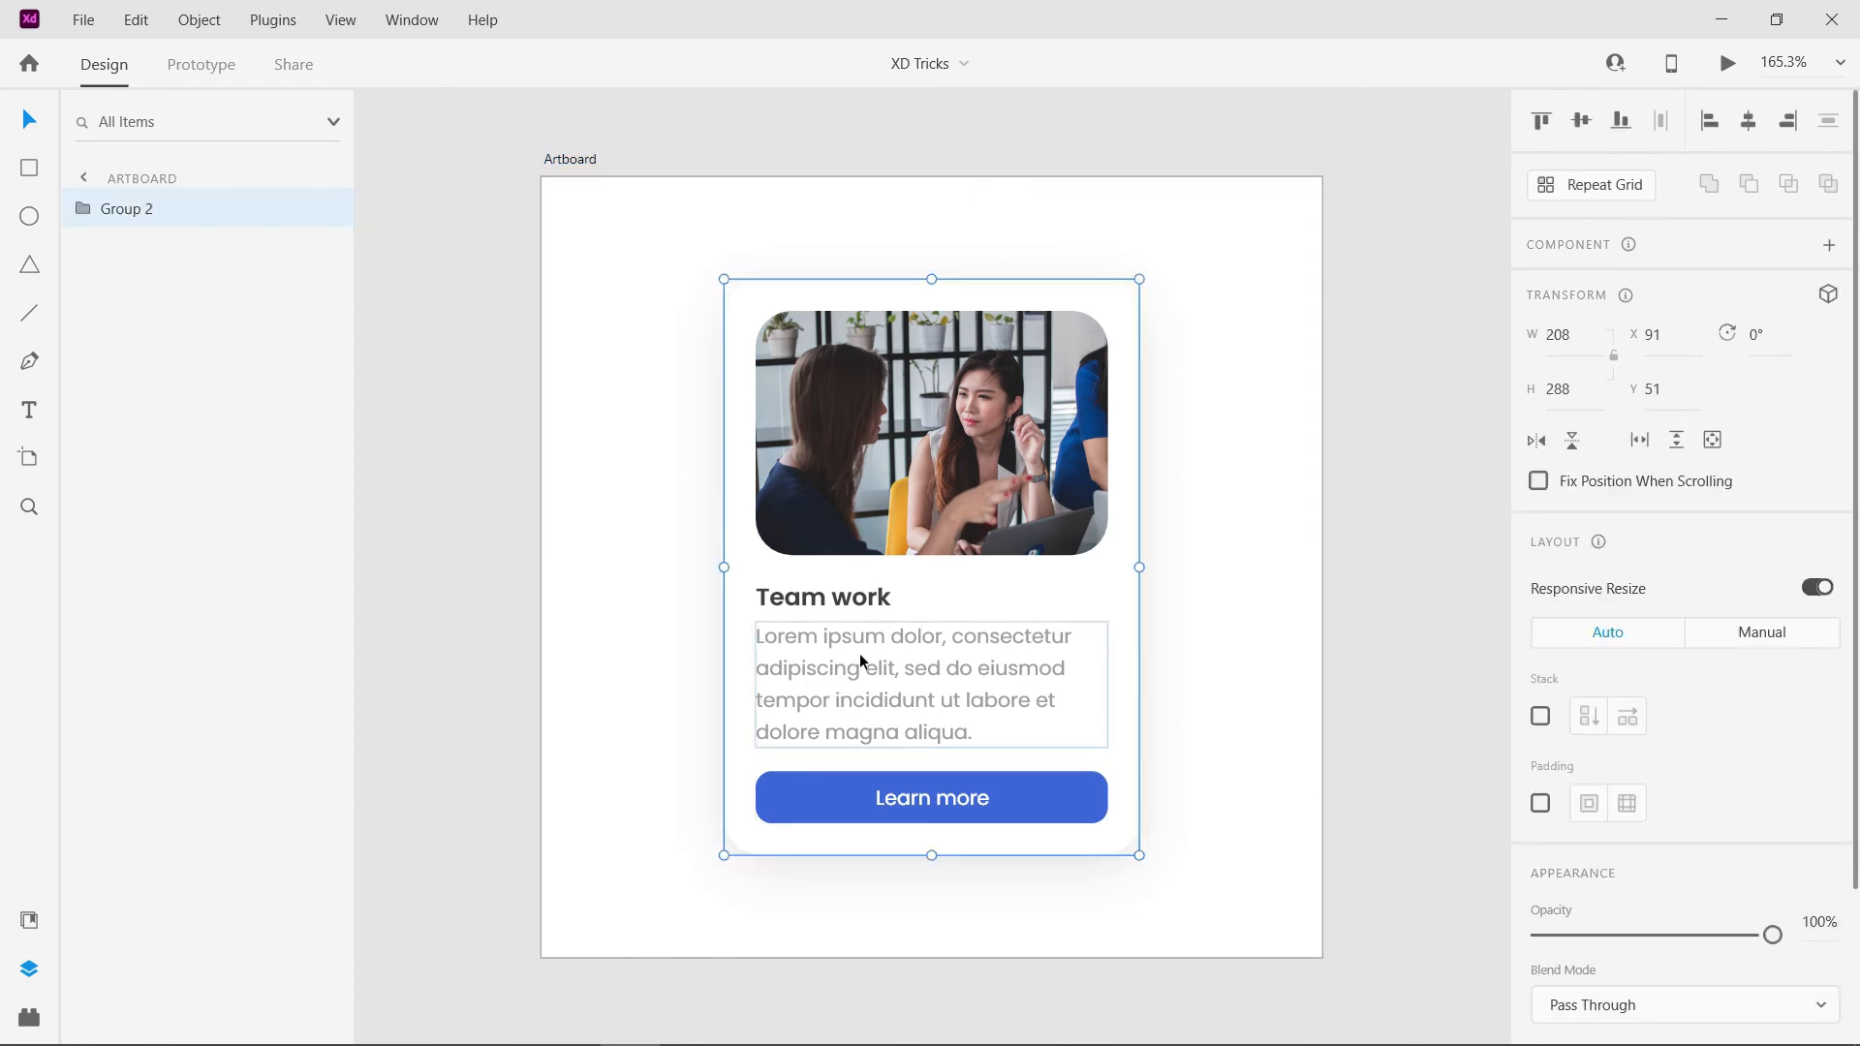
double_click(858, 653)
left_click(846, 597)
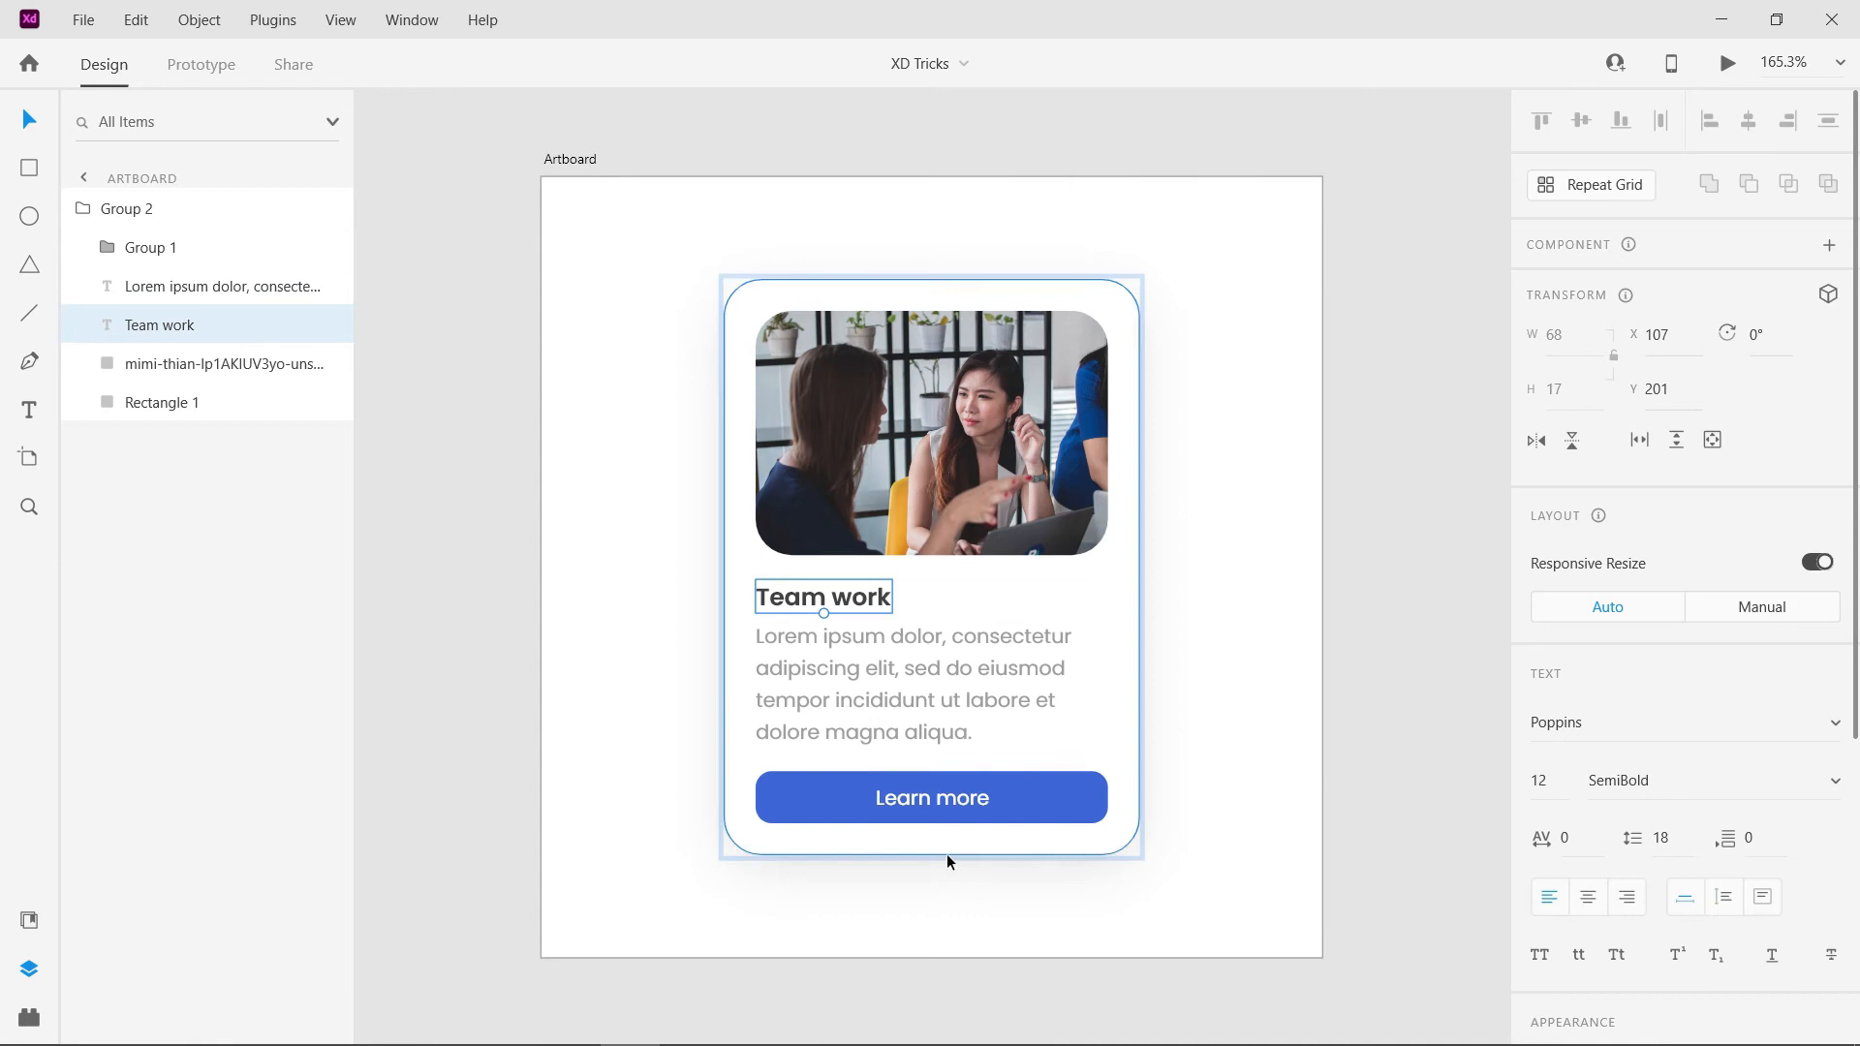
left_click(922, 810)
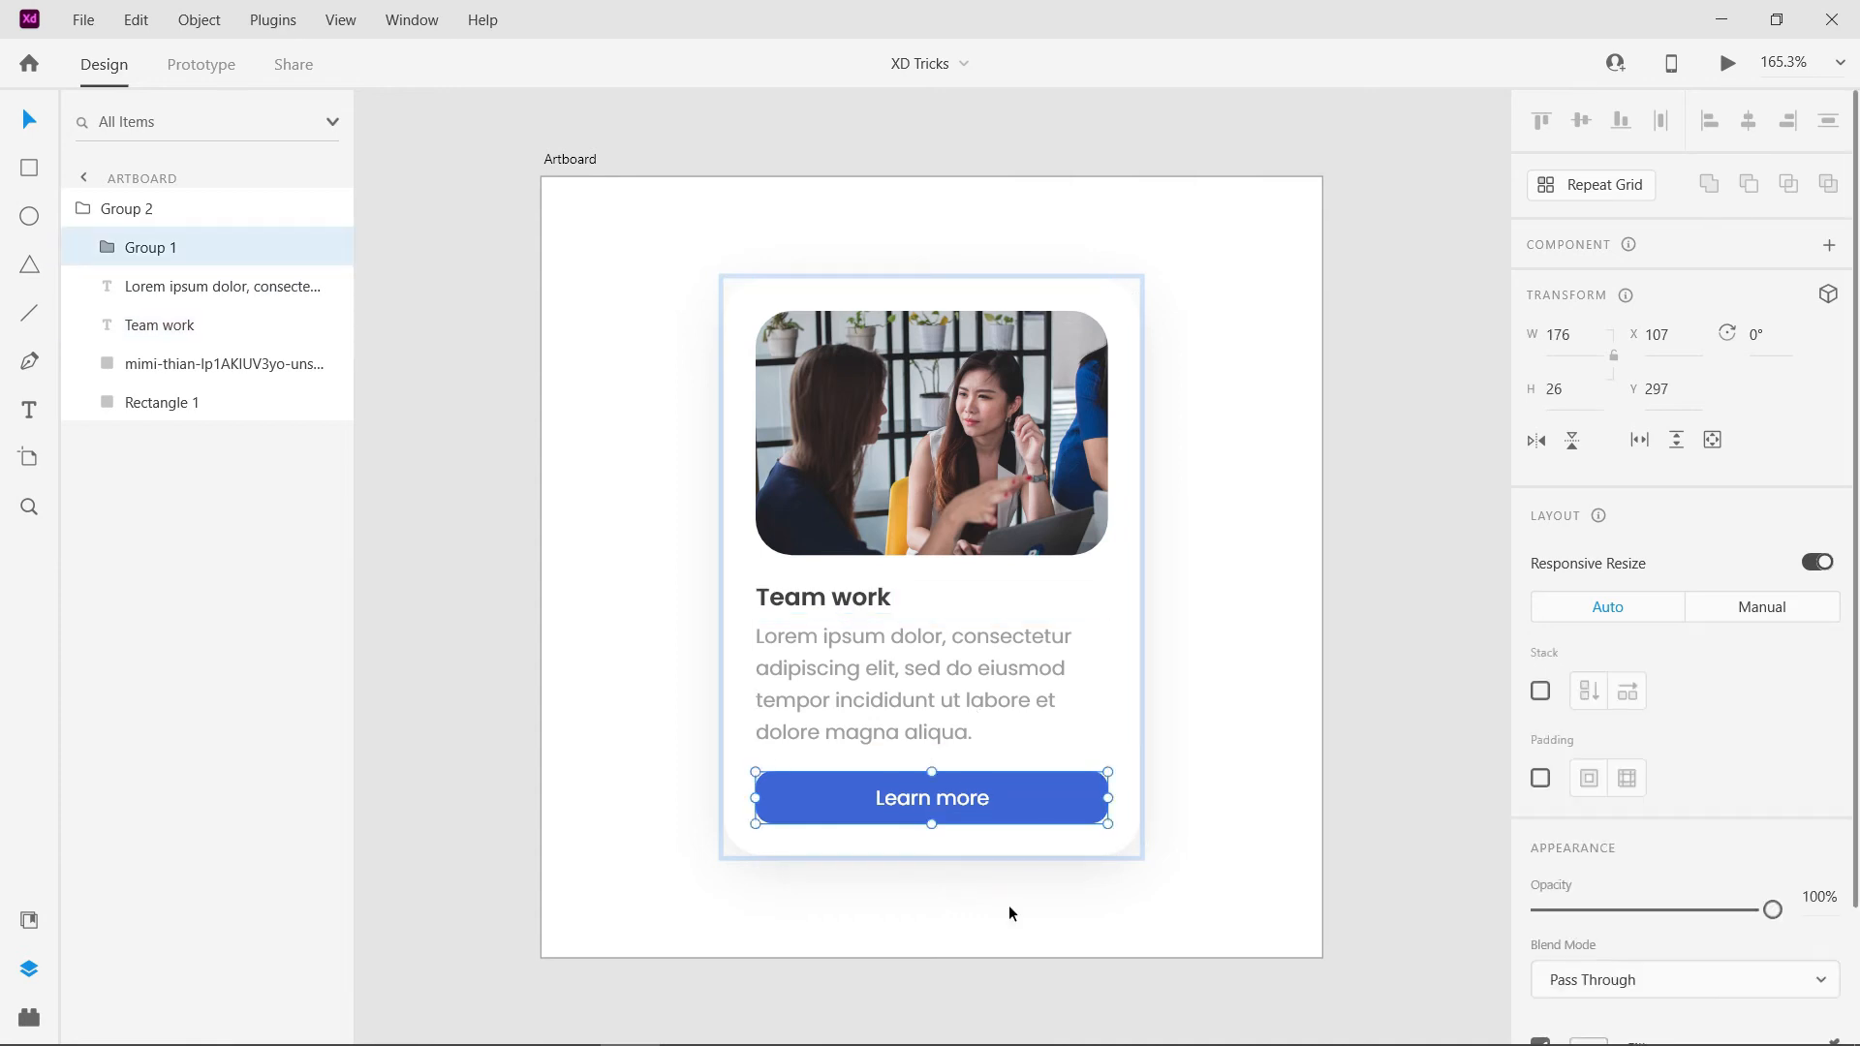
- Drill from the card group through the nested button group to select the Learn more text, and clear the selection
left_click(1009, 914)
left_click(963, 802)
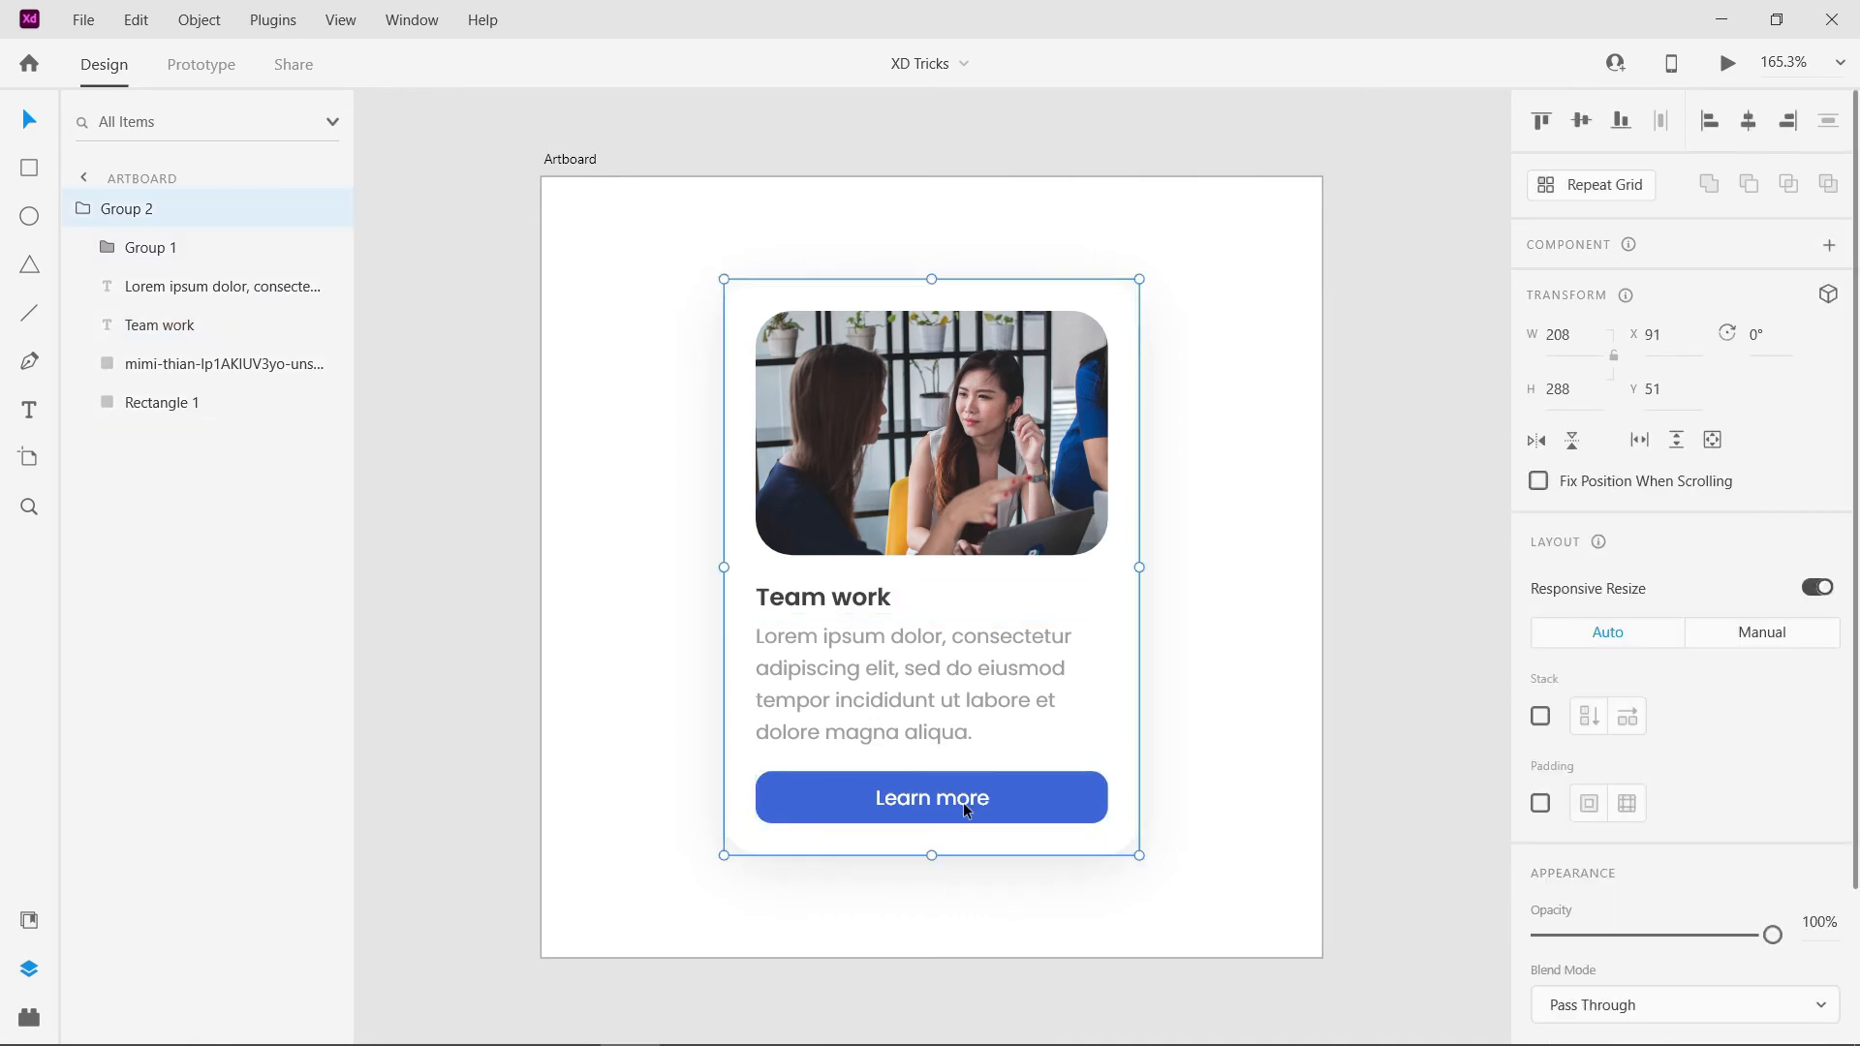
double_click(1035, 799)
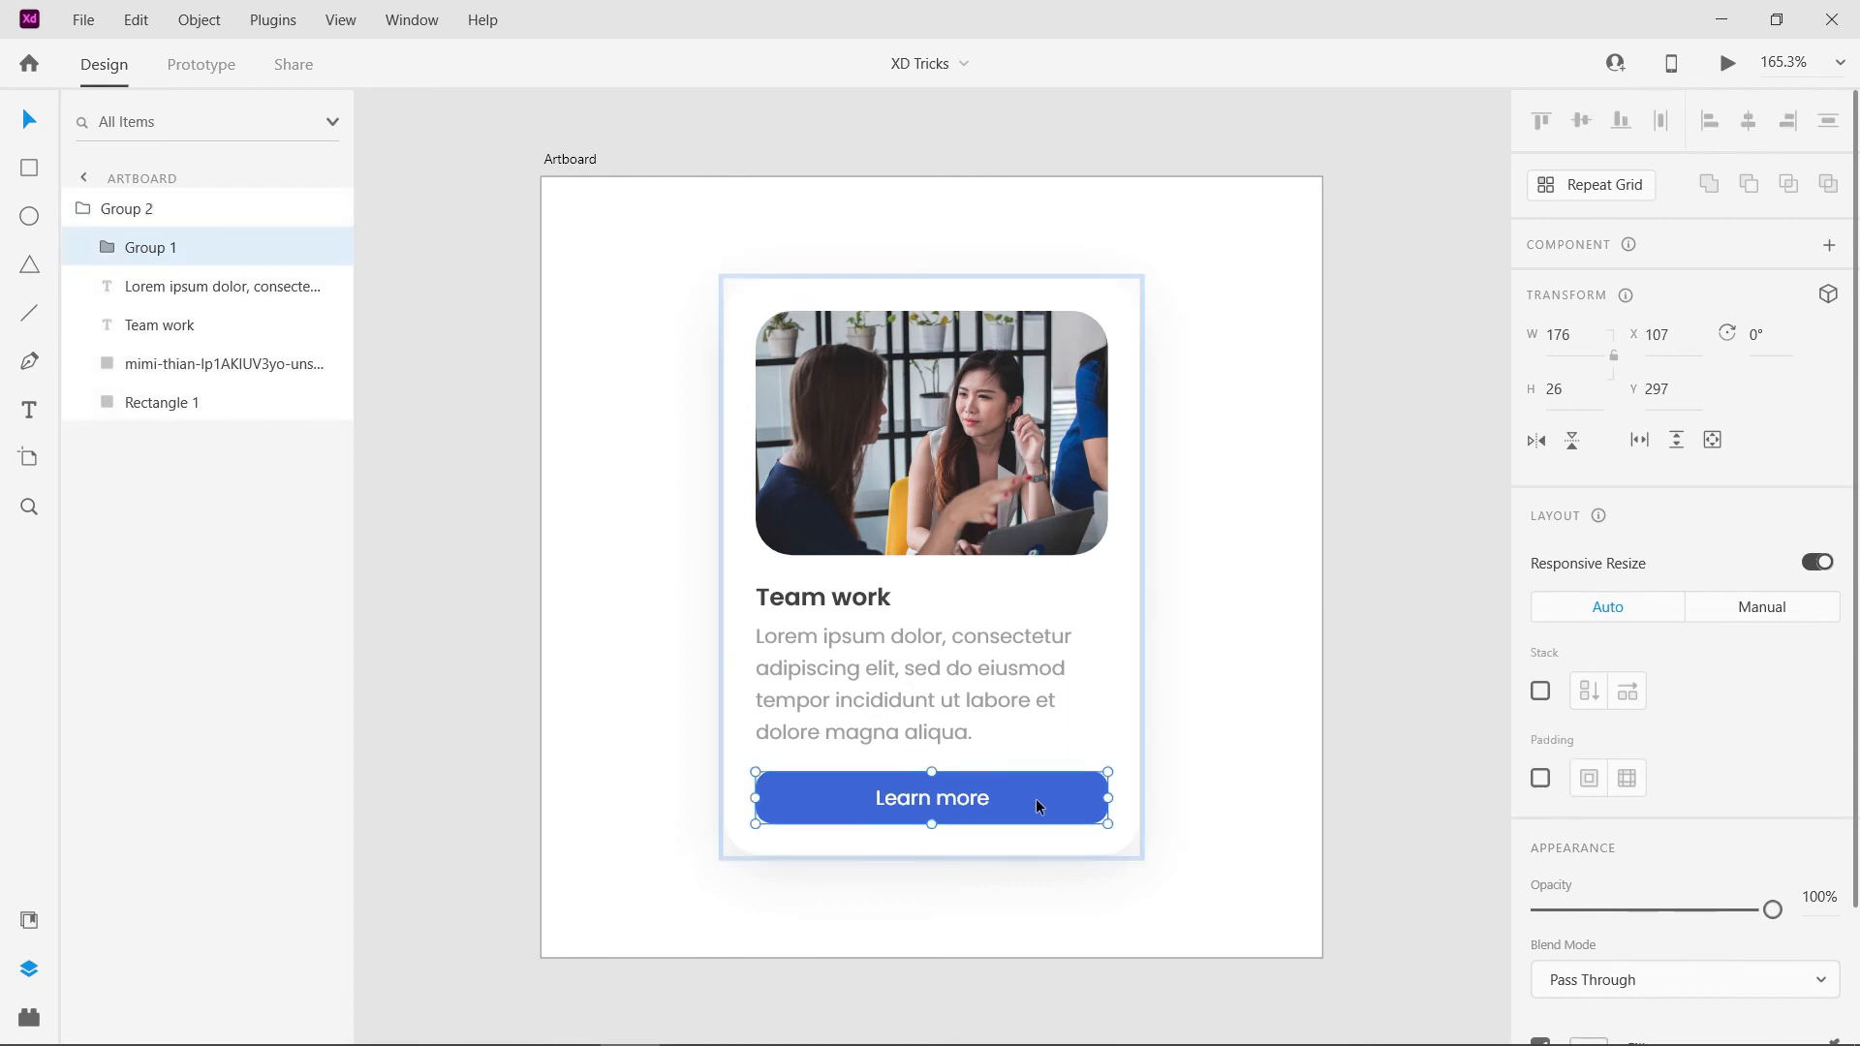
double_click(967, 801)
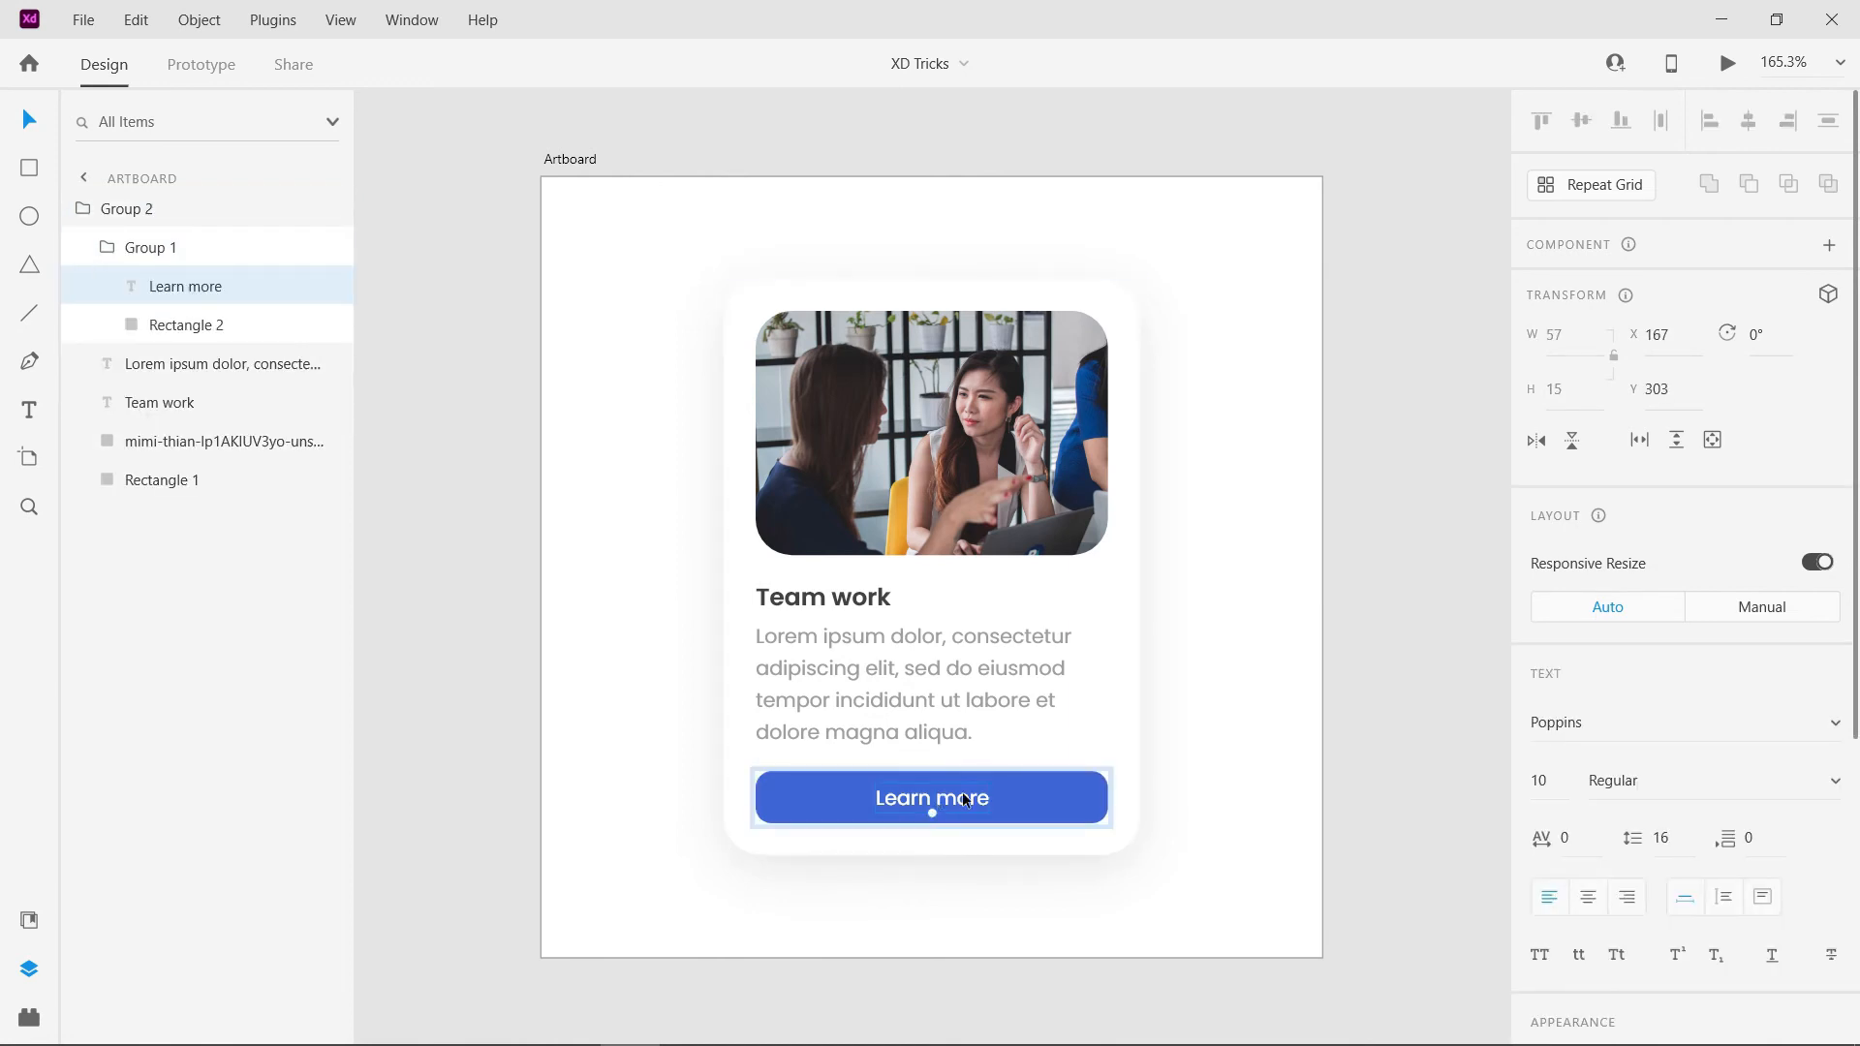
left_click(998, 876)
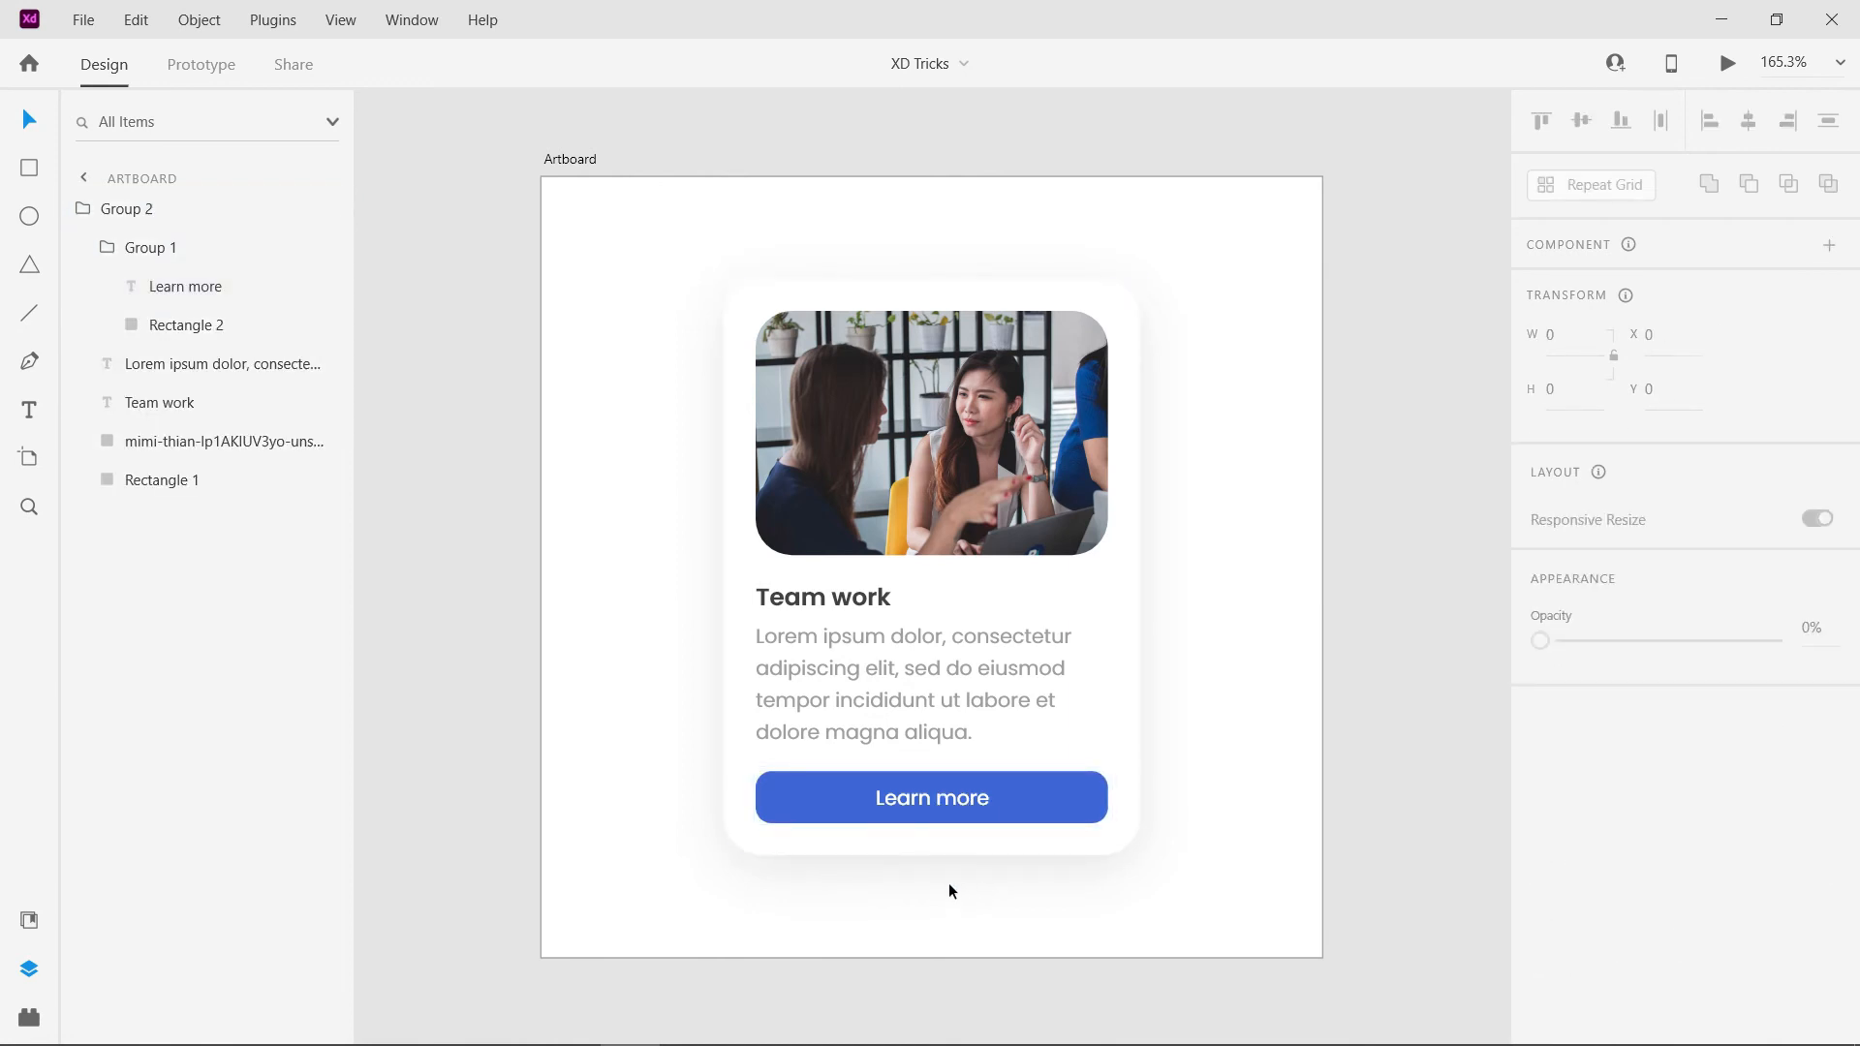
- Select the card's nested elements directly without entering groups: title, paragraph, image, Learn more text and button rectangle
double_click(788, 608)
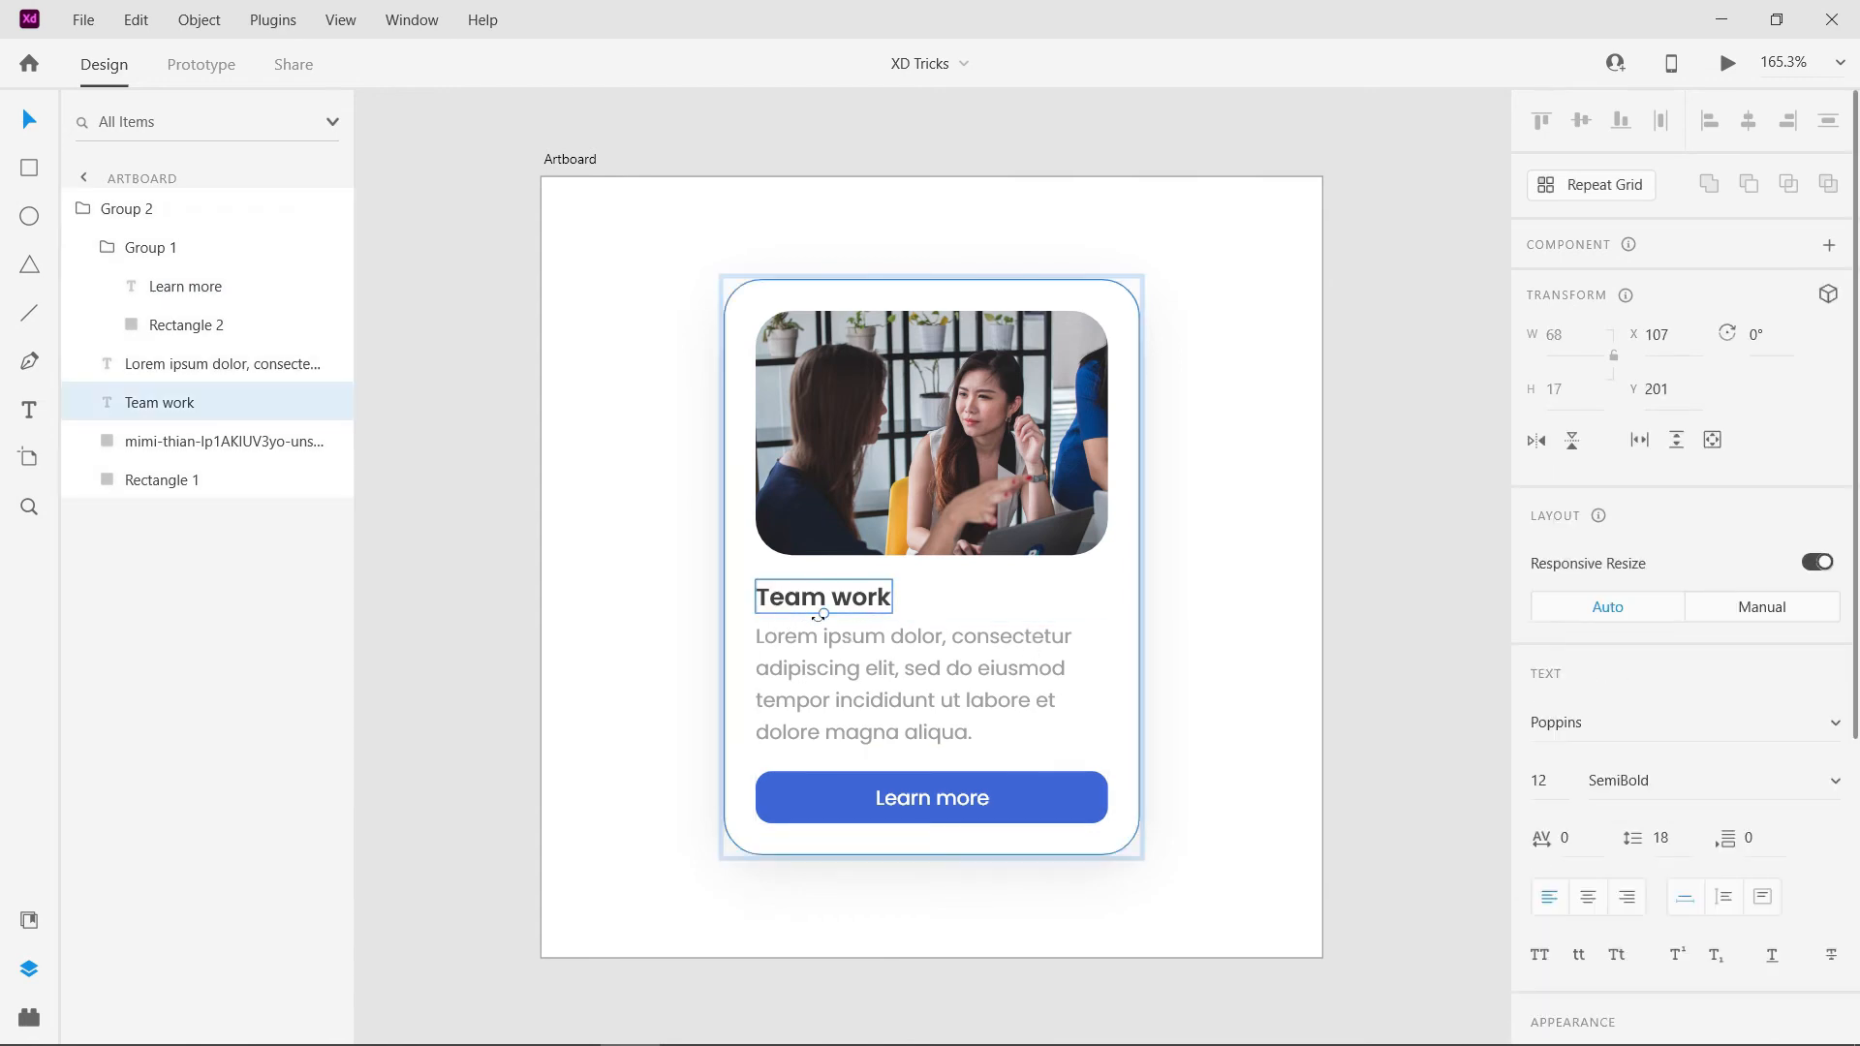
left_click(869, 671)
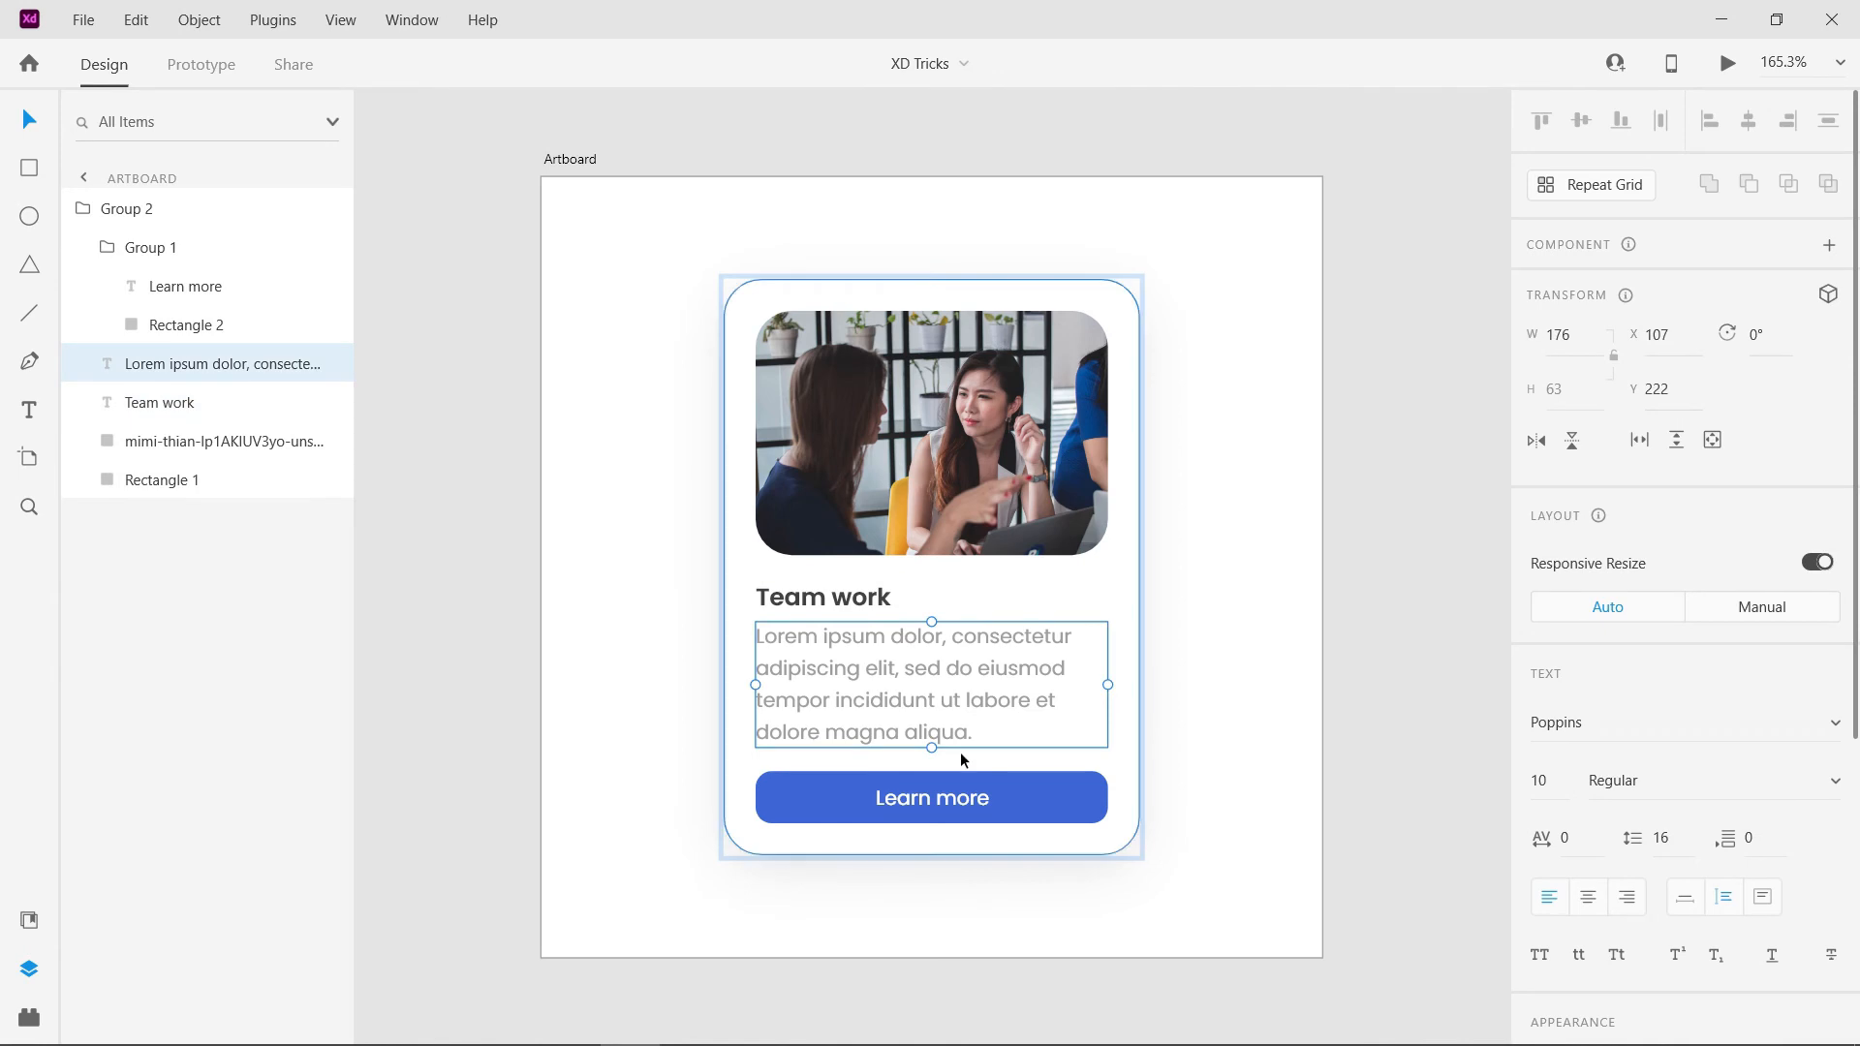
left_click(1012, 518)
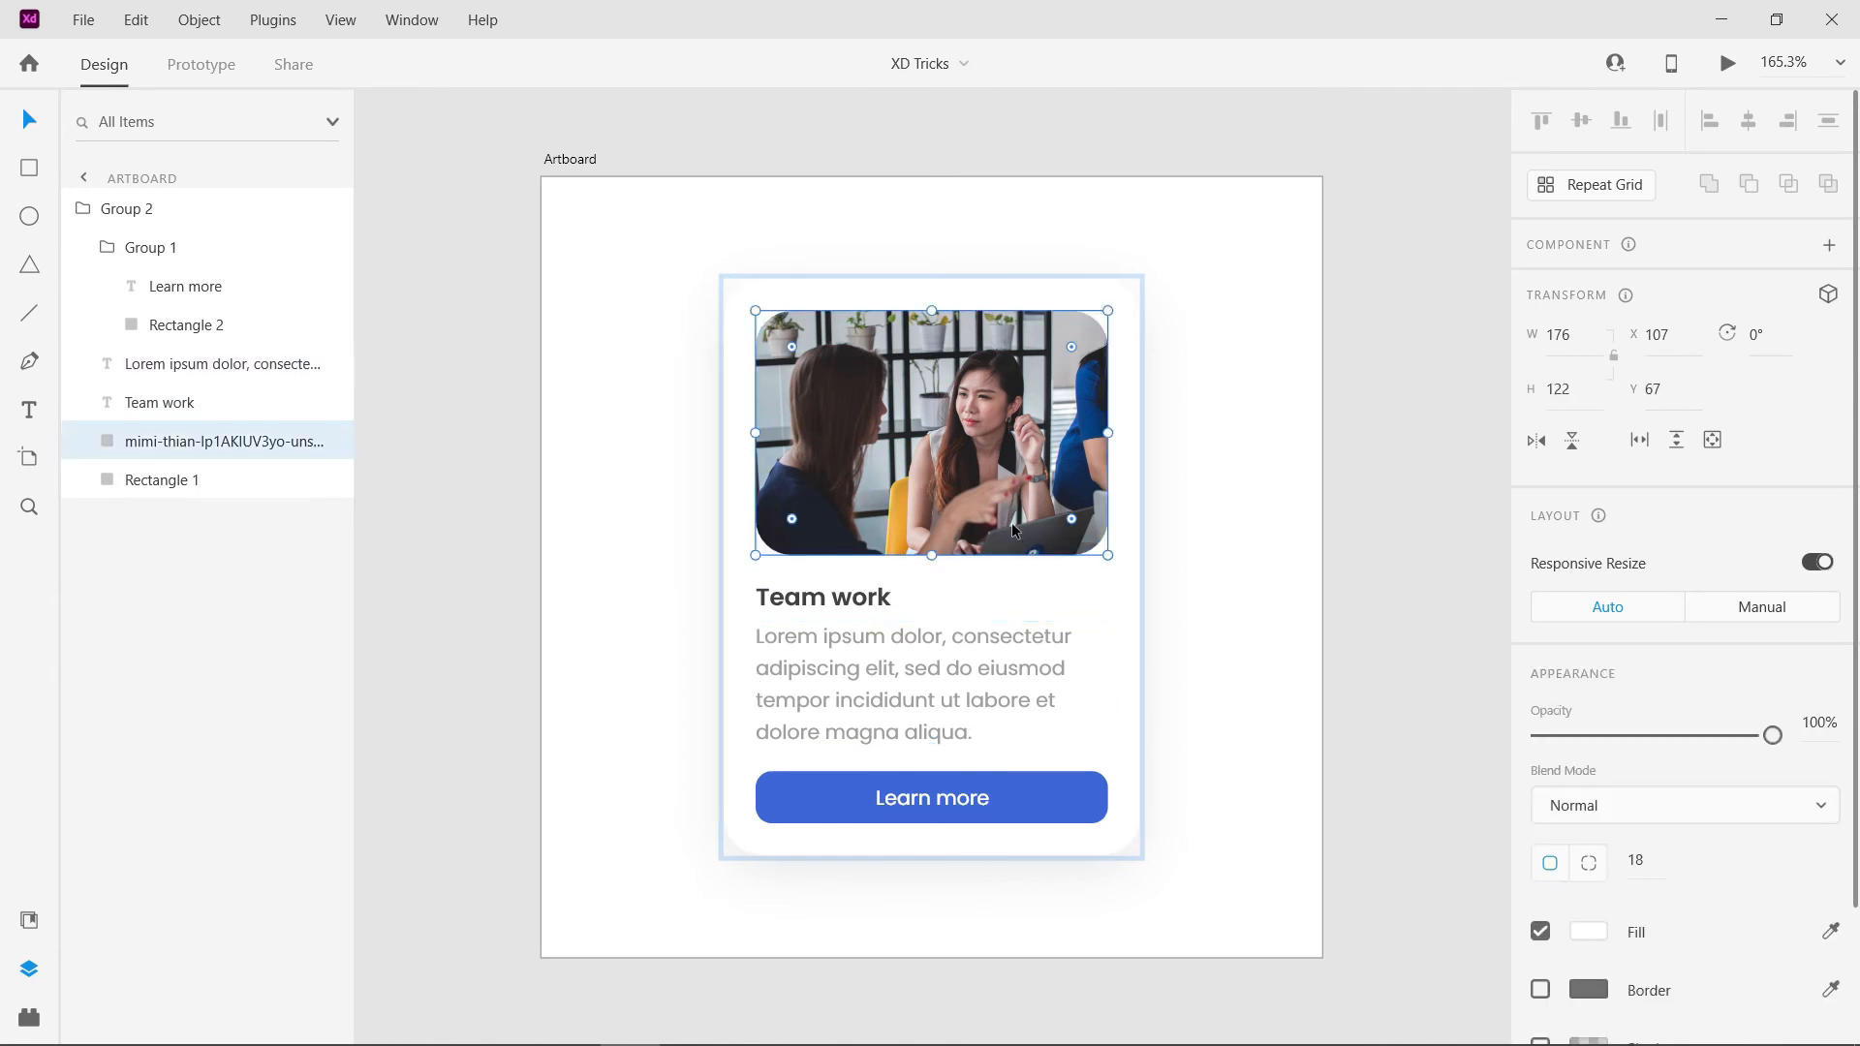
left_click(937, 812)
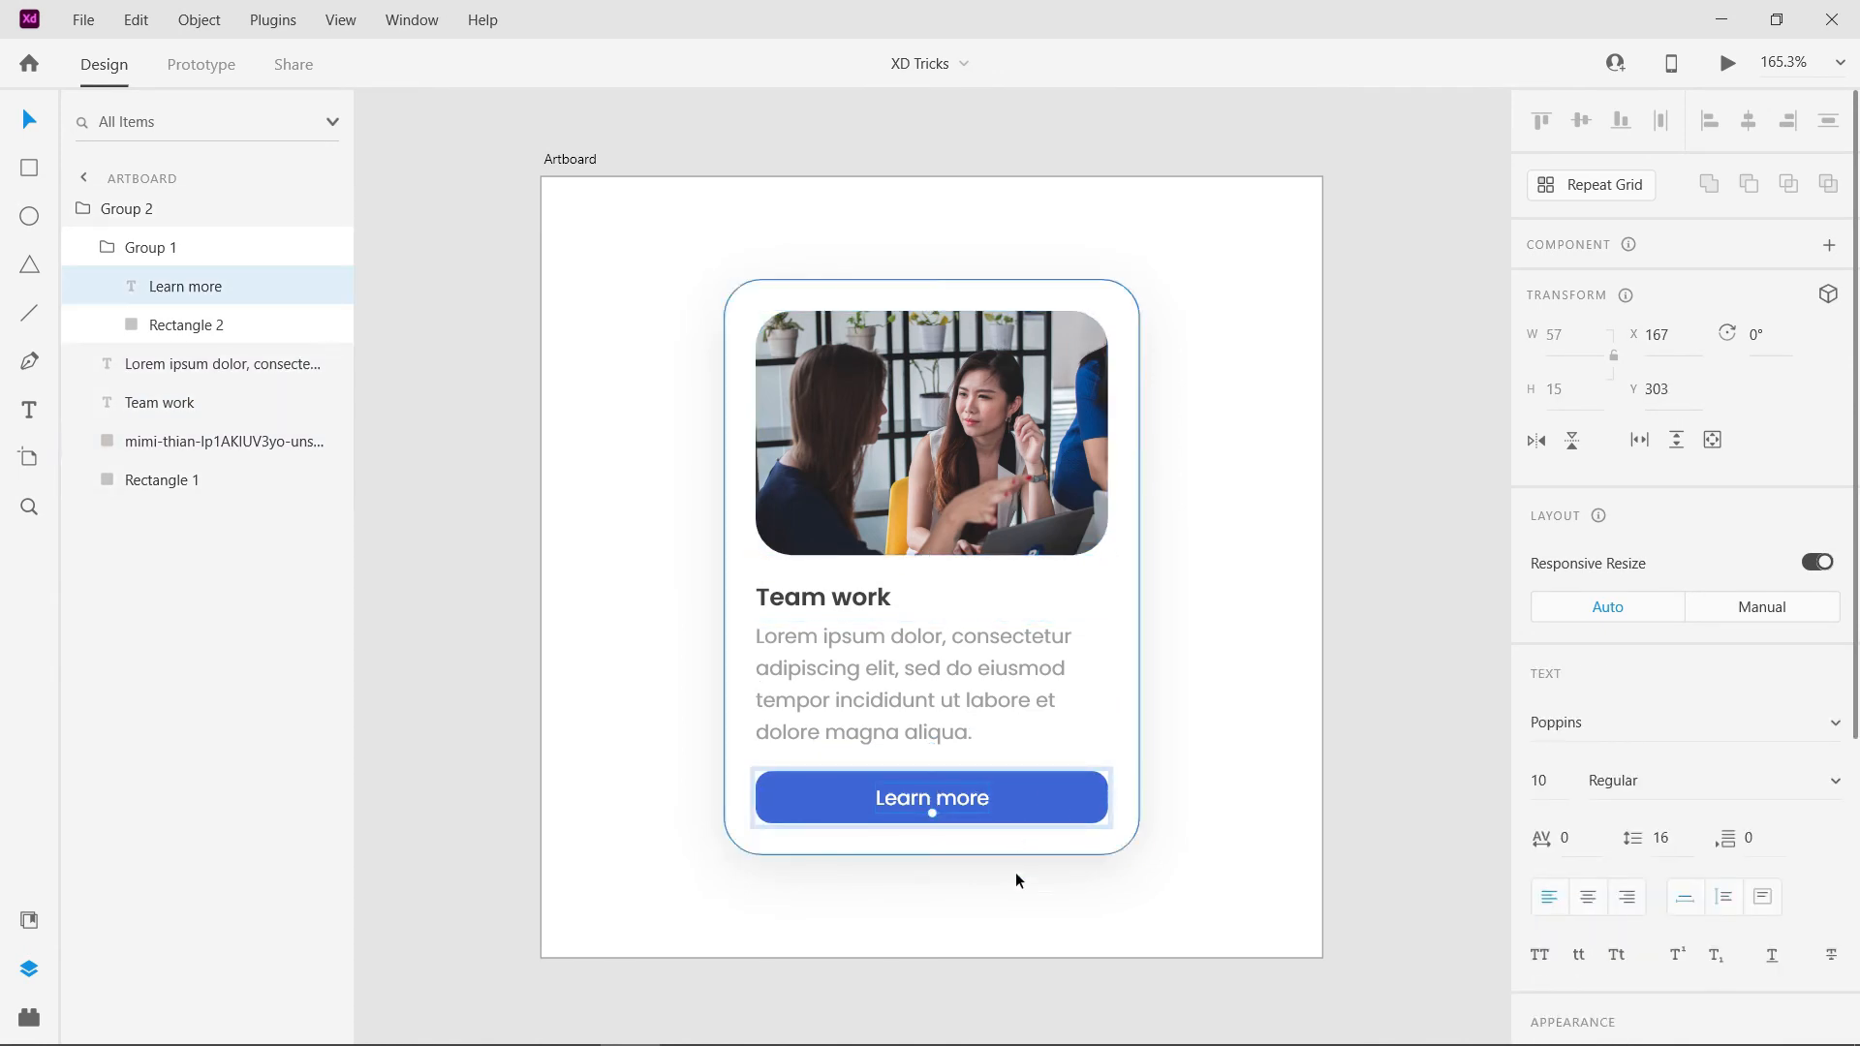
left_click(1055, 805)
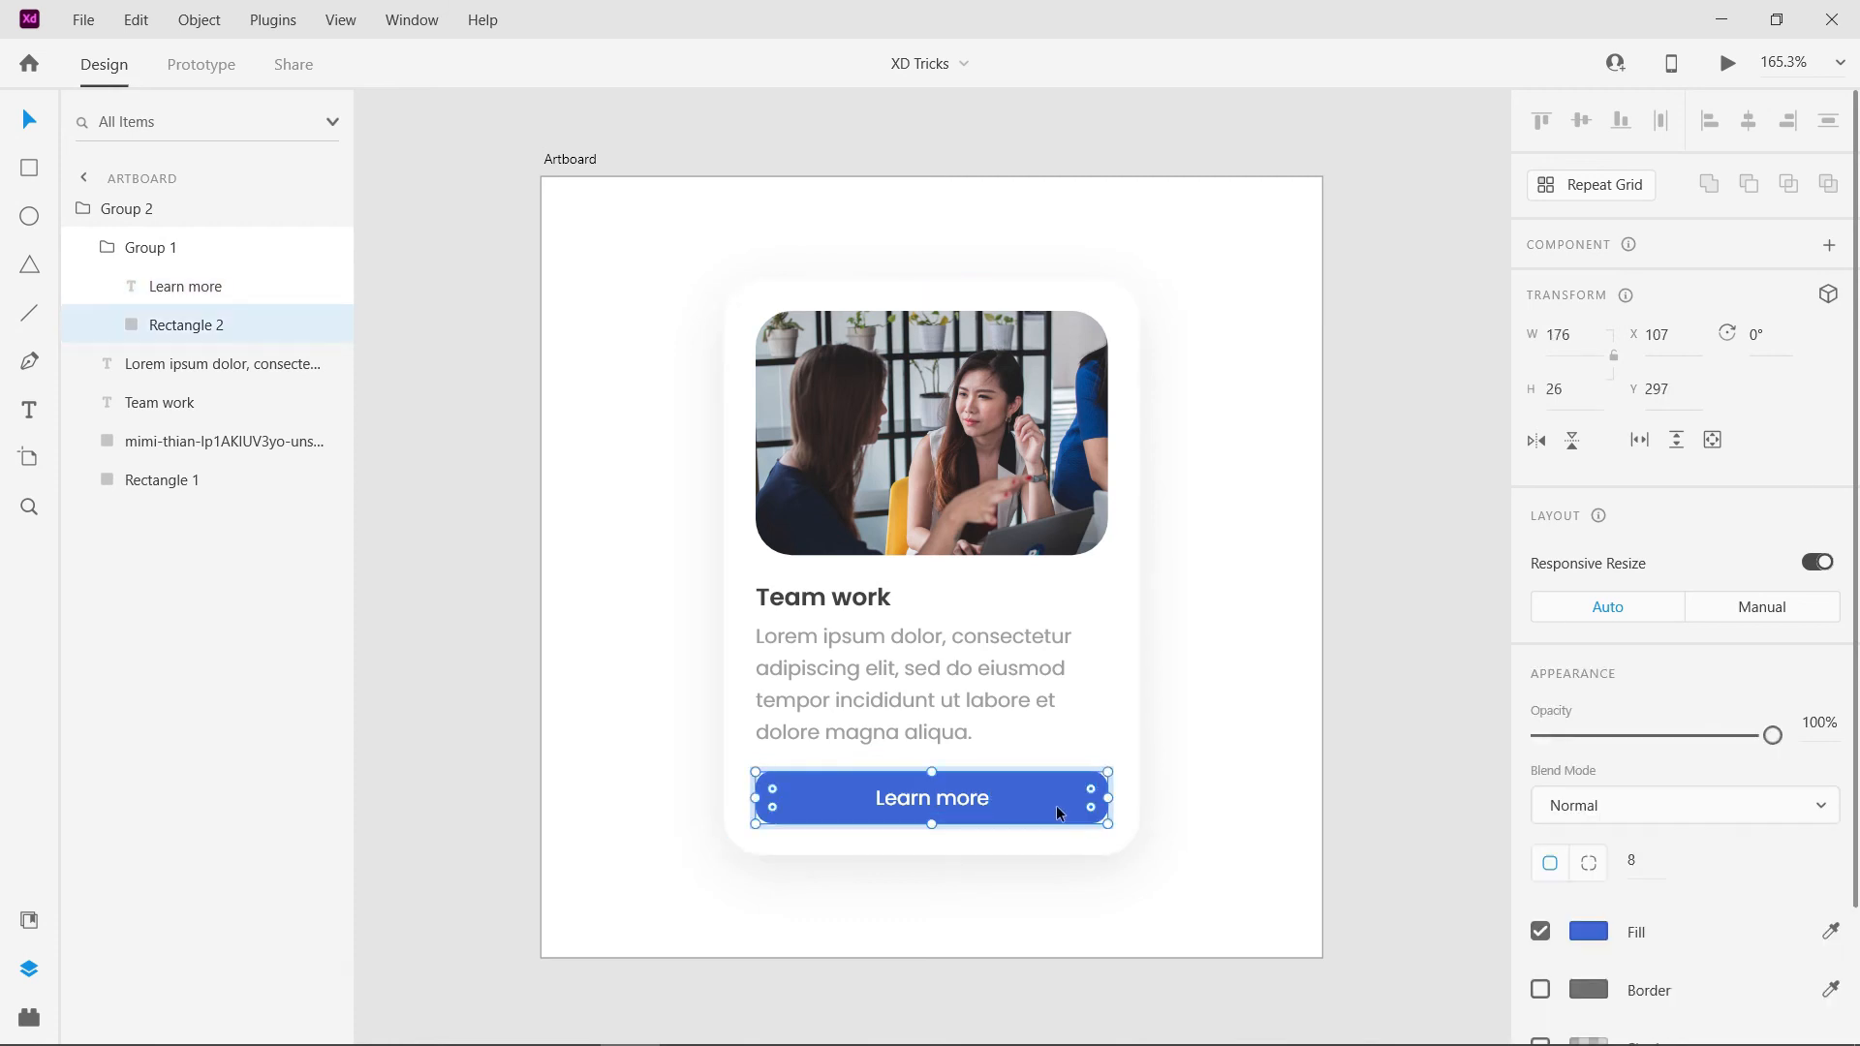
left_click(922, 701)
left_click(845, 596)
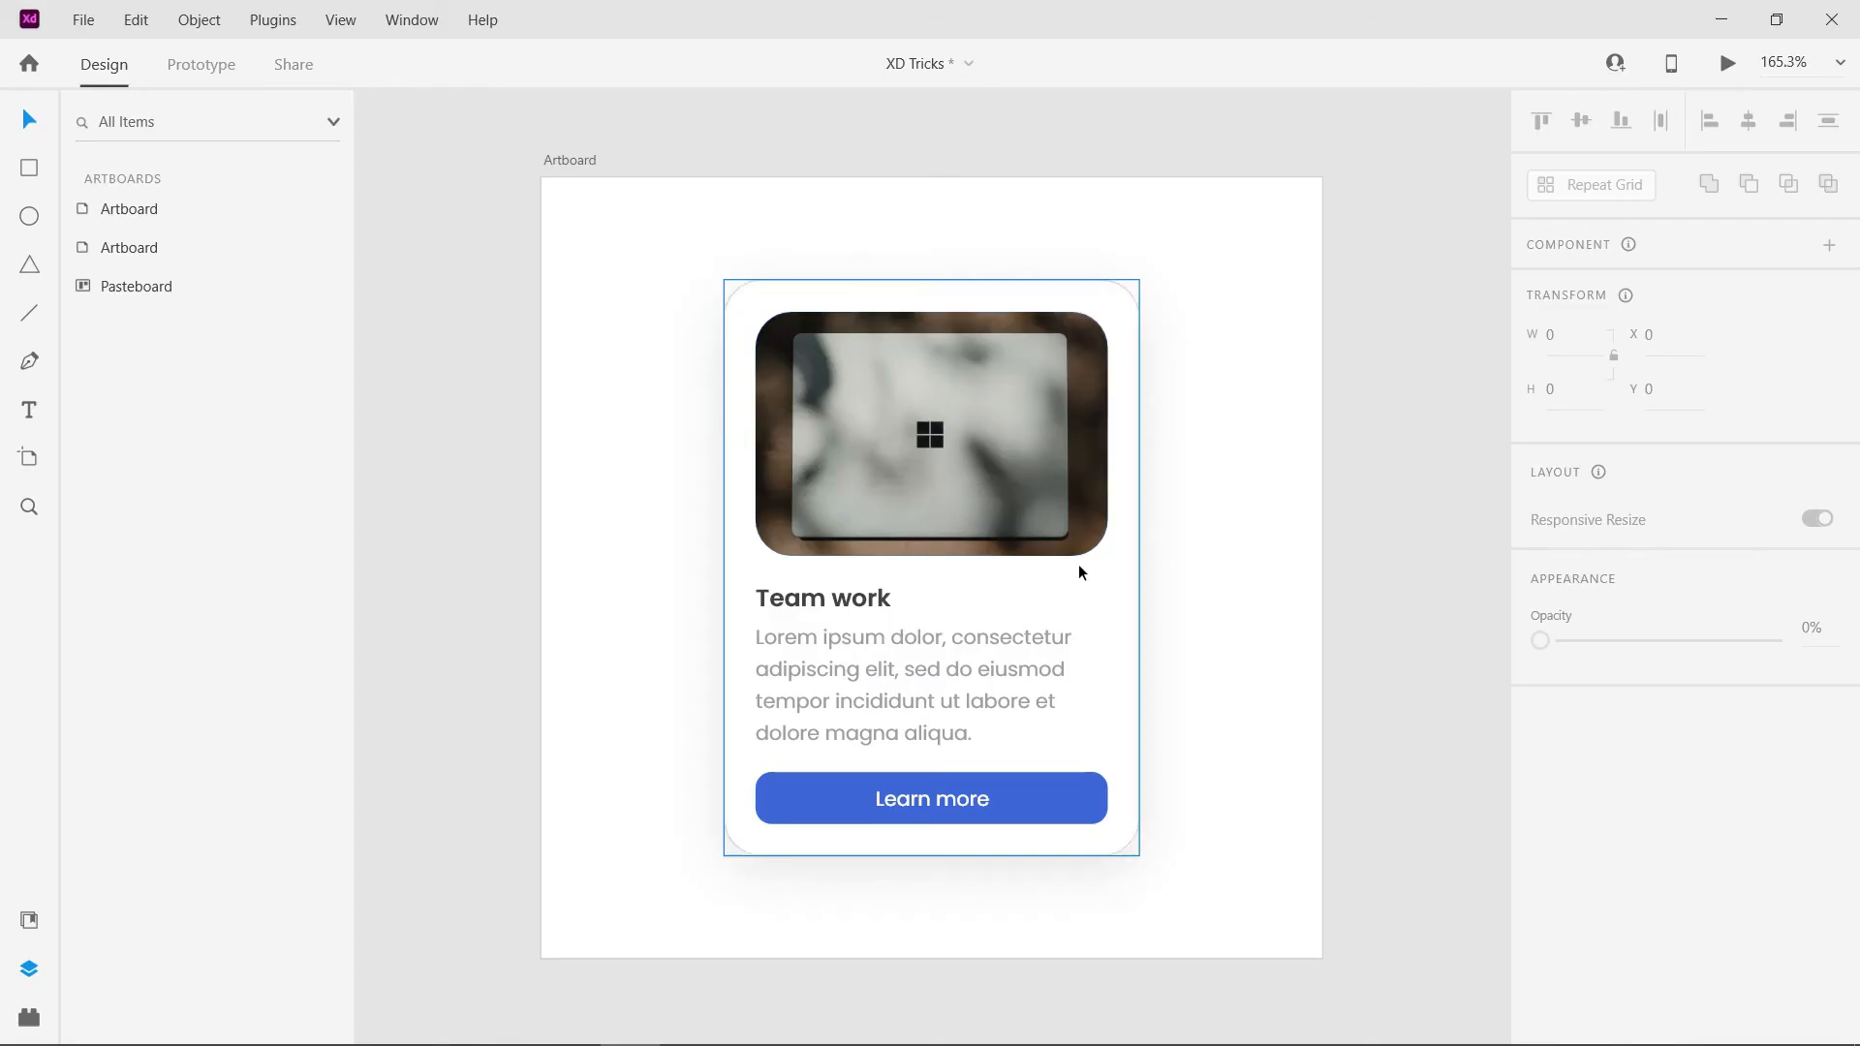
- Try adjusting the opacity of the image inside the card, return it to 100%, and clear the selection
left_click(1176, 432)
double_click(897, 451)
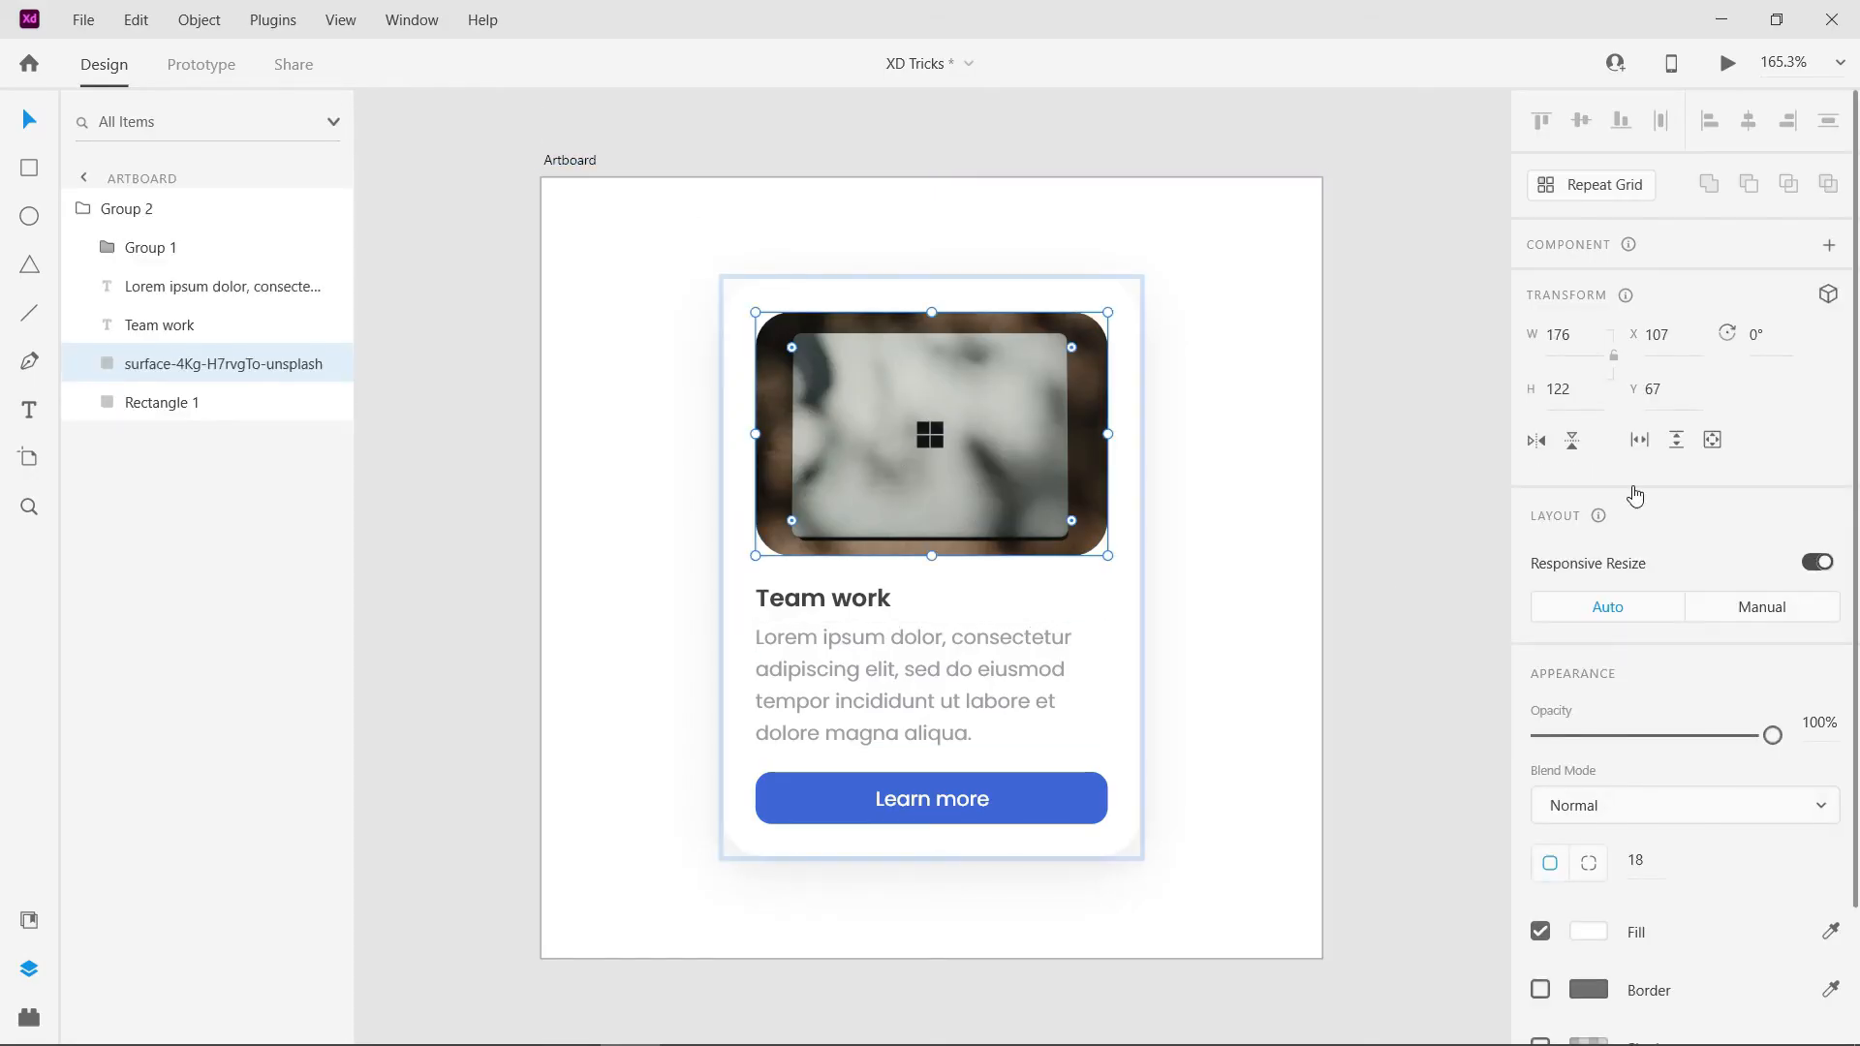
mouse_move(1774, 733)
left_mouse_down()
mouse_move(1498, 756)
mouse_move(1830, 739)
mouse_move(1611, 752)
mouse_move(1777, 739)
left_mouse_up()
left_click(1411, 653)
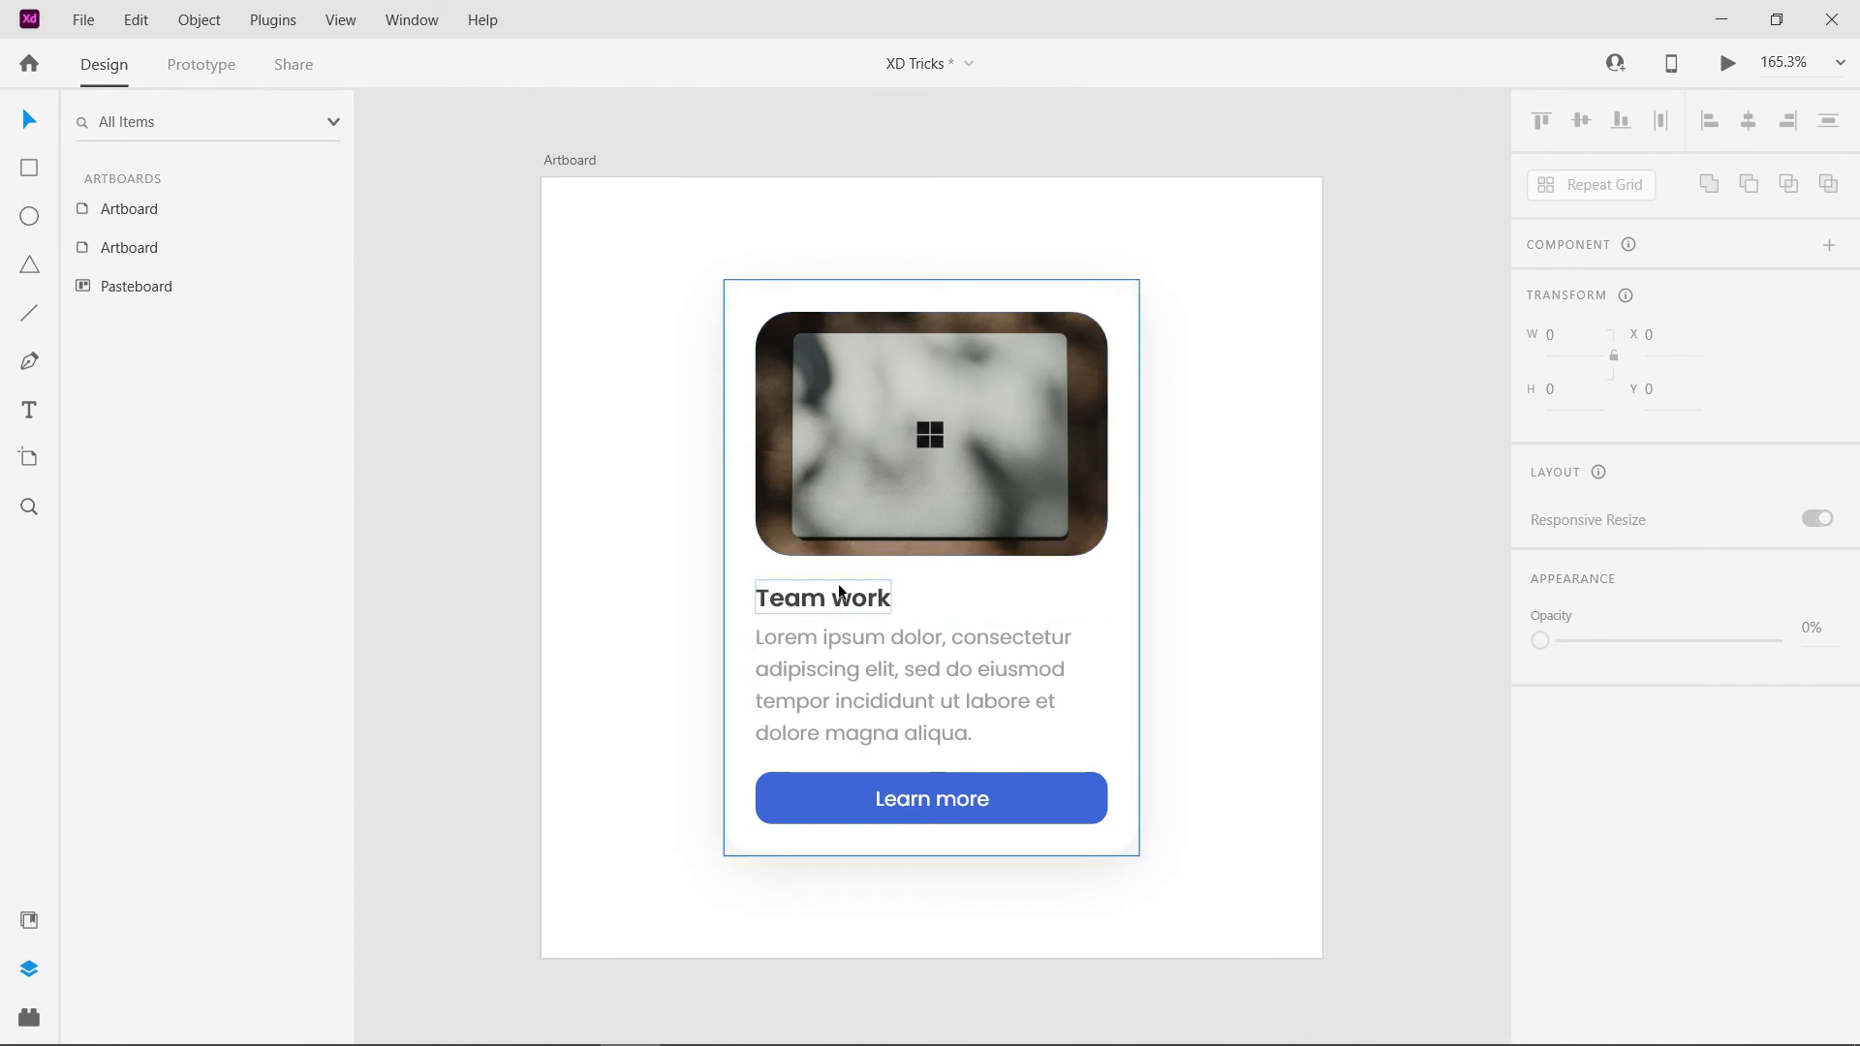
- Set the opacity of the card's surface image to 50%
double_click(936, 462)
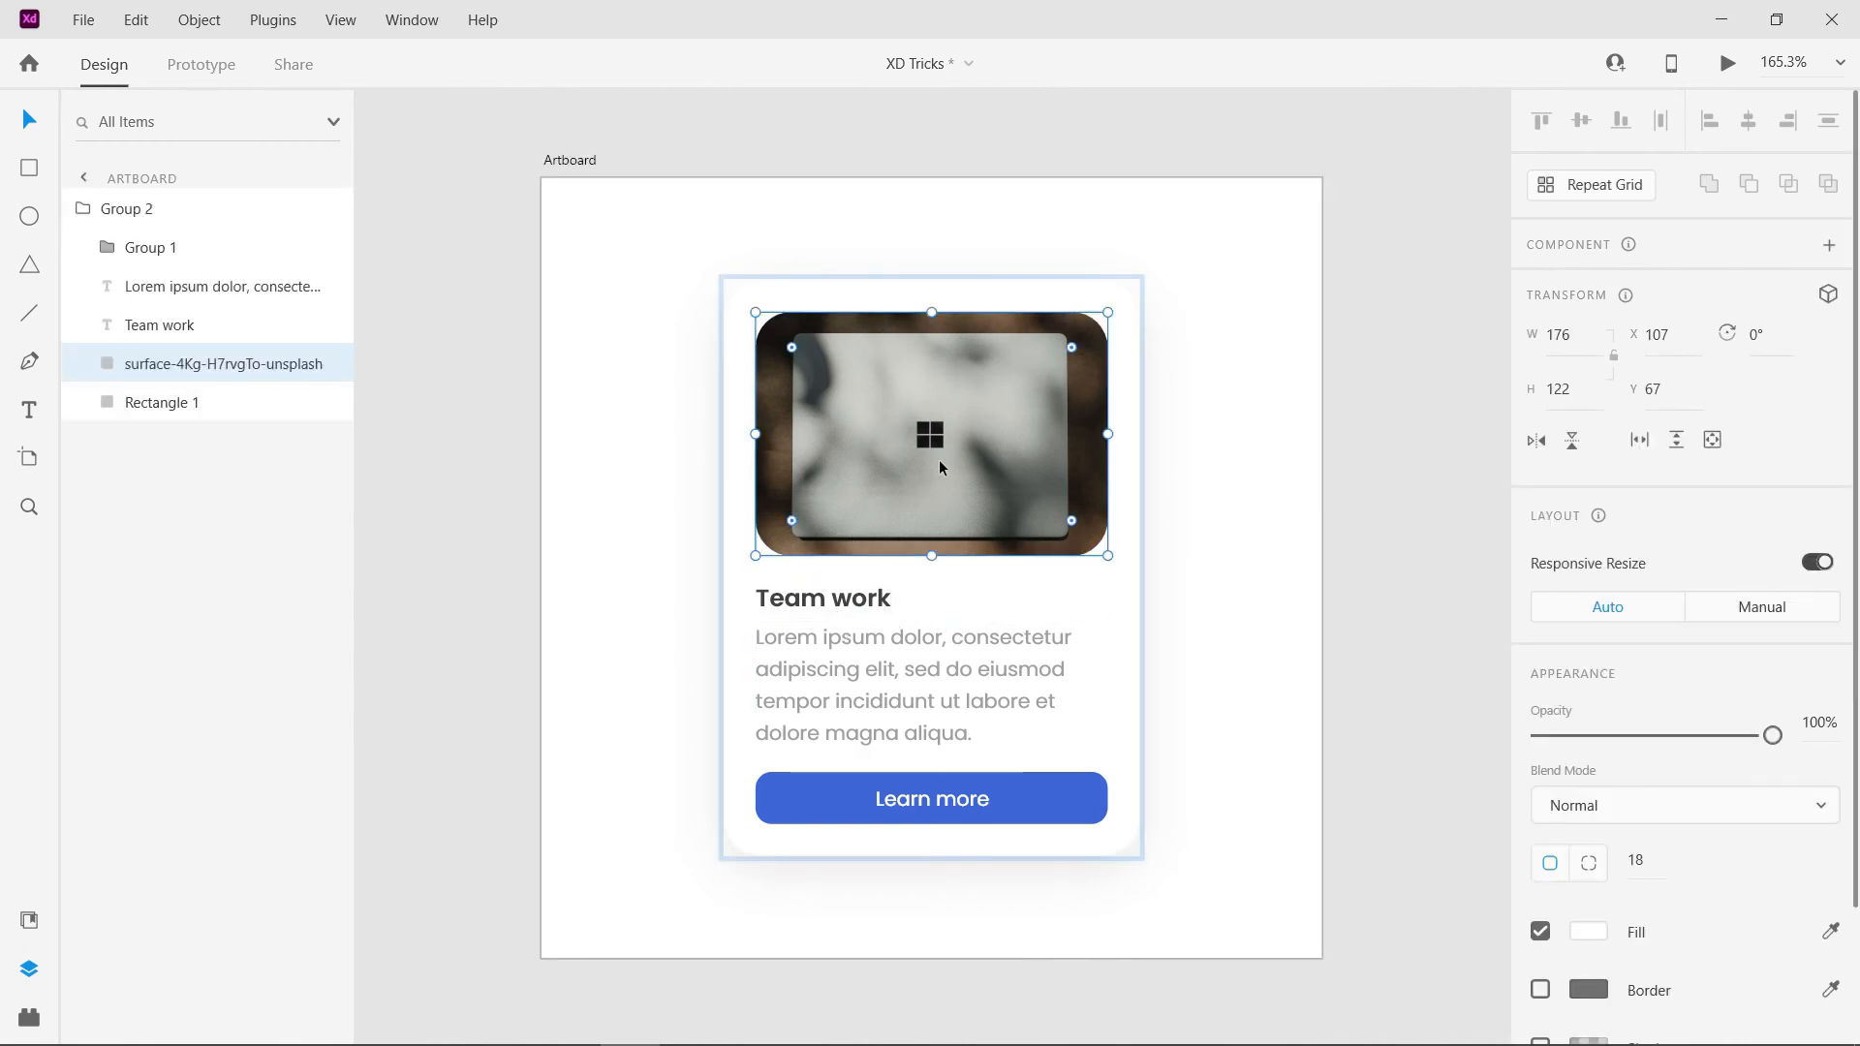
key("5")
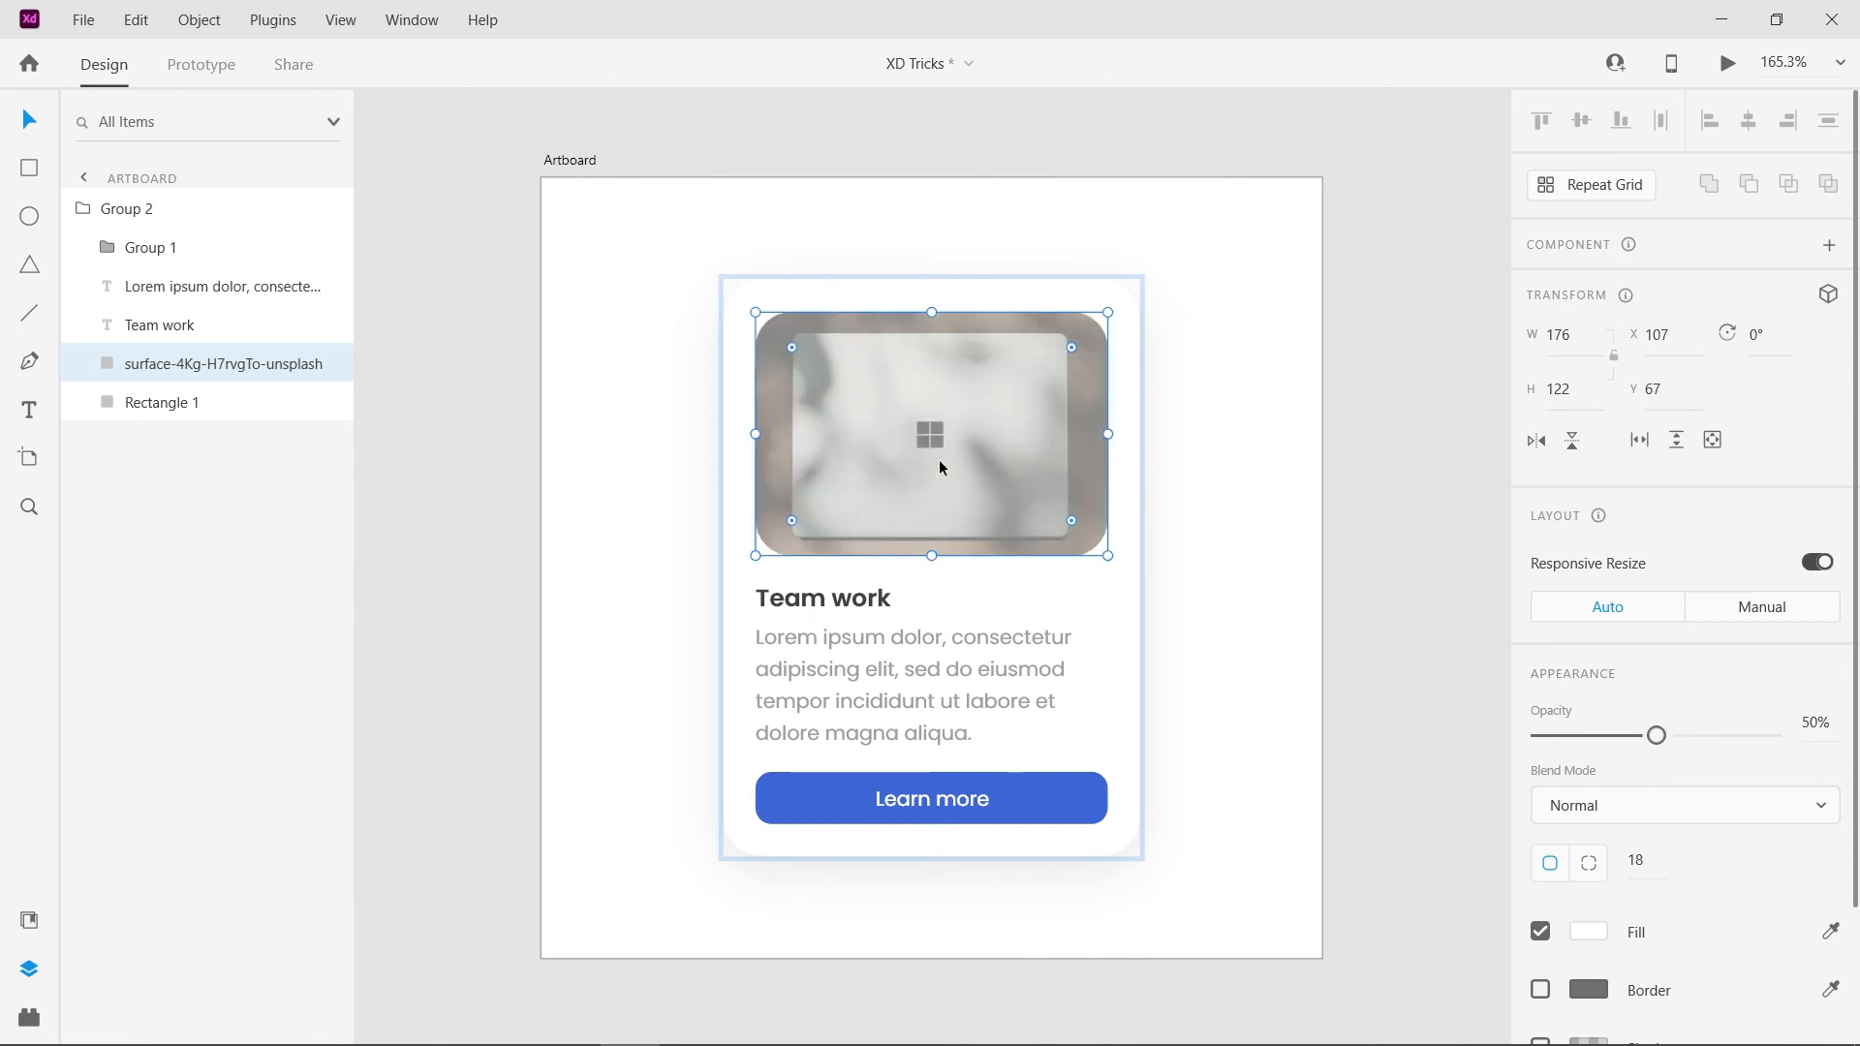
- Try the card's surface image at 10%, 80% and 76% opacity, and set it to 83%
key("1")
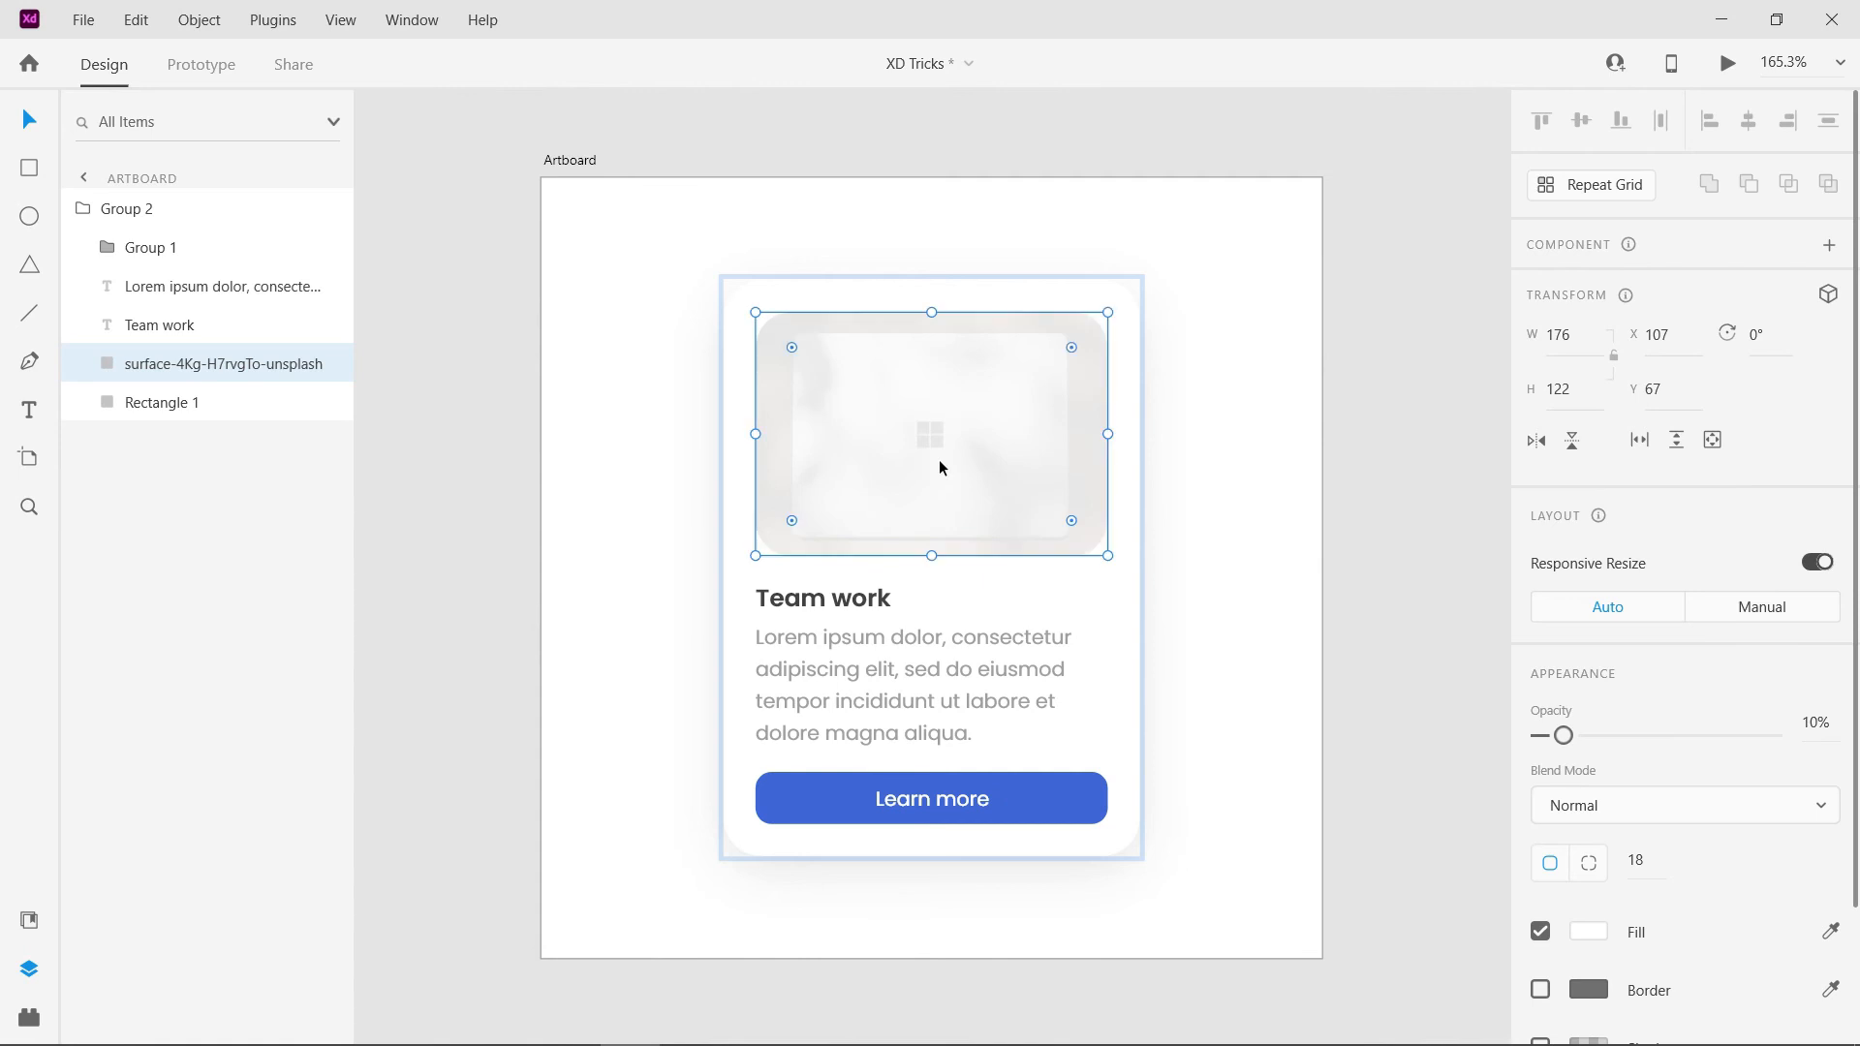
key("8")
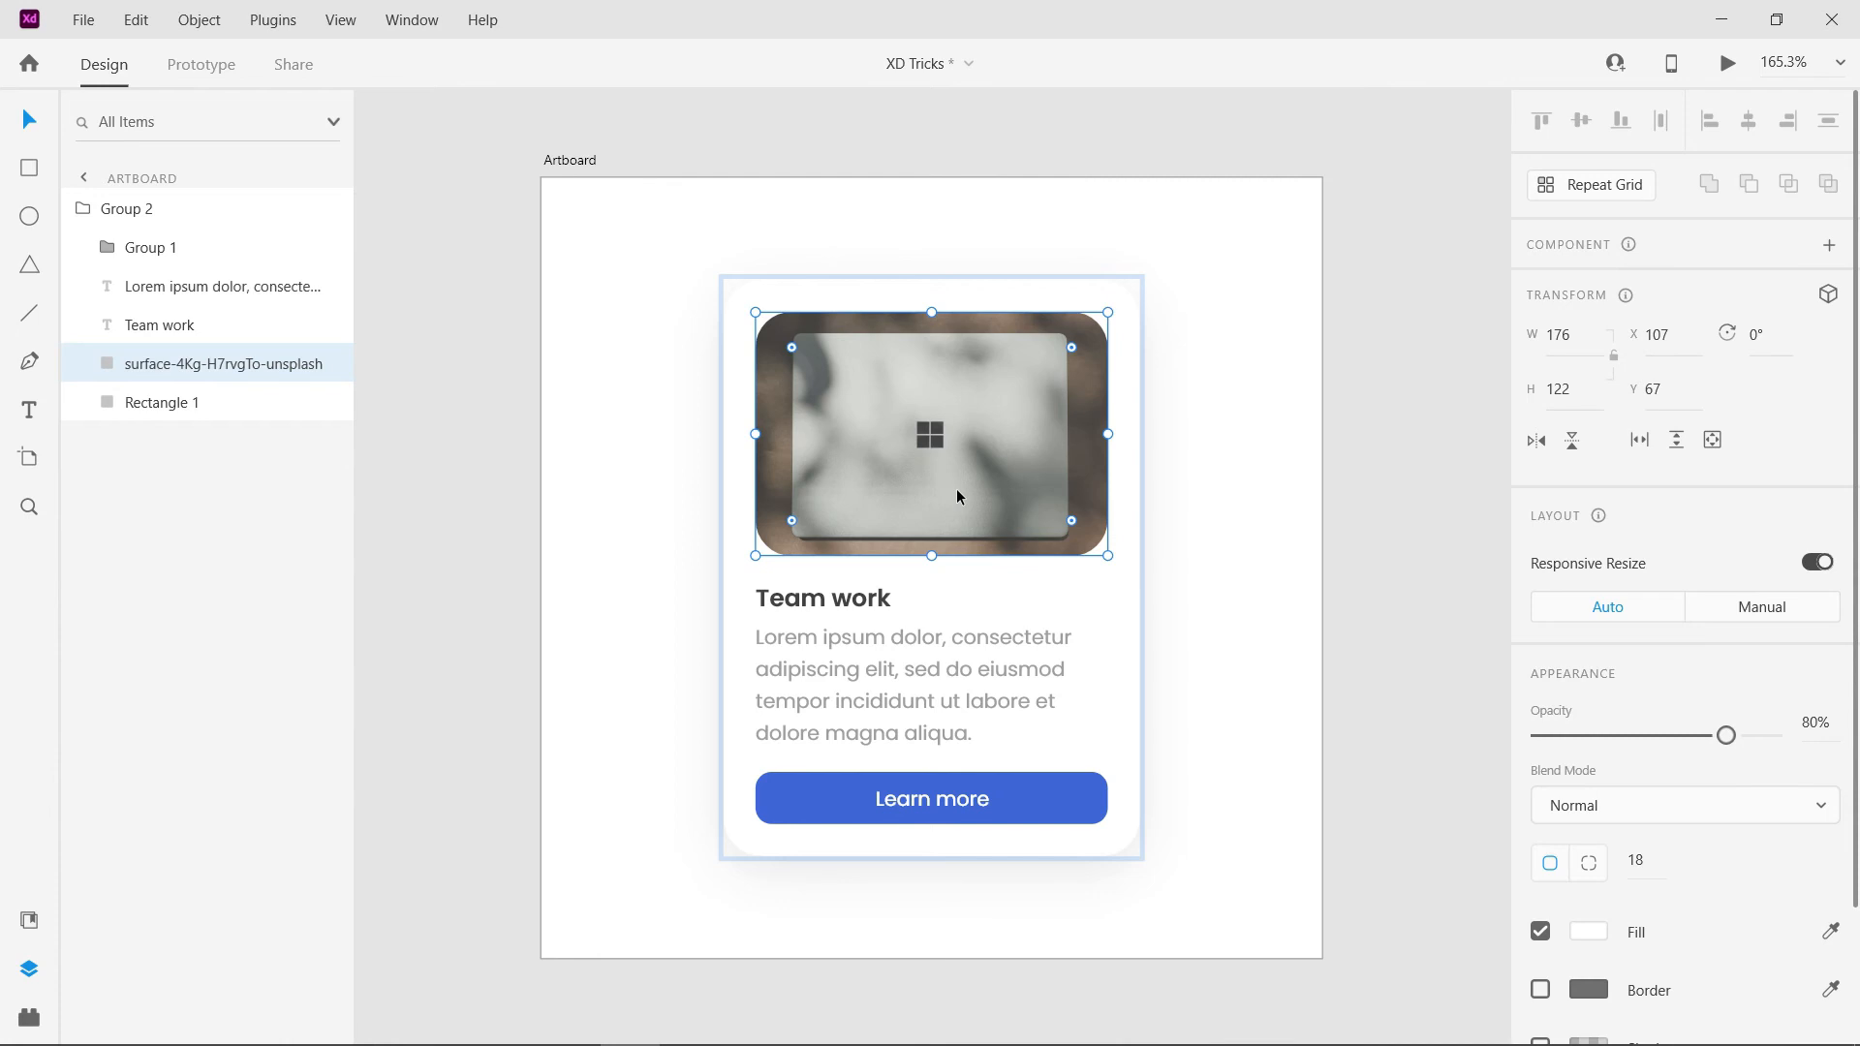
key("7")
key("6")
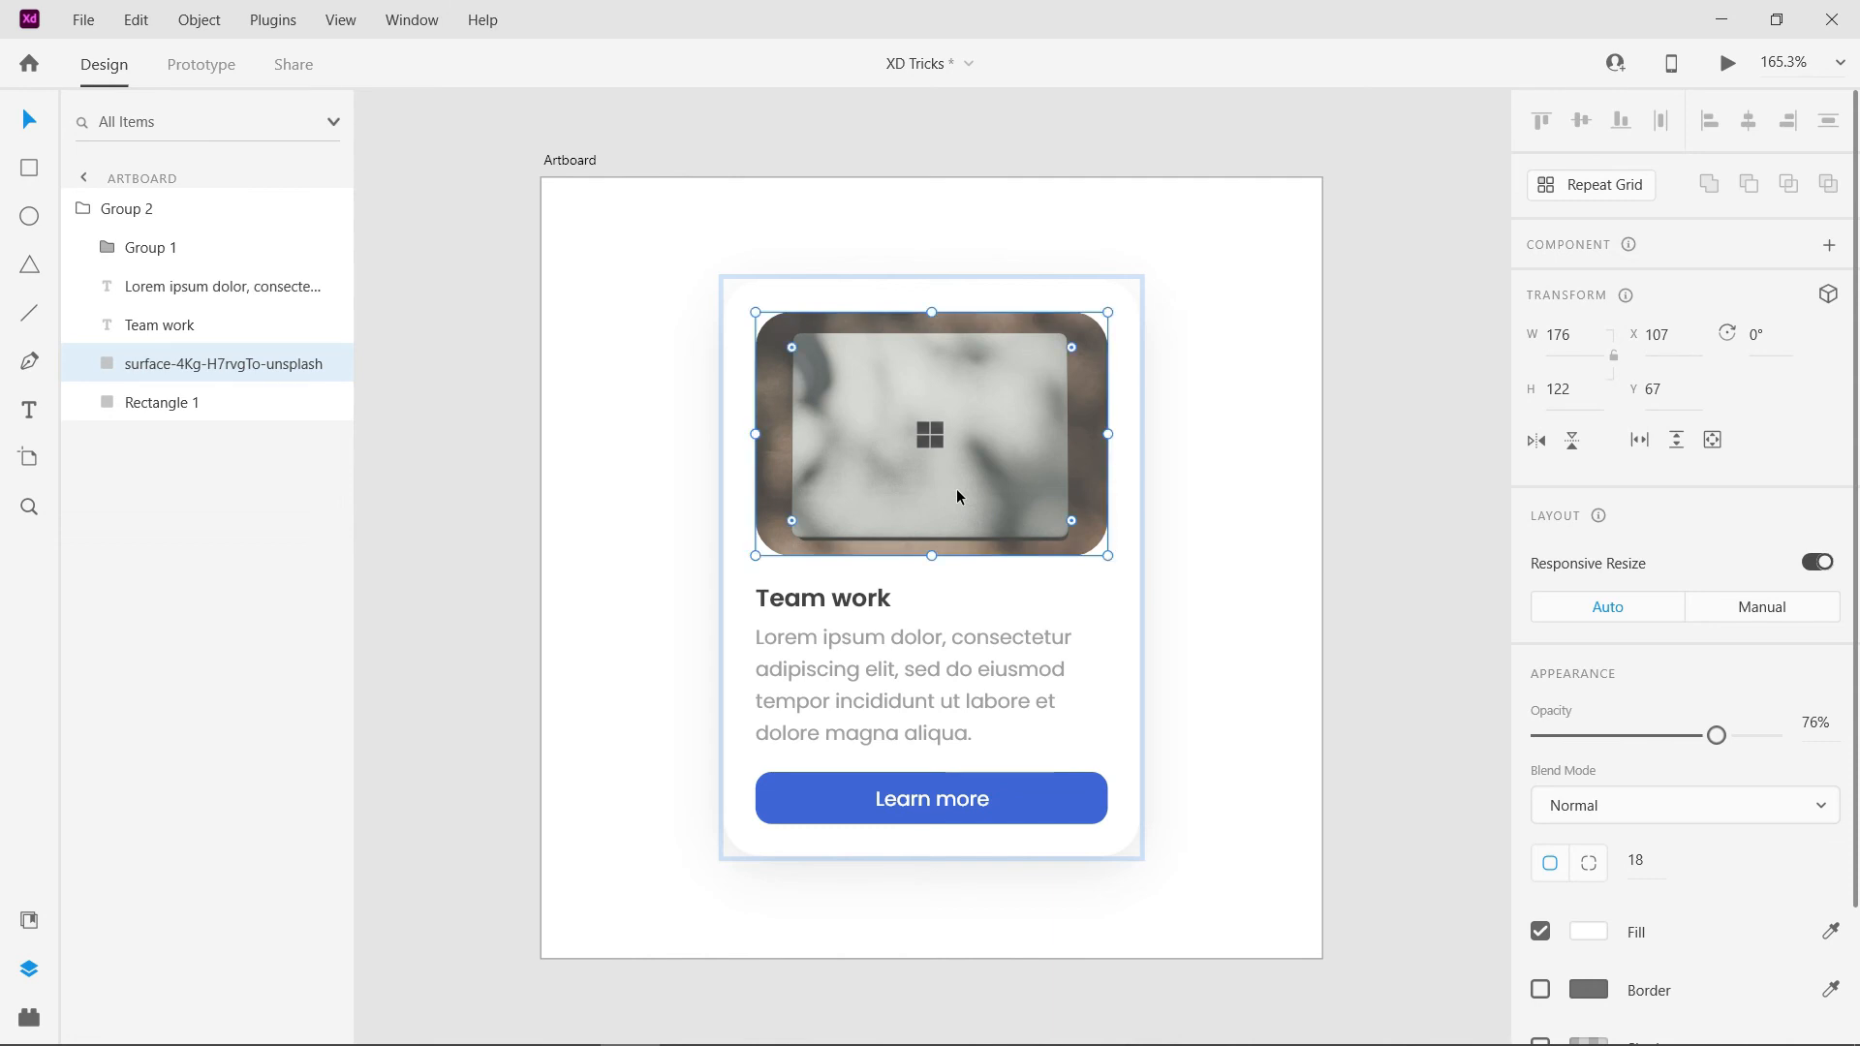
key("8")
key("3")
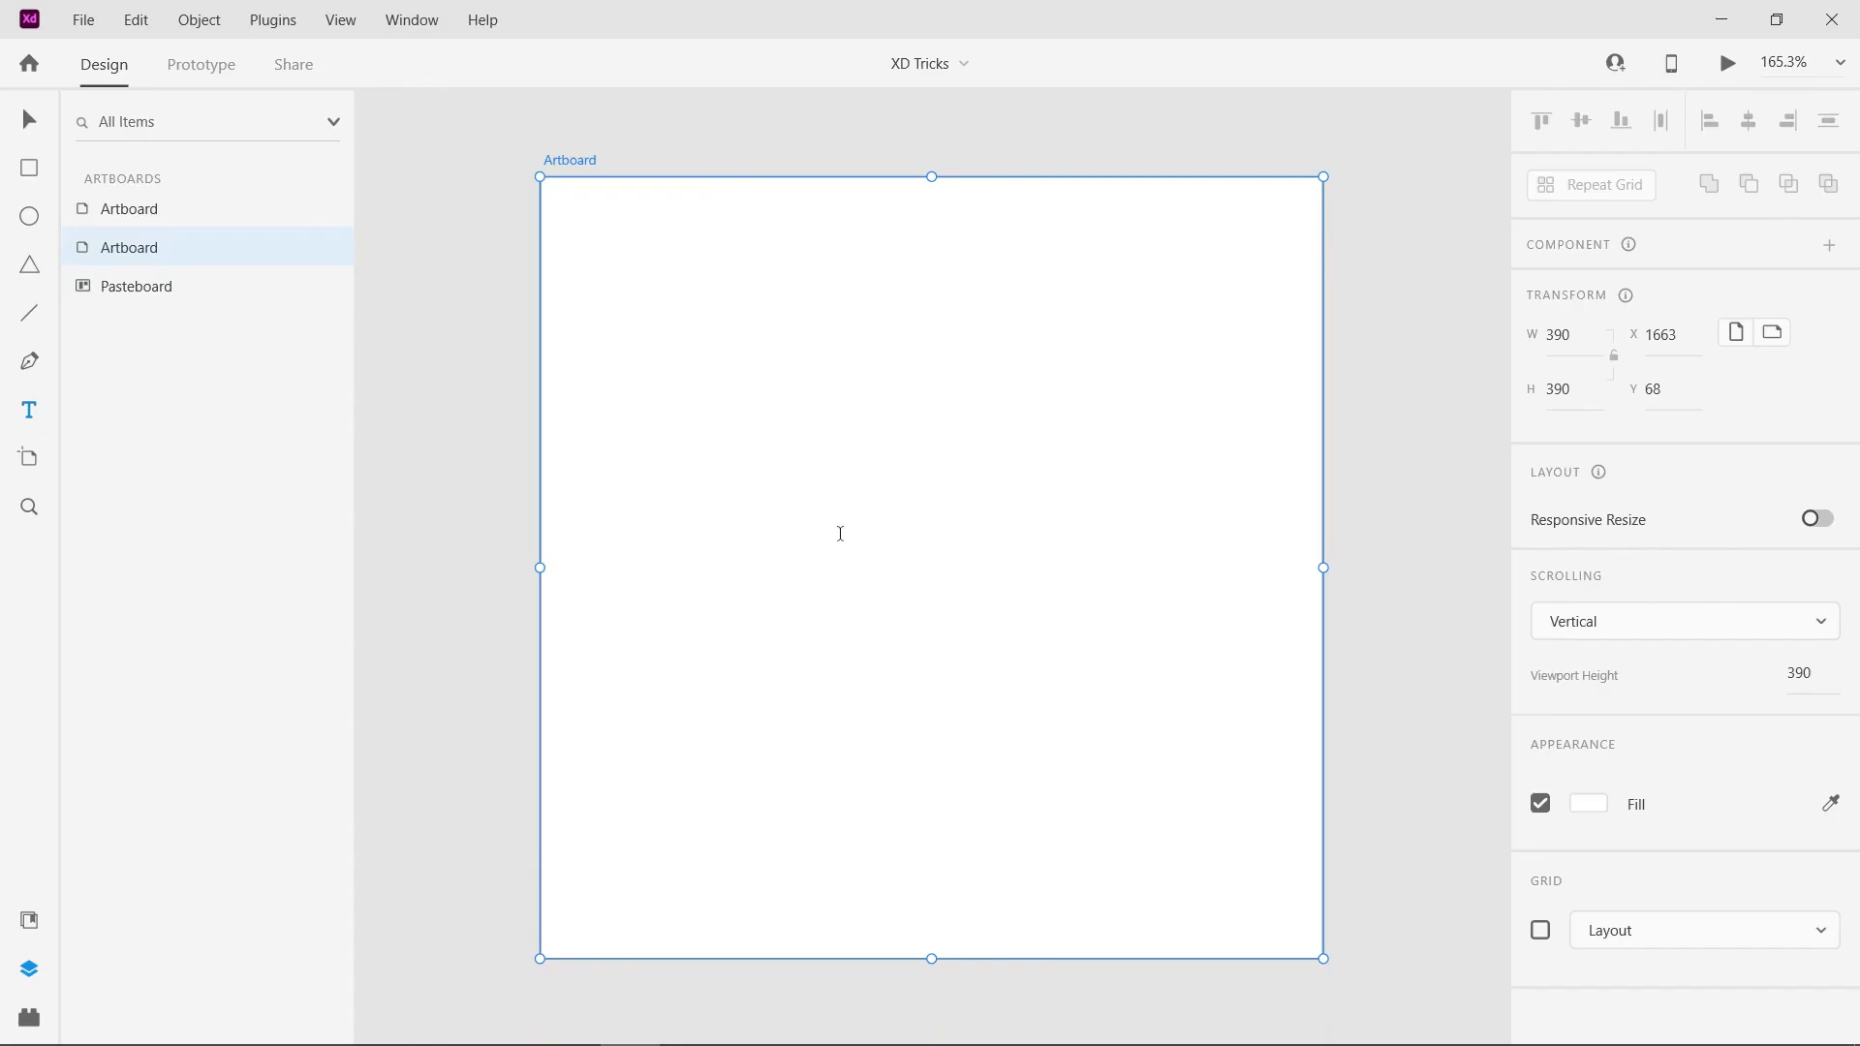
- Add the text "Hi there" to the artboard in Poppins SemiBold at size 10 with a black fill
left_click(883, 503)
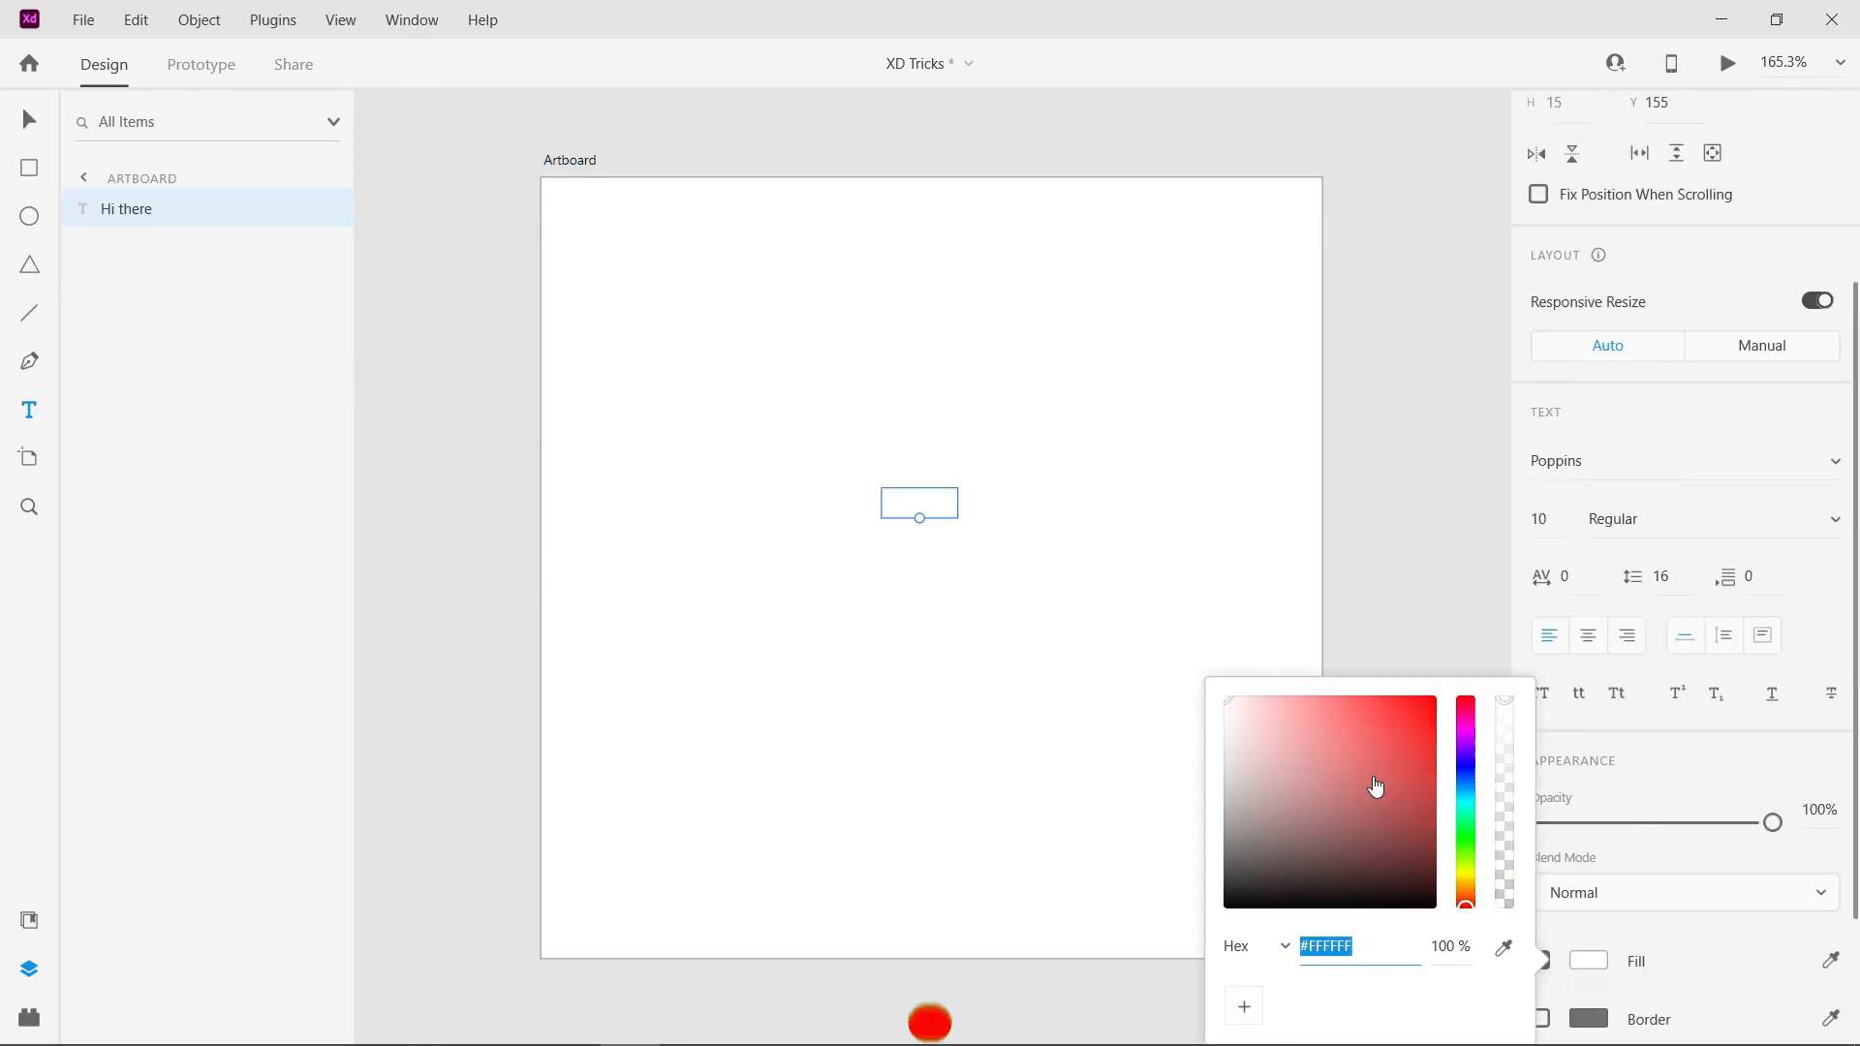
left_click(1704, 520)
left_click(1640, 710)
scroll(1715, 581, "down", 2)
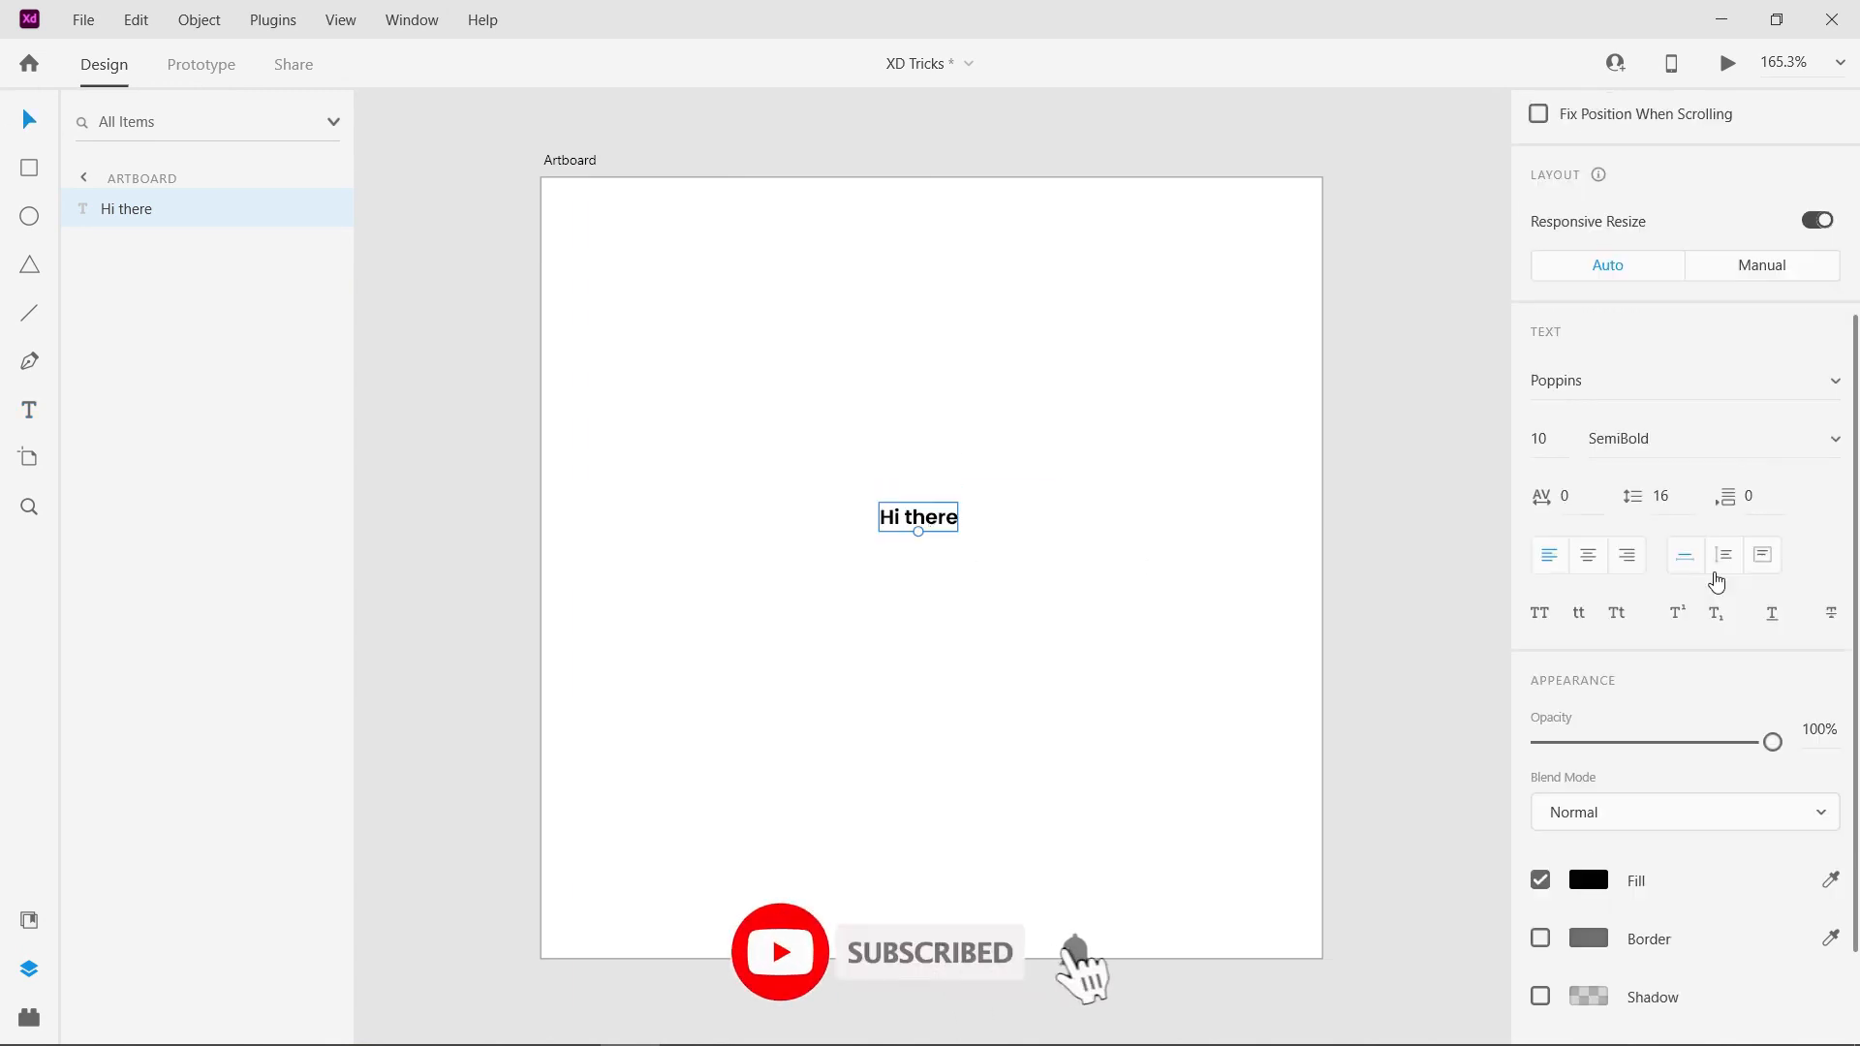
- Set the font size of the "Hi there" text to 11, and try resizing it directly on the artboard
left_click(1541, 327)
key("Up")
key("Up")
key("Up")
key("Up")
key("Up")
key("Up")
type("11")
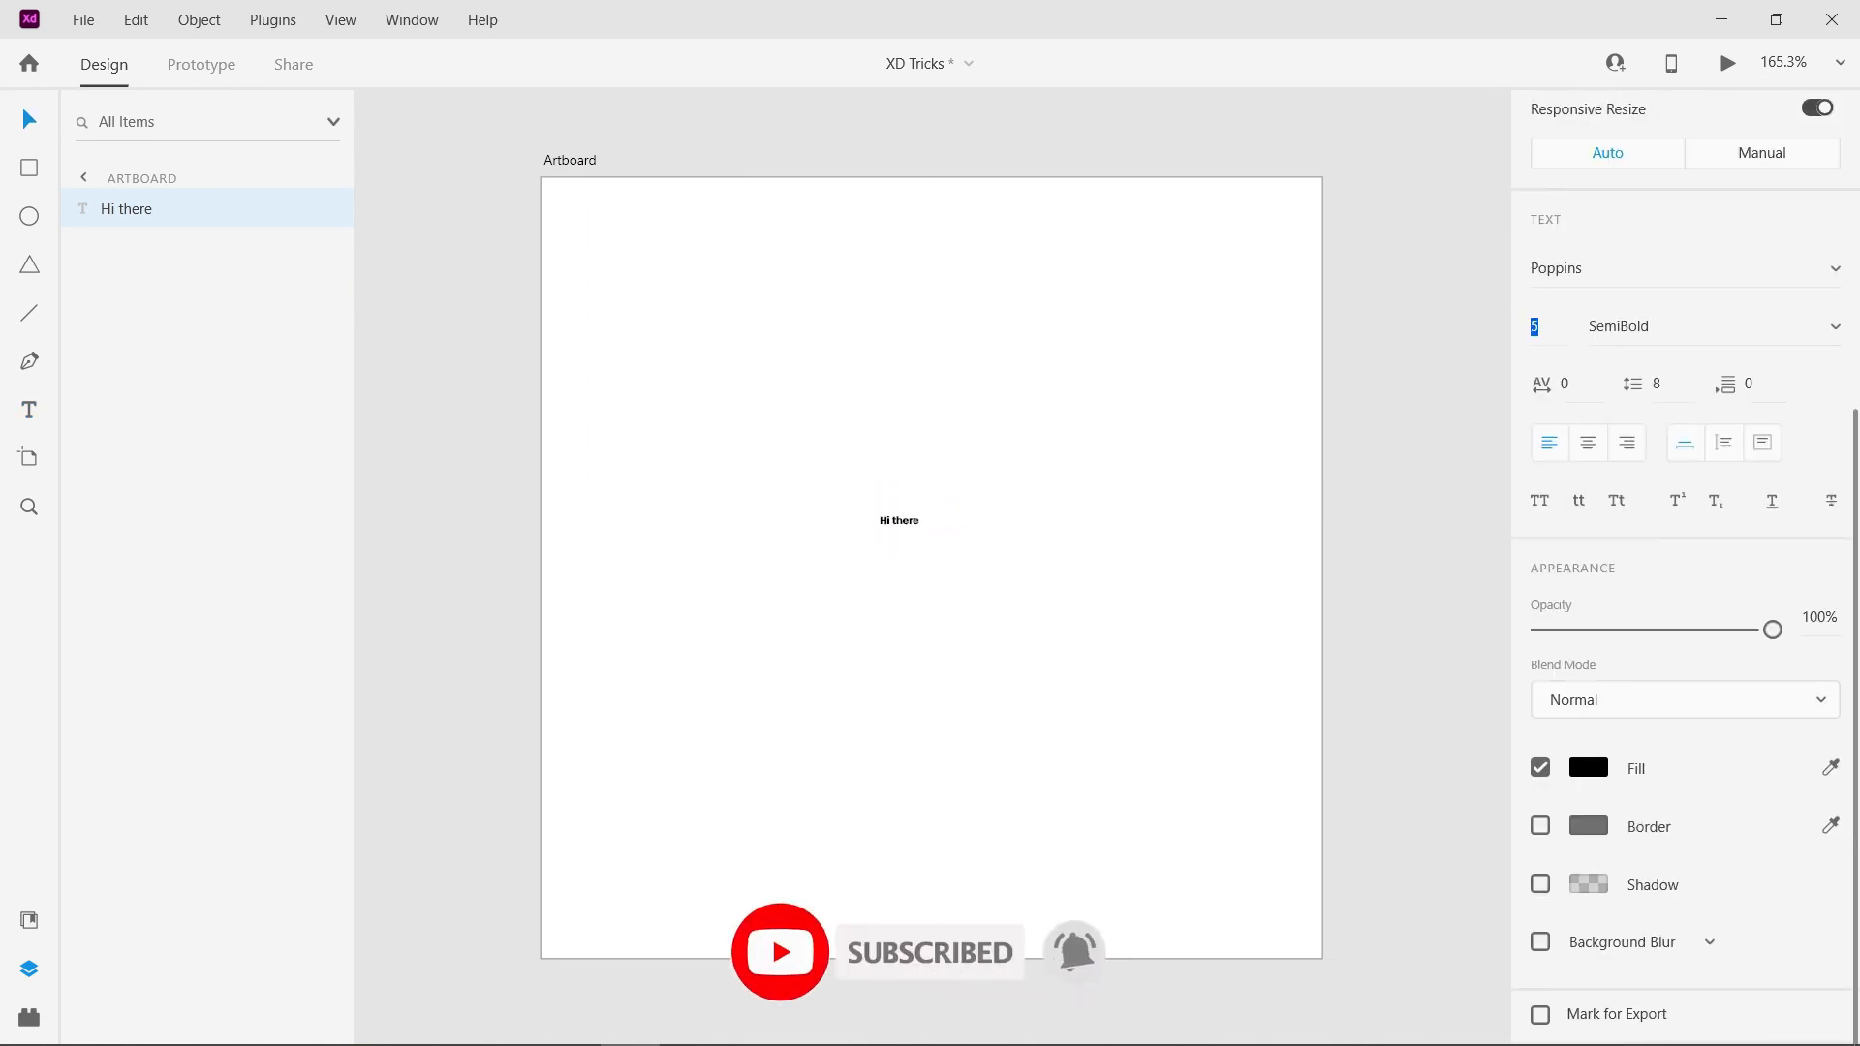
key("Return")
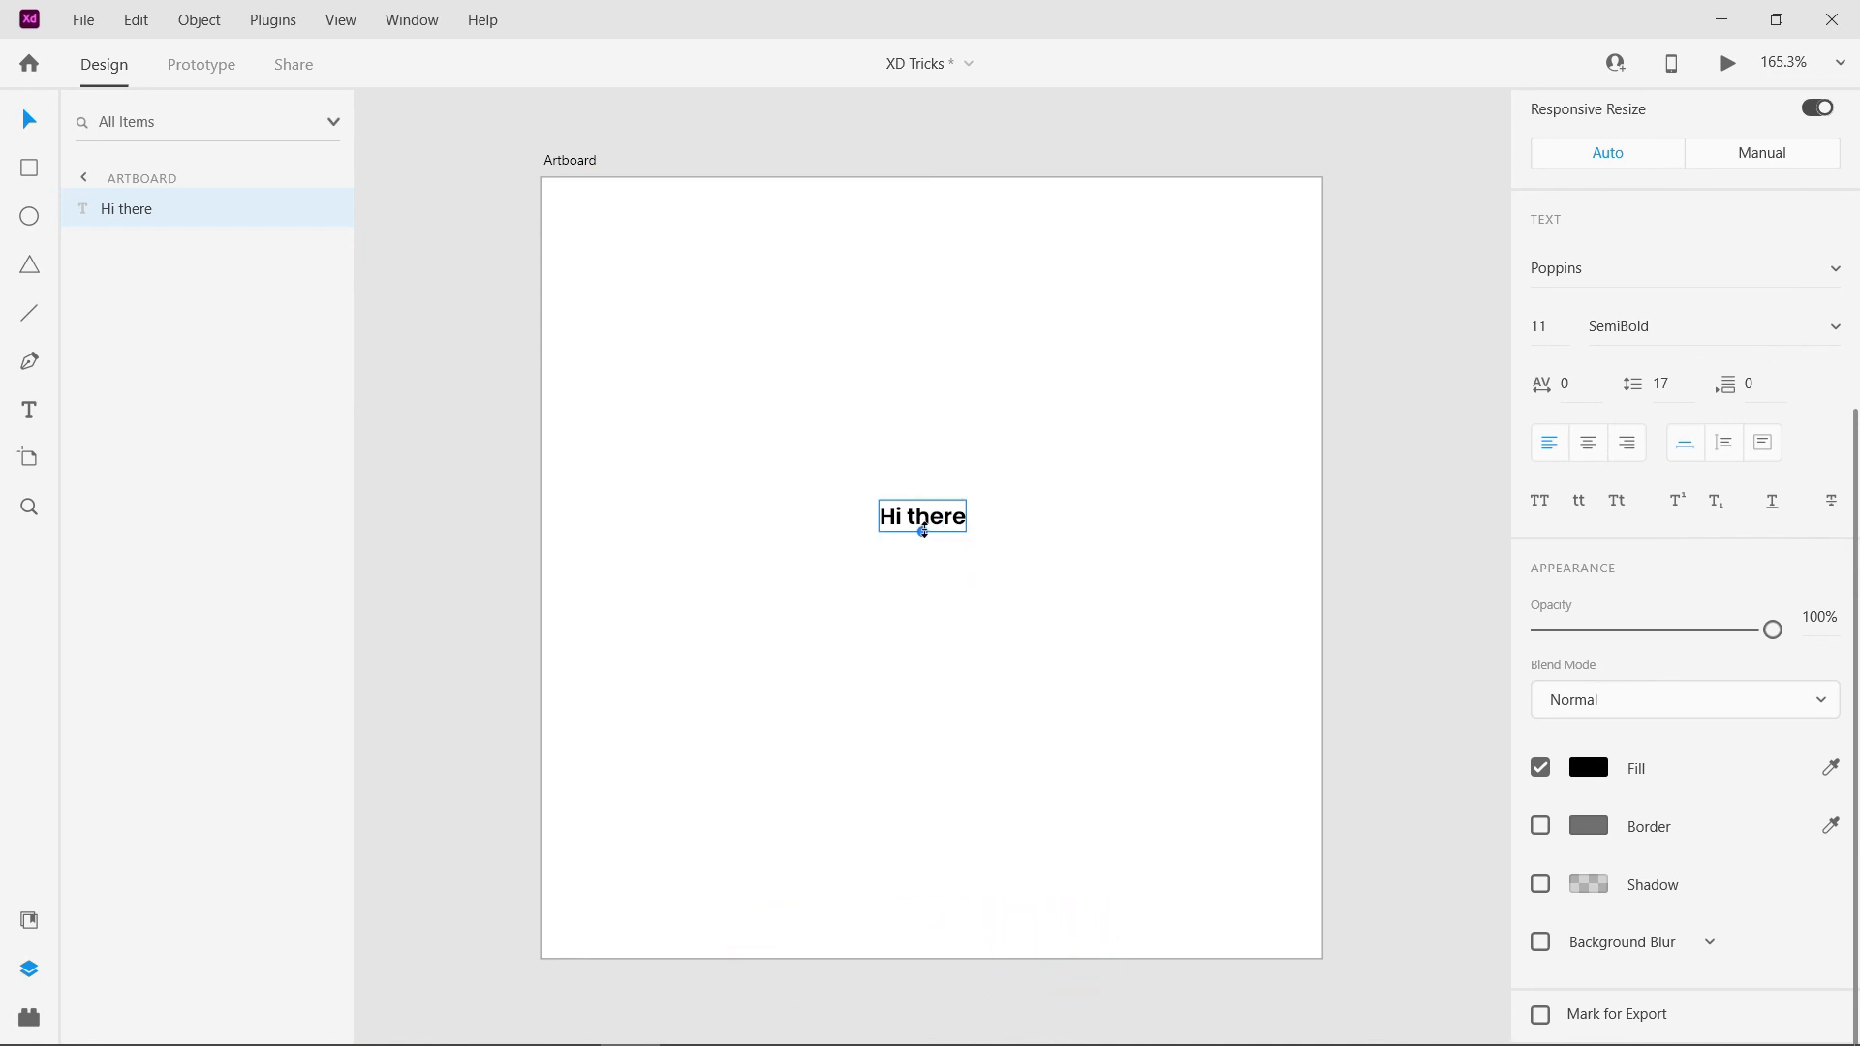
mouse_move(923, 530)
left_mouse_down()
mouse_move(913, 768)
mouse_move(939, 563)
mouse_move(946, 781)
mouse_move(952, 609)
mouse_move(967, 669)
mouse_move(950, 527)
left_mouse_up()
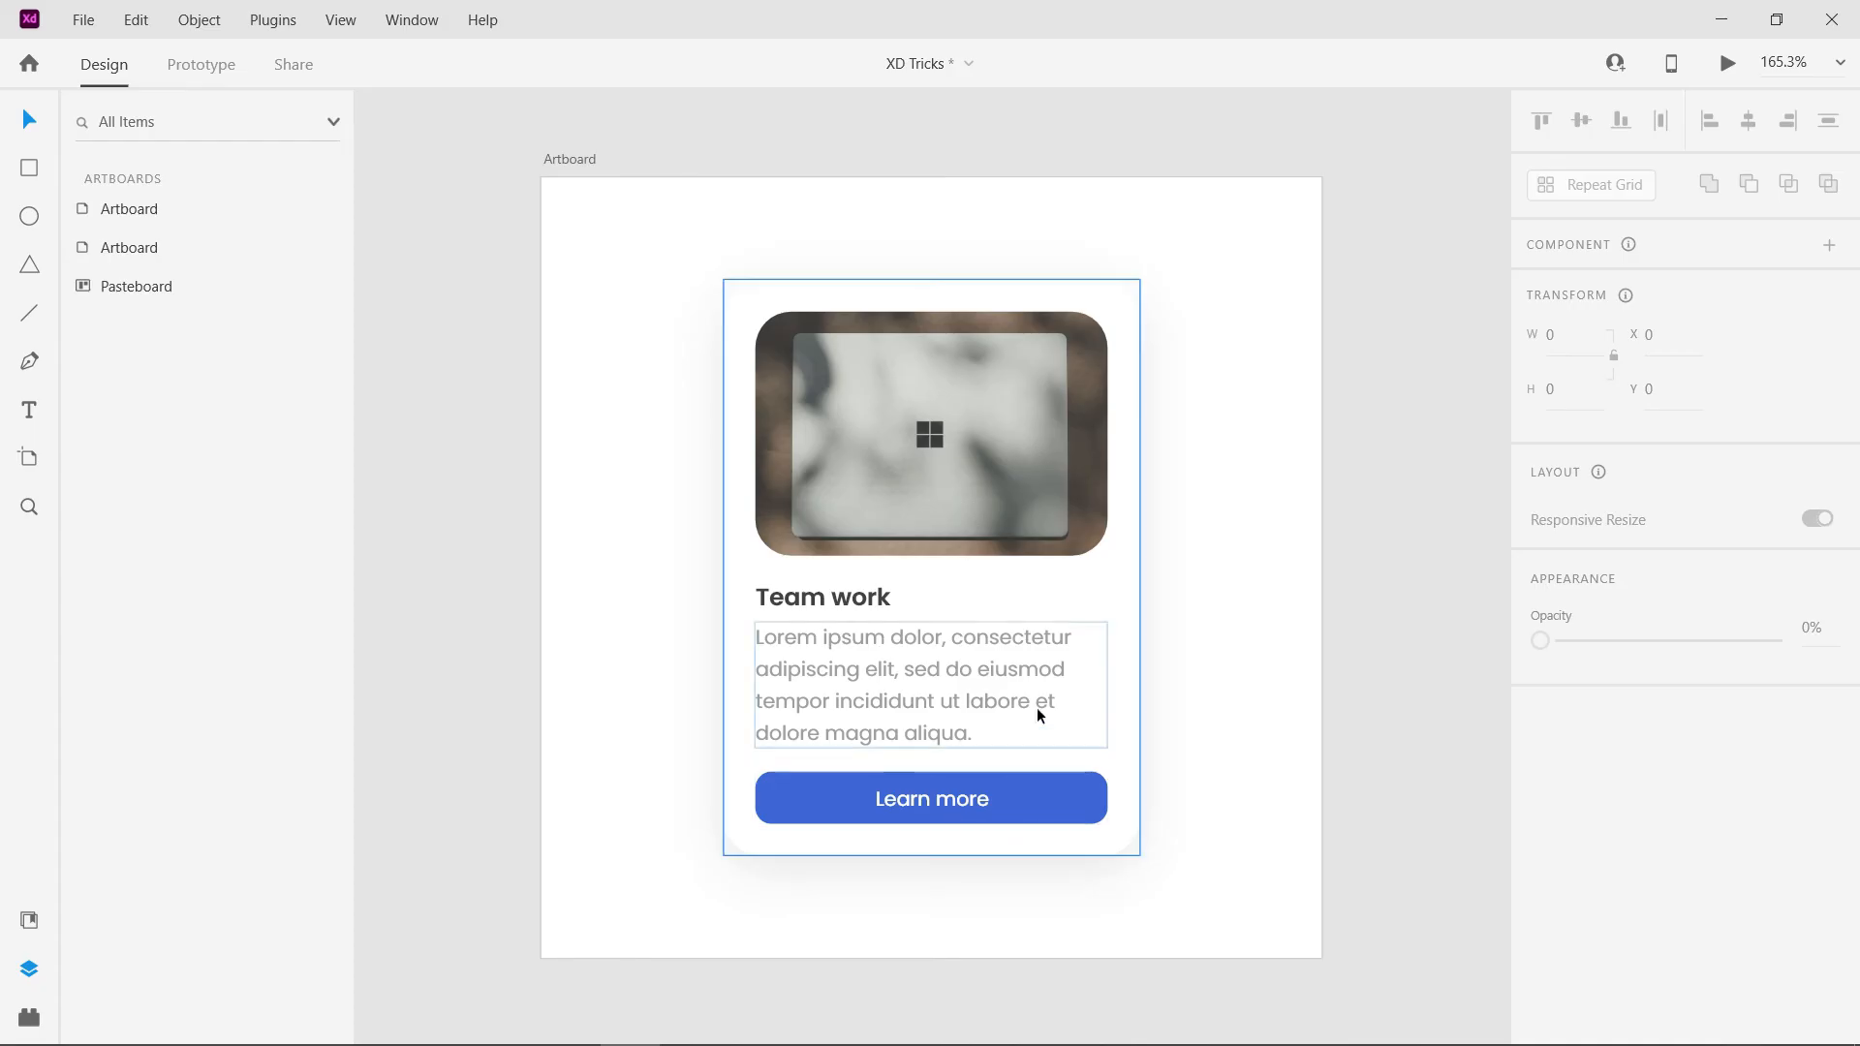
- Select the card group, enable 3D Transforms, and rotate it freehand to about 3° around X and -5° around Y
left_click(898, 507)
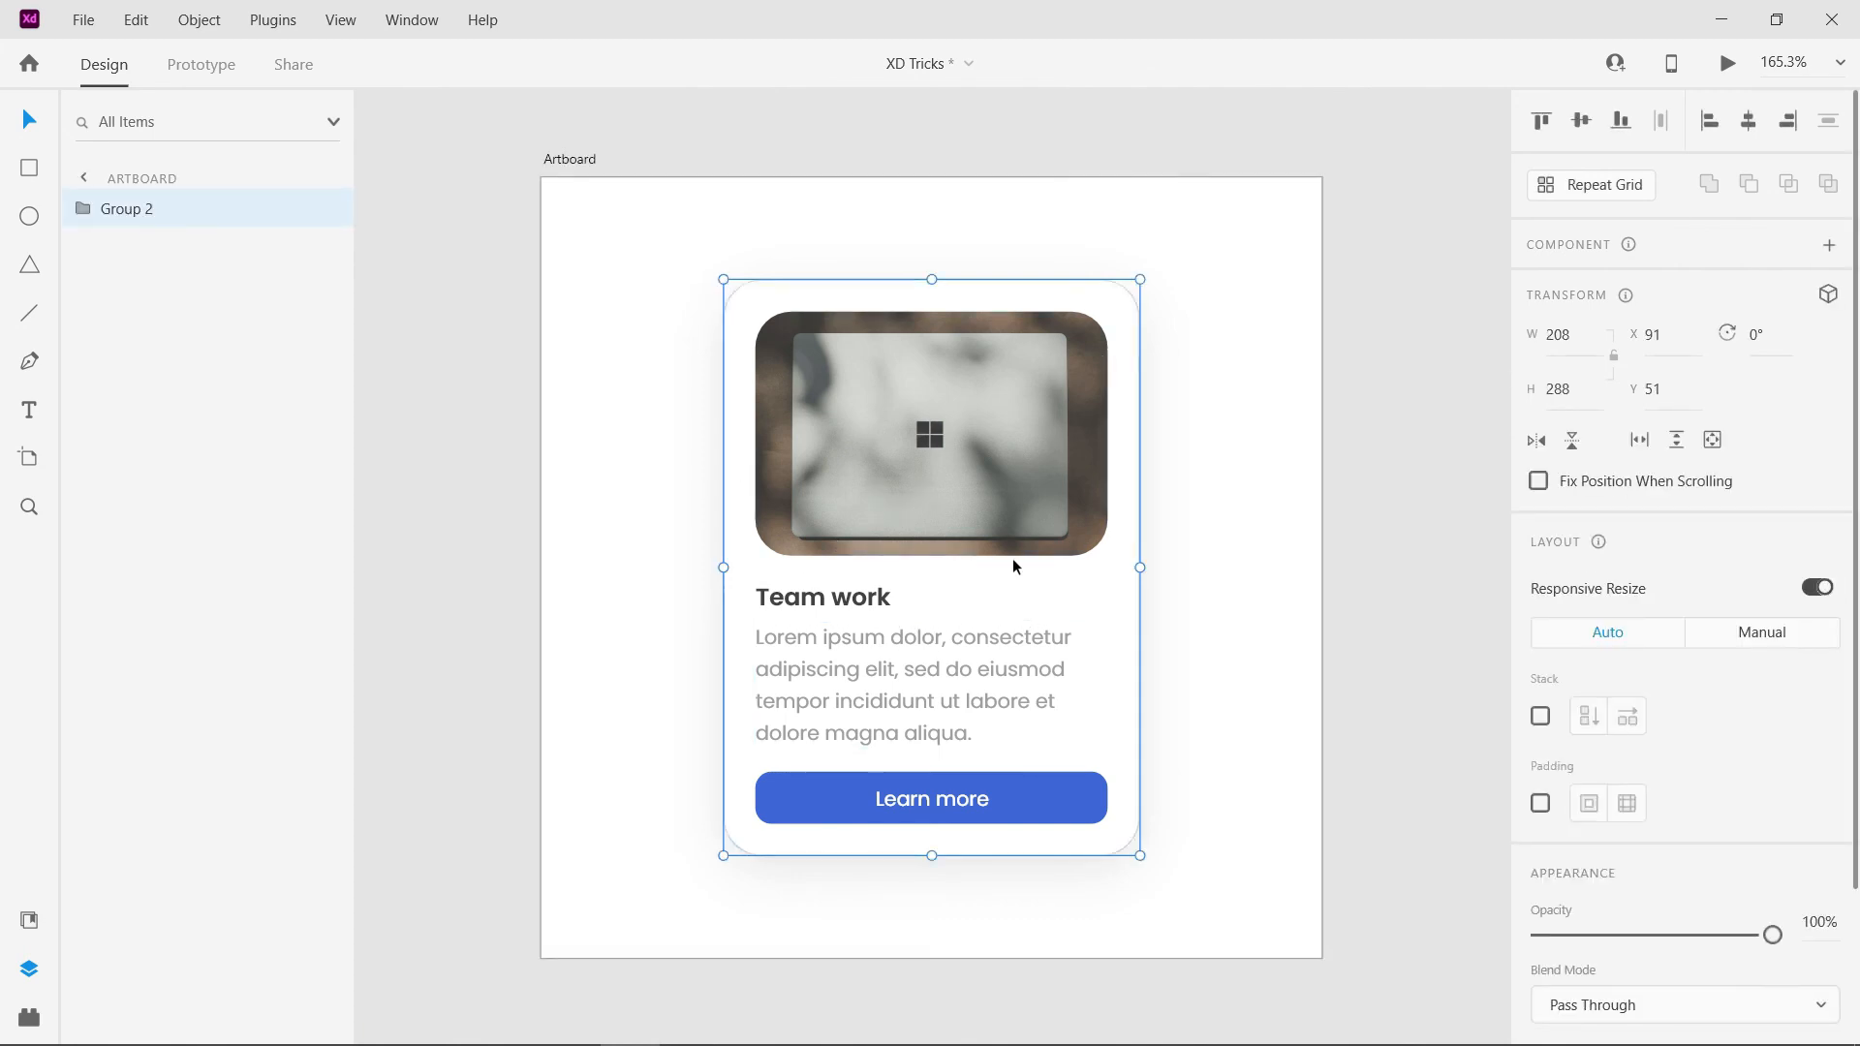
double_click(974, 444)
left_click(1211, 423)
left_click(1062, 426)
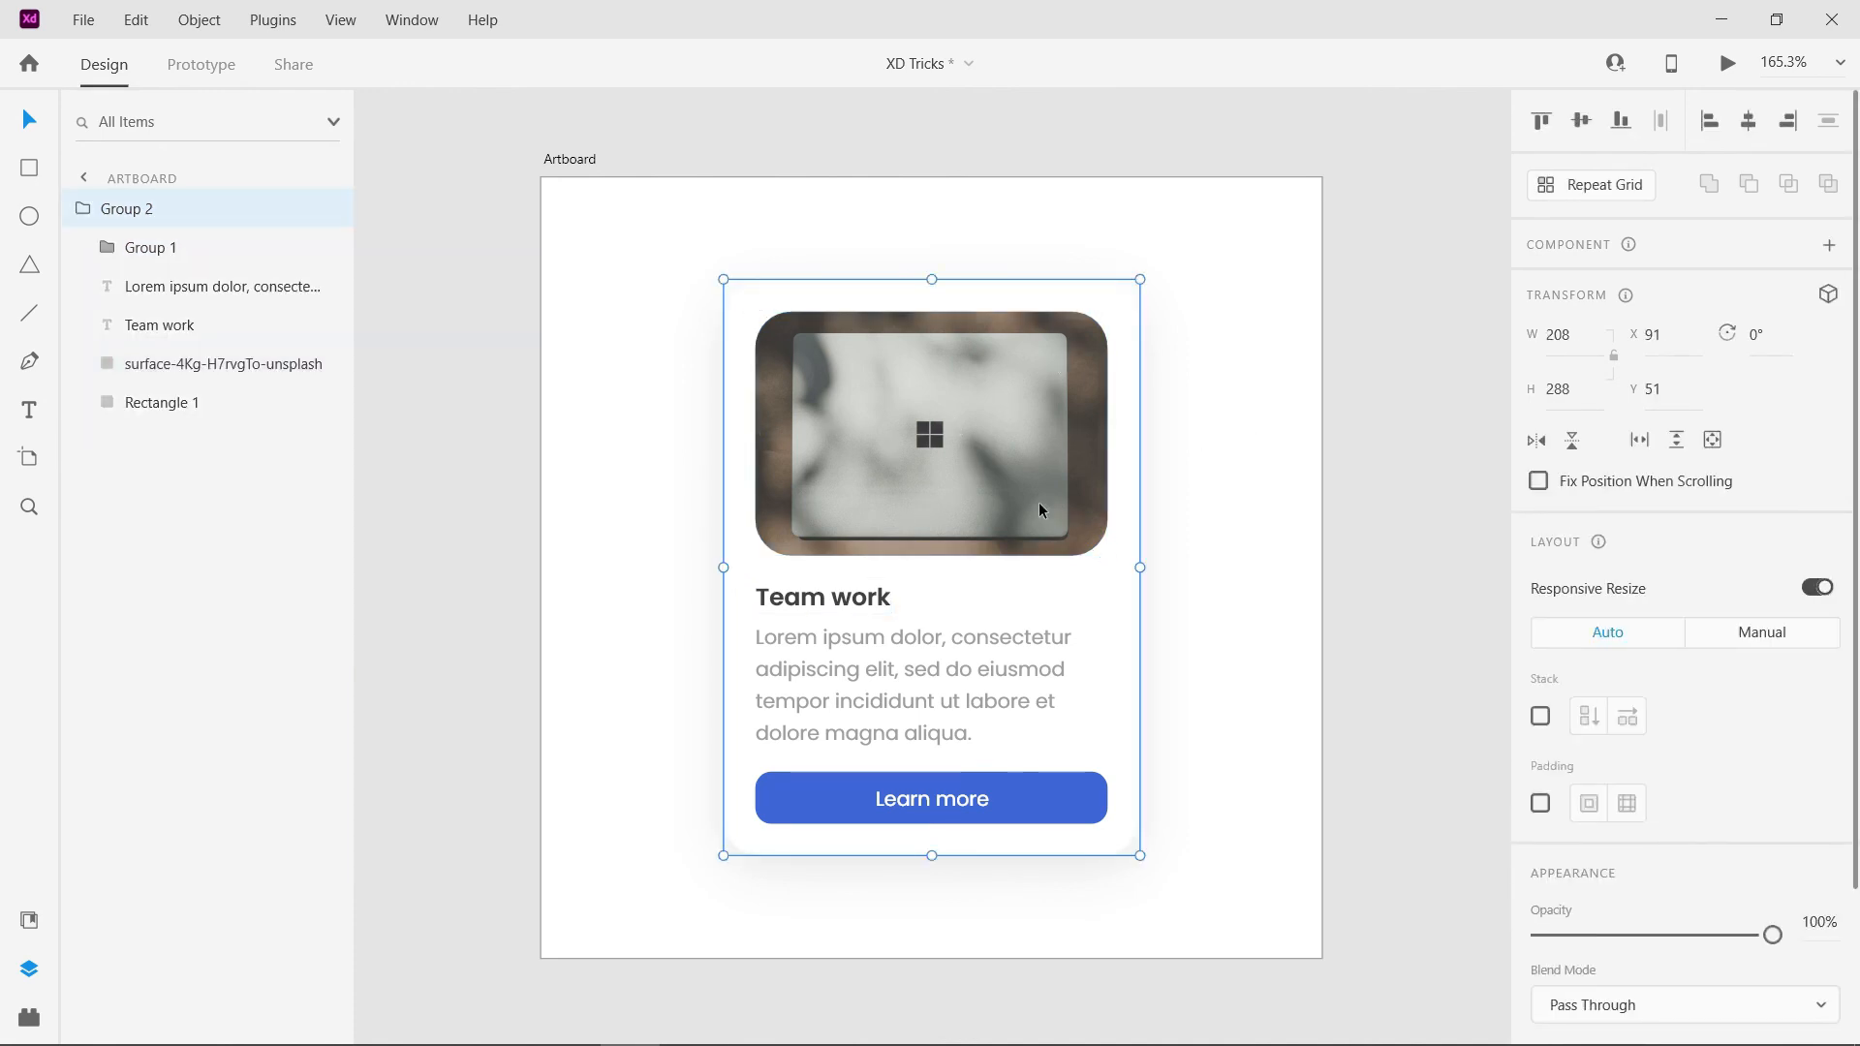
left_click(1828, 299)
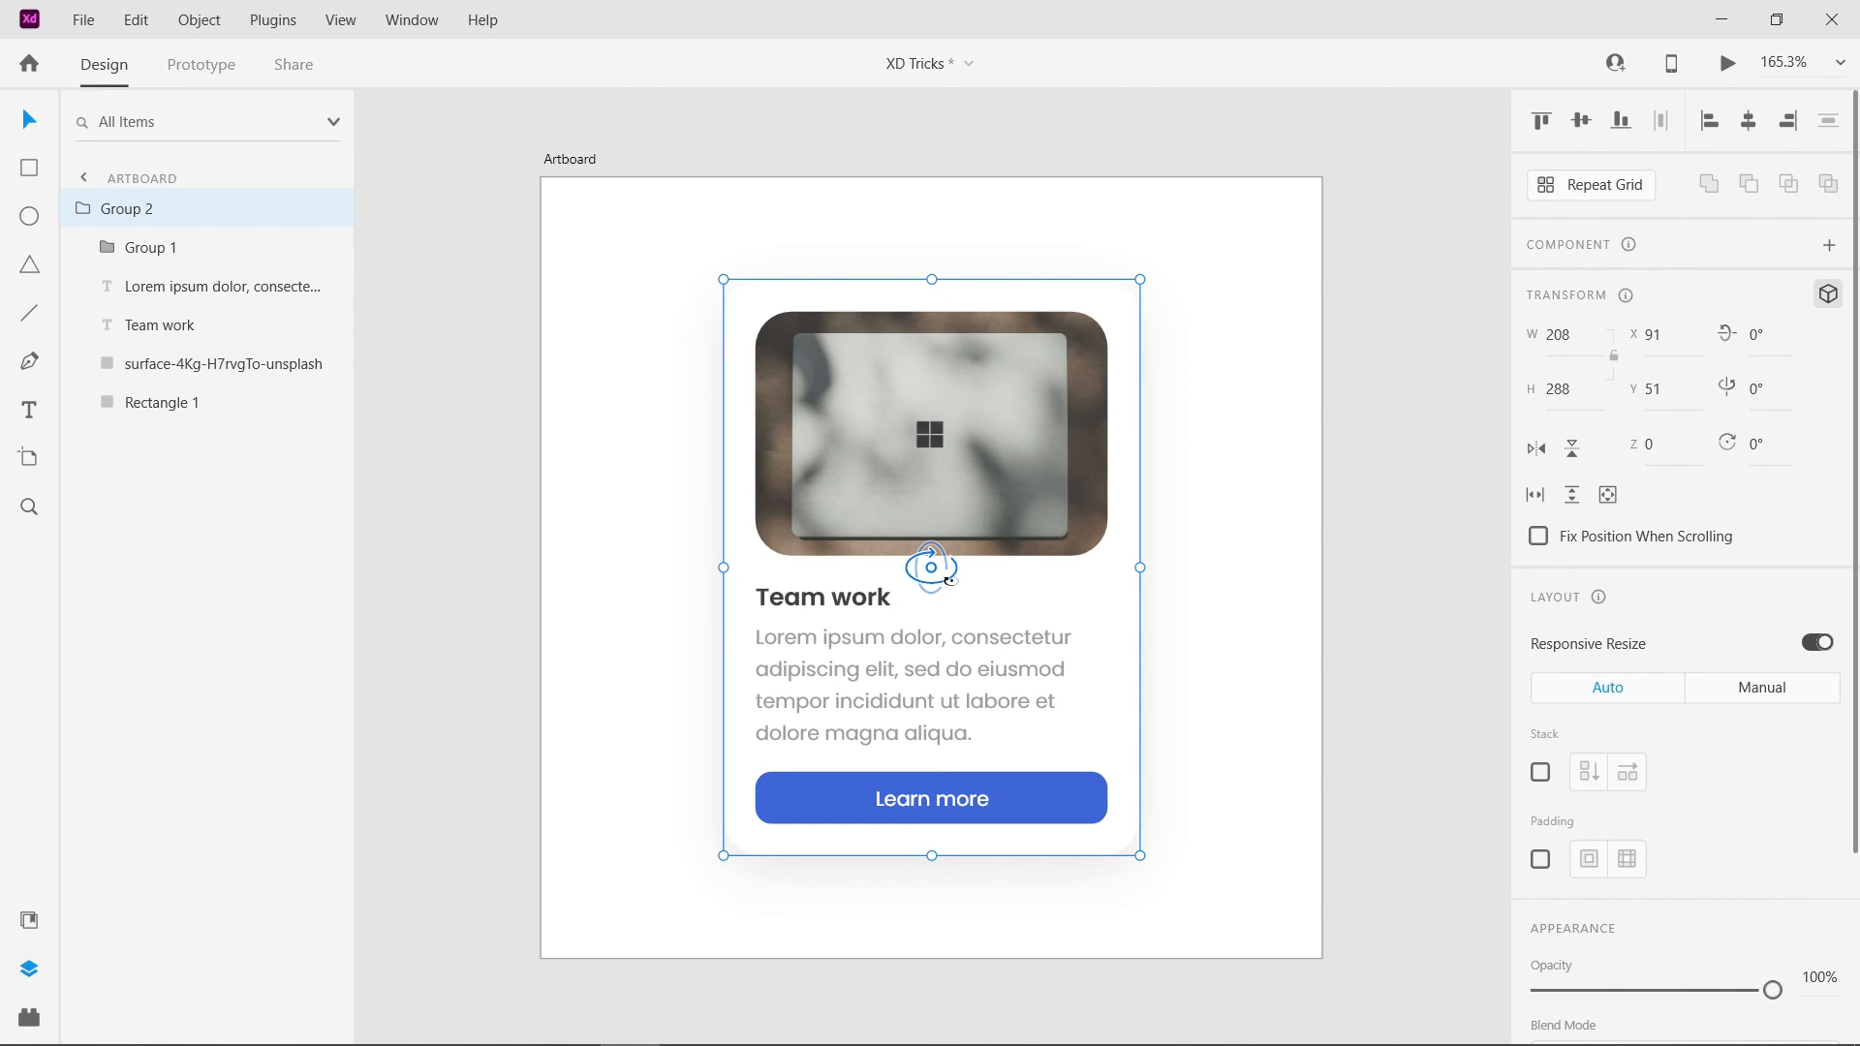
mouse_move(948, 579)
left_mouse_down()
mouse_move(585, 577)
mouse_move(885, 590)
mouse_move(946, 568)
mouse_move(930, 635)
mouse_move(932, 593)
left_mouse_up()
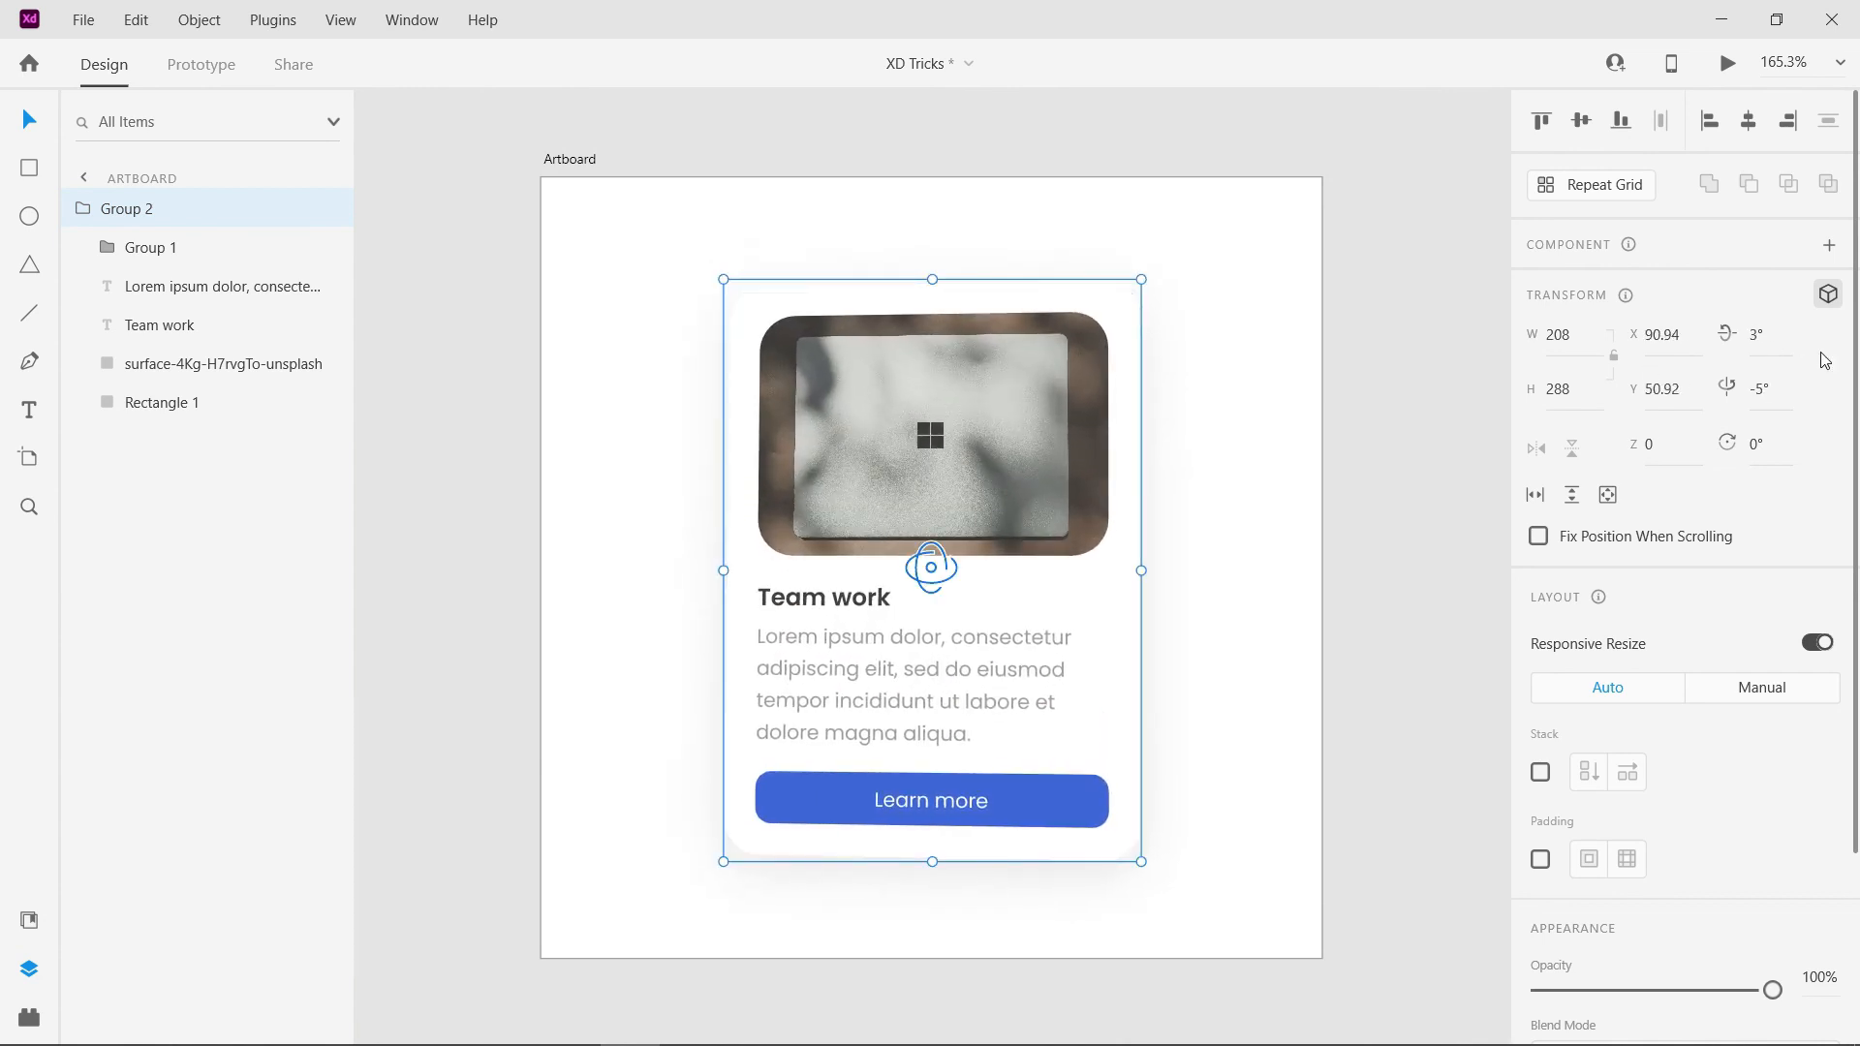
- Set the card group's 3D rotation around the X axis to -20°
left_click(1759, 336)
key("shift+Up")
key("shift+Up")
key("shift+Up")
key("shift+Up")
key("shift+Up")
key("shift+Up")
key("shift+Up")
key("shift+Down")
key("shift+Down")
key("shift+Down")
key("shift+Down")
key("shift+Down")
key("shift+Down")
key("shift+Down")
key("shift+Down")
key("shift+Down")
key("shift+Down")
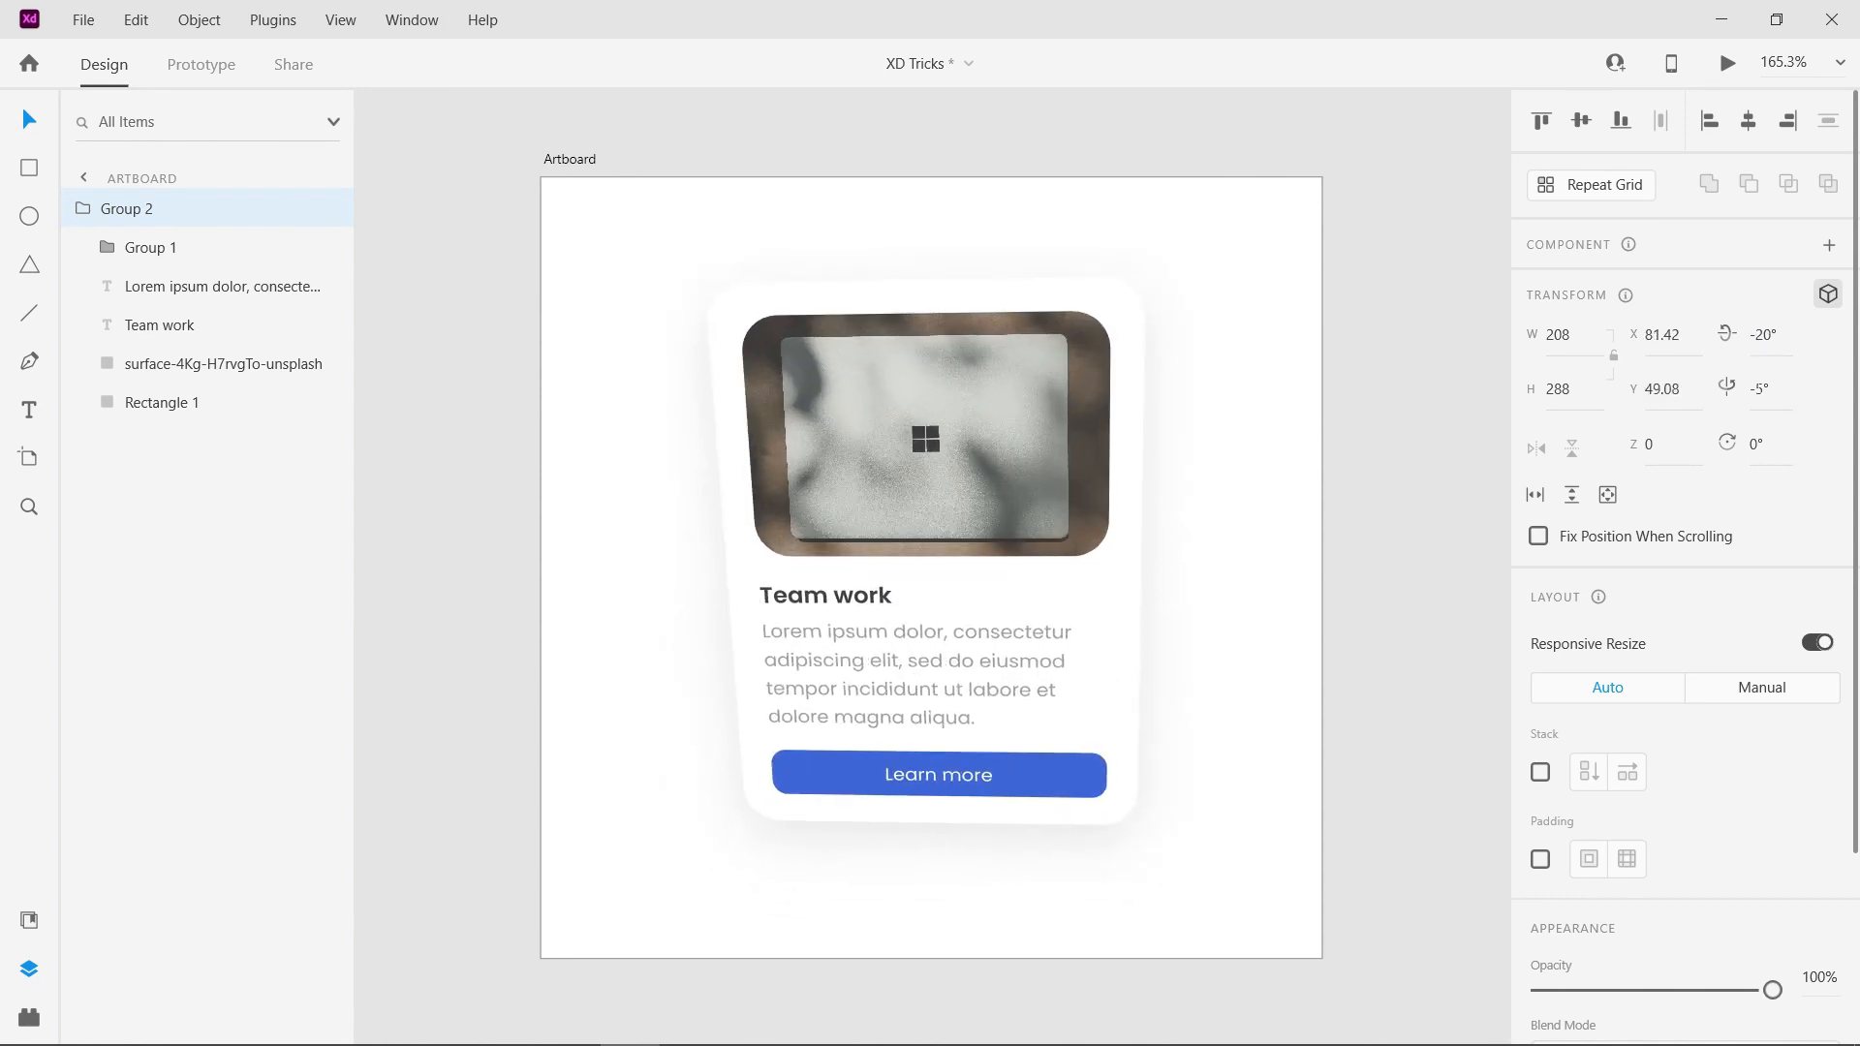
- Change the card group's Y-axis rotation to turn it the opposite way, and select the surface image inside it
left_click_drag(1763, 390, 1763, 572)
key("shift+Up")
key("shift+Up")
key("shift+Up")
key("shift+Up")
key("shift+Up")
key("shift+Up")
key("shift+Up")
key("shift+Up")
key("shift+Up")
key("shift+Up")
left_click_drag(1763, 369, 1763, 379)
double_click(962, 474)
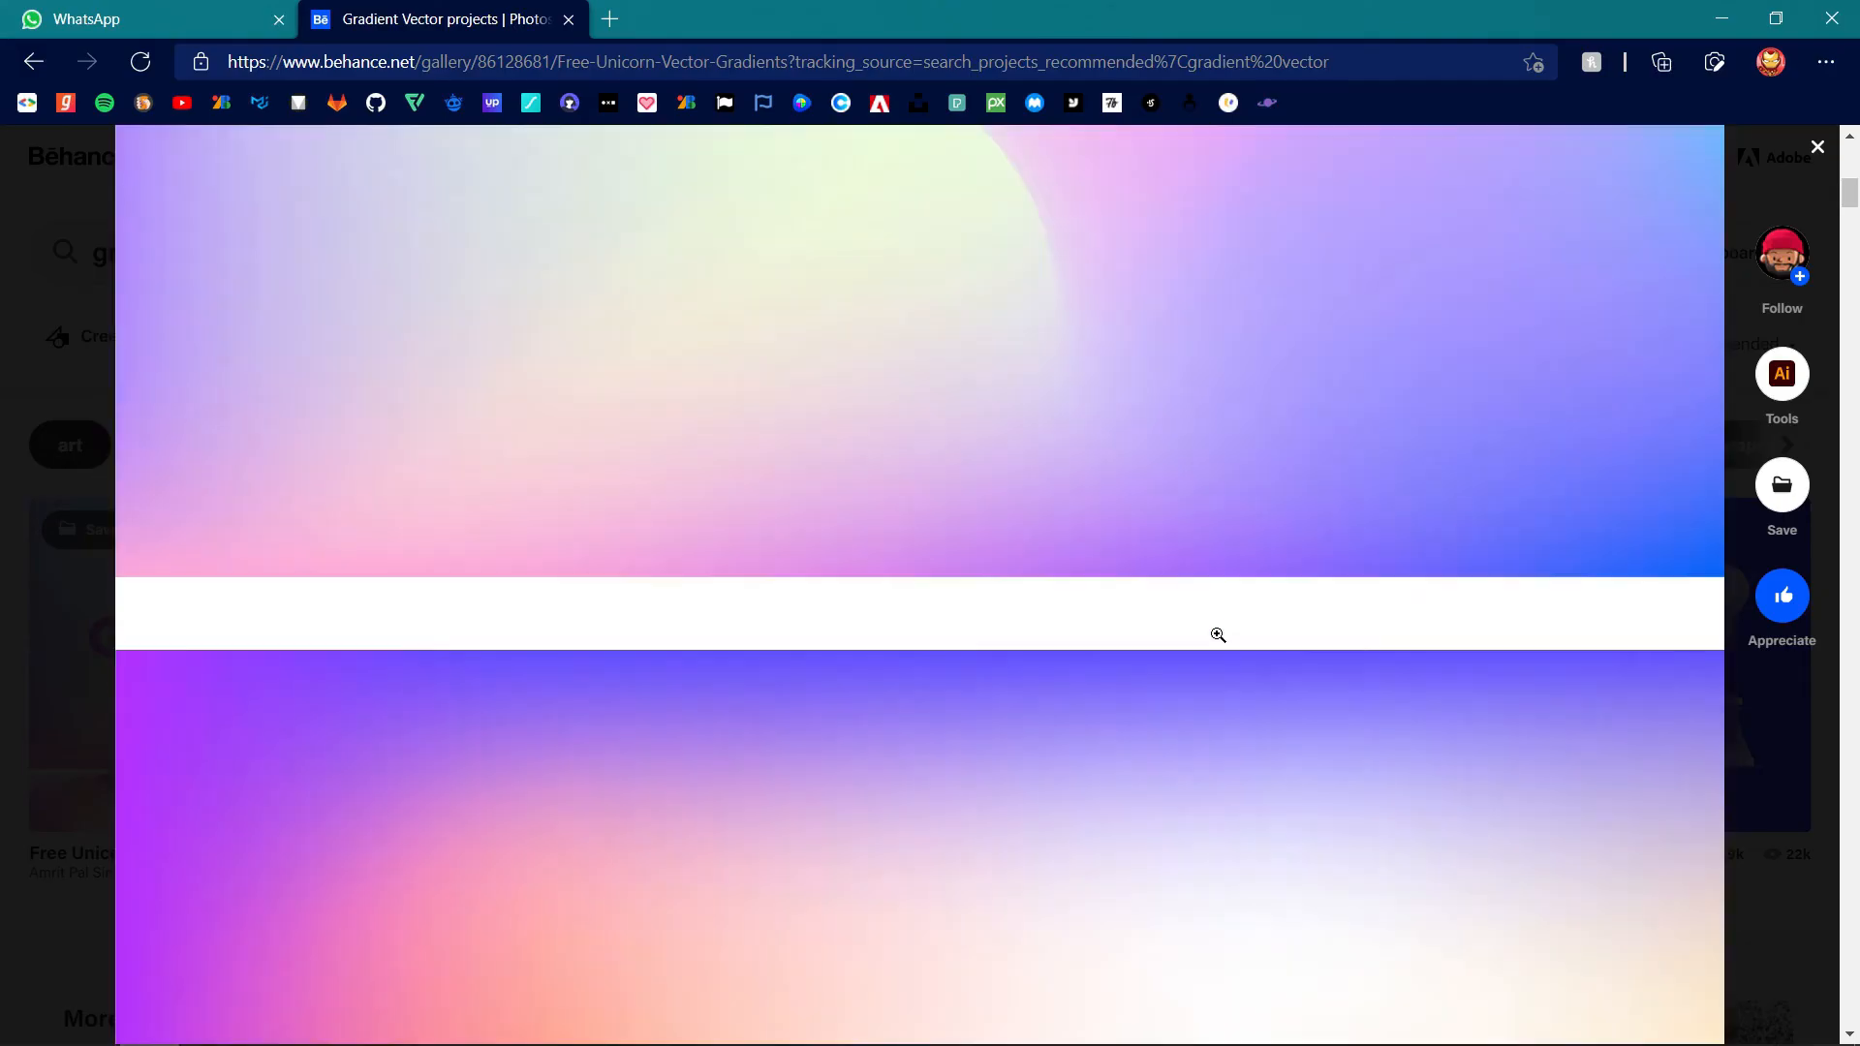
scroll(1217, 635, "up", 3)
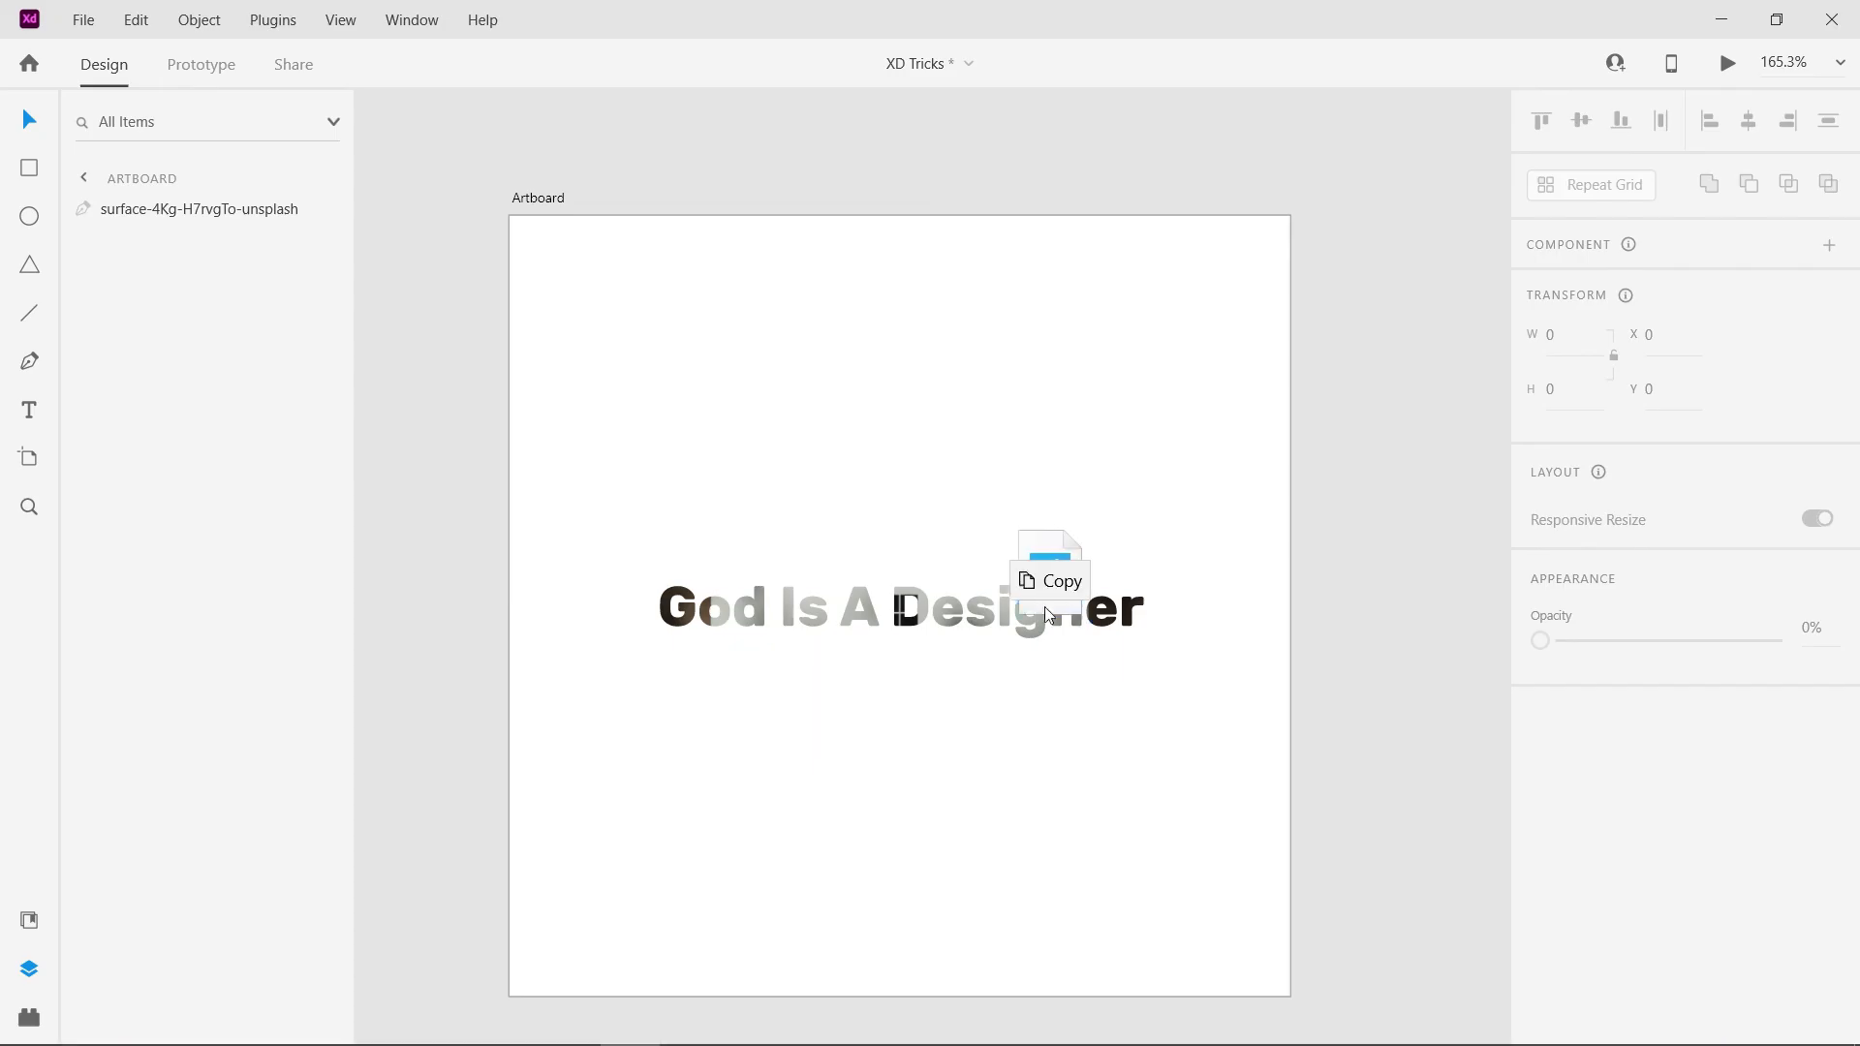
left_click_drag(1049, 615, 1049, 614)
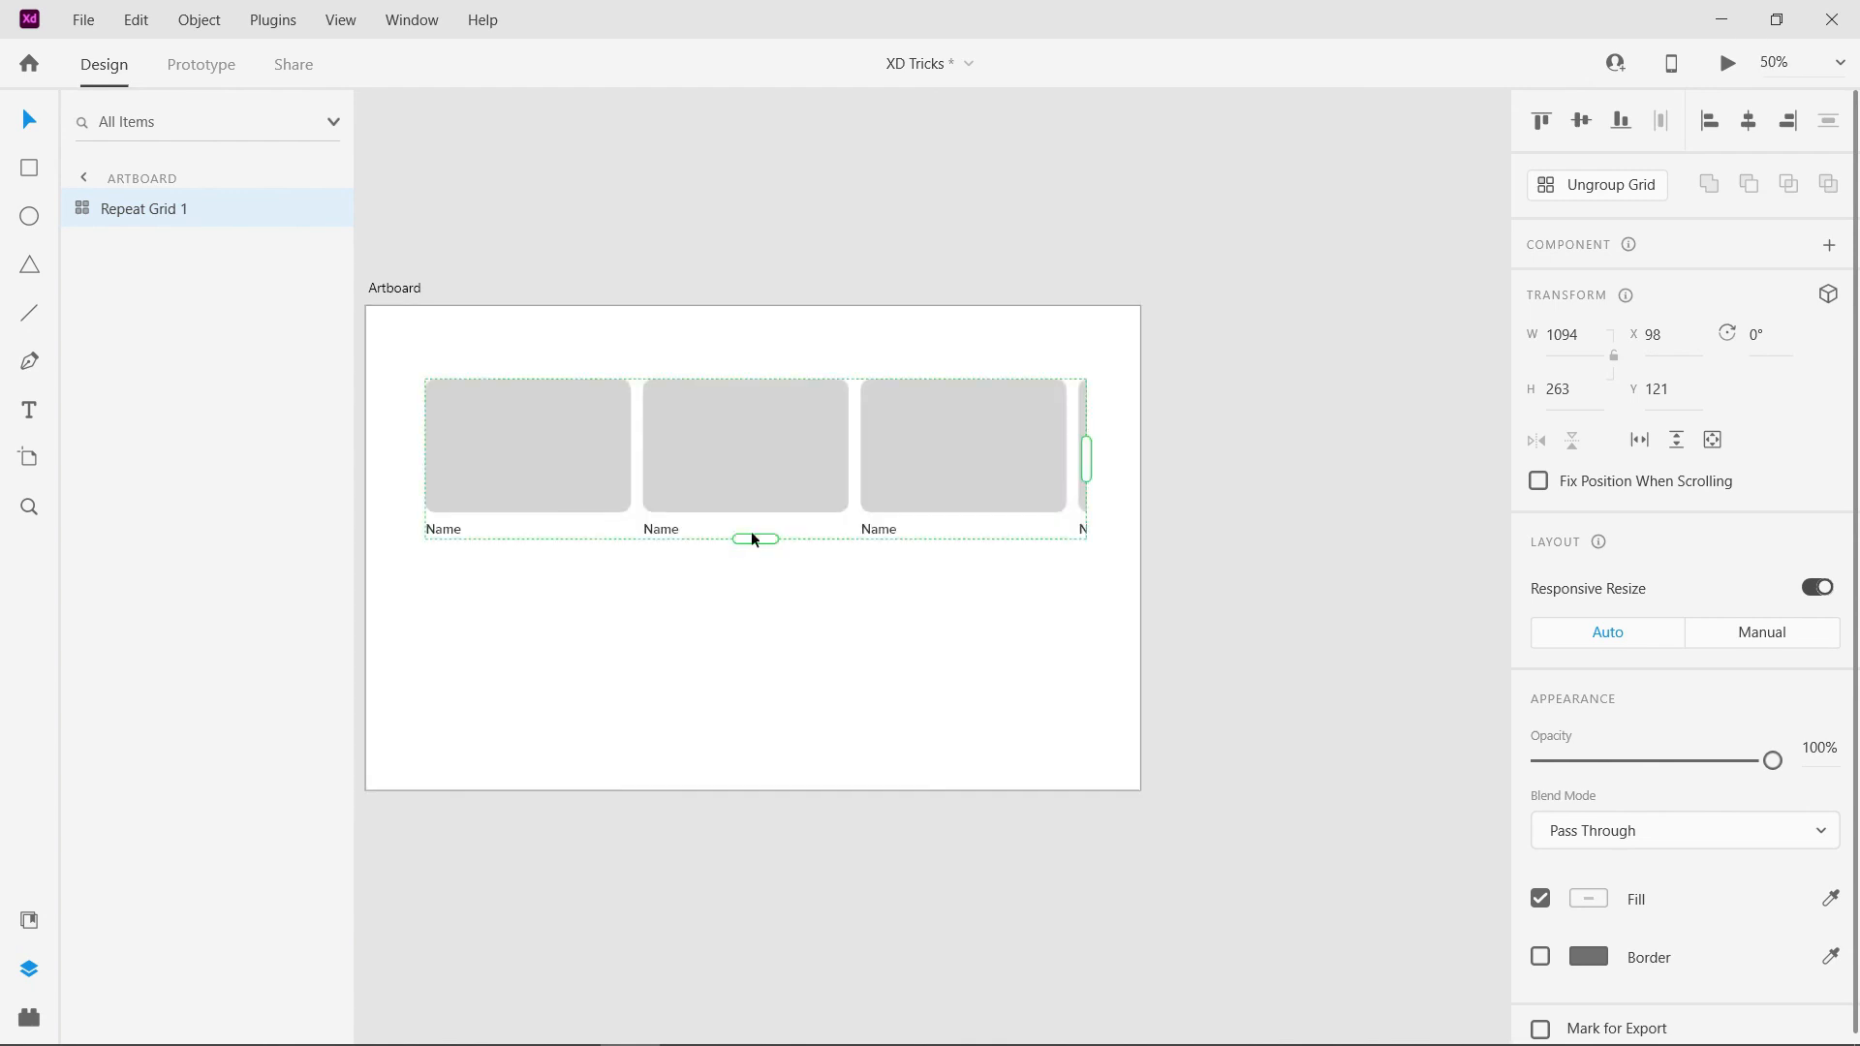
left_click_drag(755, 535, 706, 668)
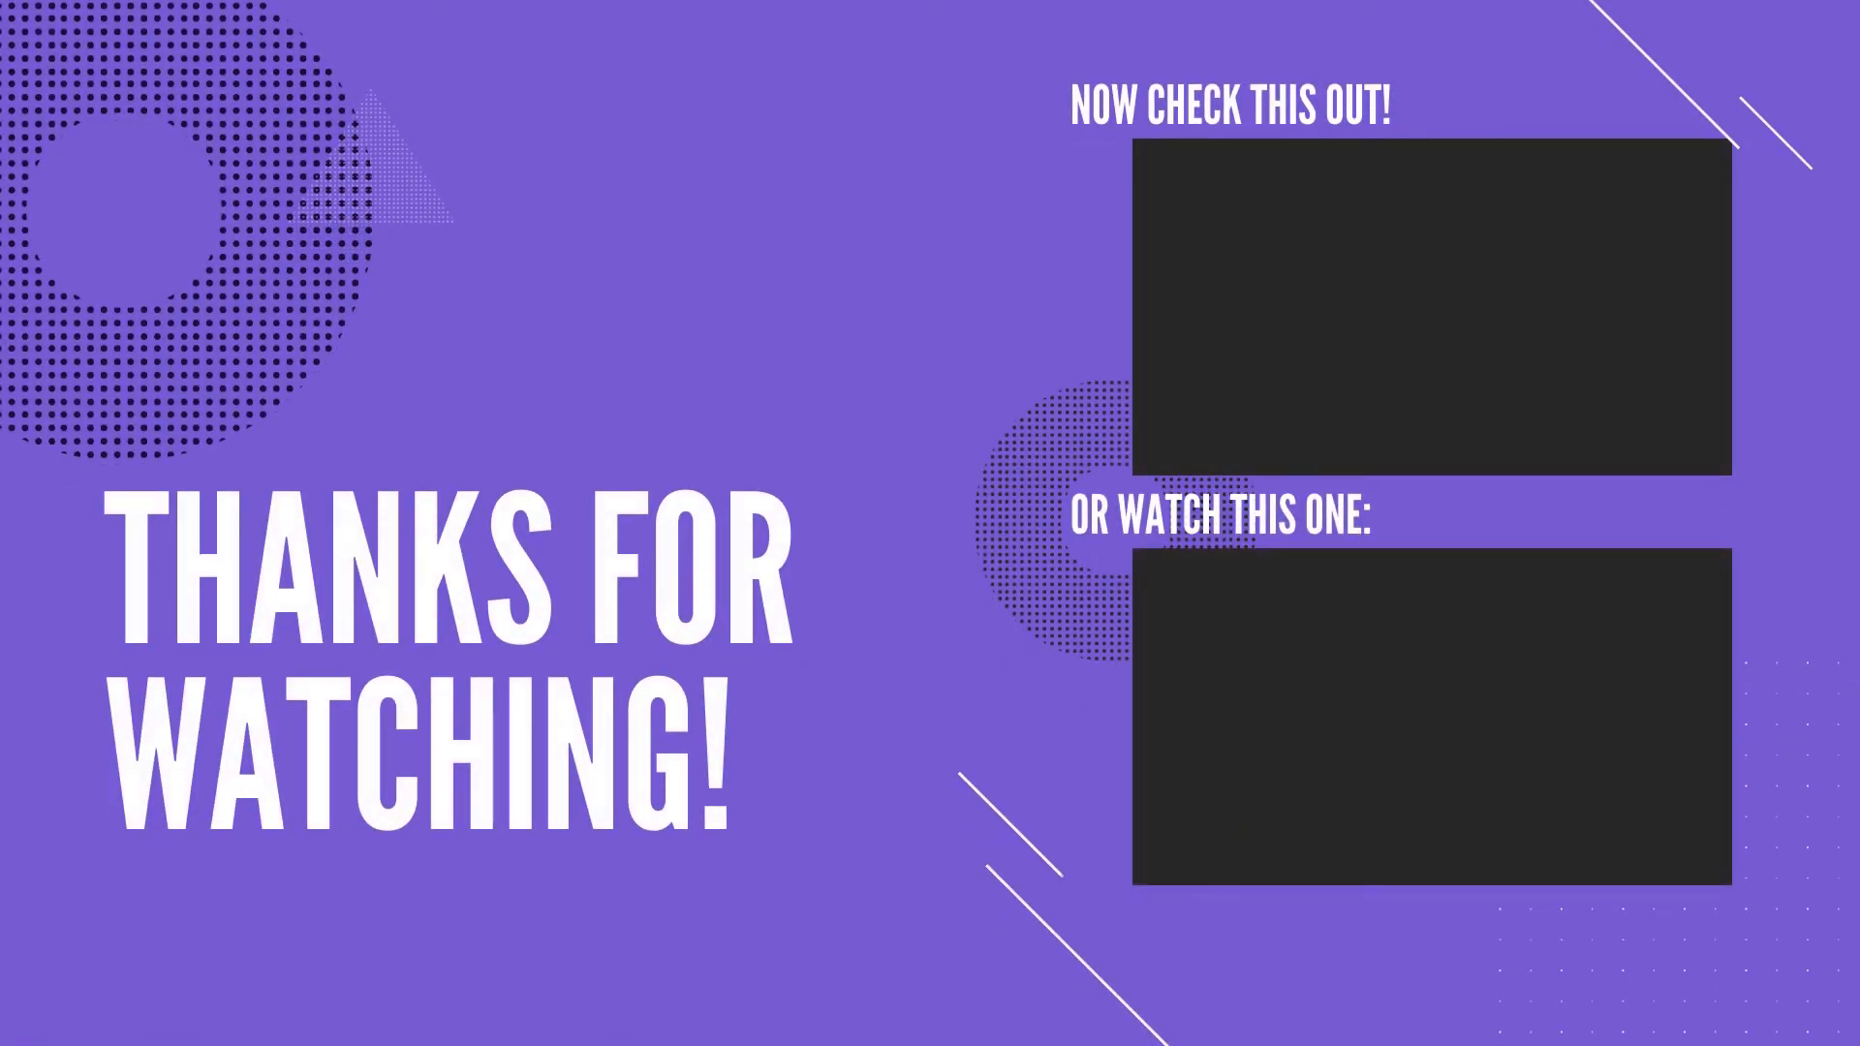